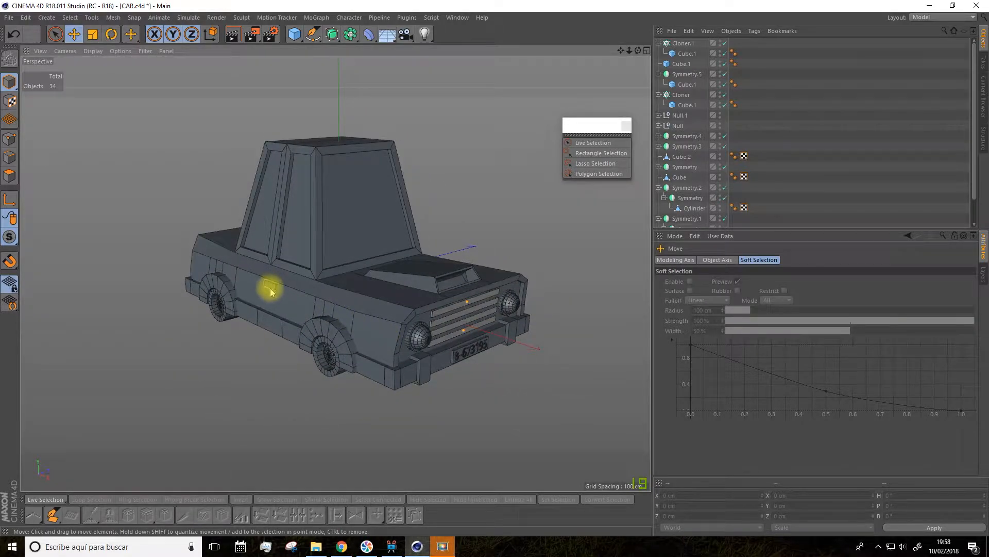
Step: Select the wheel's Cylinder object nested under Symmetry.2
left_click_drag(536, 242, 176, 225, "alt")
scroll(346, 323, "up", 3)
scroll(346, 323, "up", 3)
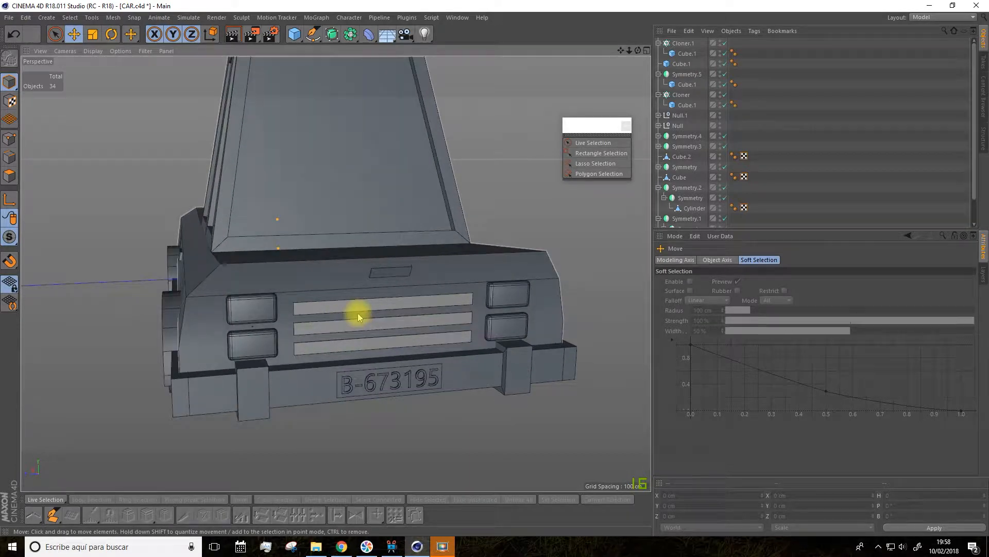
left_click_drag(385, 312, 466, 187, "alt")
left_click_drag(620, 50, 894, 3)
scroll(180, 301, "up", 5)
left_click(221, 283)
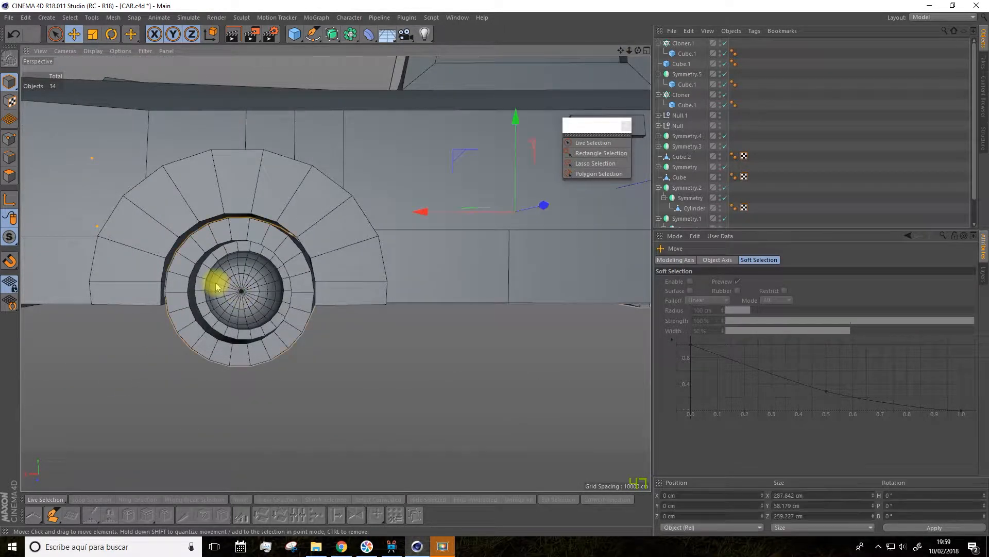
left_click(688, 211)
Step: In edge mode, loop-select the edge ring around the recess on the front wheel's outer face
scroll(347, 358, "down", 5)
left_click_drag(172, 303, 208, 292, "alt")
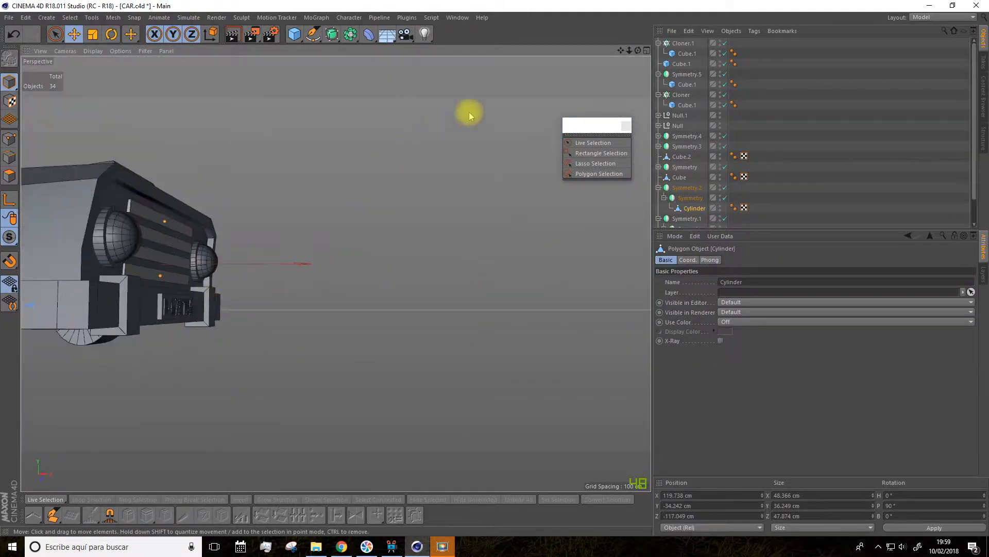
left_click_drag(621, 51, 824, 29)
left_click_drag(336, 273, 625, 49)
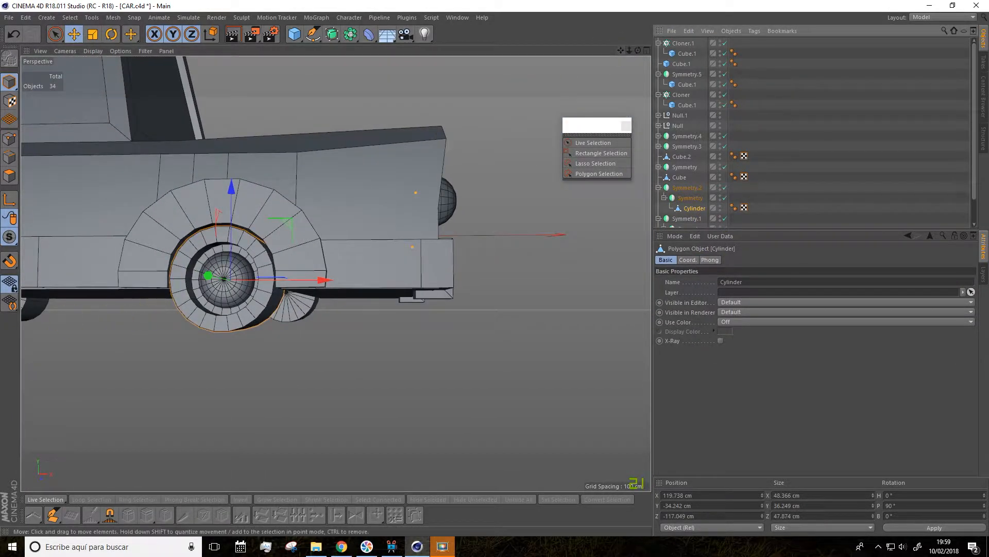
scroll(232, 236, "up", 3)
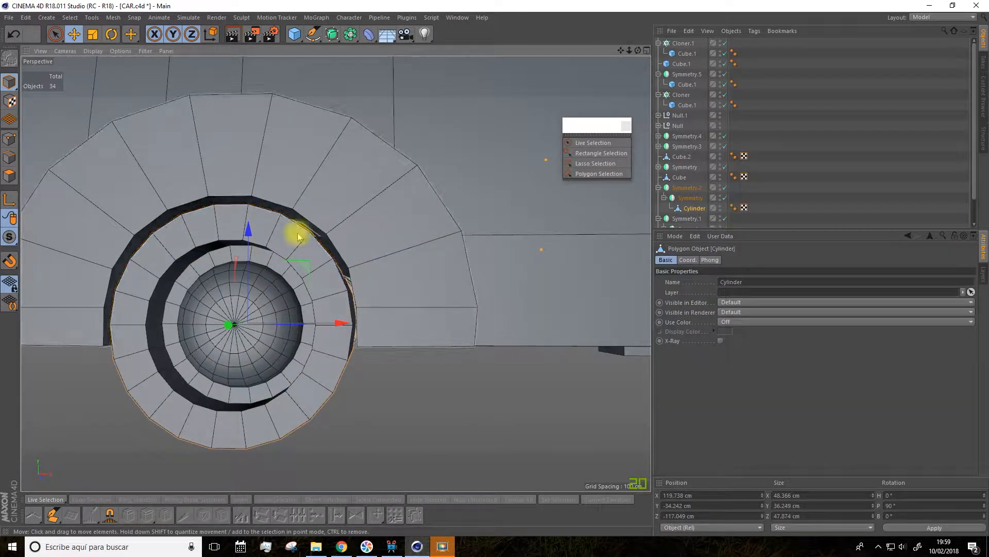
left_click(12, 159)
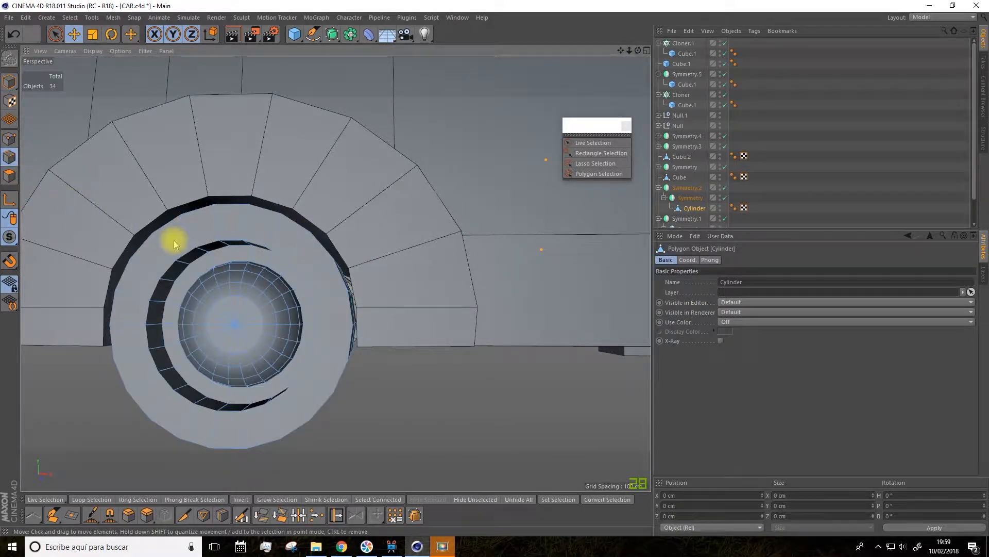
left_click(80, 499)
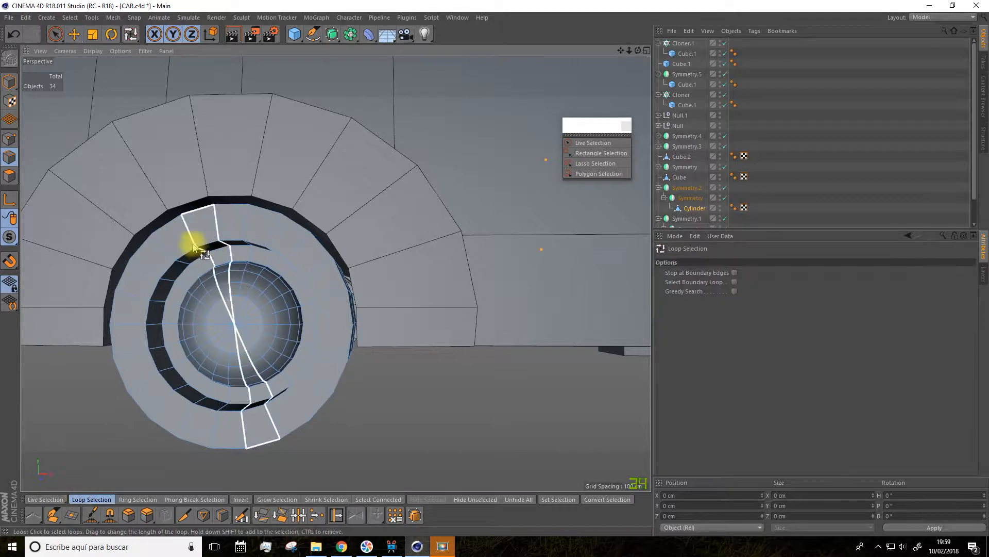
left_click(186, 269)
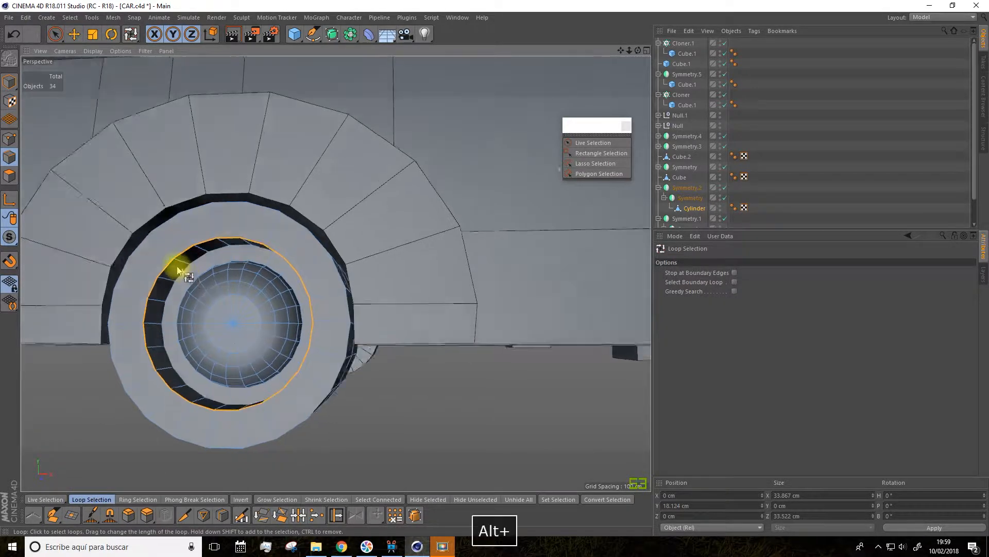
Step: Bevel the selected wheel edge loop in Chamfer mode with a 3.1 cm offset and 3 subdivisions, undoing the first attempt
left_click_drag(184, 269, 176, 265, "alt")
left_click(128, 515)
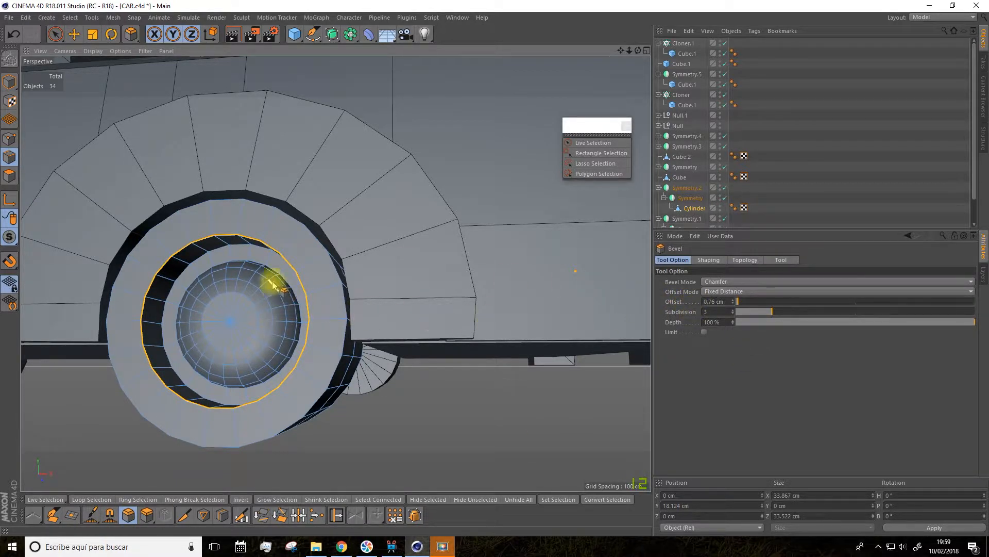
left_click_drag(294, 257, 297, 257)
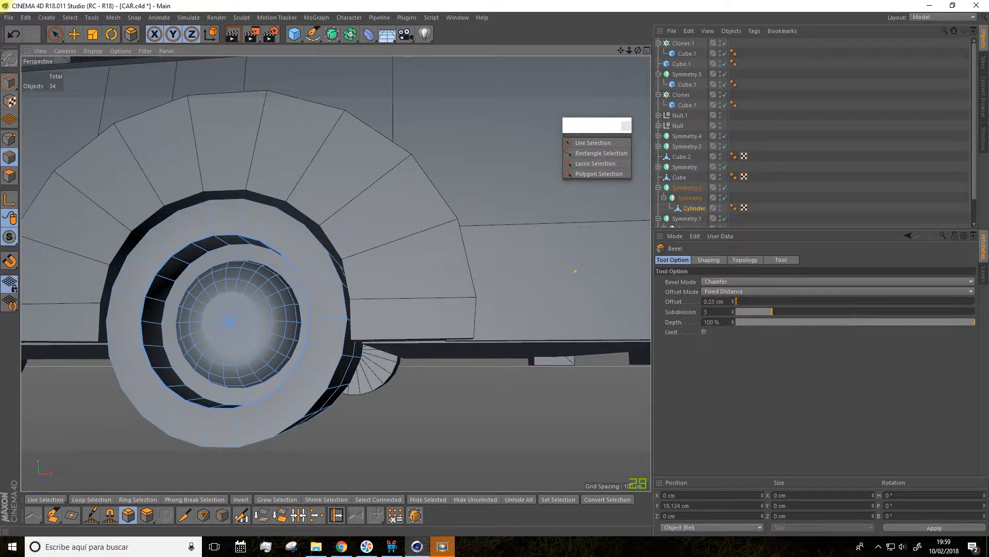
mouse_move(227, 257)
left_mouse_down()
mouse_move(218, 253)
mouse_move(251, 253)
mouse_move(214, 254)
left_mouse_up()
key("ctrl+z")
scroll(203, 237, "up", 5)
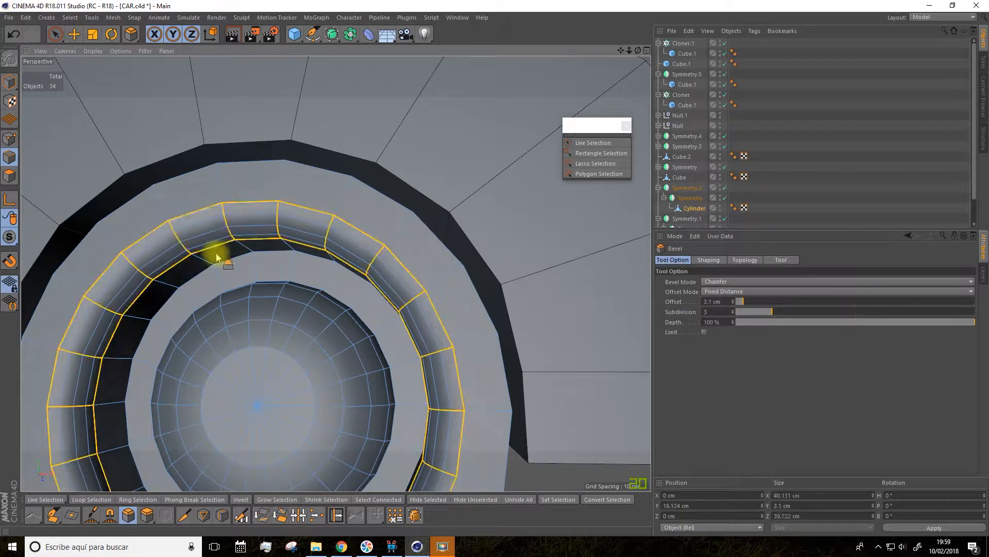
scroll(219, 254, "down", 10)
left_click(337, 375)
Step: Return to model mode and duplicate the CAR body object by copying and pasting it
left_click_drag(353, 371, 183, 321, "alt")
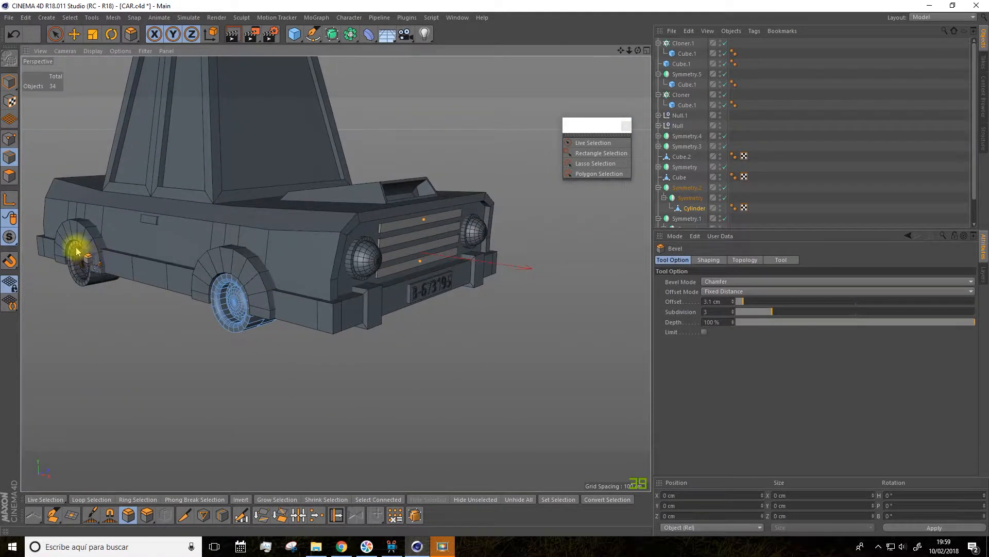
left_click_drag(75, 252, 230, 364, "alt")
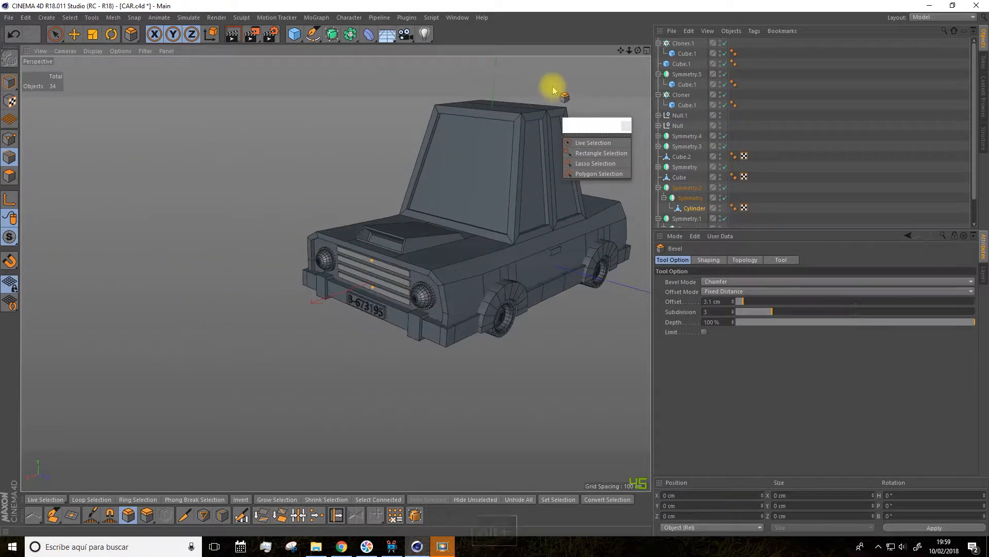
left_click_drag(621, 53, 622, 50)
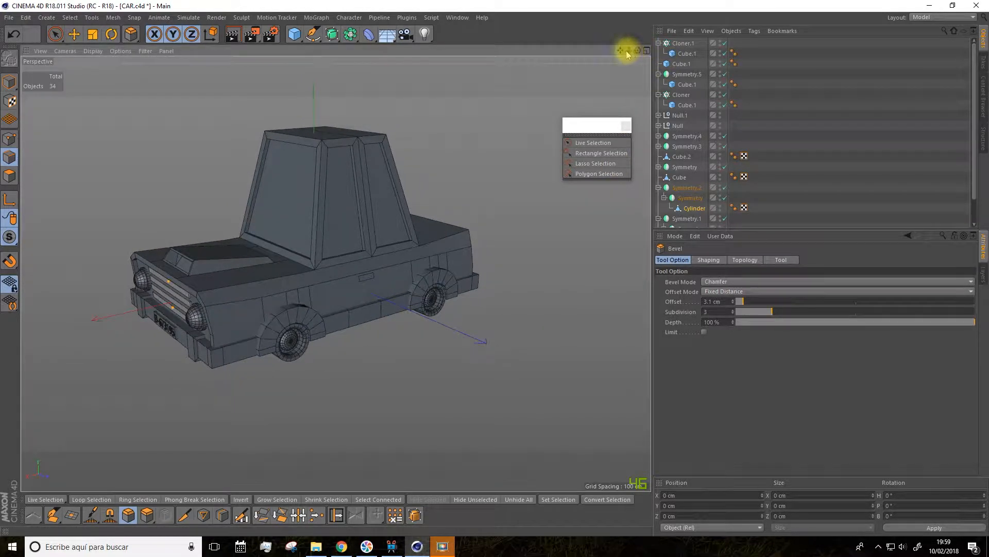
left_click_drag(621, 50, 634, 57)
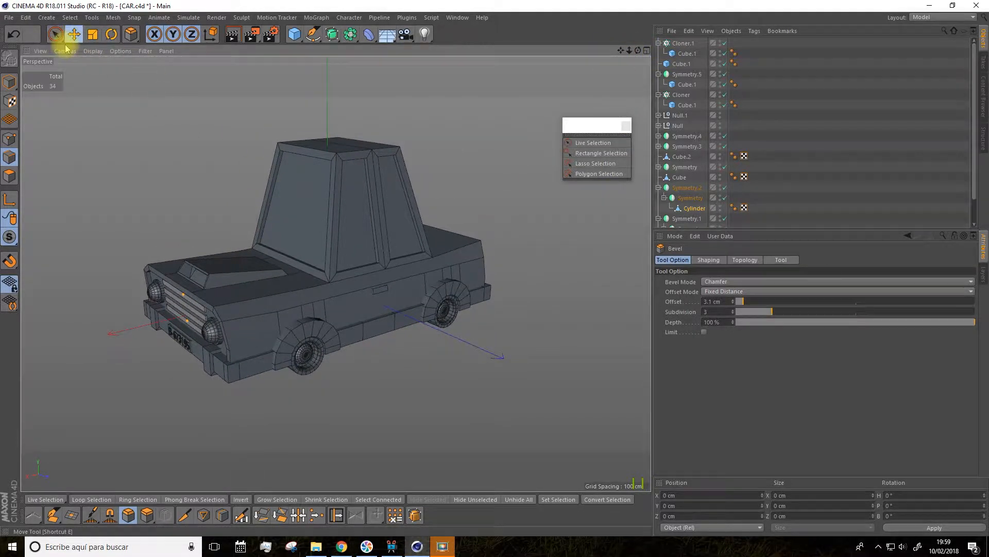
left_click(9, 81)
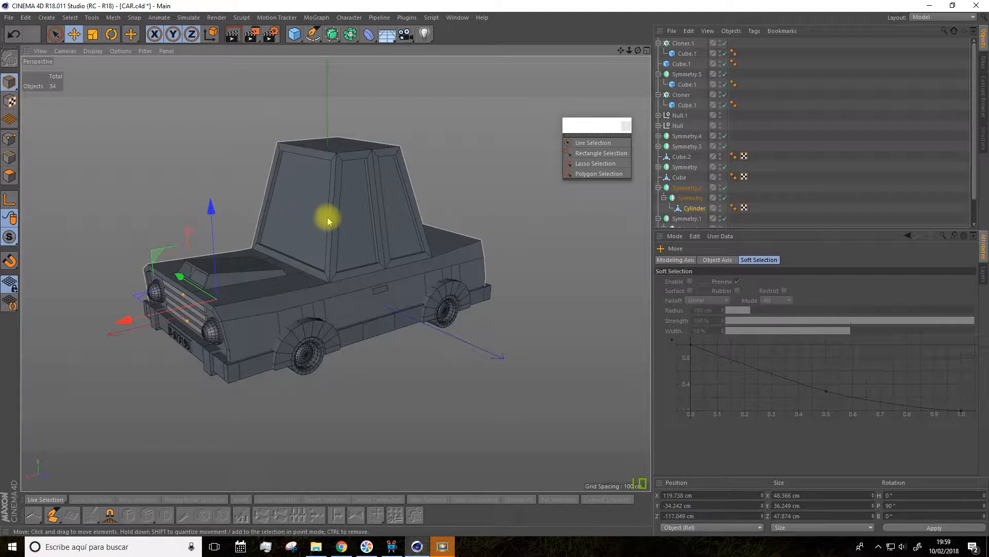
scroll(696, 189, "down", 2)
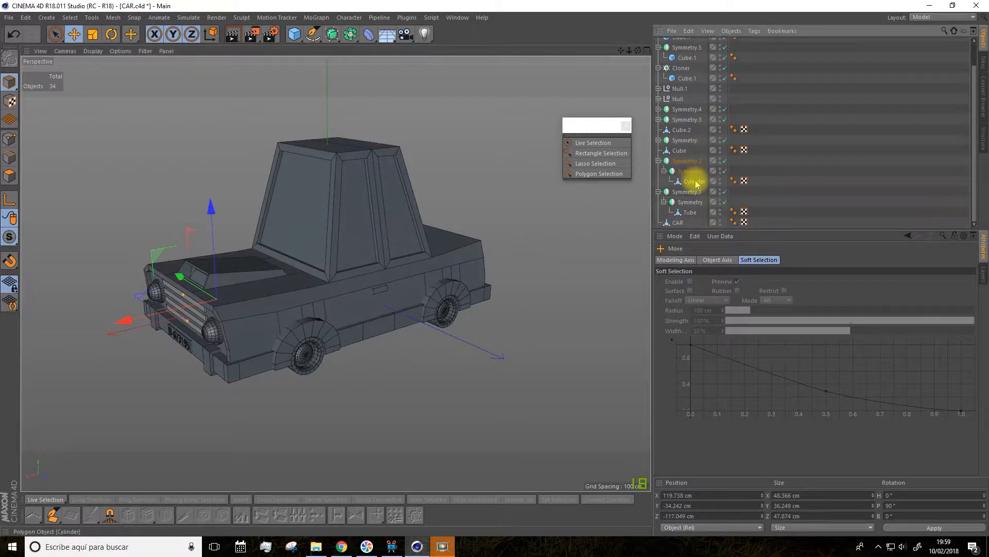
left_click(678, 224)
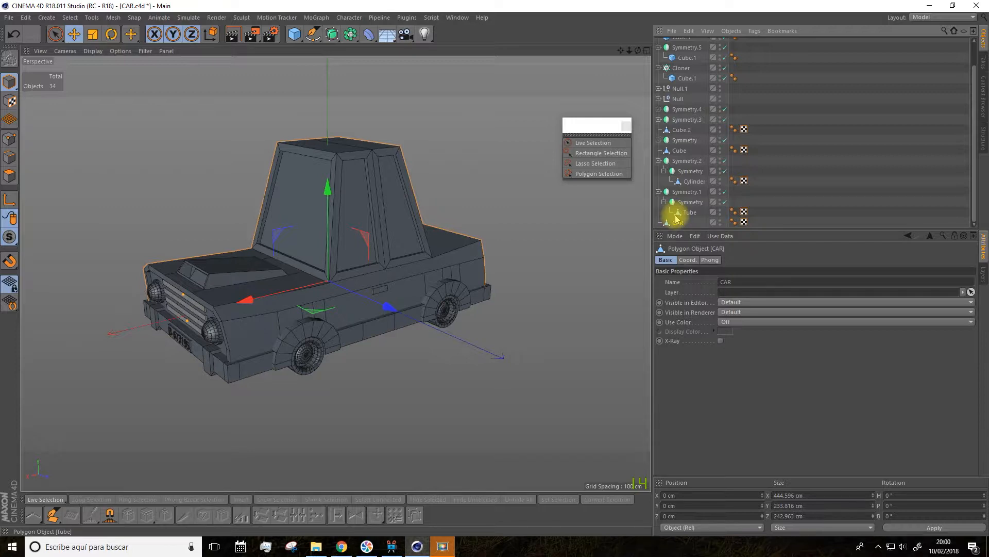
key("ctrl+c")
key("ctrl+v")
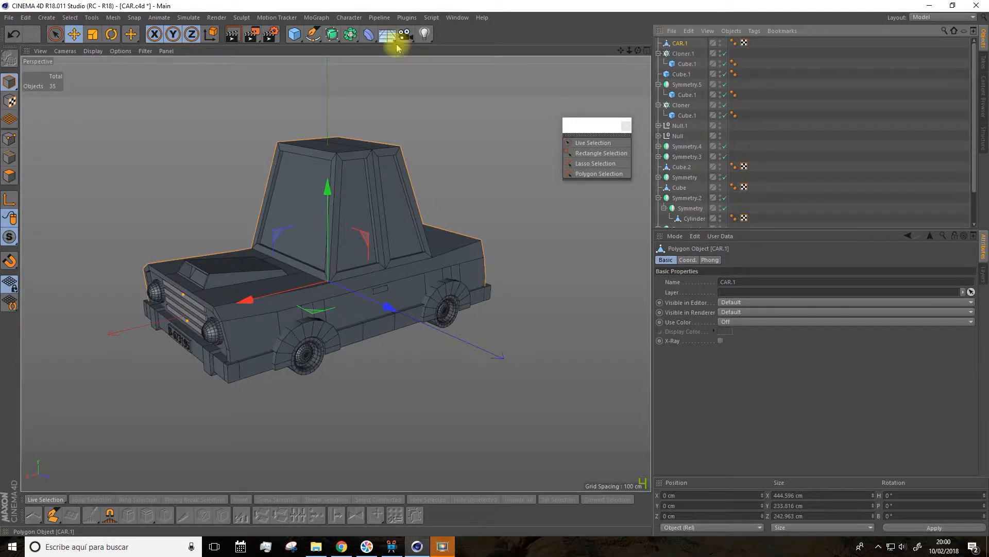
Step: On the CAR.1 copy, select the windshield and front side window polygons with Live Selection limited to visible elements
left_click(55, 35)
left_click(9, 176)
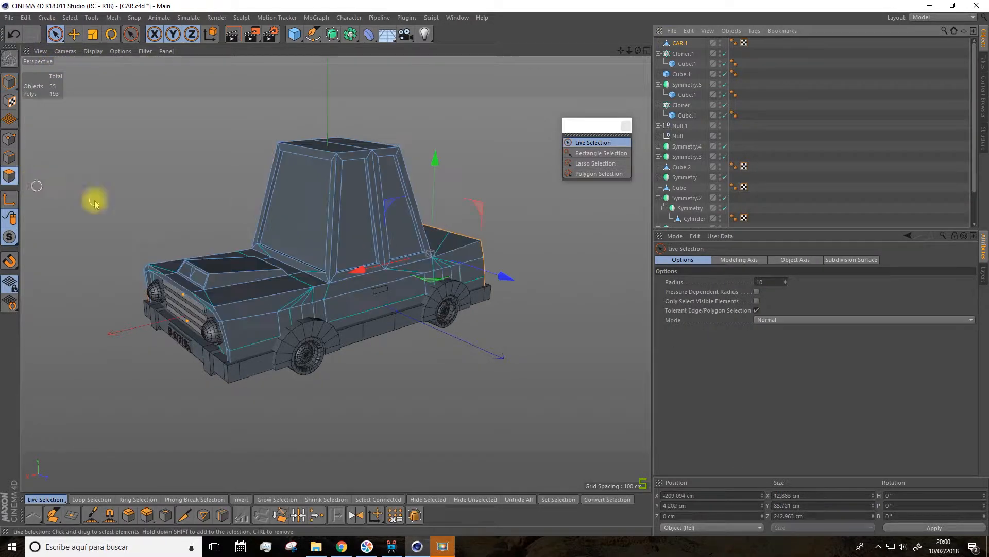
left_click(332, 204)
left_click(304, 206)
left_click(350, 225, "shift")
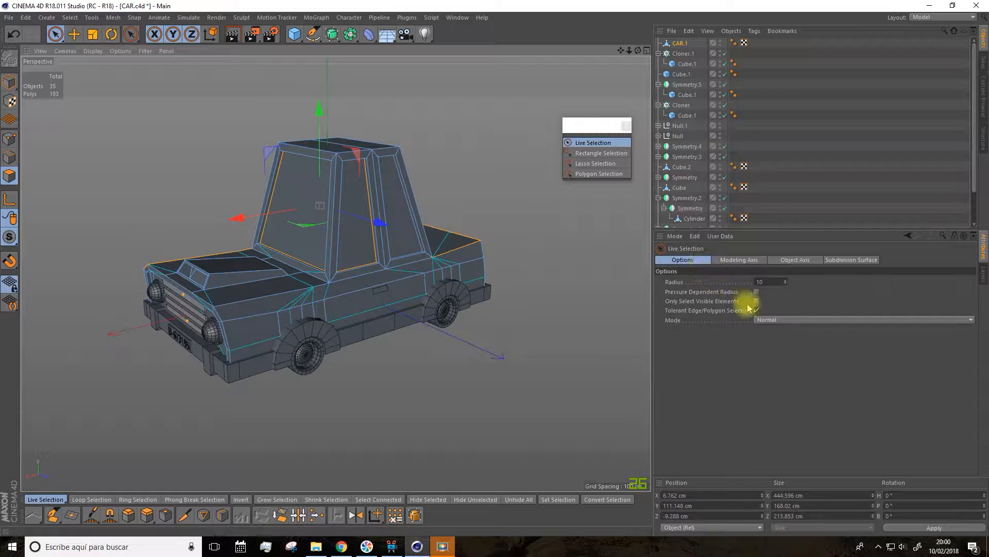
left_click(282, 235)
scroll(353, 224, "up", 2)
left_click(356, 224, "shift")
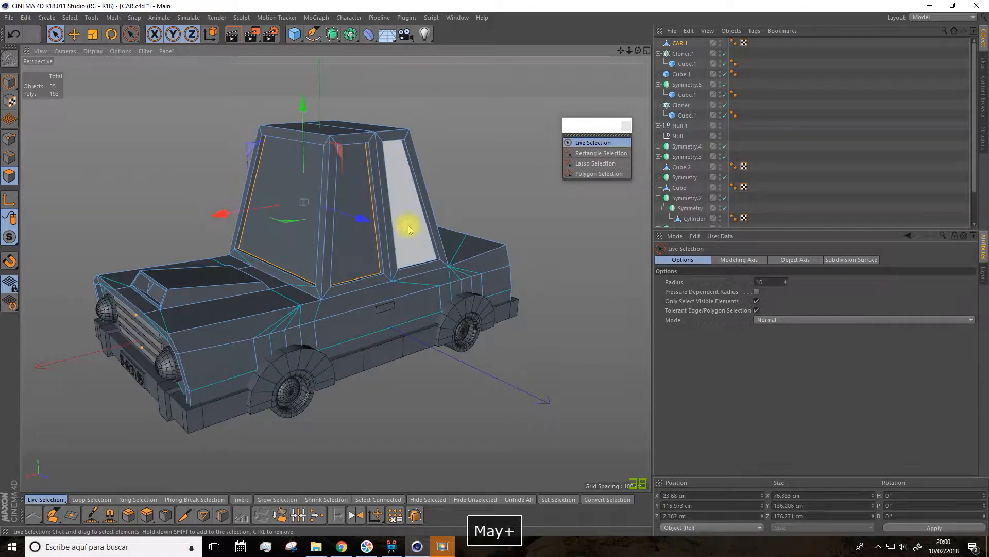
Step: Add the remaining side windows and the rear window of CAR.1 to the polygon selection
left_click_drag(449, 223, 302, 196, "alt")
left_click(426, 253, "shift")
left_click_drag(556, 241, 407, 245, "alt")
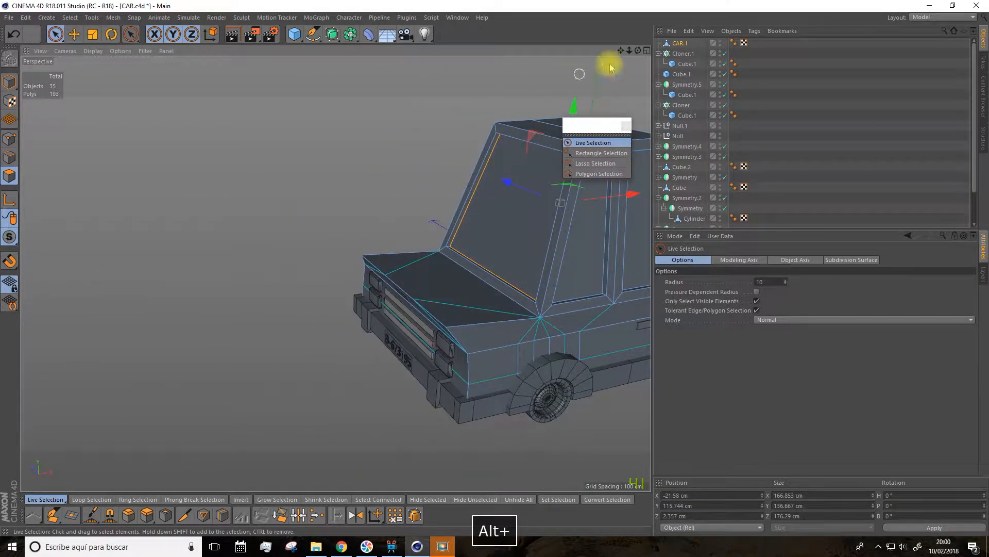
left_click_drag(621, 51, 281, 70)
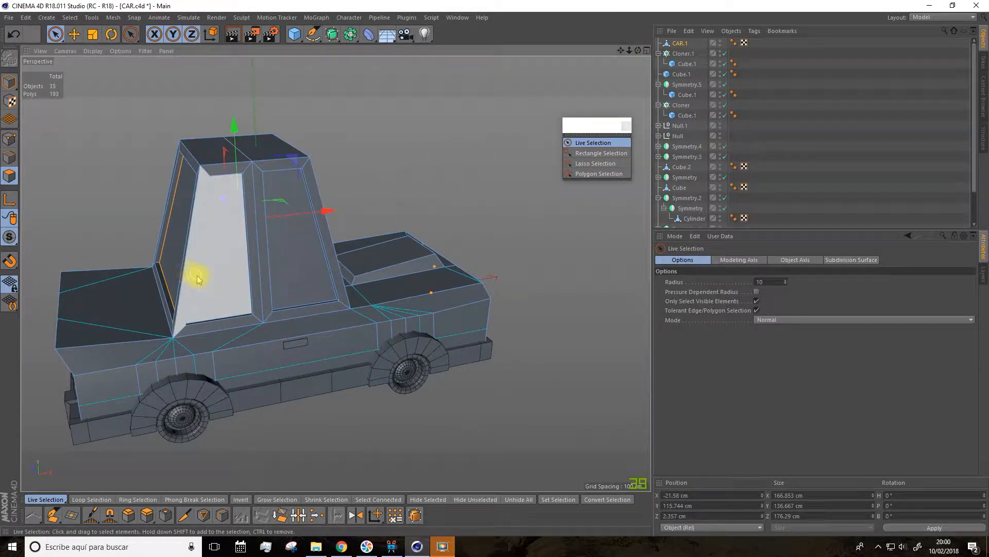
left_click(225, 268, "shift")
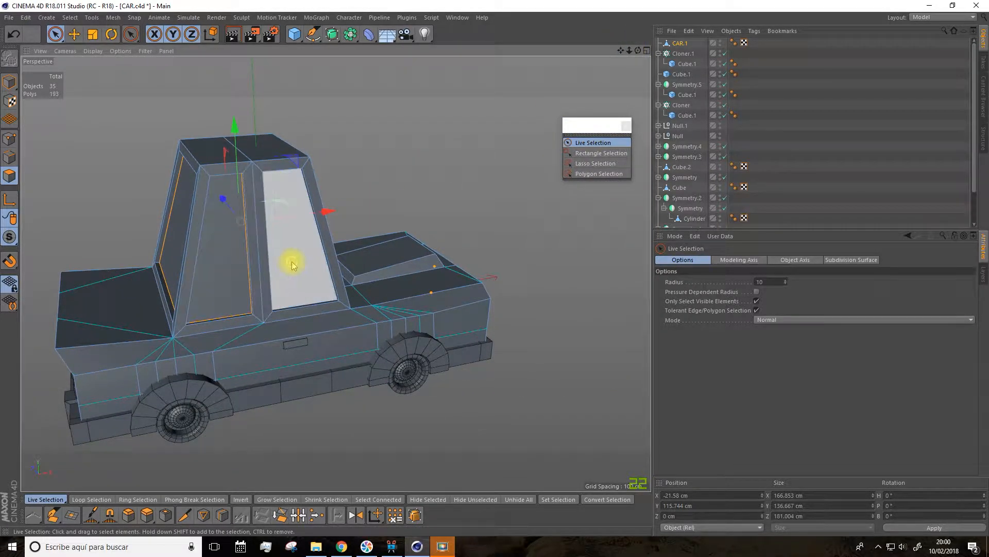
left_click(296, 288, "shift")
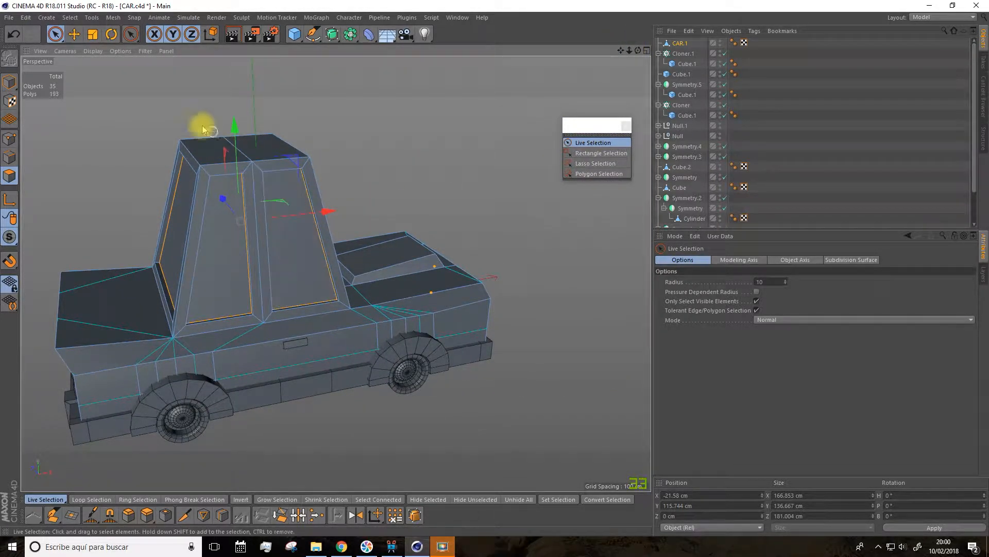
Step: Invert the polygon selection and delete it so CAR.1 keeps only the window panes
left_click(70, 18)
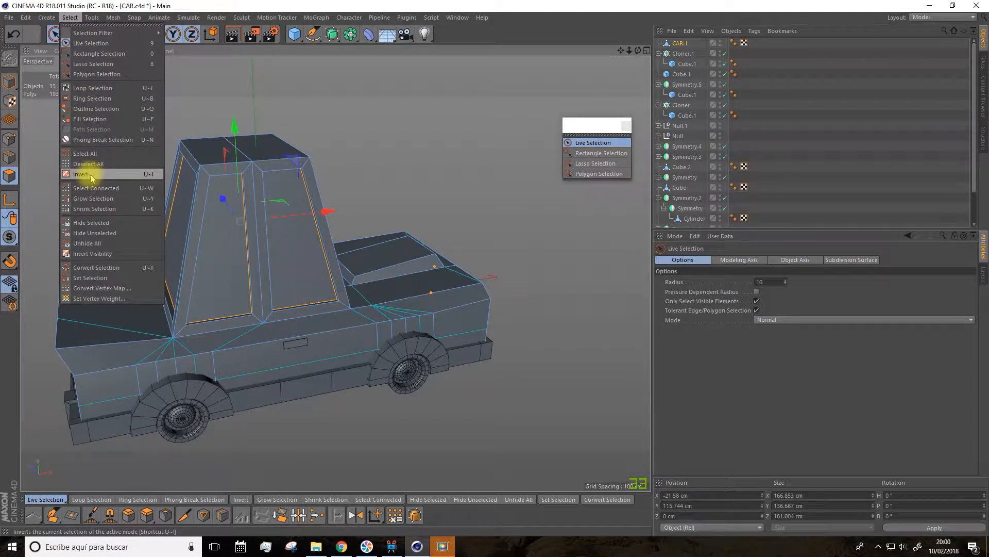
left_click(82, 174)
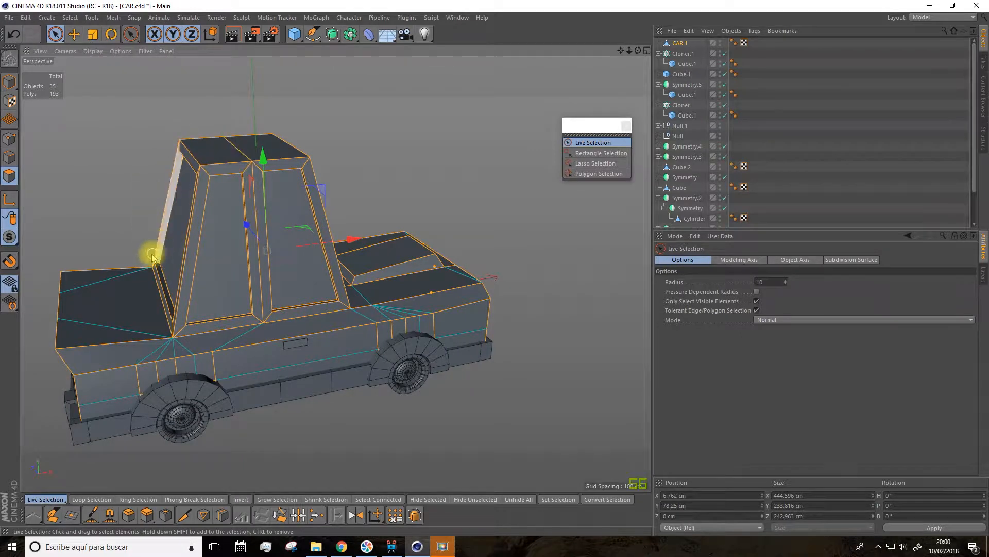
key("Delete")
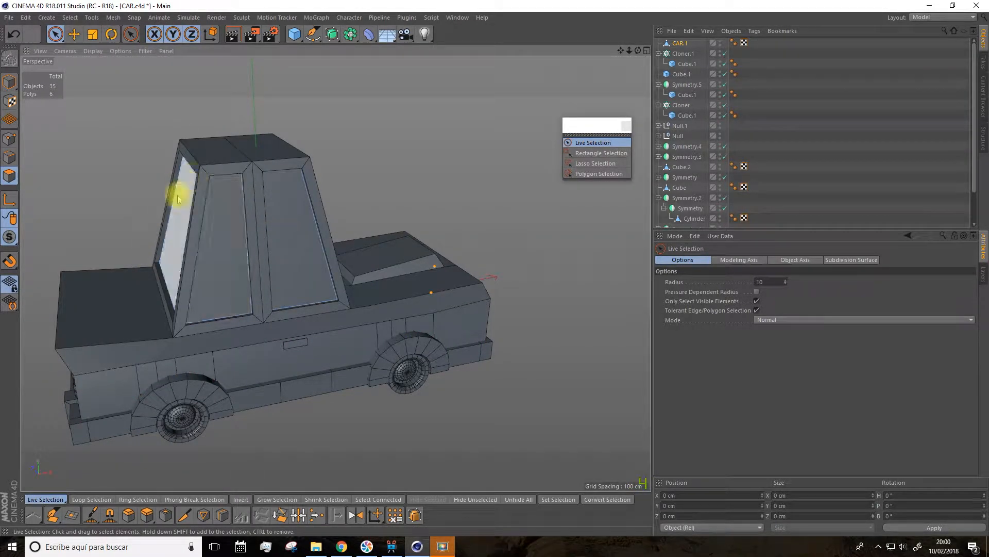
Step: On the original CAR body, select the window polygons all around the cabin and delete them
scroll(689, 90, "down", 3)
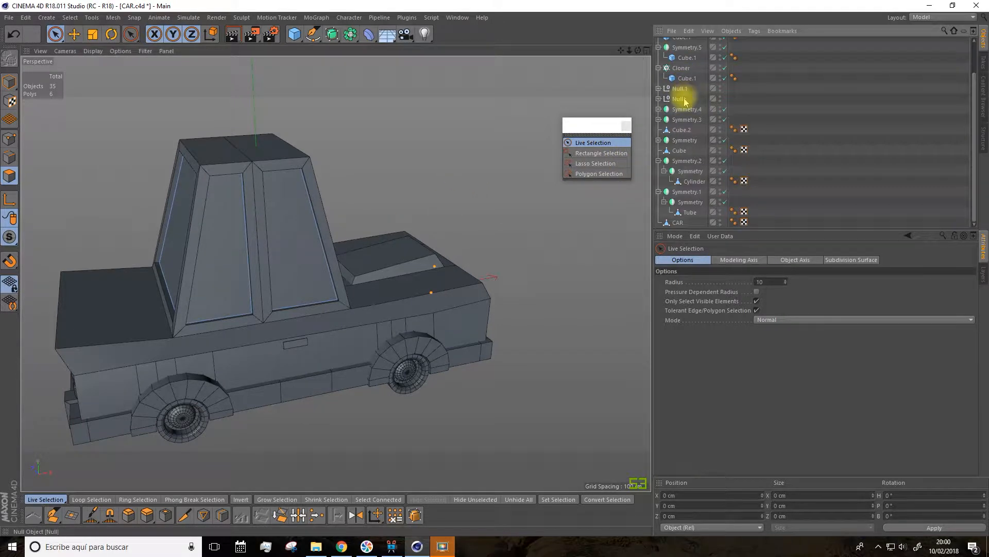
left_click(677, 223)
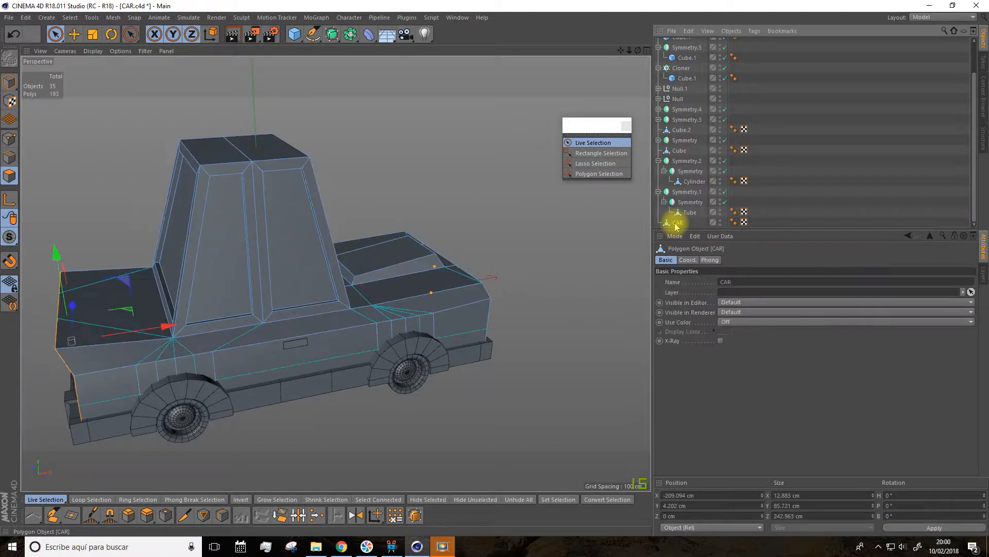
left_click(221, 258)
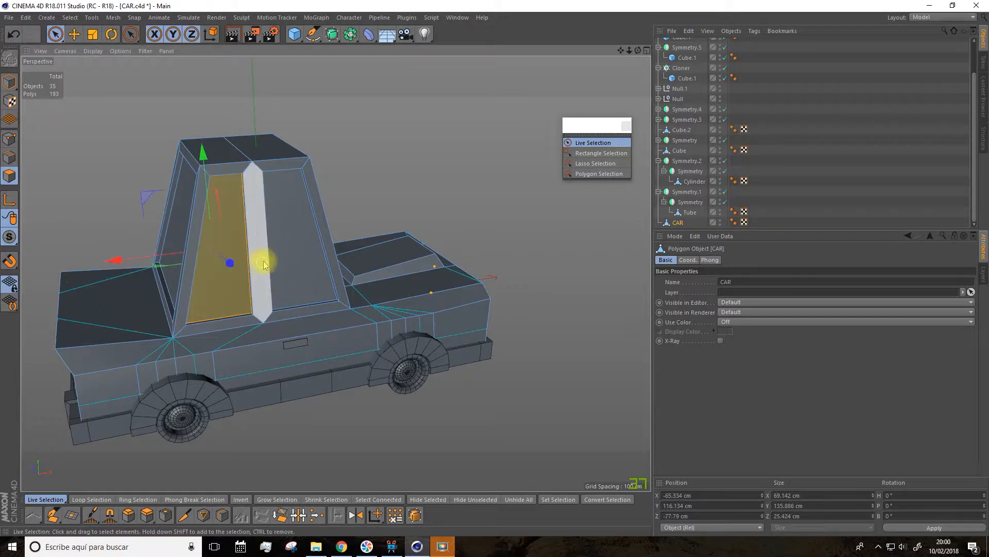
left_click(267, 261, "shift")
left_click_drag(267, 260, 898, 53, "alt")
left_click(141, 279, "shift")
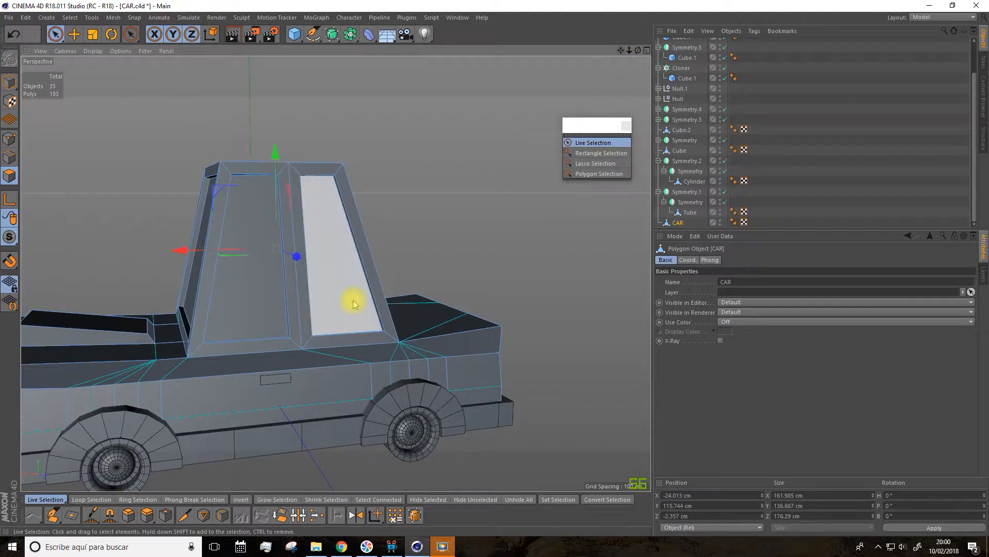
left_click(349, 301, "shift")
left_click(260, 305, "shift")
key("Delete")
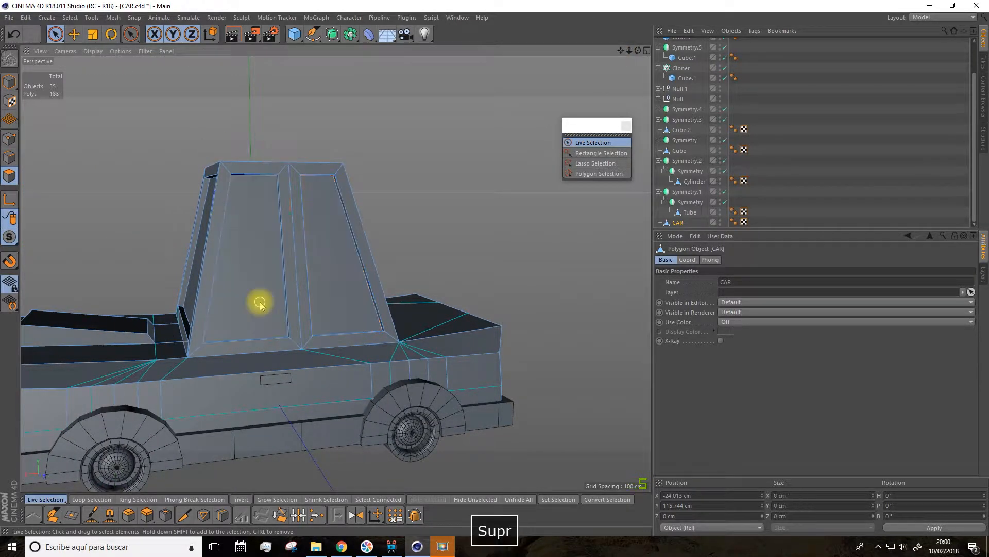
scroll(693, 104, "up", 3)
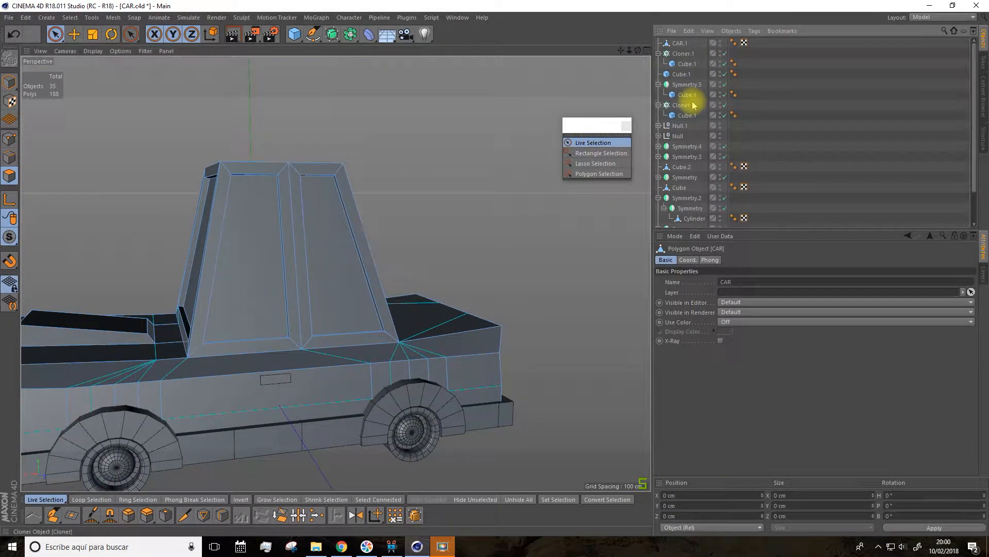
Step: Hide the CAR.1 window panes in the editor and check the window openings of the car body from several sides
left_click(678, 44)
double_click(720, 41)
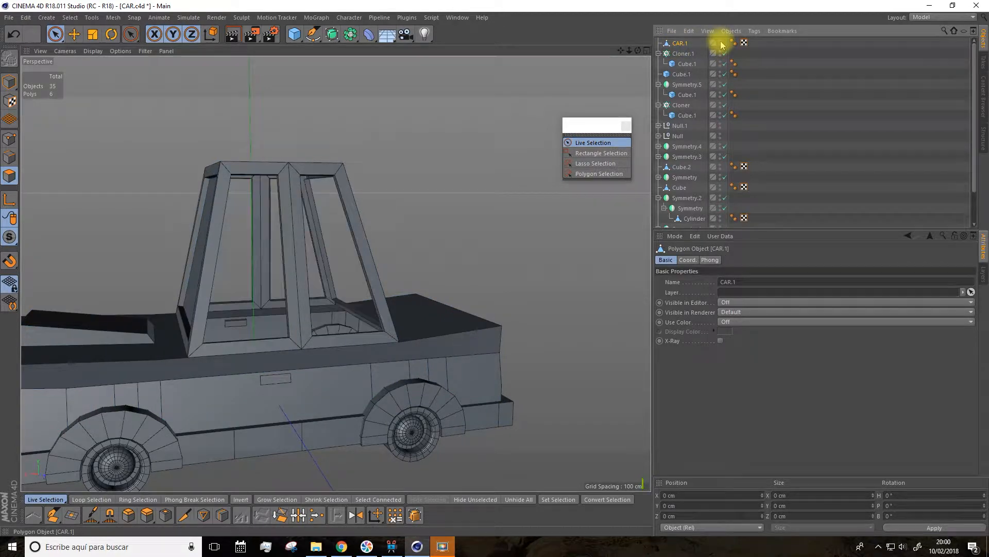
left_click_drag(508, 170, 435, 210, "alt")
left_click_drag(227, 232, 386, 238, "alt")
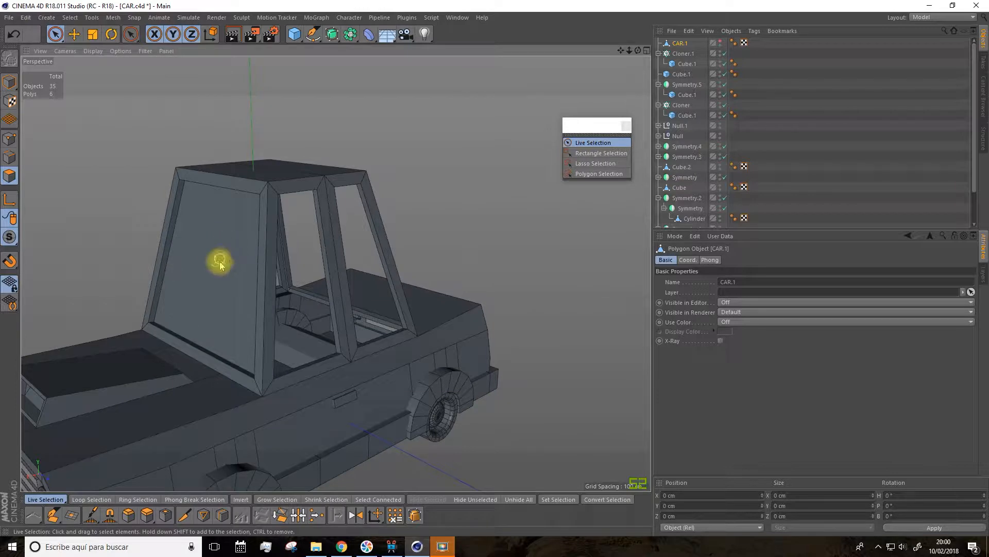
left_click_drag(479, 206, 459, 203, "alt")
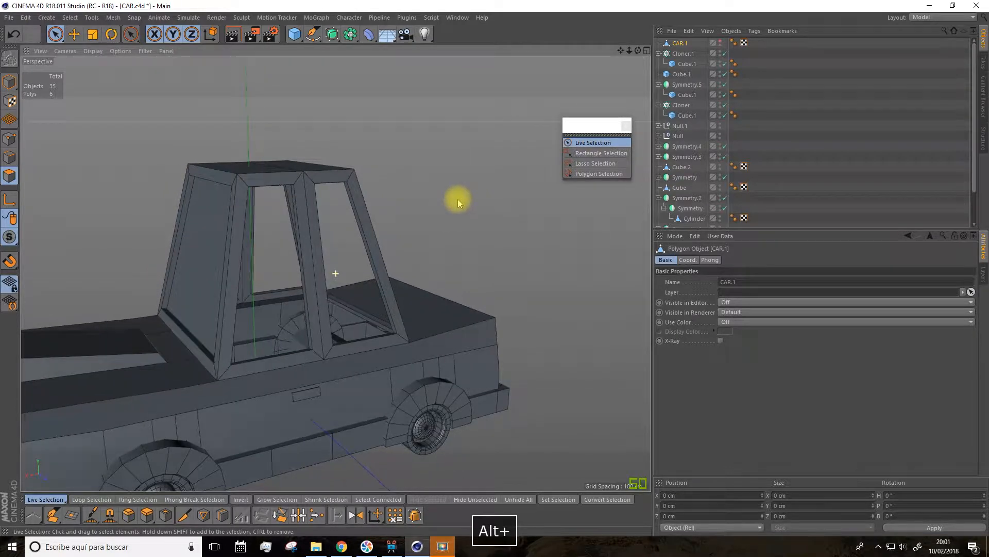
Step: Undo the hiding of CAR.1 and the deletion of the window polygons on the CAR body
key("ctrl+z")
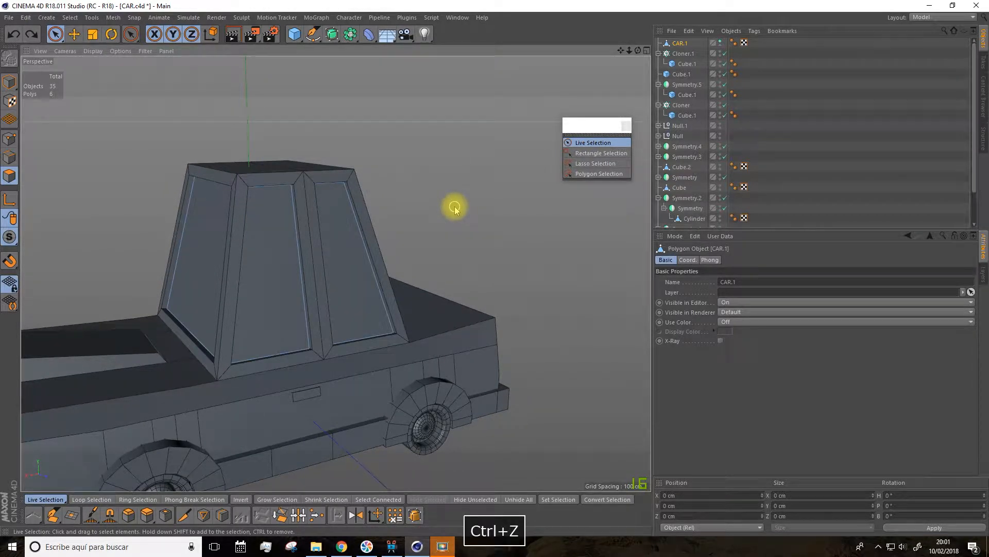
key("ctrl+z")
key("ctrl+z")
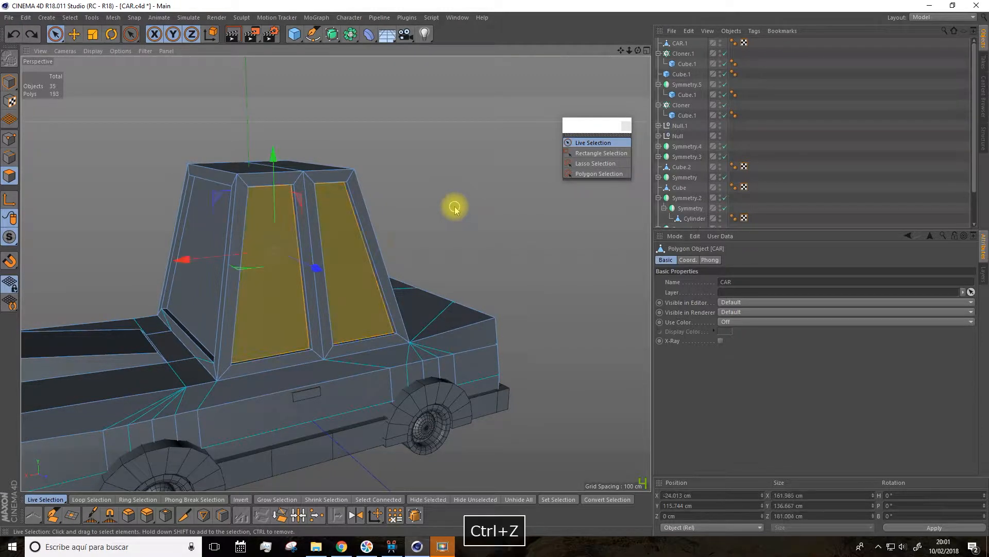
Step: Add the missed windshield polygon to the window selection on the CAR body and delete the selected polygons
left_click_drag(432, 223, 520, 180, "alt")
scroll(714, 161, "down", 3)
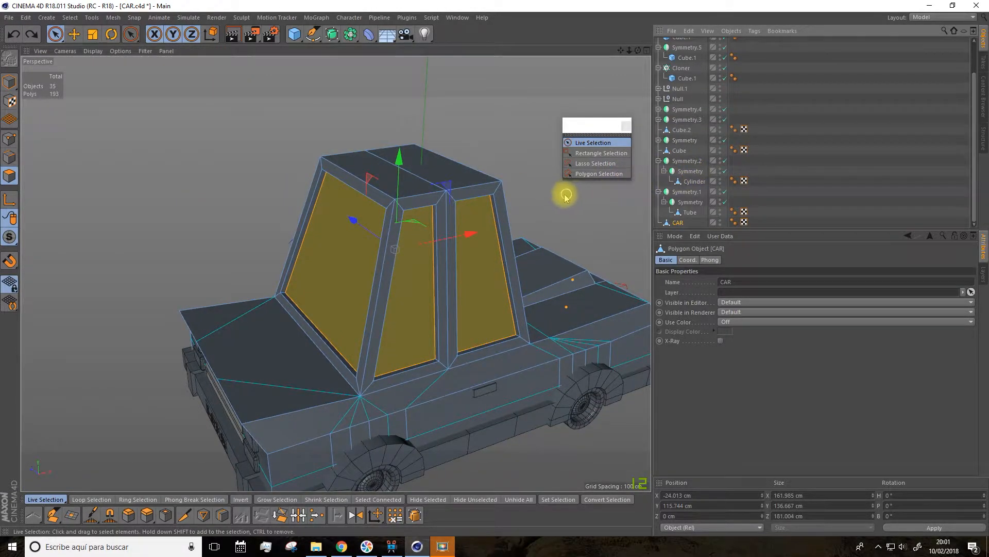
left_click_drag(602, 199, 433, 265, "alt")
left_click(433, 265, "shift")
key("Delete")
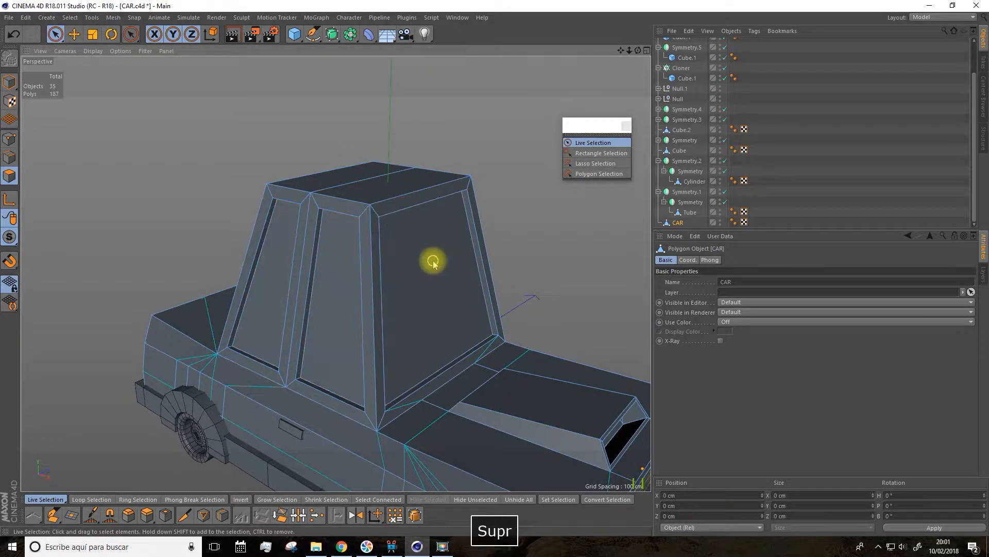
Step: Turn off the editor visibility of CAR.1 and inspect the open cabin frame
scroll(713, 67, "up", 3)
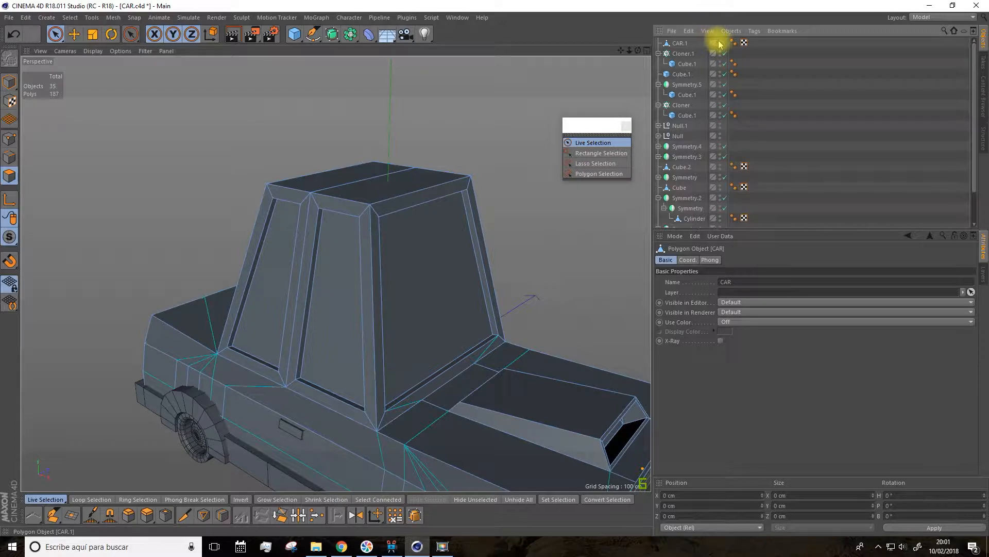
left_click(720, 44)
left_click_drag(484, 201, 562, 95, "alt")
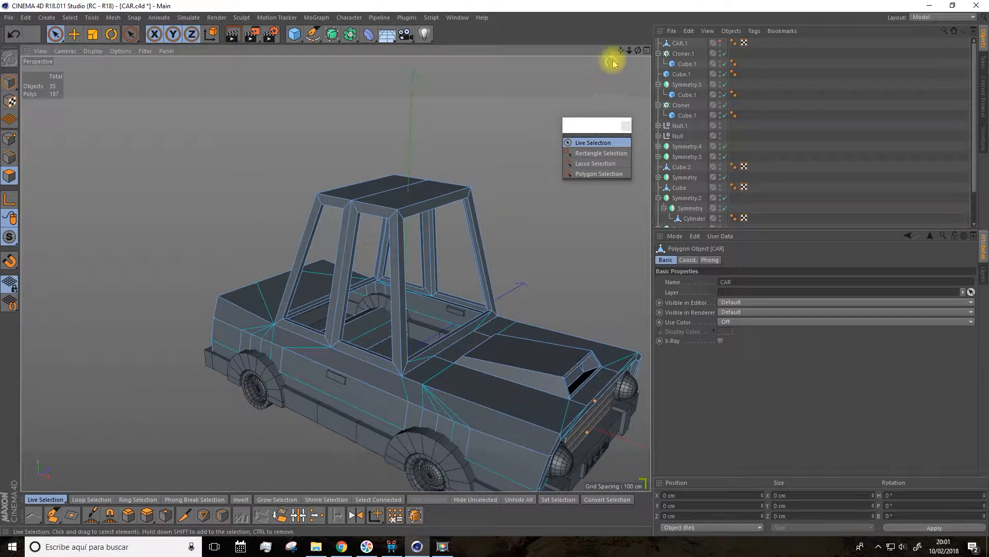
left_click_drag(621, 54, 524, 165, "alt")
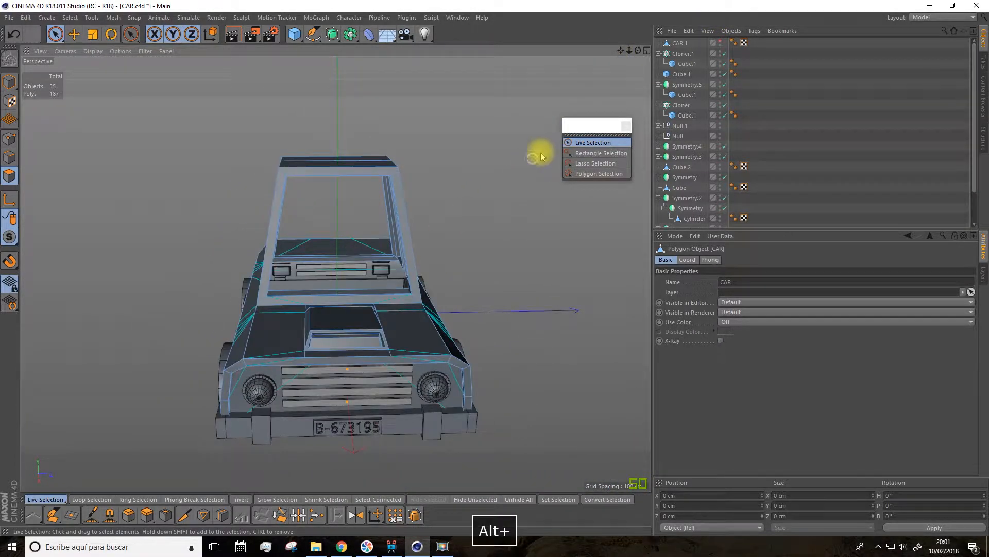
Step: Rename the CAR.1 object to GLASS
left_click(679, 44)
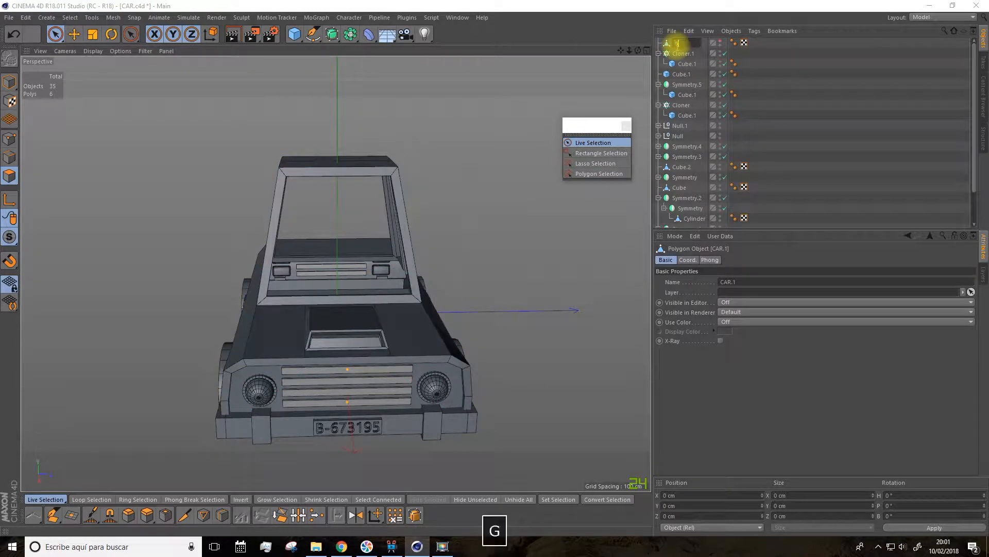
left_click_drag(570, 154, 381, 206, "alt")
left_click(728, 46)
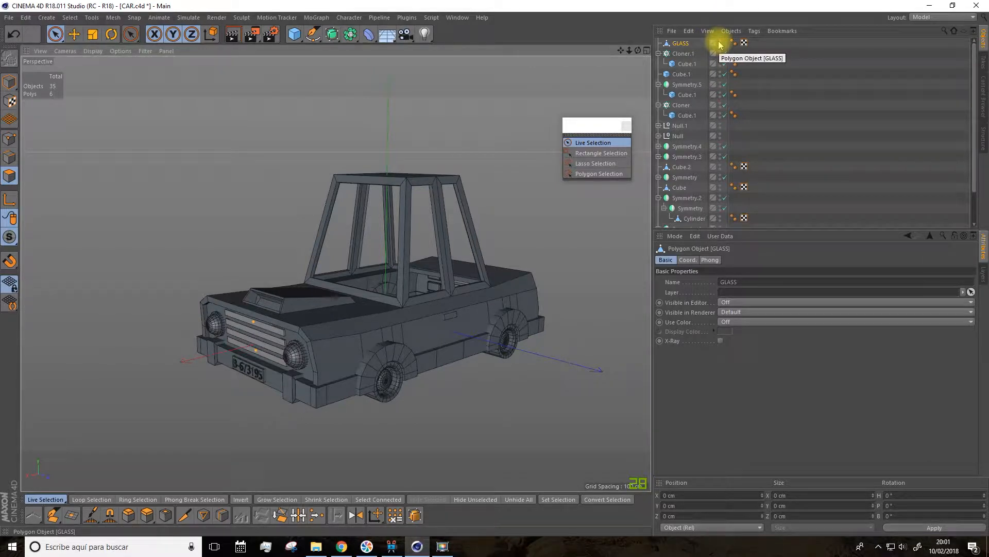
Step: Toggle the editor visibility of GLASS on and off to compare the panes with the cabin openings
left_click_drag(541, 134, 446, 240, "alt")
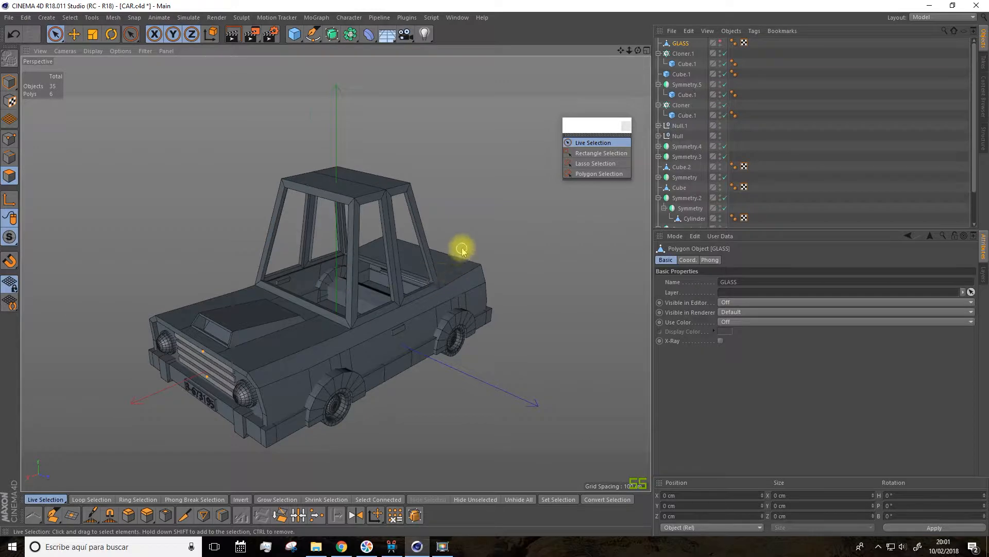
scroll(462, 250, "up", 2)
left_click(721, 43)
left_click_drag(547, 170, 484, 154, "alt")
left_click(721, 44)
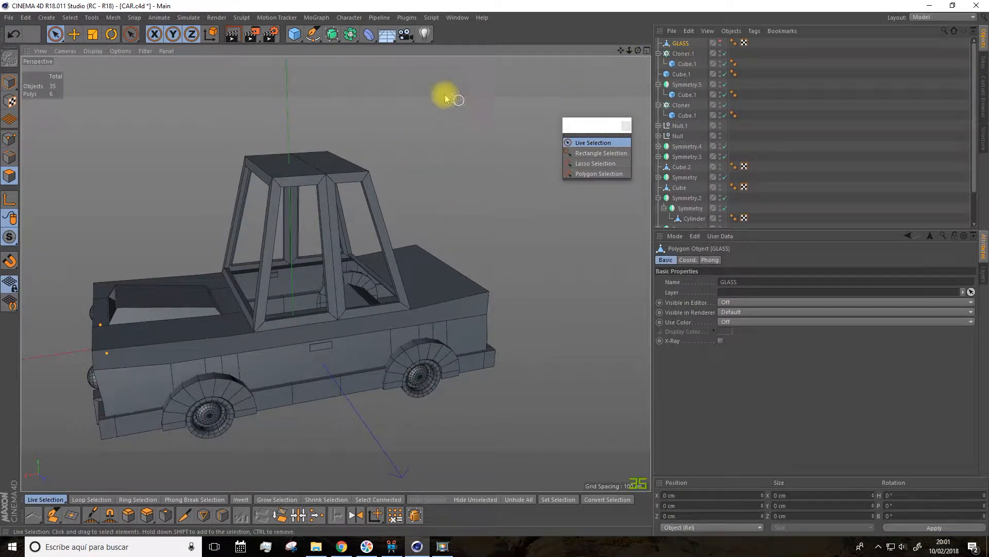
Step: Add a cube and shape it in Model mode into a thin slab about 30 × 3.5 × 176 cm behind the trunk
left_click_drag(299, 41, 365, 46)
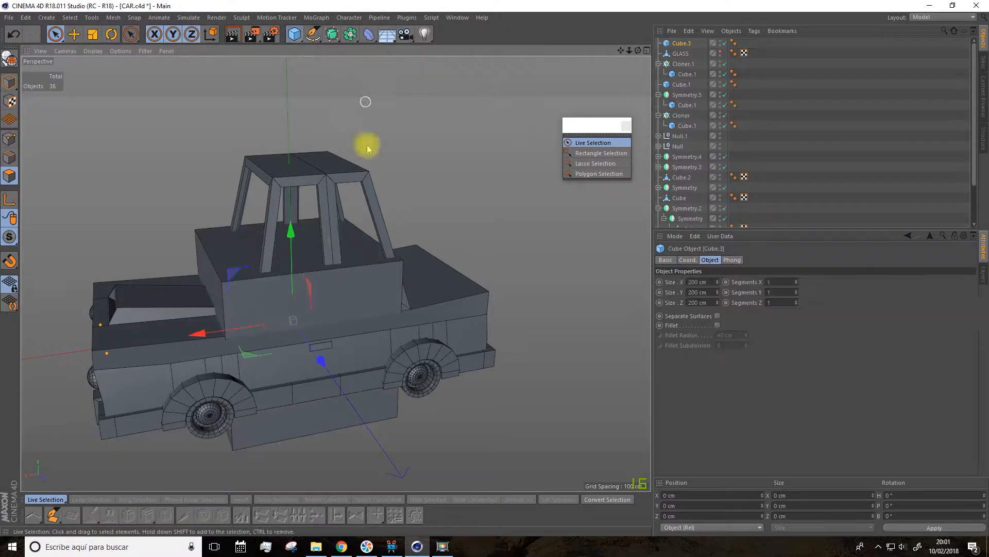
left_click(73, 34)
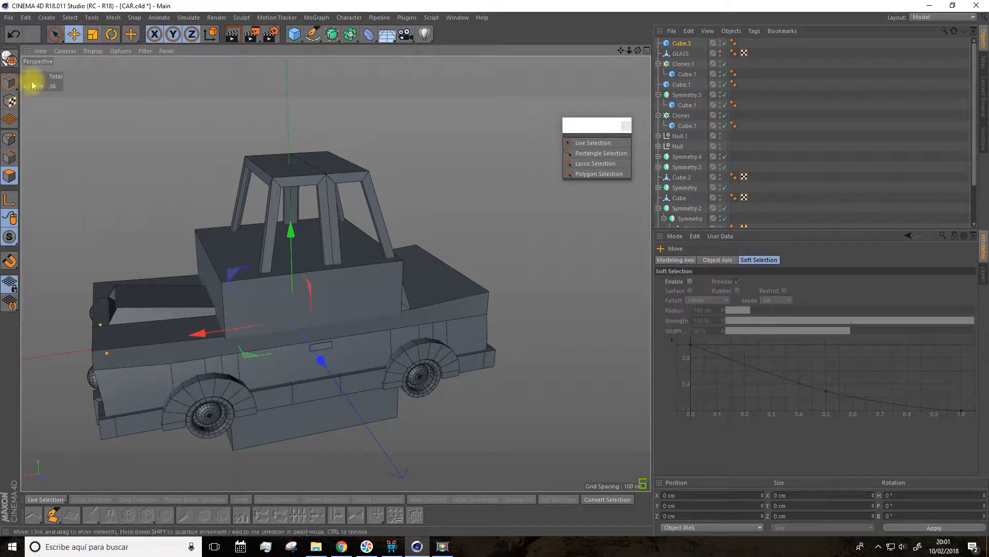
left_click(10, 81)
left_click_drag(95, 117, 477, 426, "alt")
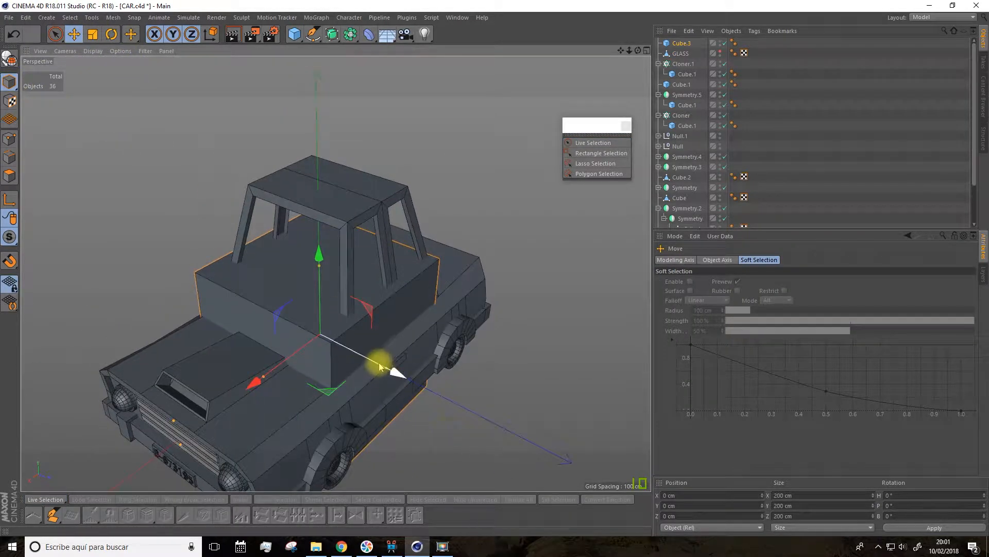
left_click_drag(386, 370, 477, 251)
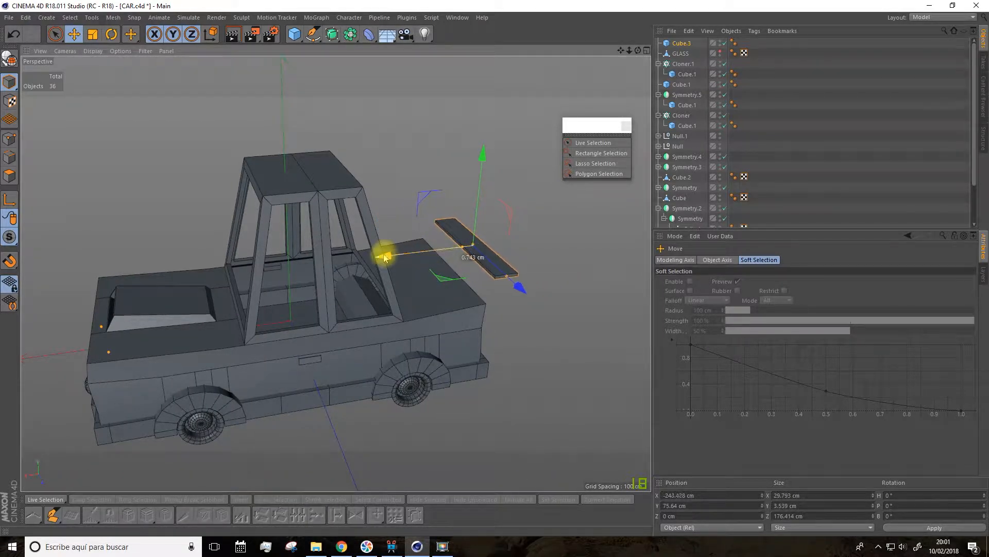
Step: Position the slab above the trunk's rear edge at about X -196 cm and Y 83 cm
left_click_drag(384, 254, 355, 260)
scroll(501, 274, "up", 4)
left_click_drag(502, 273, 480, 266, "alt")
left_click_drag(388, 130, 382, 117)
left_click_drag(289, 211, 283, 210)
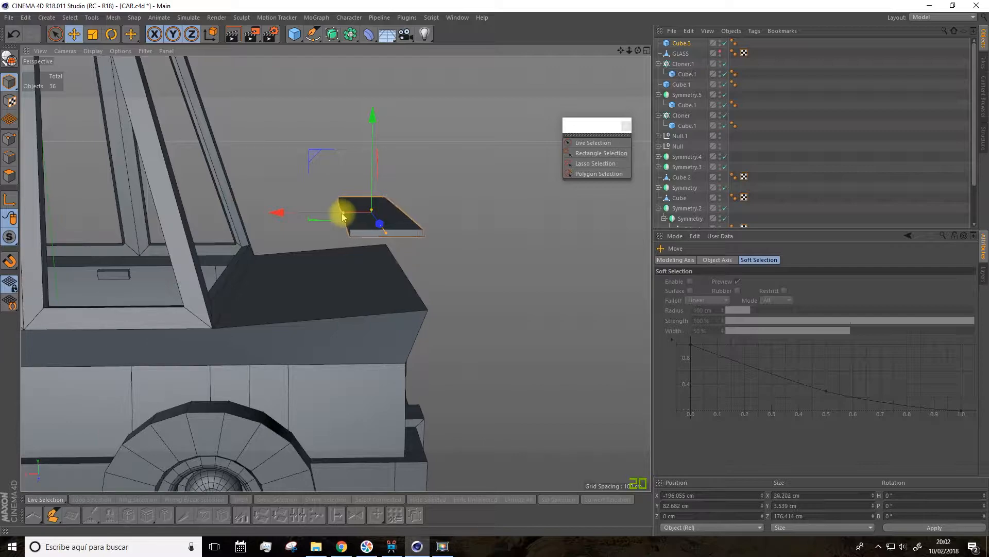
Step: Enlarge the slab to about 38 cm in X and 198 cm in Z
left_click_drag(289, 192, 305, 183, "alt")
left_click_drag(260, 124, 157, 136, "alt")
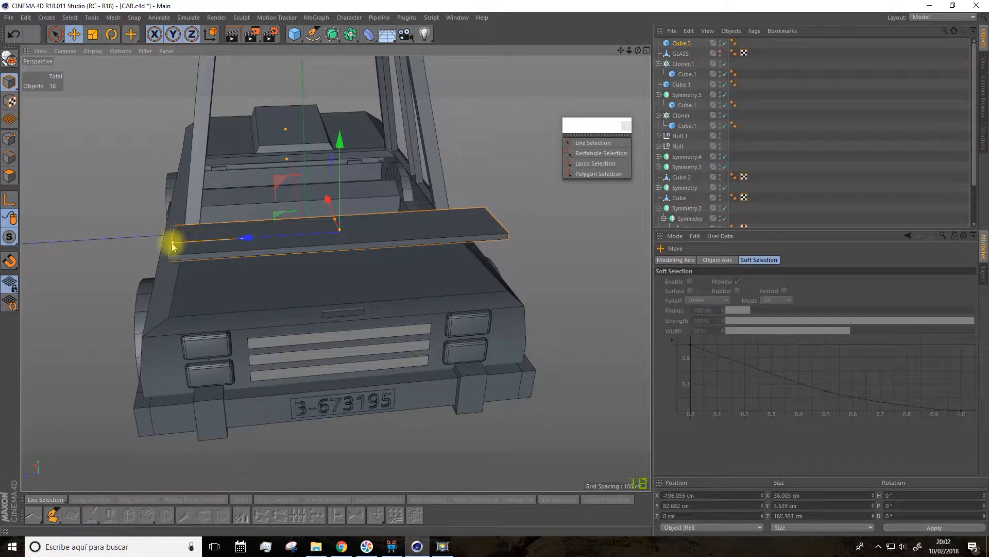
left_click_drag(173, 248, 294, 239, "alt")
left_click_drag(323, 246, 17, 88, "alt")
Step: Make the slab editable and divide it crosswise with two evenly spaced loop cuts
left_click(12, 63)
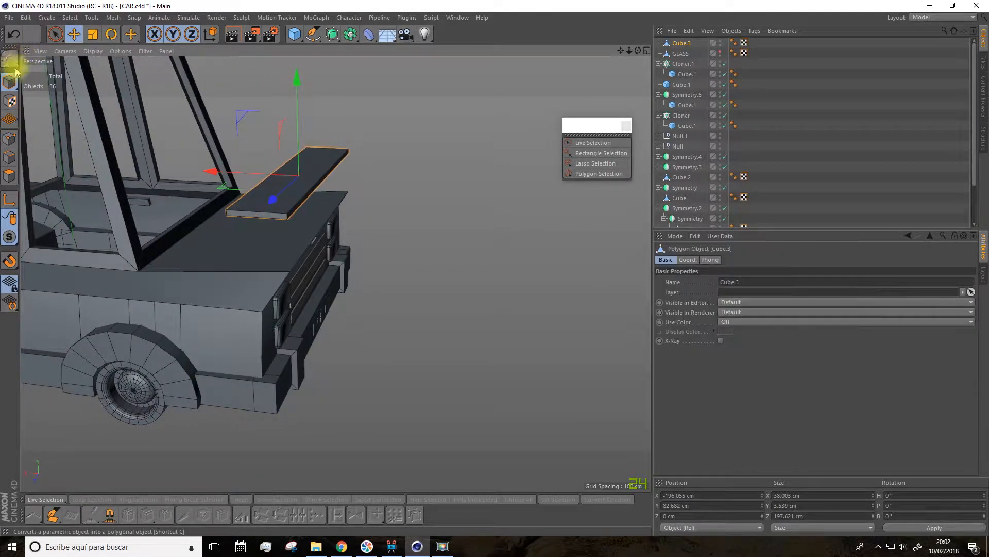
left_click(9, 176)
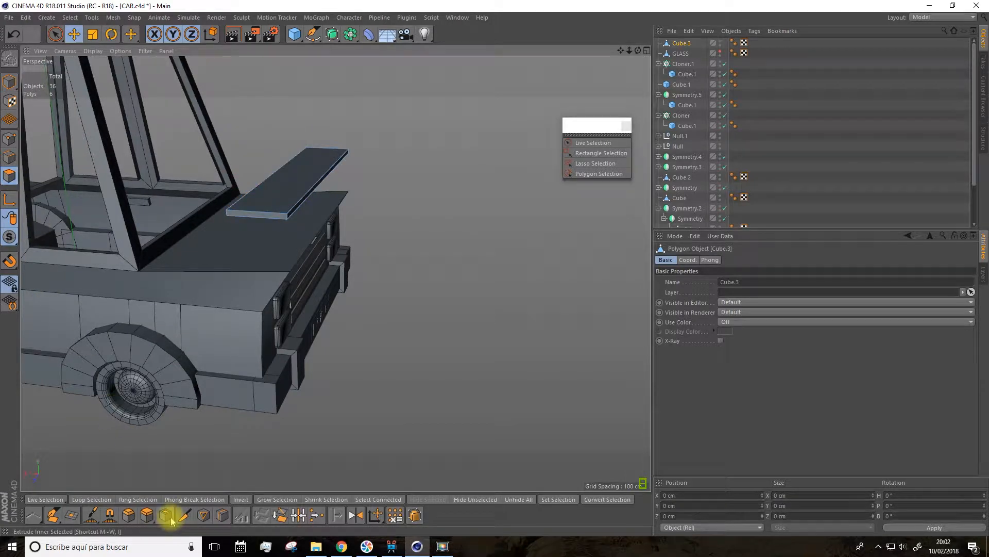
left_click(222, 515)
left_click_drag(353, 398, 361, 184, "alt")
left_click(394, 165)
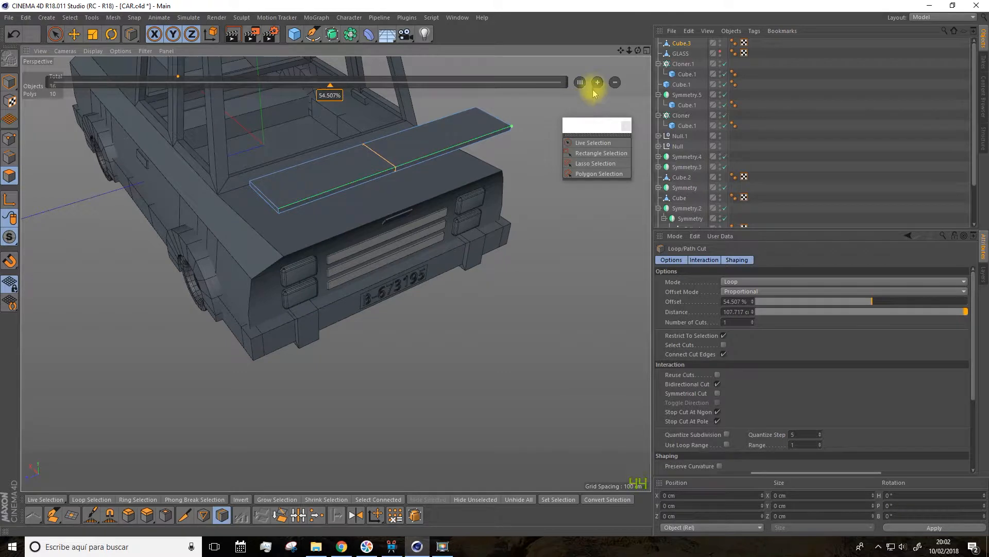
left_click(598, 84)
Step: Slide the two loop cuts towards the slab's ends, to offsets of about 85% and 15%
left_click_drag(561, 140, 521, 147, "alt")
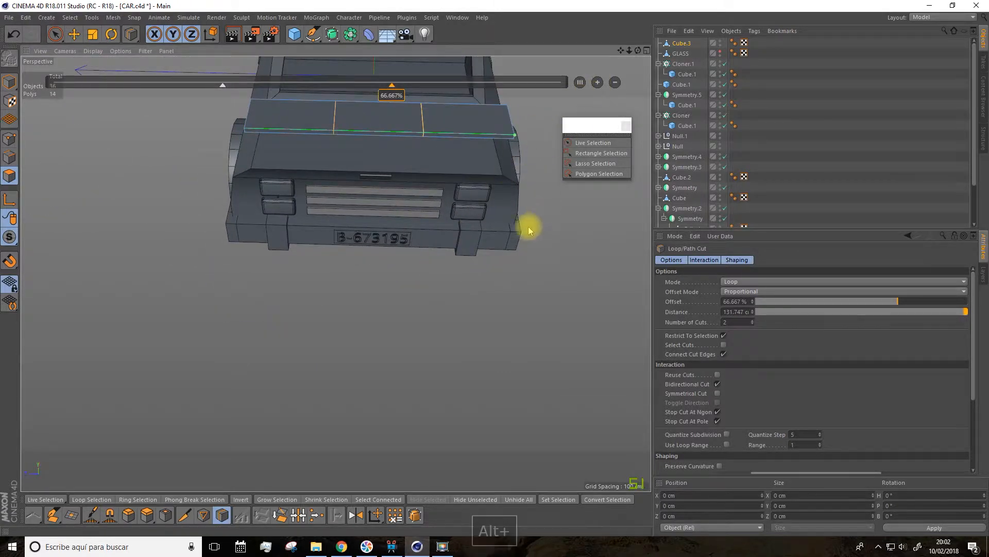
left_click_drag(531, 225, 526, 197, "alt")
left_click_drag(624, 50, 641, 157)
scroll(469, 246, "down", 2)
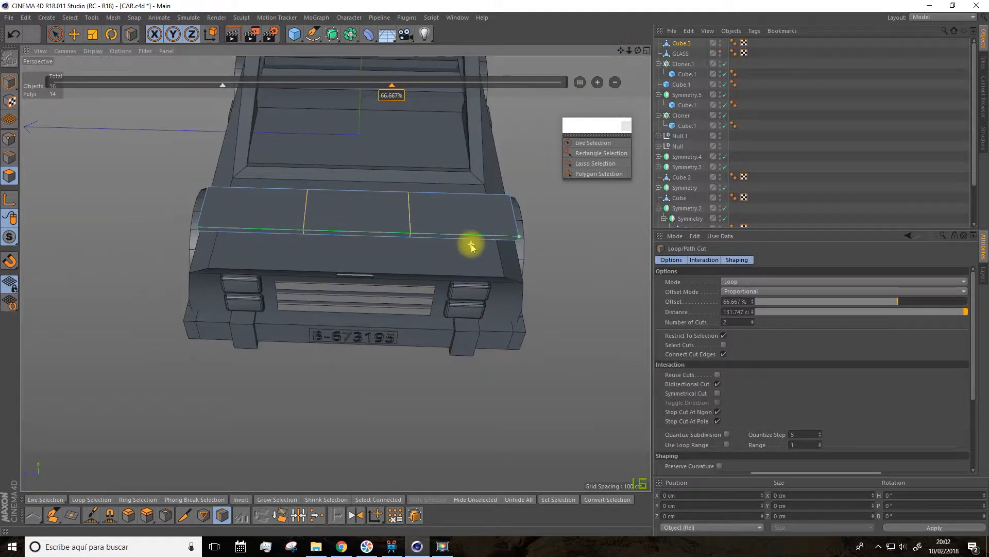
left_click_drag(416, 96, 488, 97)
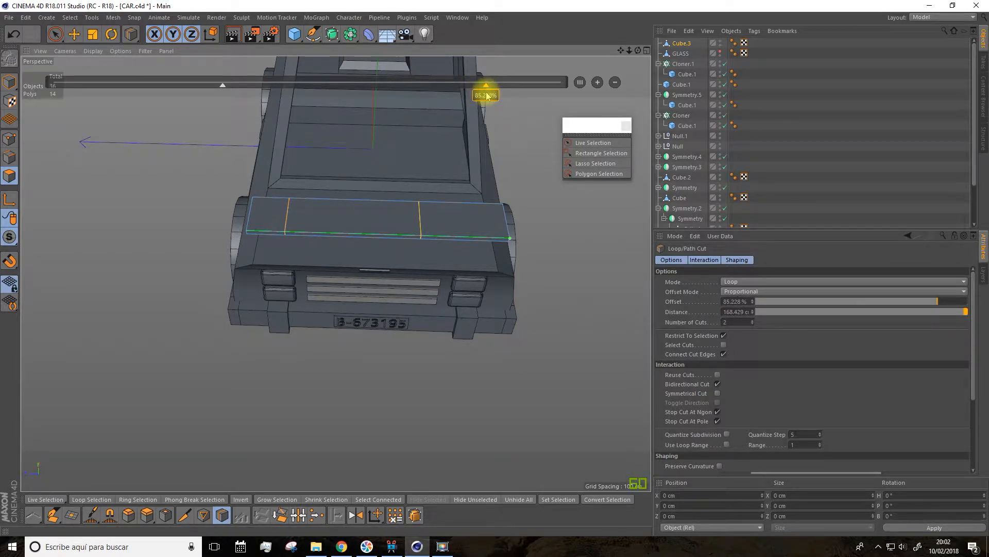
left_click_drag(224, 86, 151, 90)
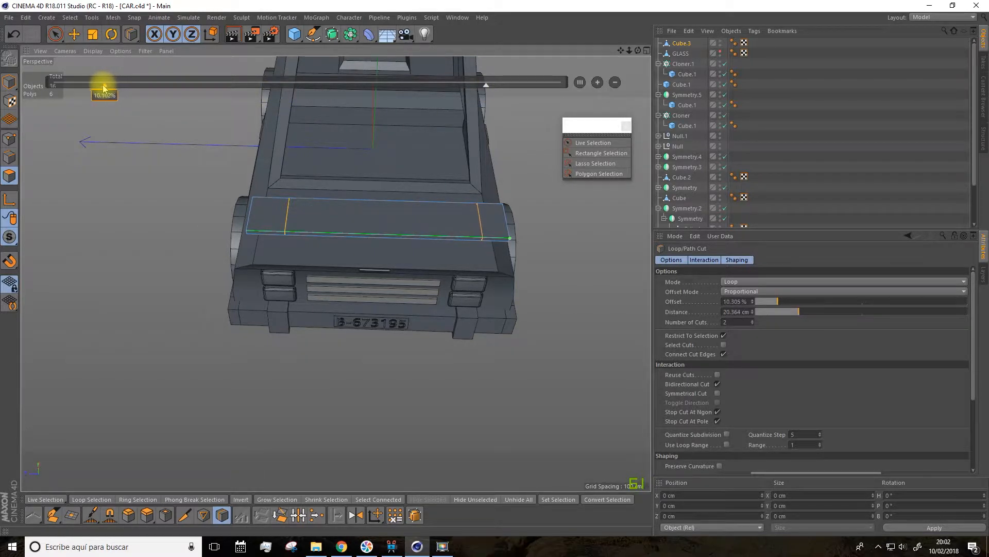
left_click_drag(100, 88, 132, 89)
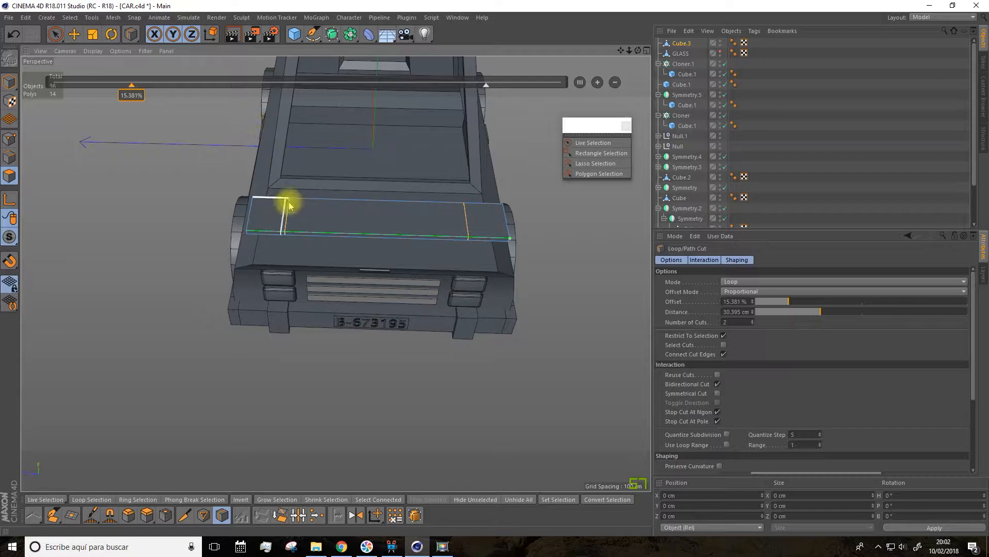
Step: Add a second loop cut just inside each end cut, at offsets of about 91% and 9% of the middle section
left_click(303, 235)
left_click(448, 249)
mouse_move(447, 254)
left_mouse_down("alt")
mouse_move(442, 303)
mouse_move(464, 280)
mouse_move(559, 310)
mouse_move(444, 242)
left_mouse_up("alt")
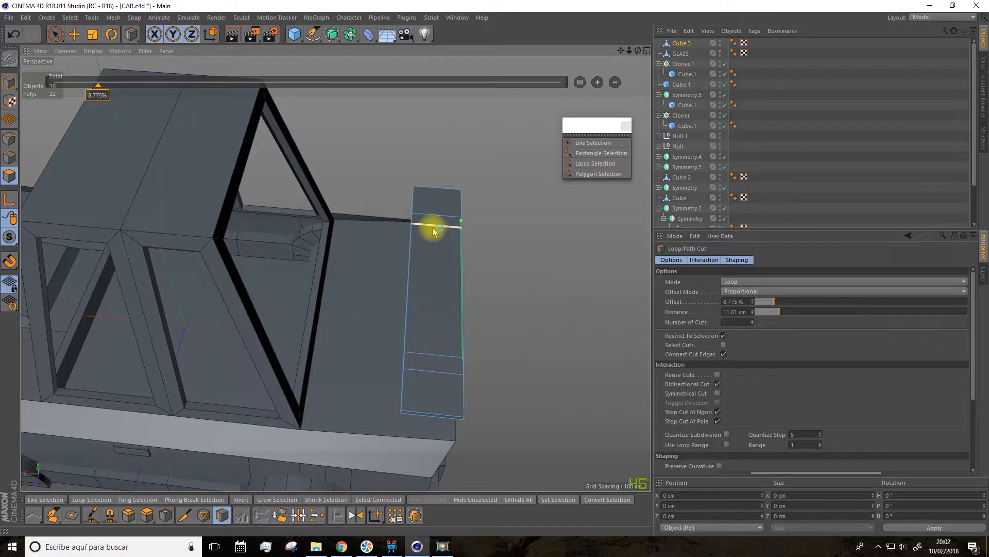
Step: Select the two narrow strip polygons on the slab's underside with Live Selection
left_click(61, 35)
left_click(444, 247)
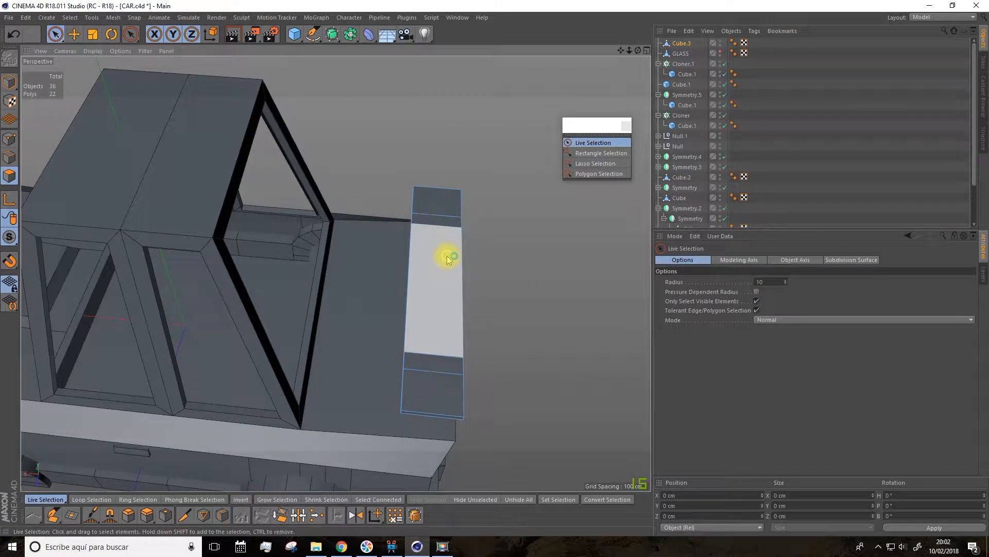
left_click_drag(453, 232, 544, 271, "alt")
scroll(544, 271, "up", 3)
left_click(437, 263, "shift")
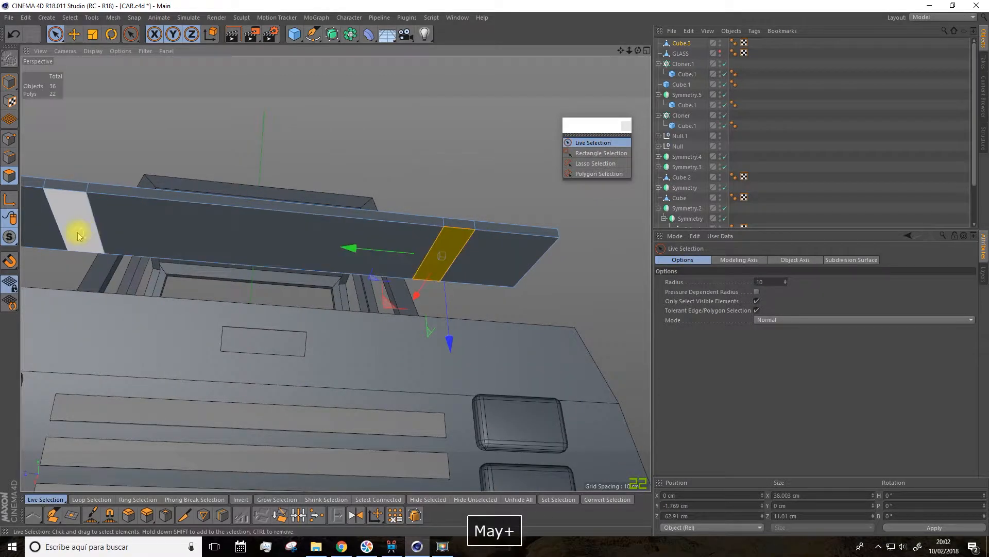
left_click(105, 241, "shift")
Step: Try a lengthwise loop cut at an offset of about 26% through the two selected underside strips, and undo it
left_click(222, 515)
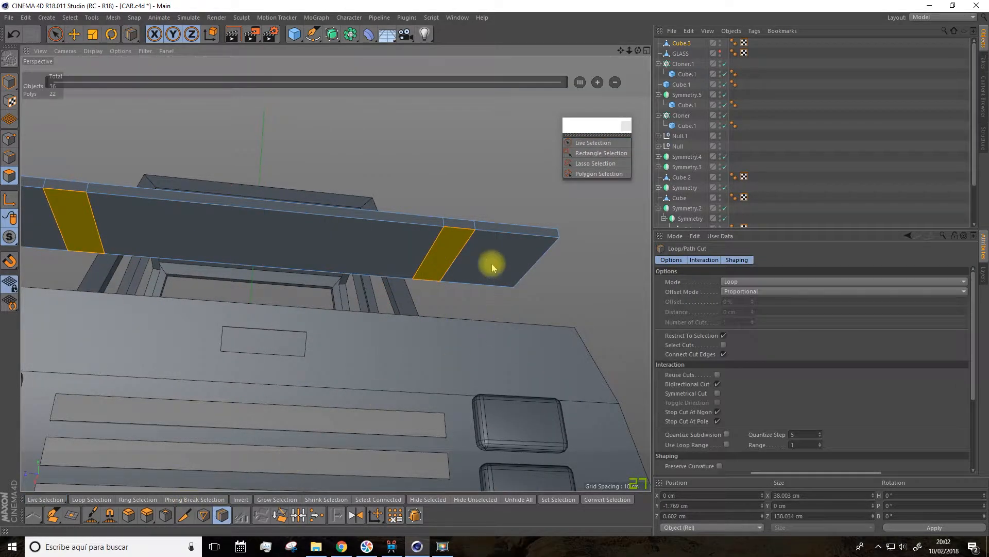
left_click(462, 250)
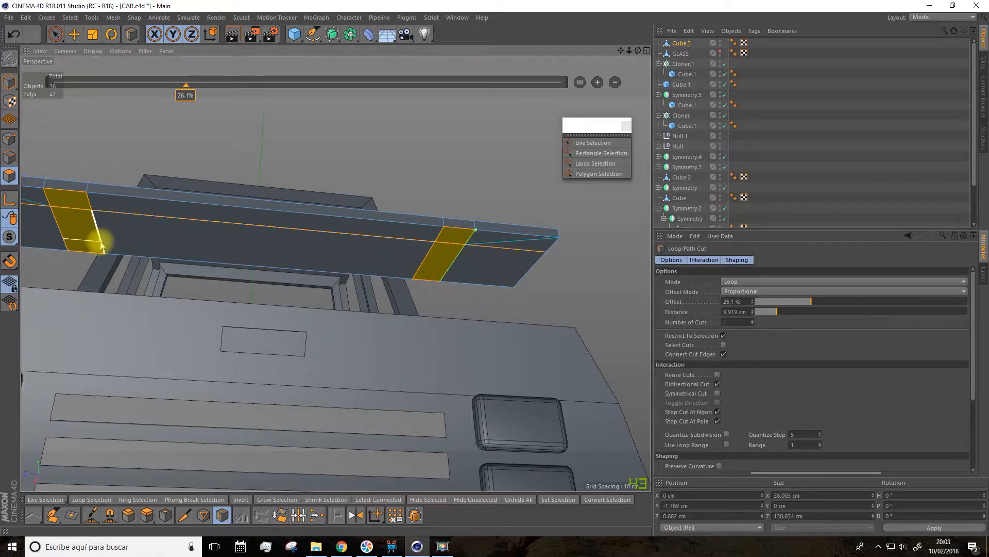
left_click_drag(102, 246, 296, 255)
key("ctrl+z")
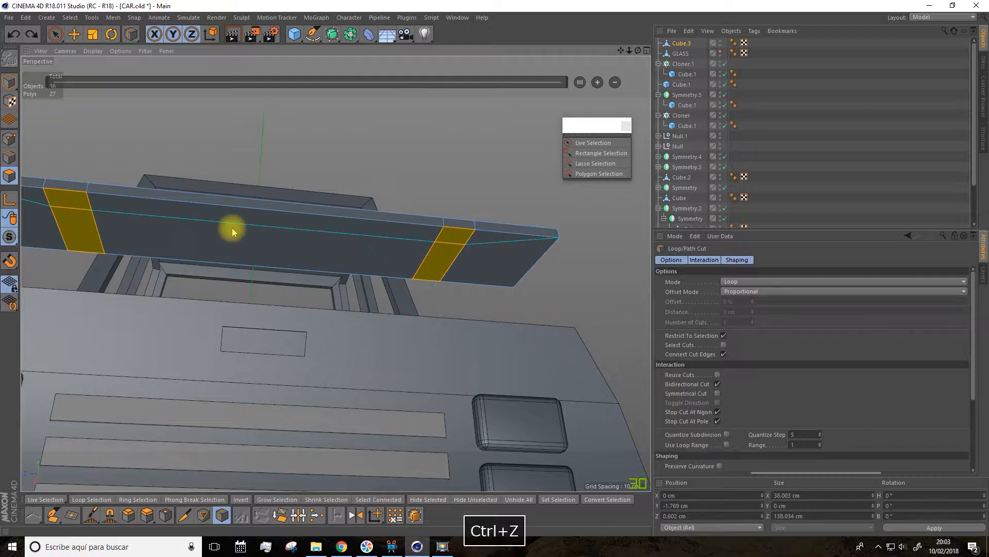
left_click_drag(166, 110, 179, 168, "alt")
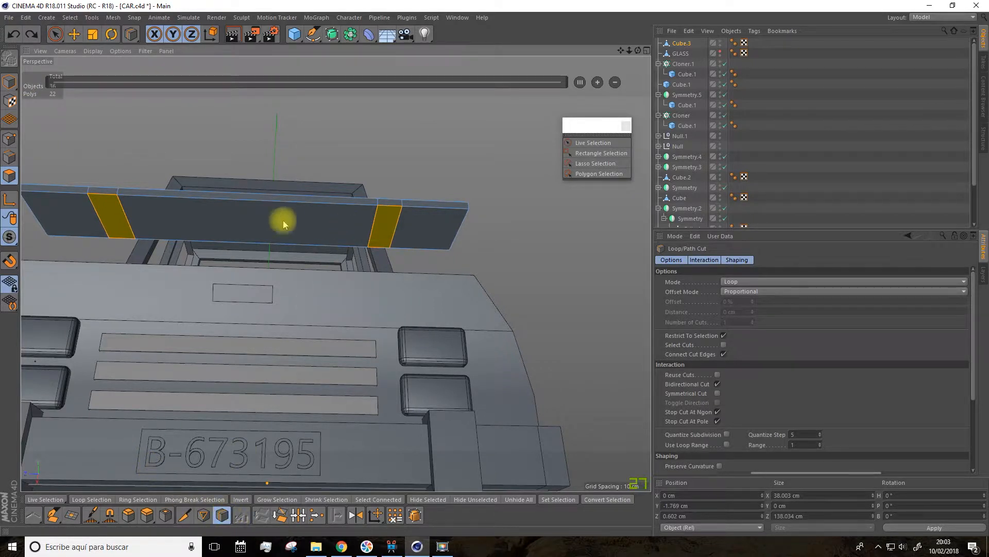
Step: Try a lengthwise loop cut at an offset of about 58% through the selected underside strips, and undo it
left_click(126, 218)
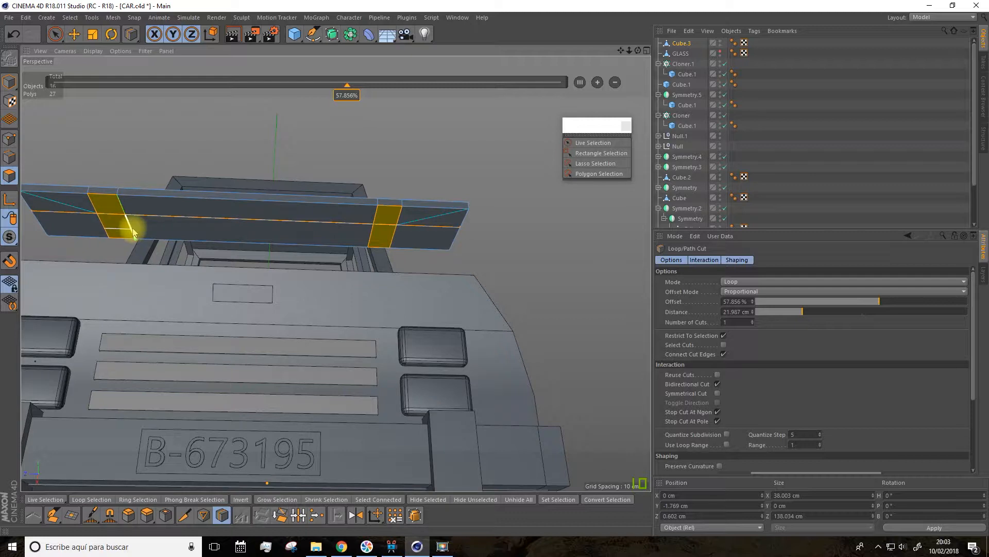
key("ctrl+z")
Step: Select all the polygons across the slab's underside with Live Selection
left_click_drag(134, 232, 180, 244, "alt")
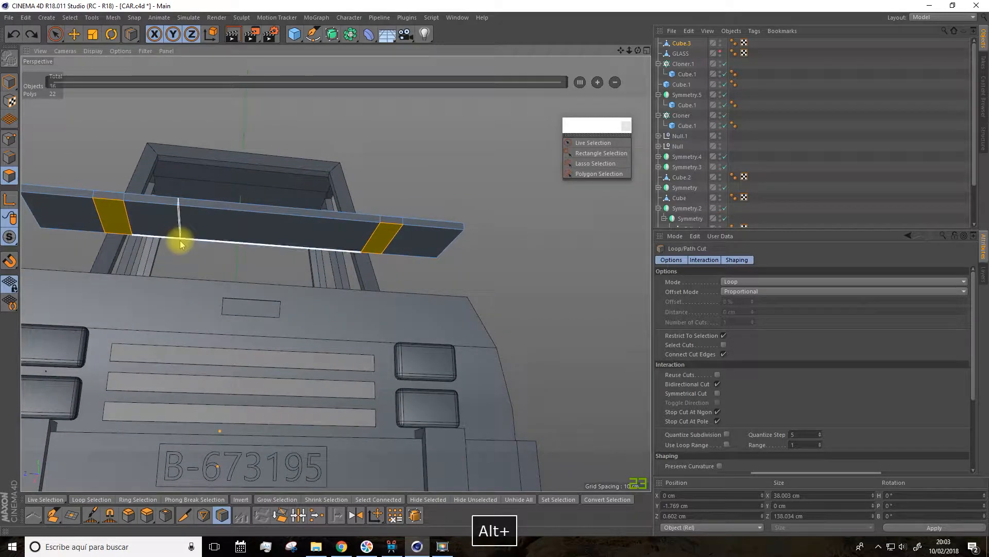
left_click(52, 33)
left_click_drag(73, 219, 163, 227, "shift")
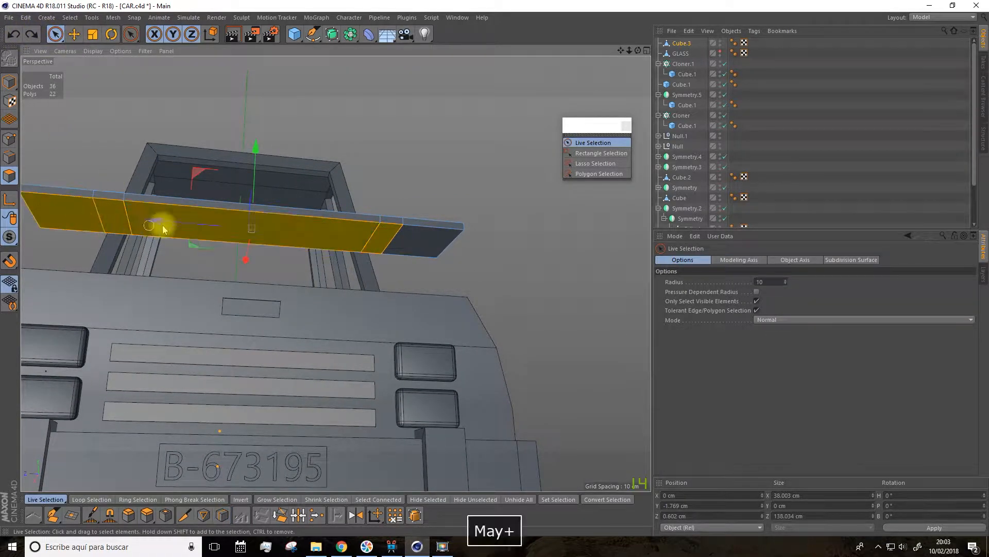
left_click(401, 264, "shift")
Step: Loop cut the selected underside polygons lengthwise, close to both long edges of the slab
left_click_drag(401, 264, 199, 437, "alt")
left_click(222, 515)
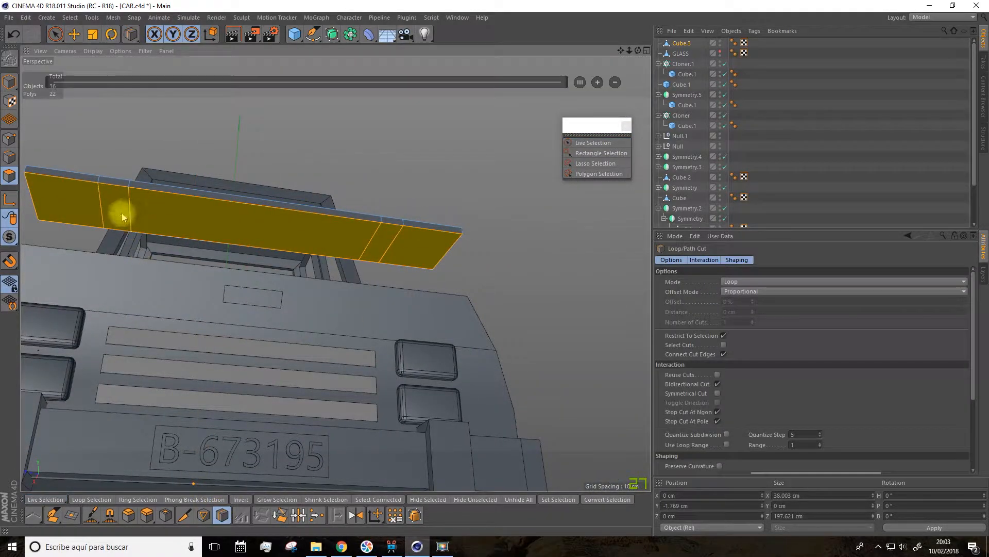
left_click_drag(129, 203, 131, 225)
key("ctrl+z")
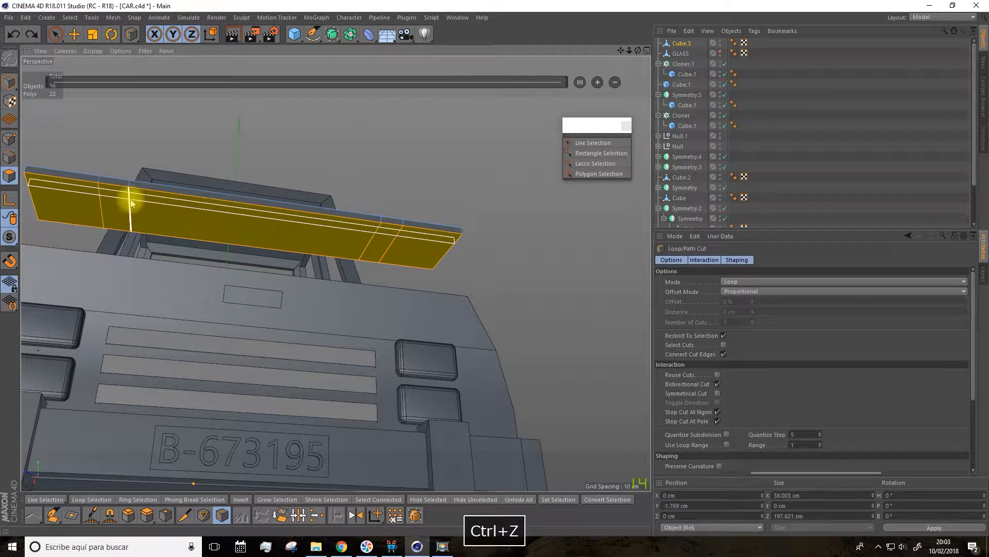
left_click(129, 218)
Step: Select the middle polygon of each of the two narrow strips on the slab's underside
left_click_drag(156, 265, 191, 284, "alt")
left_click(56, 34)
left_click(101, 189)
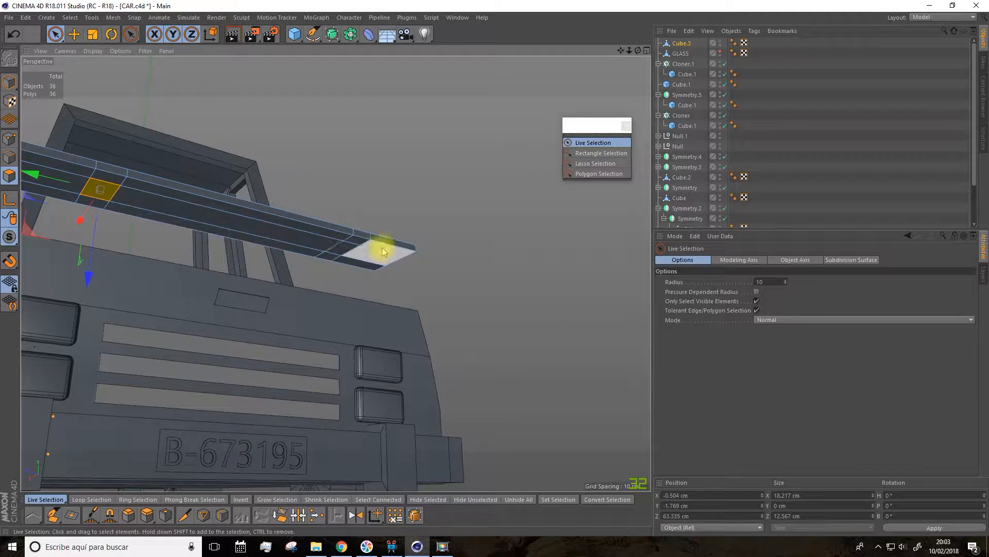
left_click(348, 253, "shift")
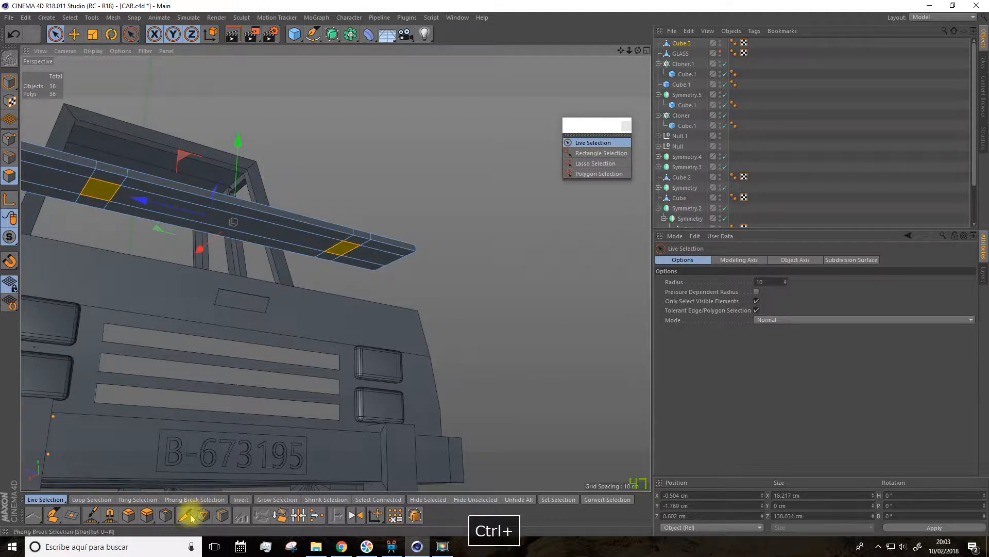
Step: Extrude the two selected polygons 15 cm downwards to start the spoiler's legs
left_click(150, 515)
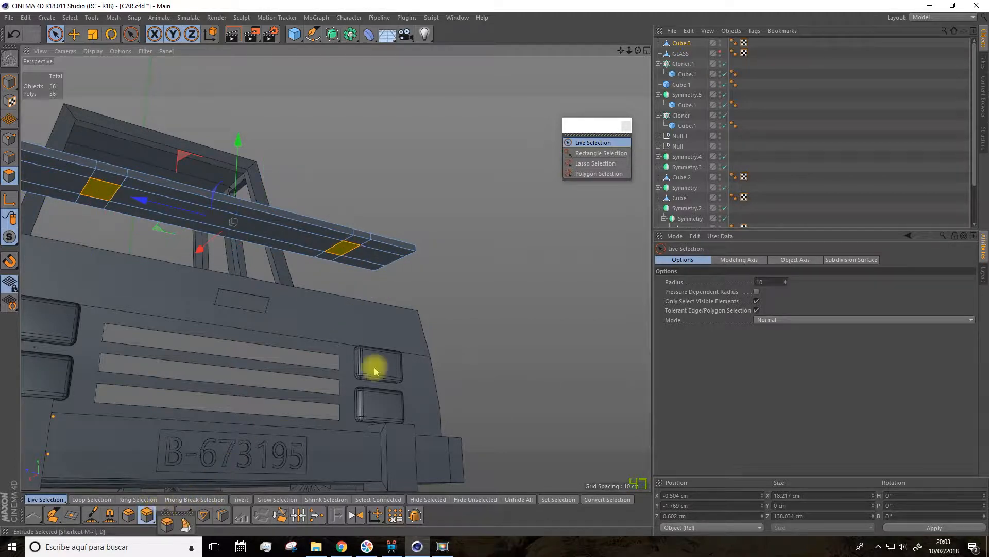
left_click(153, 517)
left_click_drag(242, 424, 446, 388, "alt")
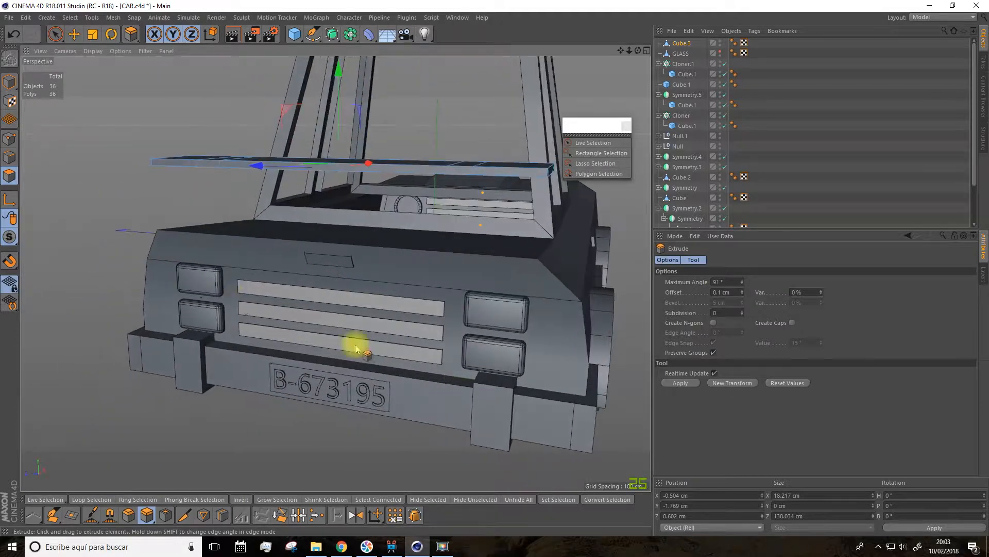
left_click_drag(338, 172, 338, 195)
Step: Scale the lower ends of both legs along X to about 15.7 cm
left_click_drag(103, 223, 236, 55, "alt")
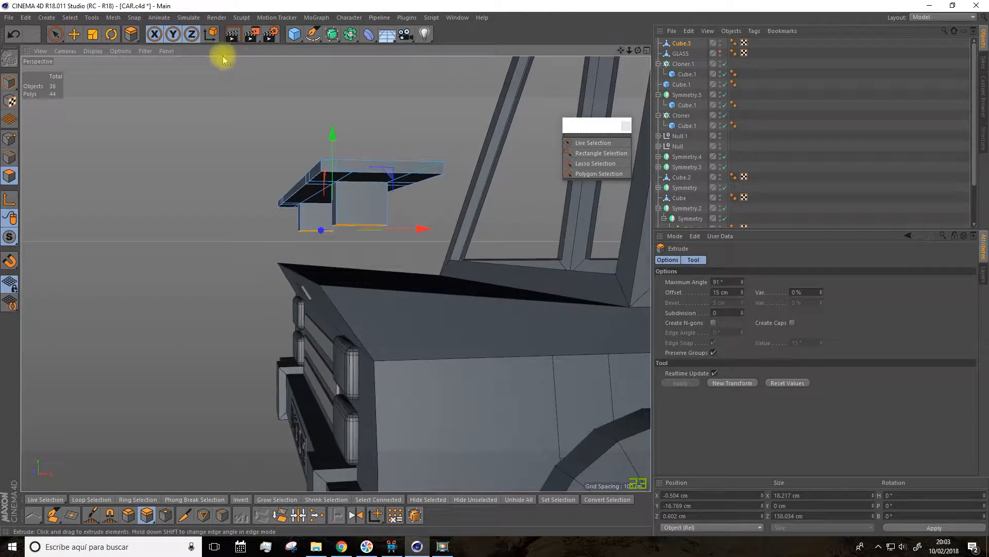
left_click(93, 35)
left_click_drag(434, 234, 410, 229)
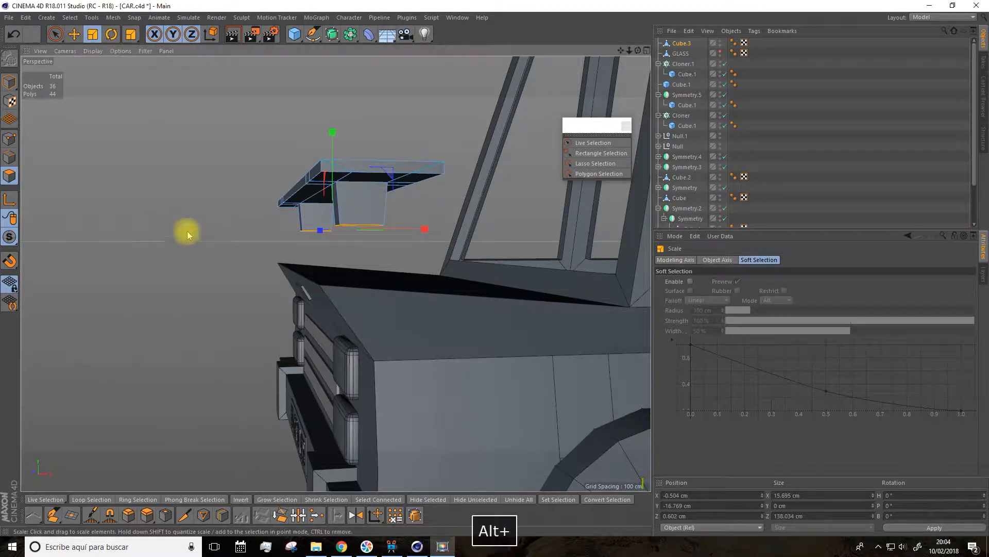
Step: Extrude both legs further down and shift their new ends along X towards the cabin
left_click_drag(188, 230, 175, 235, "alt")
left_click(147, 515)
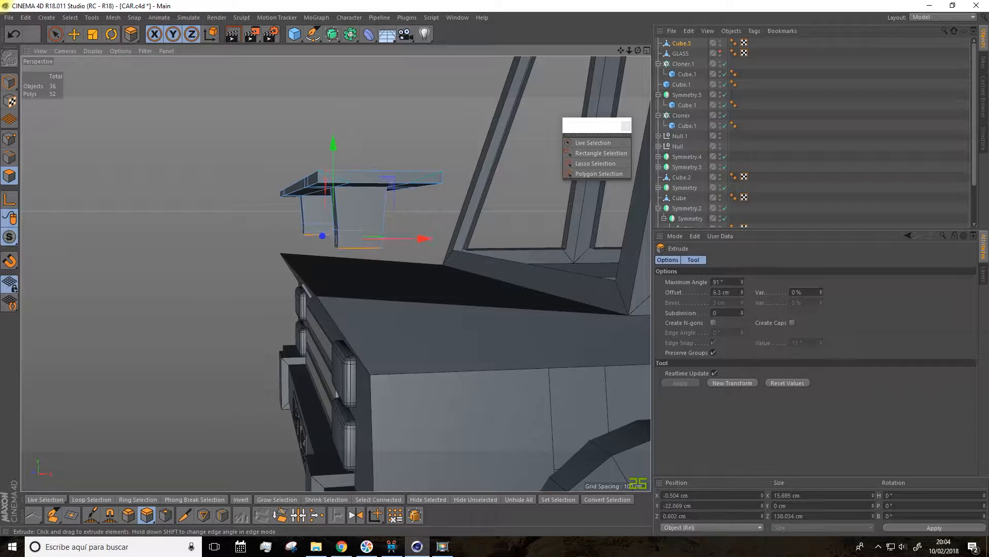
left_click_drag(419, 259, 433, 259)
Step: Extrude the leg ends another 8.1 cm down towards the trunk lid
left_click(147, 511)
left_click_drag(153, 363, 157, 363)
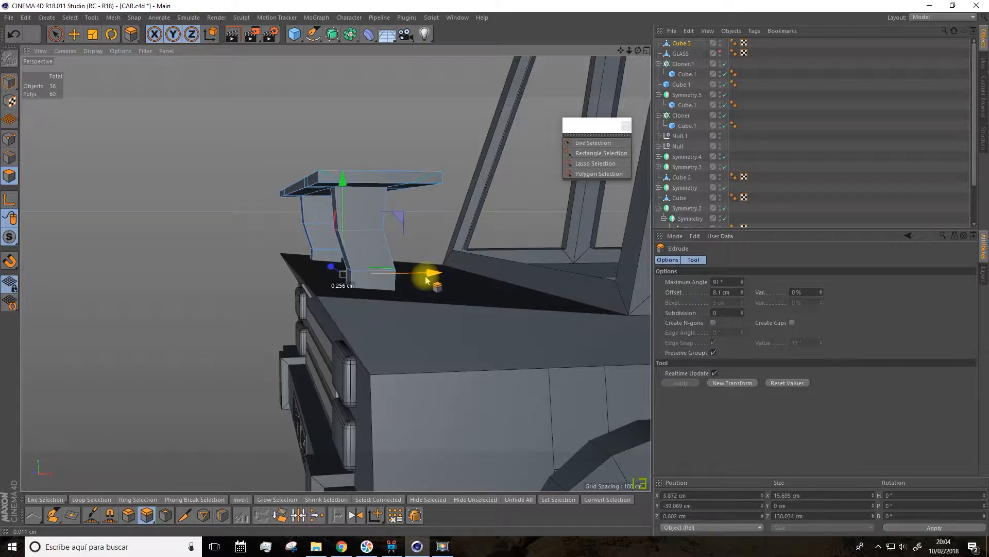
left_click_drag(433, 239, 546, 241, "alt")
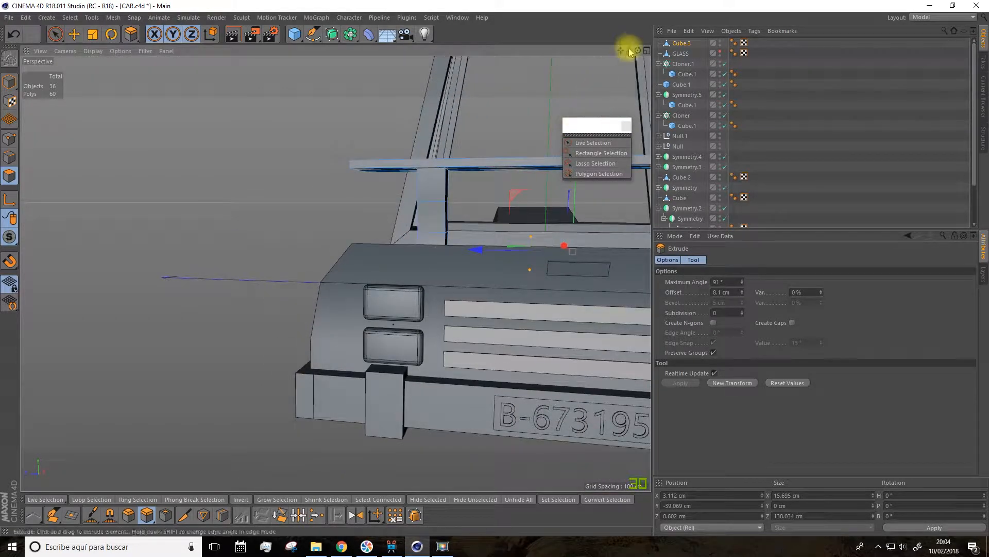
Step: Select the points along the inner side of one spoiler leg in point mode with Live Selection
left_click_drag(624, 51, 623, 58)
mouse_move(463, 209)
left_mouse_down("alt")
mouse_move(473, 184)
mouse_move(477, 208)
left_mouse_up("alt")
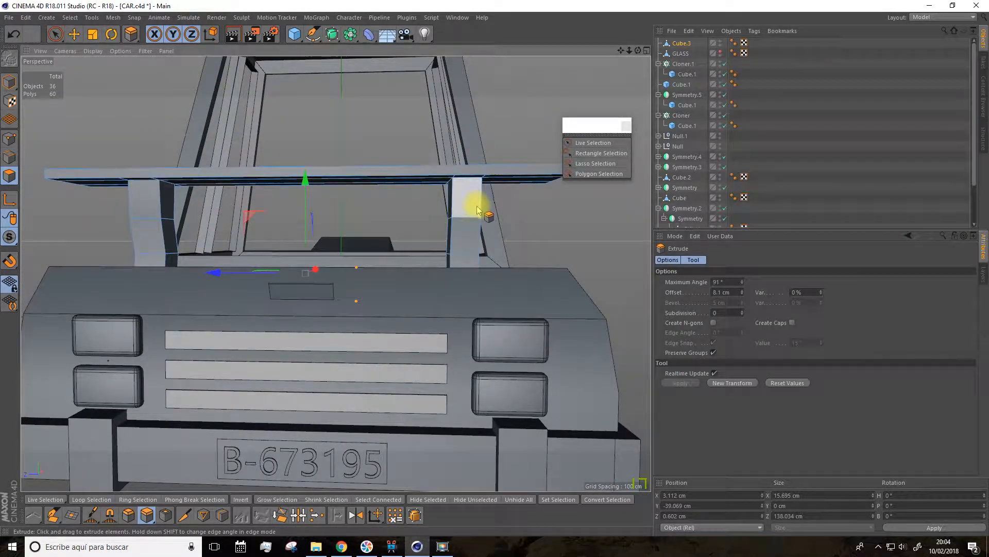
left_click(55, 34)
scroll(437, 182, "up", 5)
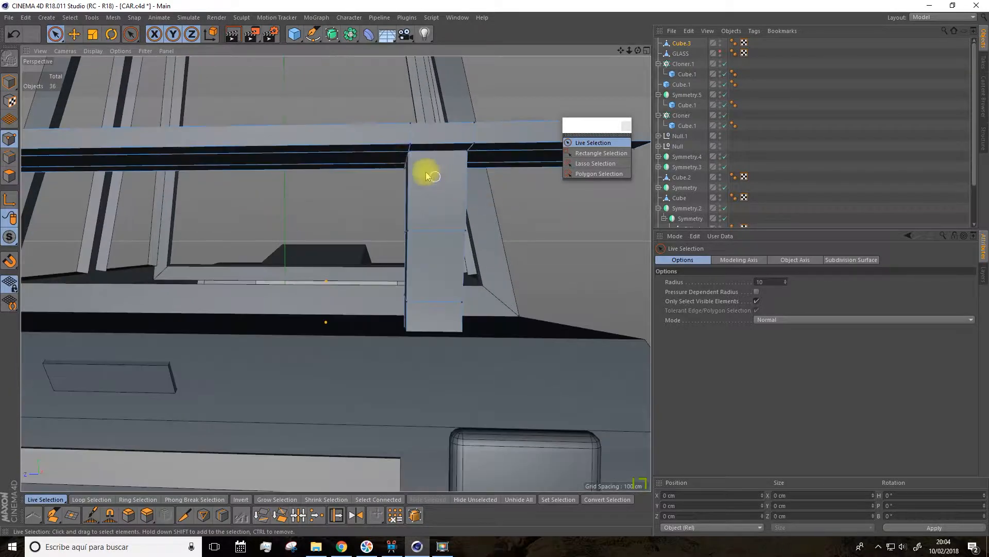
left_click_drag(421, 194, 412, 159, "alt")
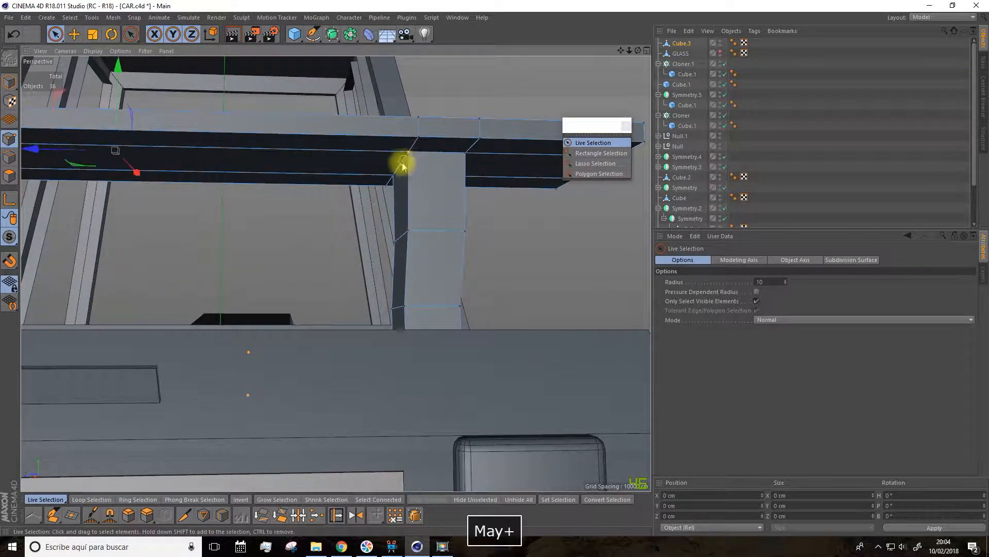
left_click(392, 174, "shift")
left_click(408, 231, "shift")
left_click(395, 241, "shift")
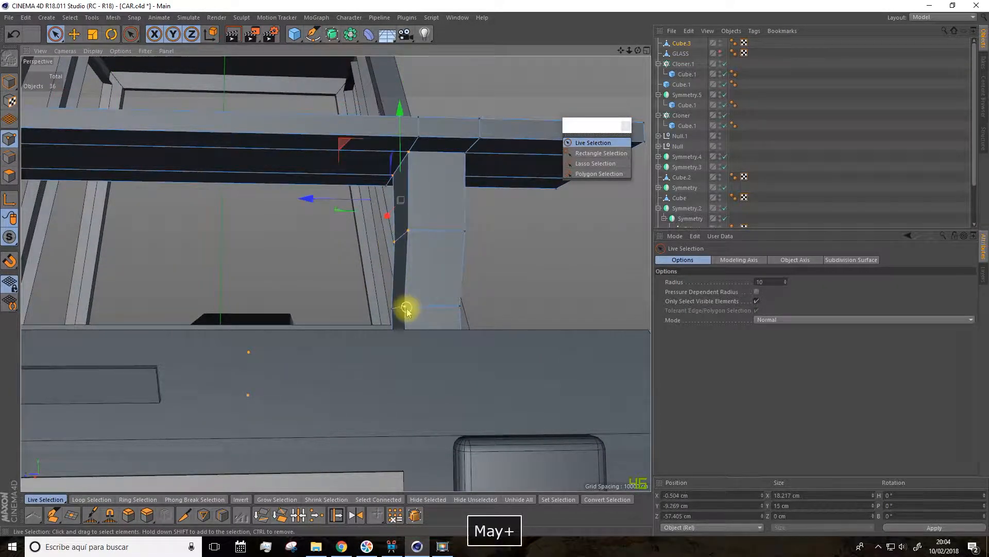
left_click(392, 309, "shift")
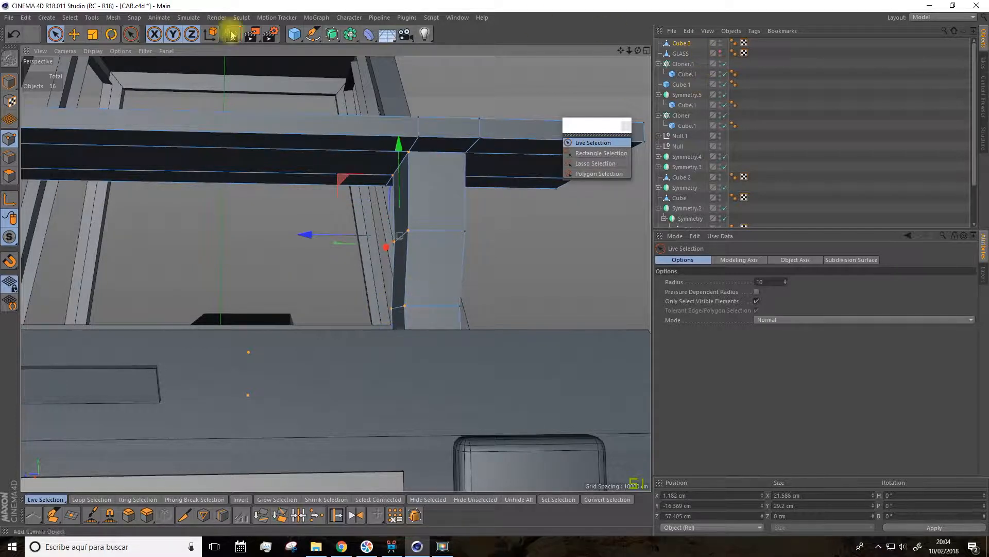
Step: Raise the whole spoiler in model mode to about 90 cm in Y, clearing the leg bottoms from the trunk
left_click(9, 83)
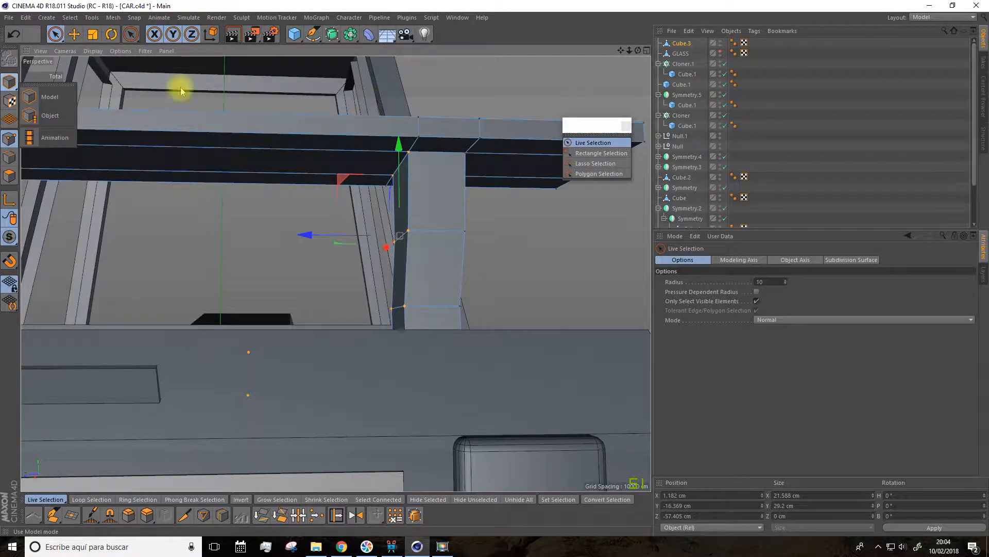
left_click(36, 95)
left_click_drag(115, 85, 116, 50)
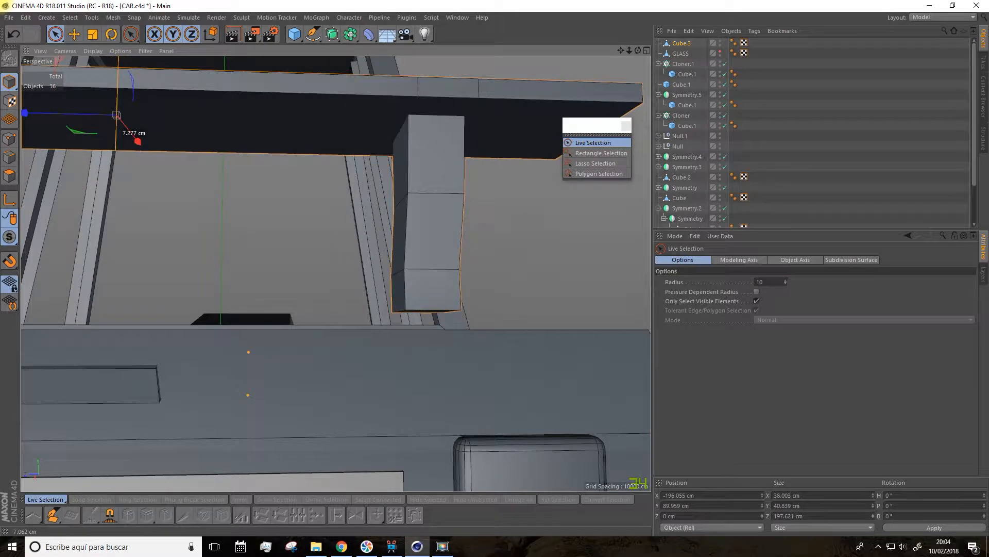
scroll(402, 106, "down", 3)
left_click_drag(620, 50, 623, 81)
scroll(430, 177, "up", 2)
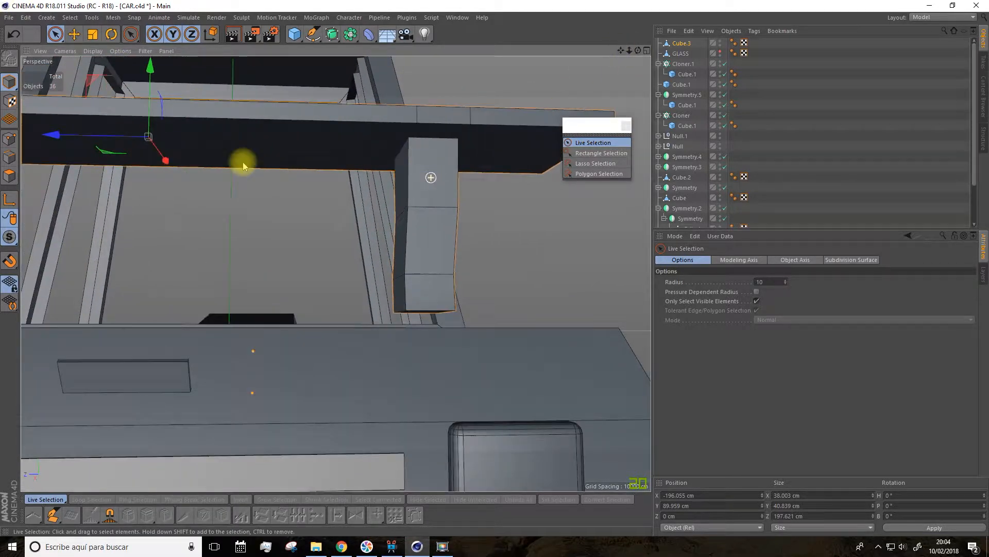
Step: Add the leg's inner bottom points and the slab edge points in line with it to the selection
left_click(10, 138)
left_click_drag(409, 313, 391, 310, "shift")
left_click_drag(303, 228, 318, 232)
key("ctrl+z")
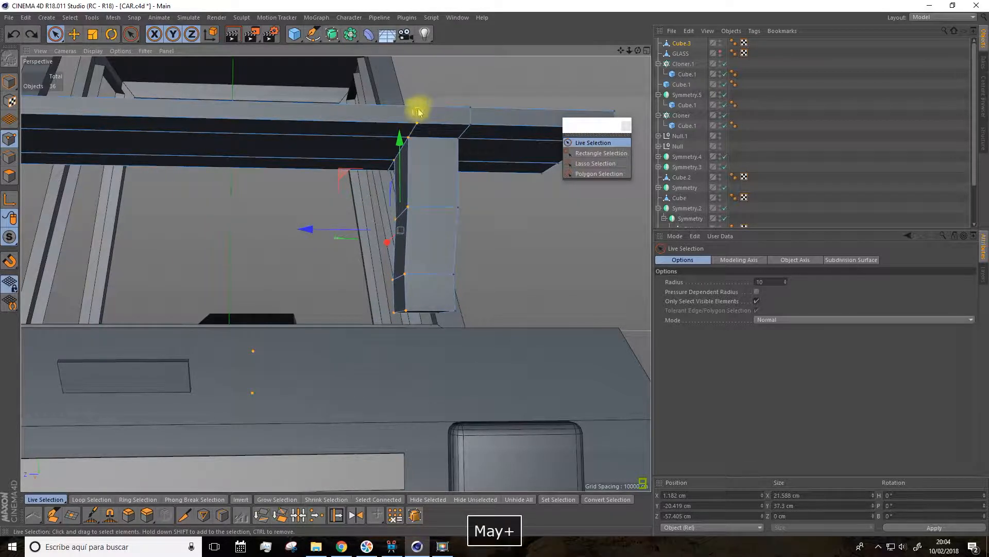
left_click_drag(388, 186, 252, 162, "alt")
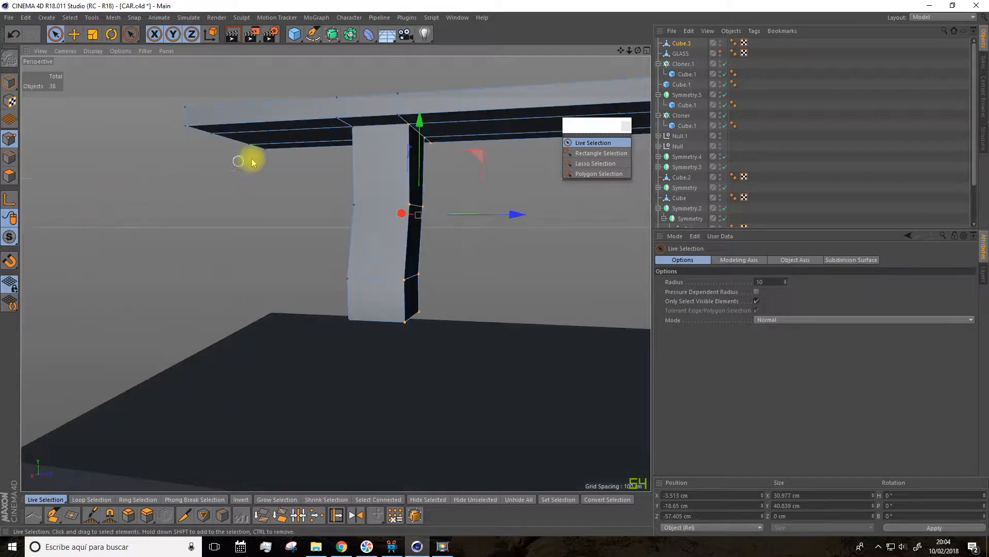
left_click(396, 92, "shift")
Step: Add the matching inner side points of the other leg and the slab above it to the selection
left_click_drag(472, 195, 213, 282, "alt")
left_click(170, 352, "shift")
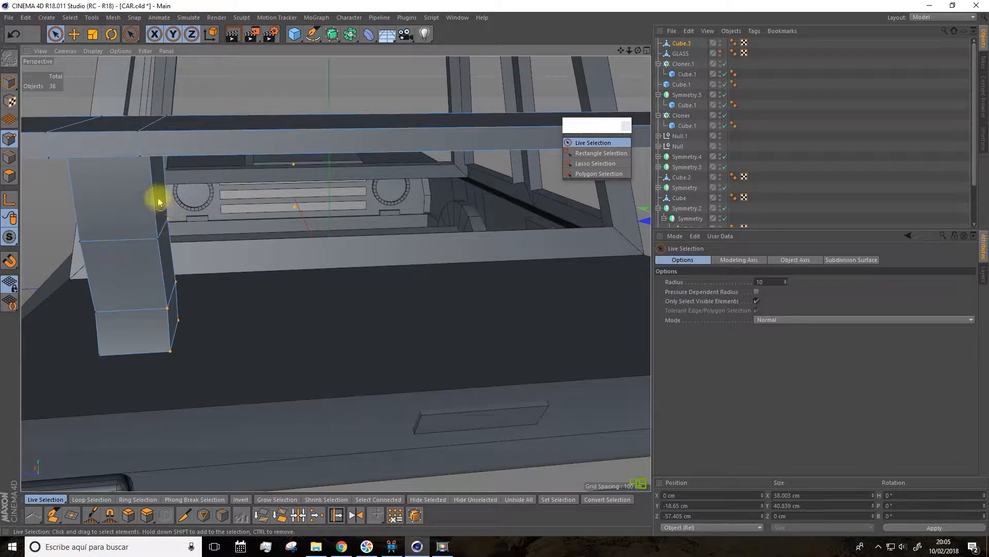
left_click_drag(138, 160, 199, 161, "alt")
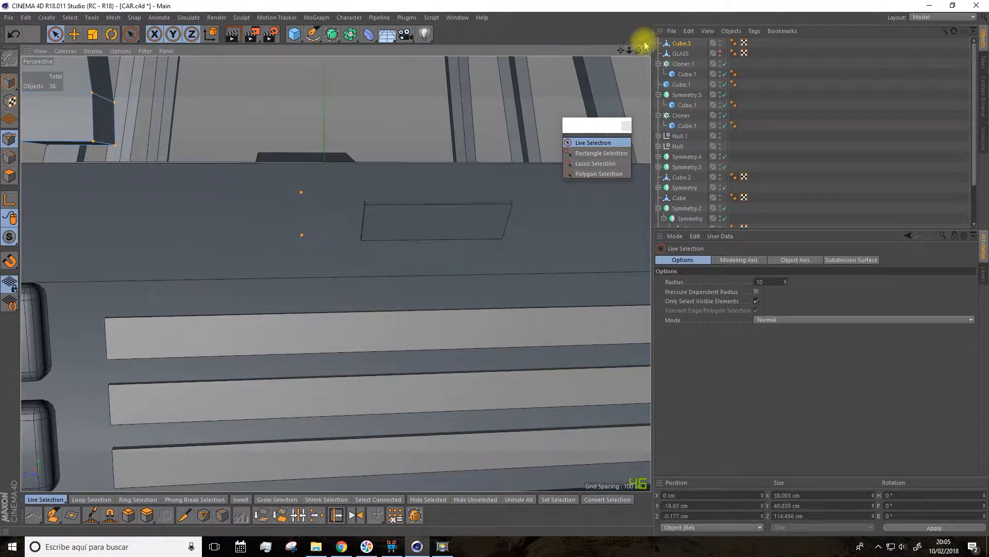
left_click_drag(622, 52, 639, 116)
left_click_drag(228, 177, 235, 187, "alt")
left_click_drag(342, 293, 363, 309, "alt")
left_click(183, 275, "shift")
scroll(324, 291, "down", 5)
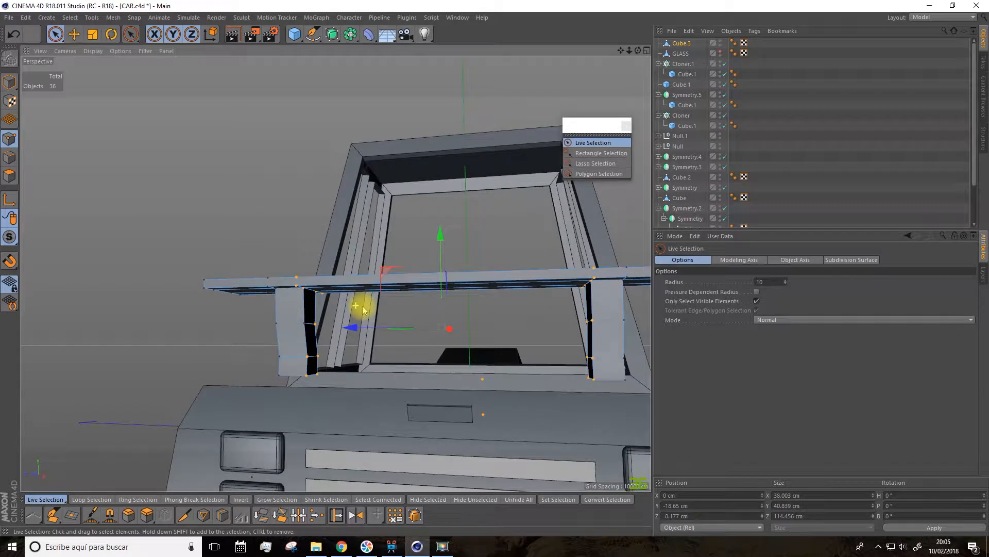
Step: Scale the selected inner points outwards along Z to about 128 cm to make both legs thinner
scroll(349, 311, "up", 3)
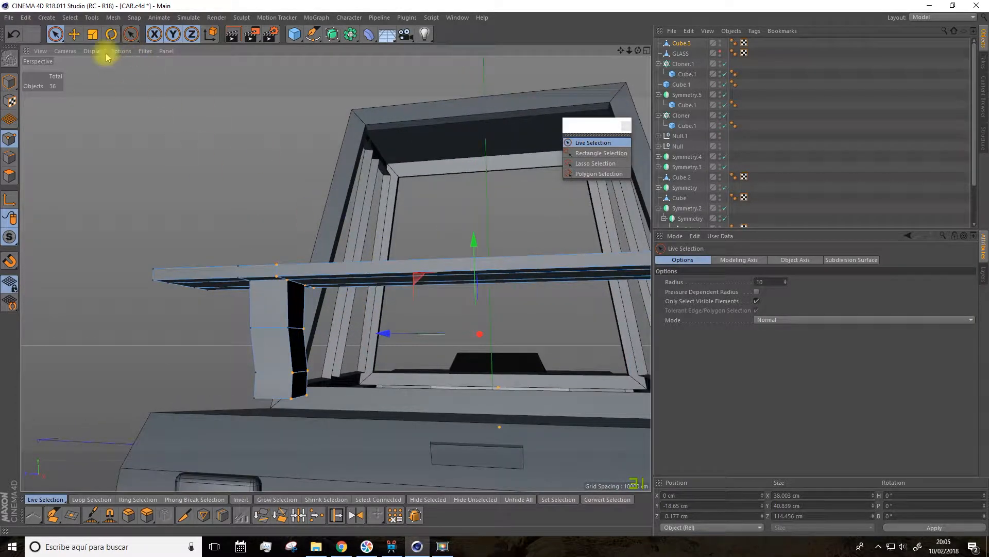
left_click(96, 39)
left_click_drag(376, 331, 378, 335)
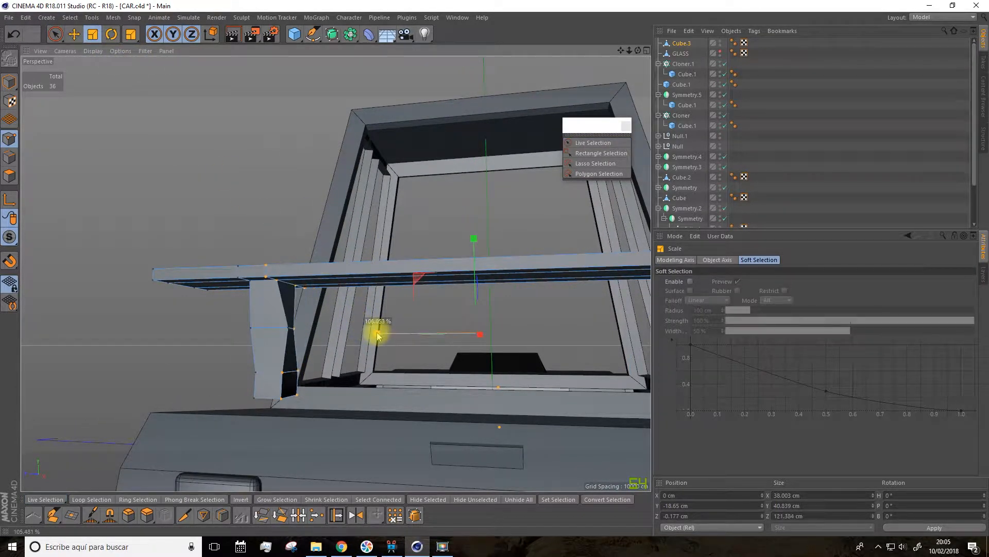
key("ctrl+z")
key("space")
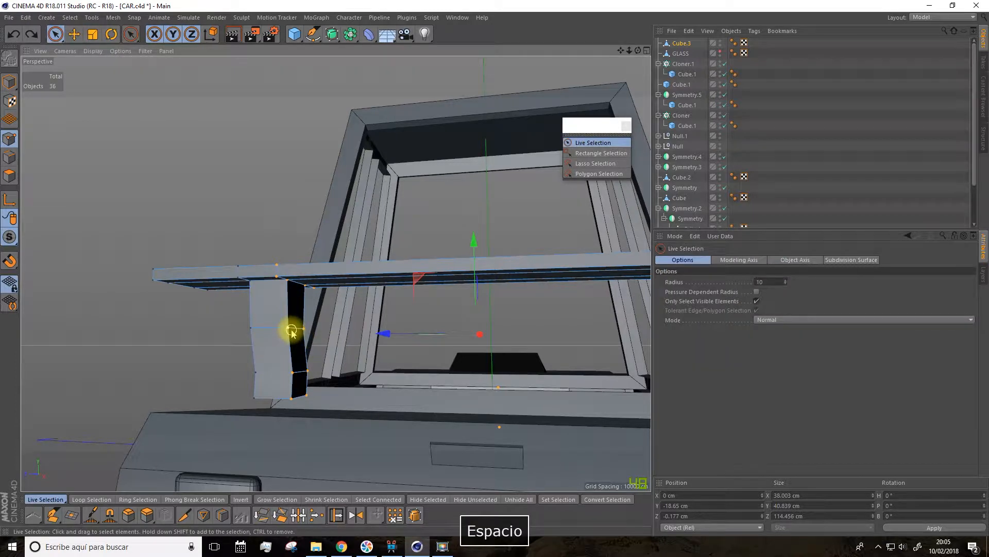
key("space")
left_click_drag(375, 328, 374, 336)
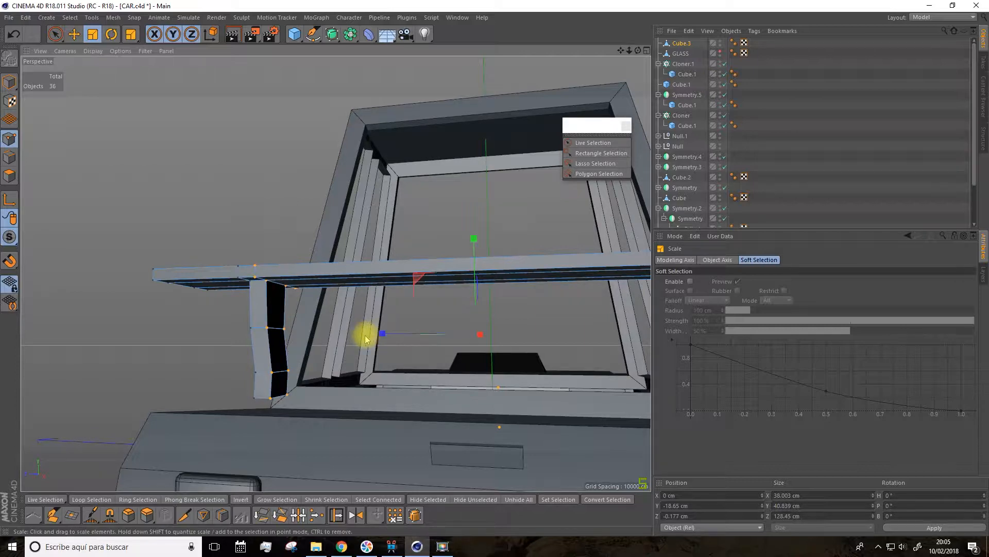
Step: Lower the whole spoiler in model mode onto the trunk, to about 83.3 cm in Y
scroll(366, 339, "down", 5)
left_click_drag(375, 352, 474, 375, "alt")
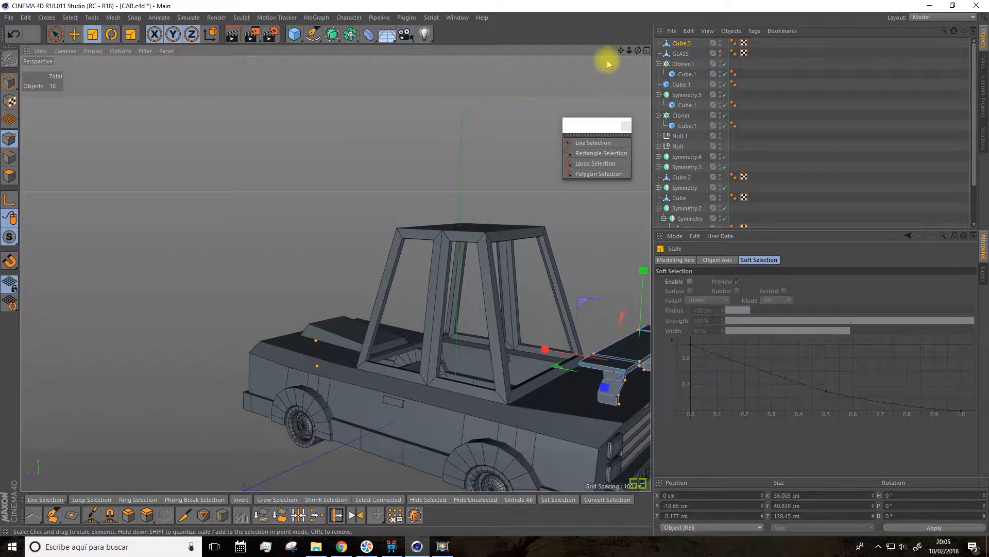
left_click_drag(621, 50, 438, 30)
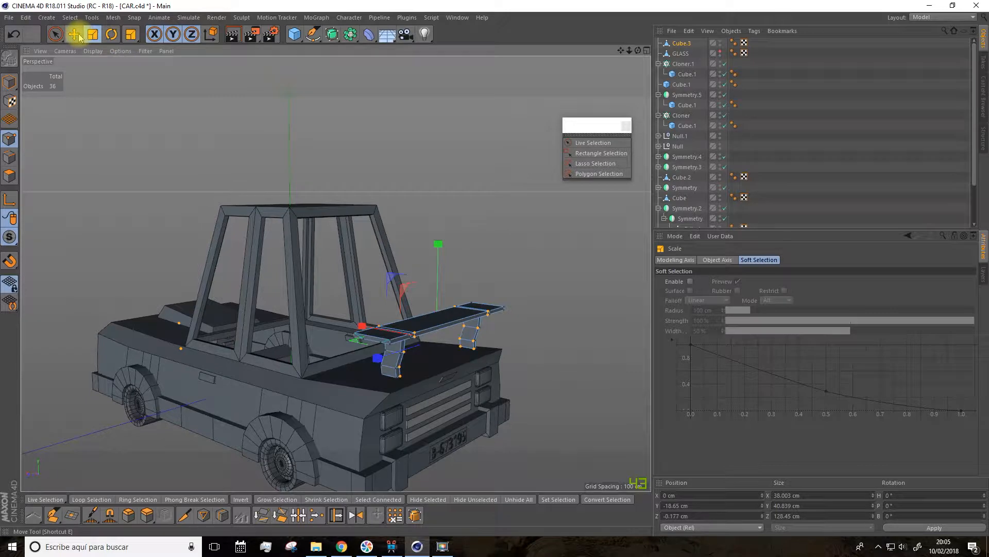
scroll(360, 309, "up", 2)
key("r")
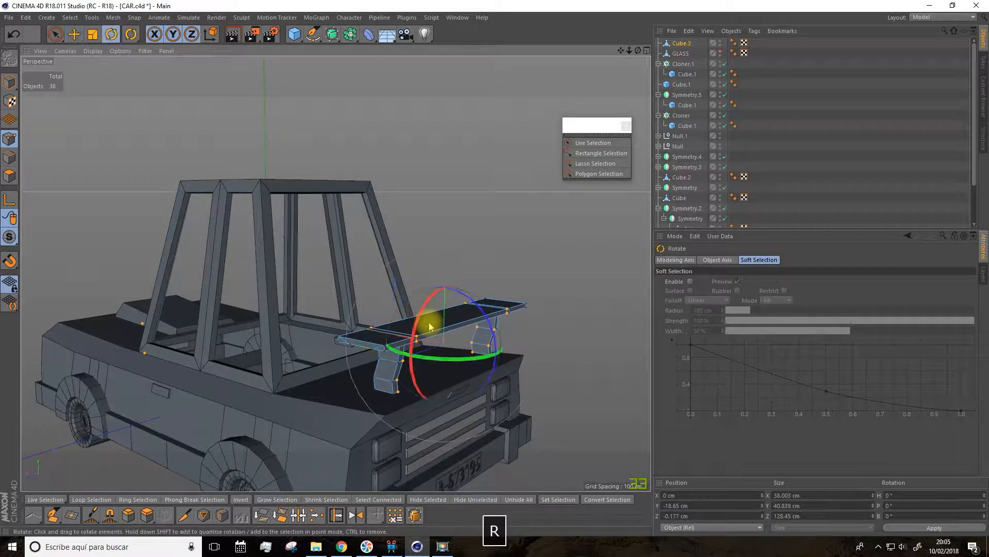
left_click(74, 34)
left_click(10, 80)
left_click_drag(232, 187, 369, 206, "alt")
left_click_drag(505, 211, 508, 218)
Step: Tilt the spoiler to a bank (B) rotation of -8.25° and return to the Move tool
left_click(111, 34)
left_click_drag(540, 269, 543, 272)
left_click(76, 34)
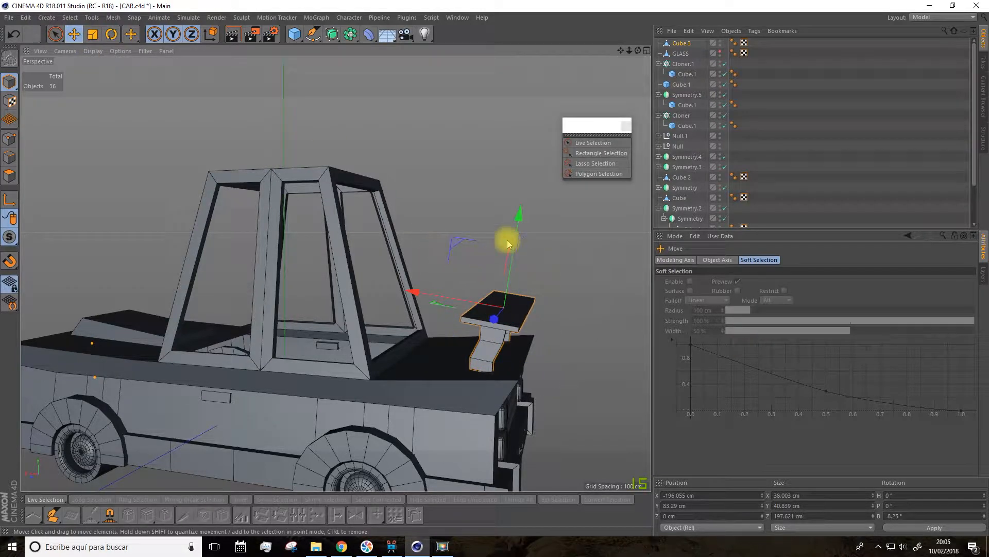
Step: Lower the spoiler onto the trunk to about 79.7 cm in Y and shift it rearward to about -203 cm in X
left_click_drag(514, 220, 512, 225)
left_click_drag(413, 295, 425, 298)
left_click_drag(422, 300, 514, 329, "alt")
left_click_drag(621, 51, 463, 21)
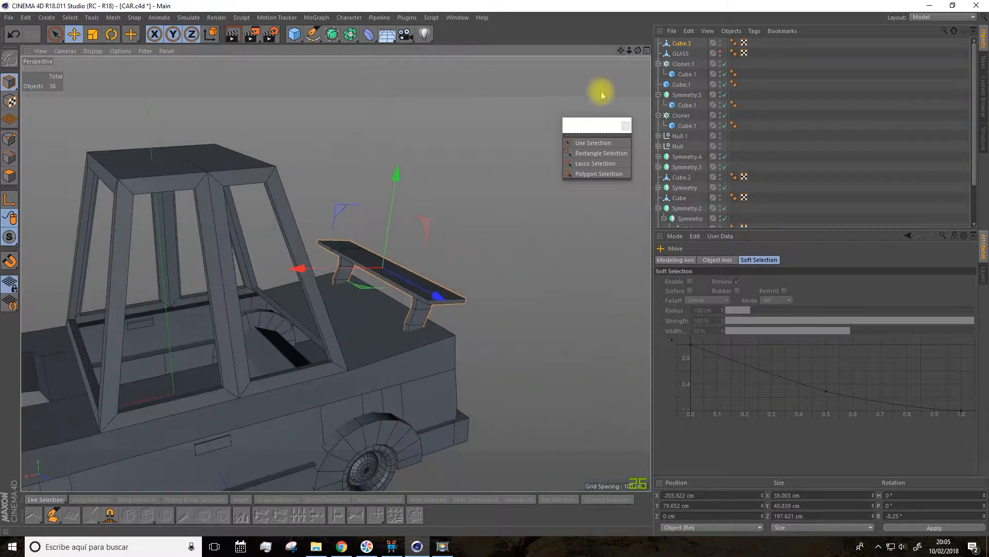
Step: Select all points along the rear edge of the spoiler's slab and scale them in Y to about 2.2 cm thick
scroll(526, 258, "up", 4)
left_click_drag(443, 284, 255, 268, "alt")
left_click(6, 145)
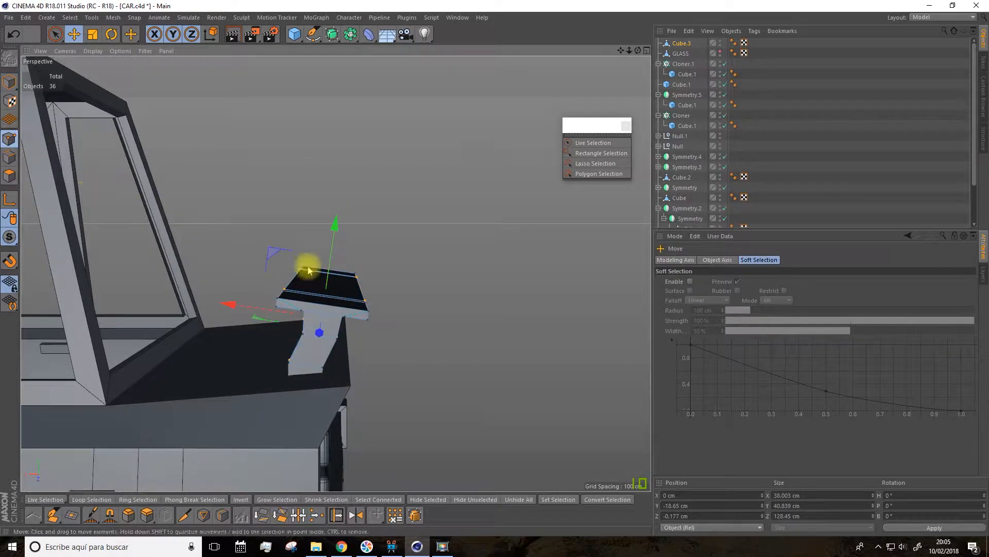
scroll(357, 261, "up", 4)
left_click(61, 39)
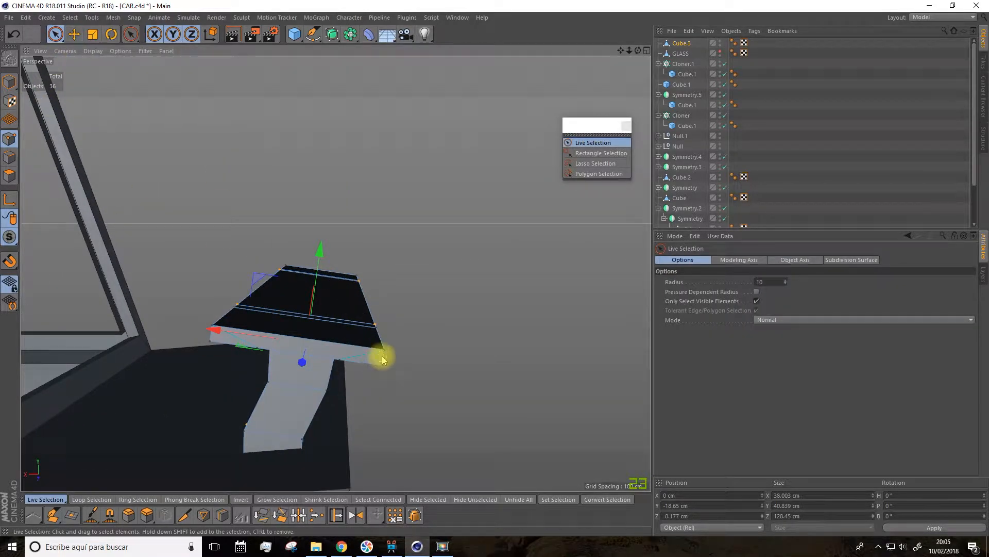
left_click_drag(357, 267, 103, 261, "alt")
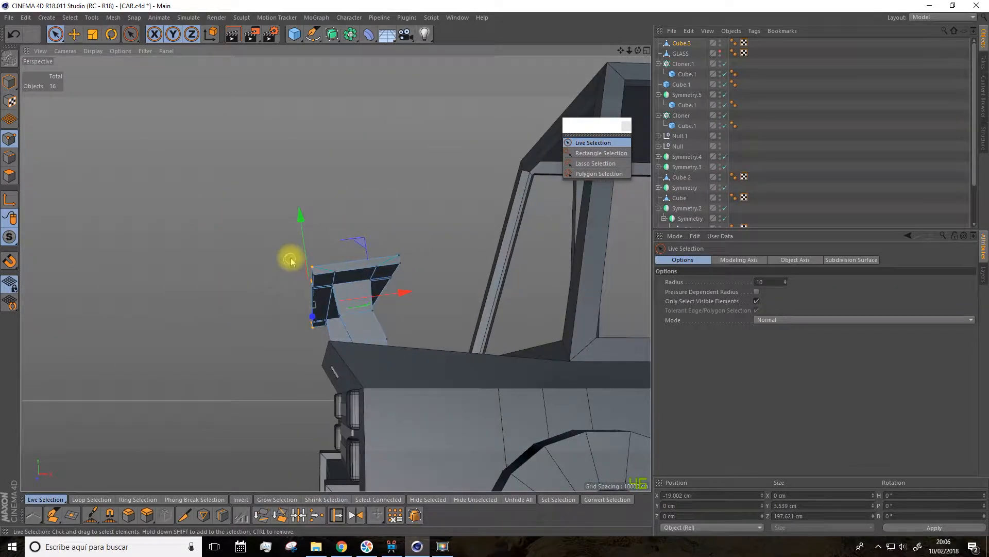
left_click_drag(315, 285, 316, 320, "shift")
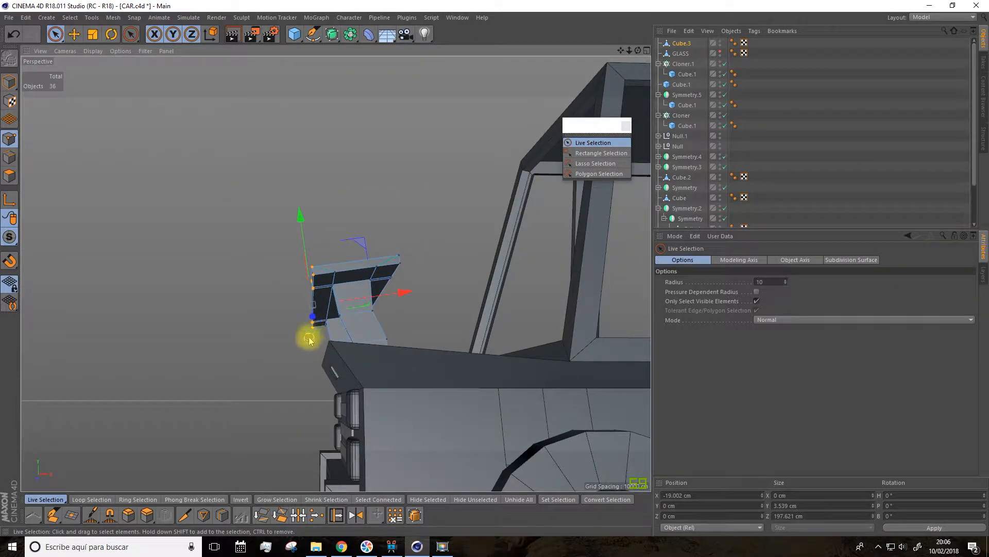
scroll(294, 279, "up", 5)
key("t")
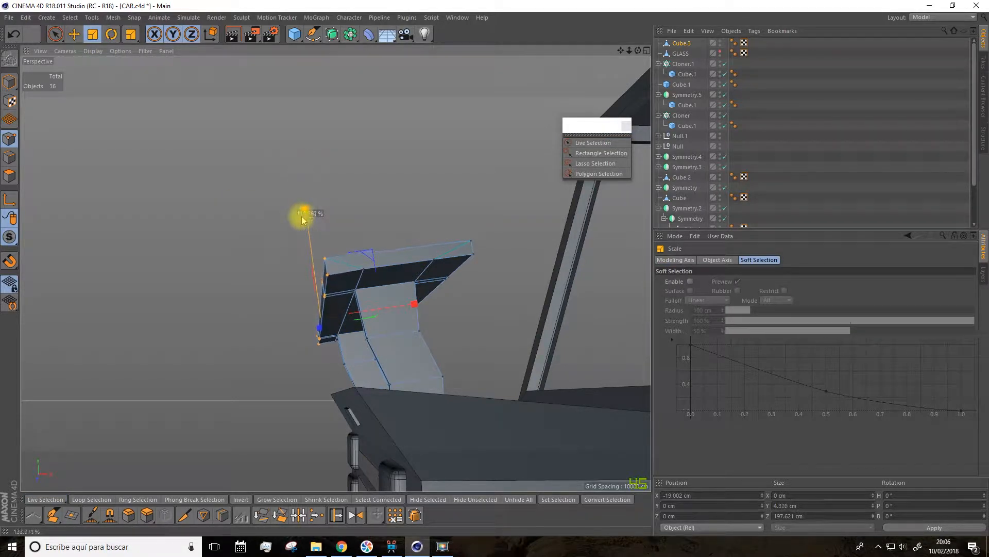
left_click_drag(318, 256, 410, 245, "alt")
Step: Select the points along the spoiler slab's front edge and scale them in Y to thin that edge as well
key("space")
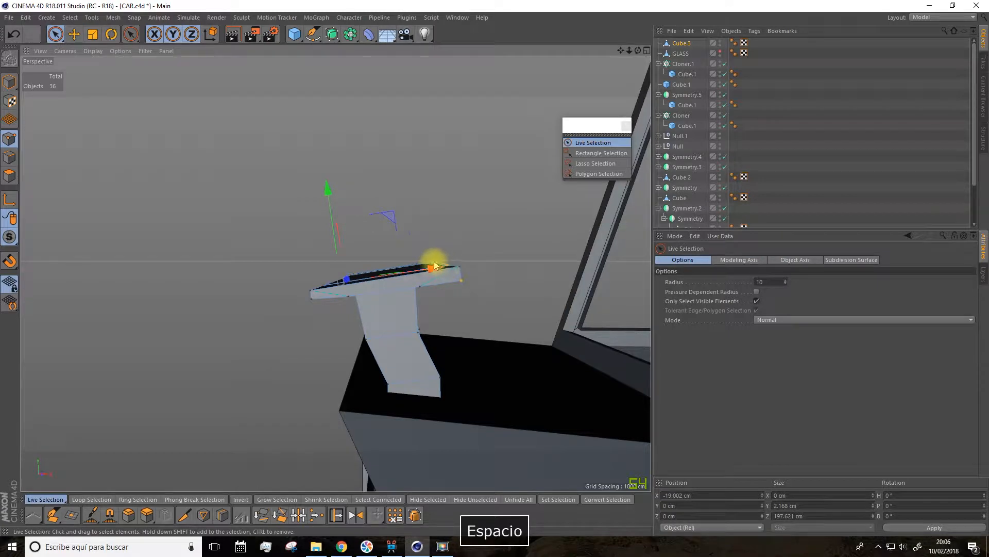
left_click_drag(459, 251, 445, 288, "alt")
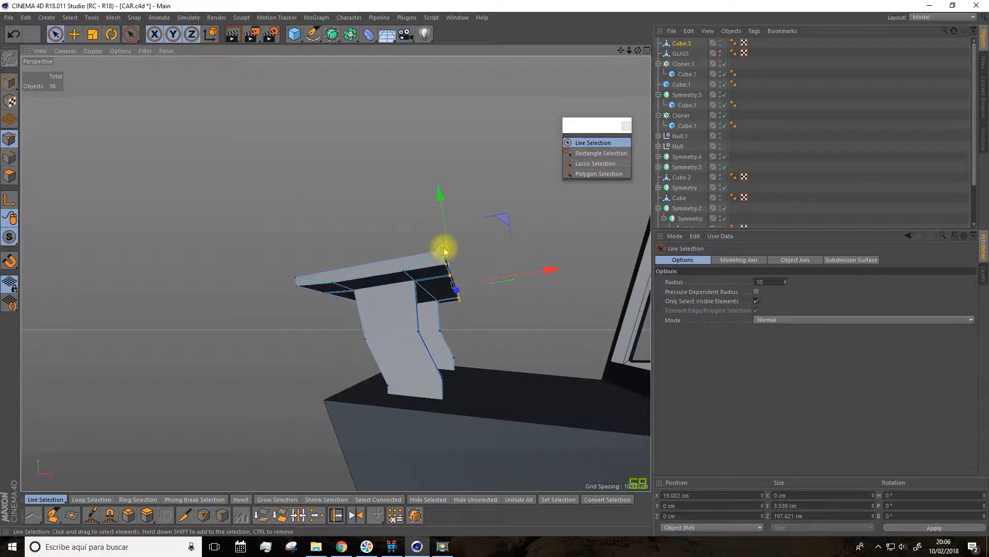
key("space")
left_click_drag(442, 196, 330, 360)
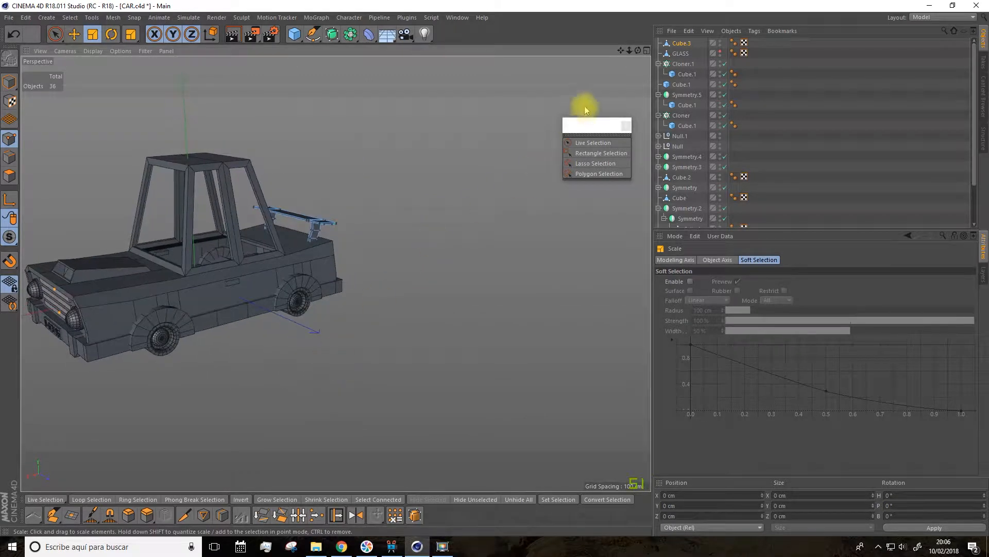
Step: Add a cube at the car's centre and flatten it in model mode to about 1.93 cm in Y as an interior floor
left_click_drag(620, 49, 762, 66)
scroll(395, 322, "up", 2)
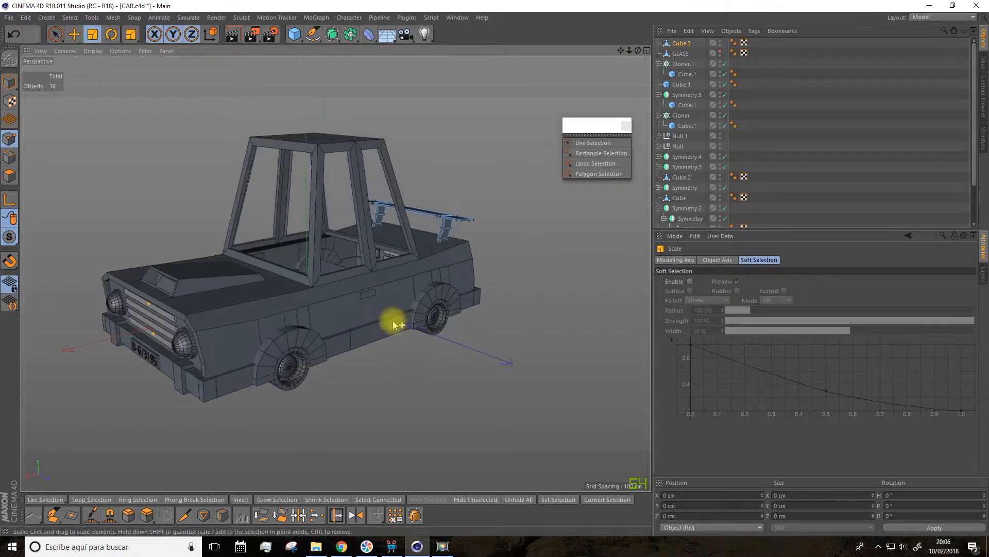
left_click_drag(389, 325, 368, 364, "alt")
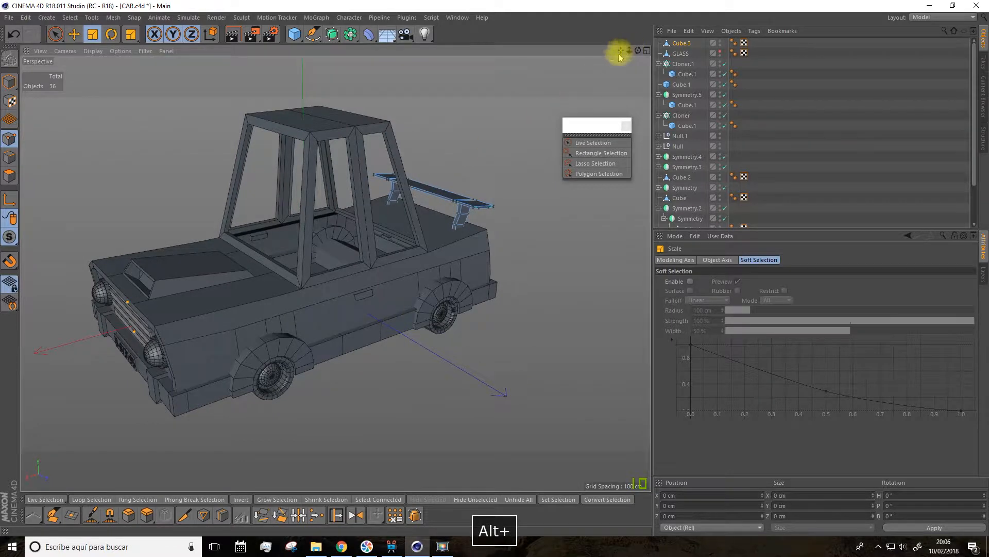
left_click_drag(620, 56, 613, 61)
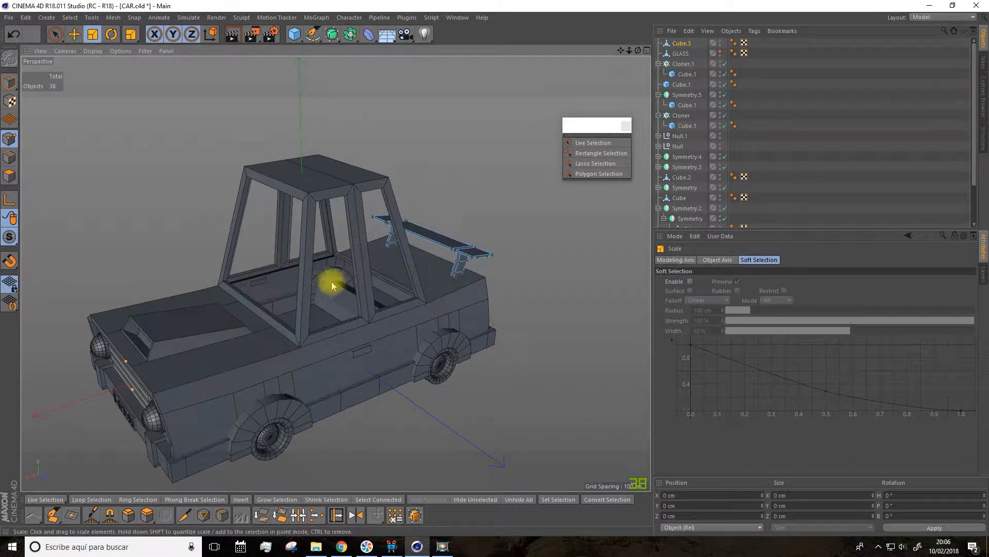
left_click_drag(337, 287, 329, 232, "alt")
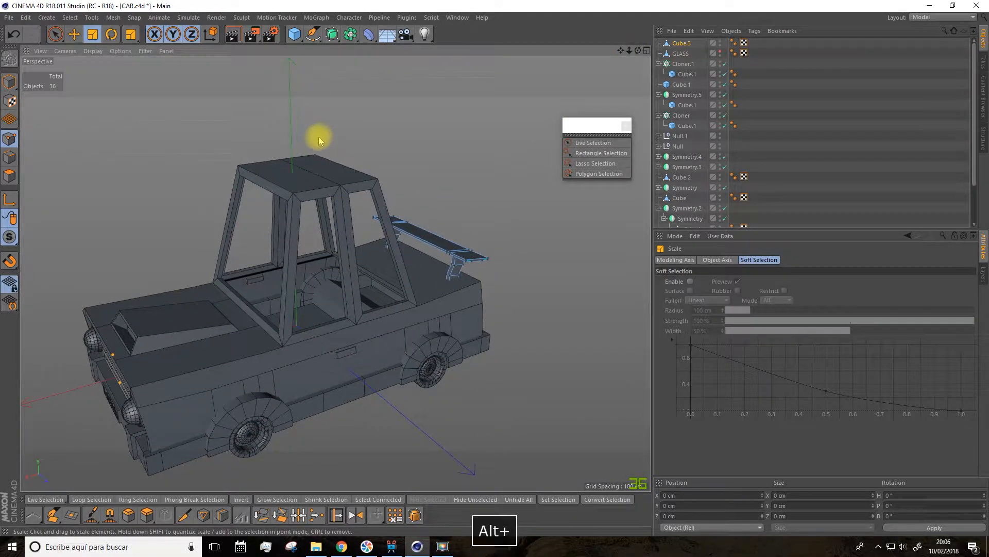
left_click_drag(319, 139, 315, 123, "alt")
left_click(295, 34)
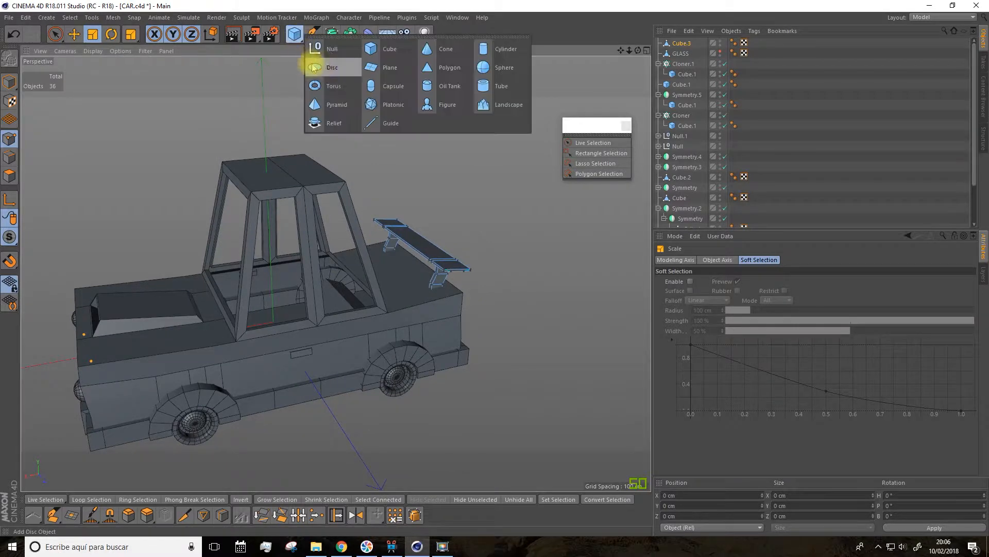
left_click(382, 48)
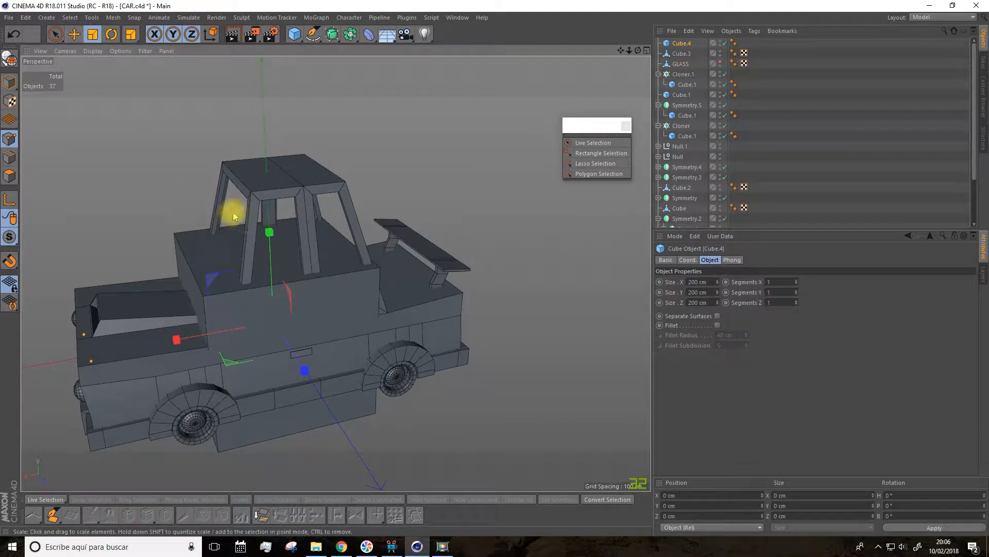
left_click(9, 81)
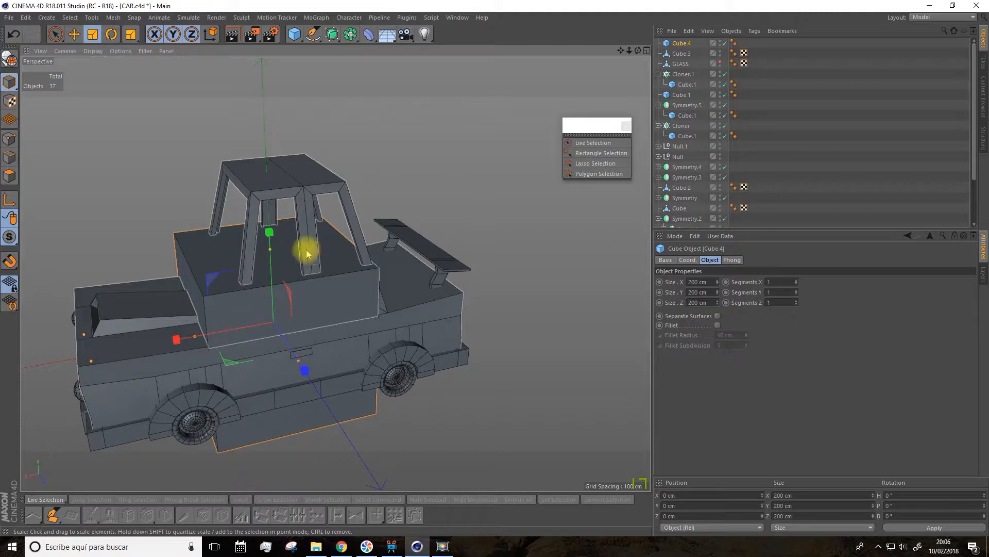
left_click_drag(271, 257, 260, 336)
Step: Stretch the floor panel to about 236 cm in X and position it at about -32.4 cm in X inside the cabin
scroll(267, 322, "up", 6)
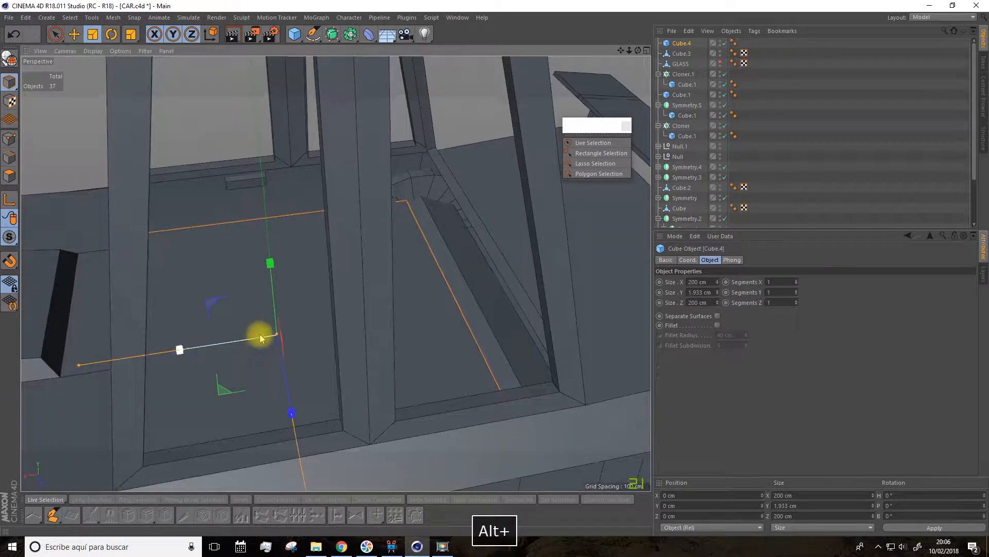
scroll(260, 338, "down", 6)
left_click_drag(620, 51, 693, 13)
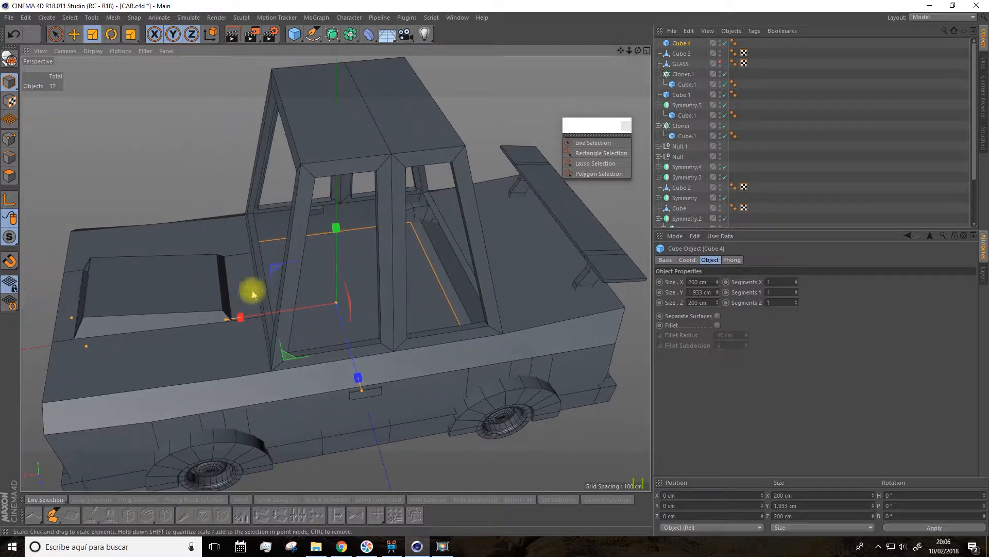
left_click(73, 34)
left_click_drag(248, 321, 279, 317)
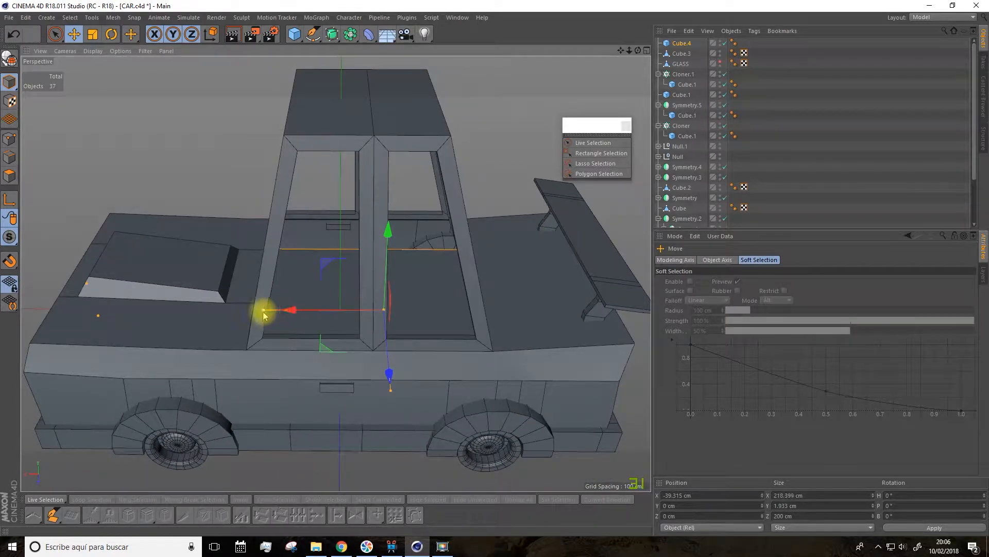
left_click_drag(285, 314, 288, 313)
left_click_drag(289, 313, 315, 316, "alt")
scroll(338, 270, "up", 4)
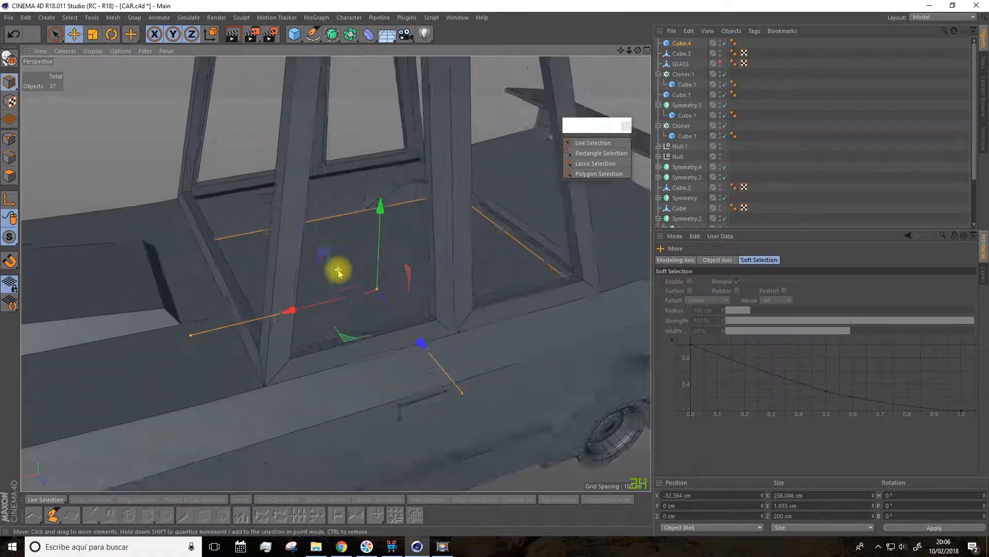
Step: Make the floor panel editable and add two crosswise loop cuts near its front and rear ends, the second at about 82.7 % offset
left_click_drag(342, 272, 239, 110, "alt")
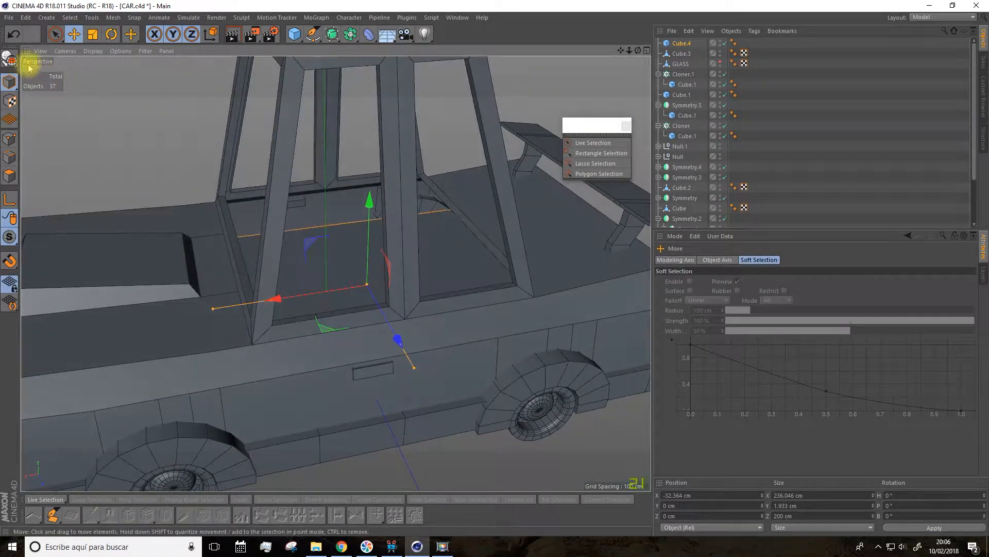
left_click(15, 82)
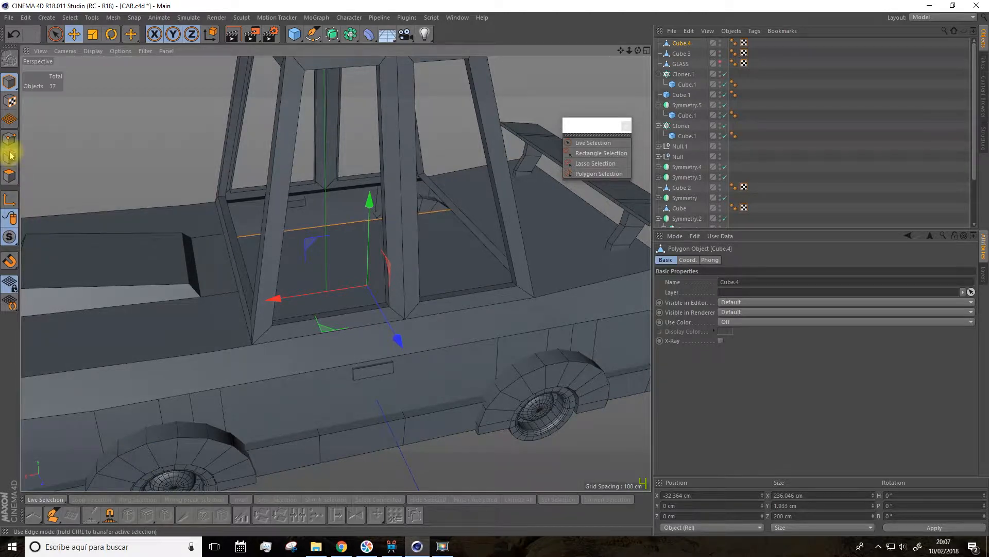
left_click(10, 177)
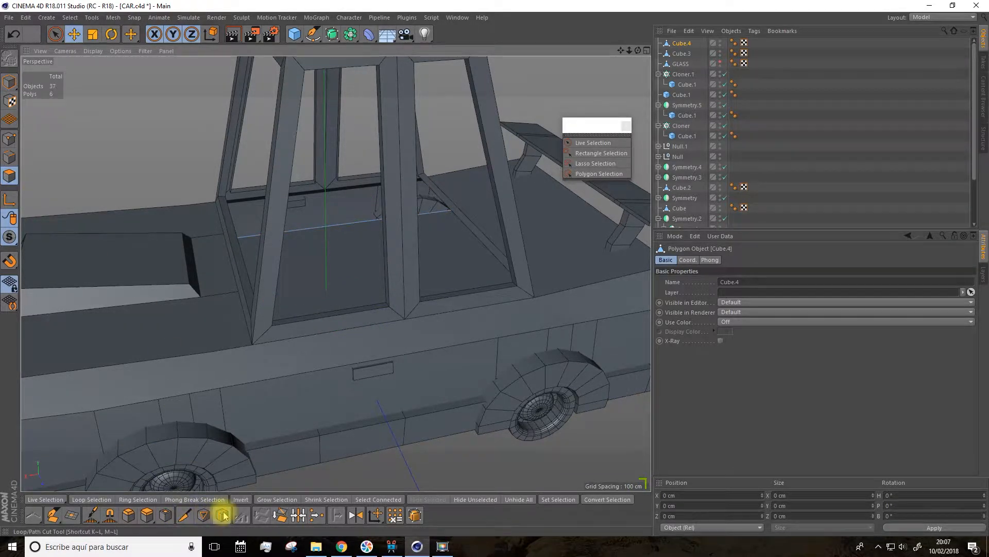
left_click(223, 516)
left_click_drag(329, 343, 360, 215, "alt")
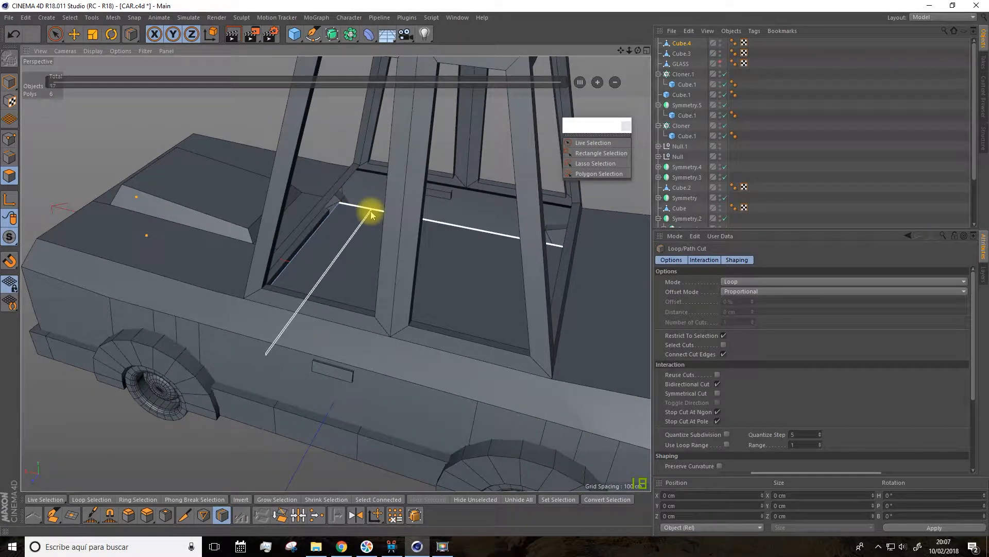
left_click(371, 214)
left_click_drag(361, 232, 481, 172, "alt")
left_click(482, 173)
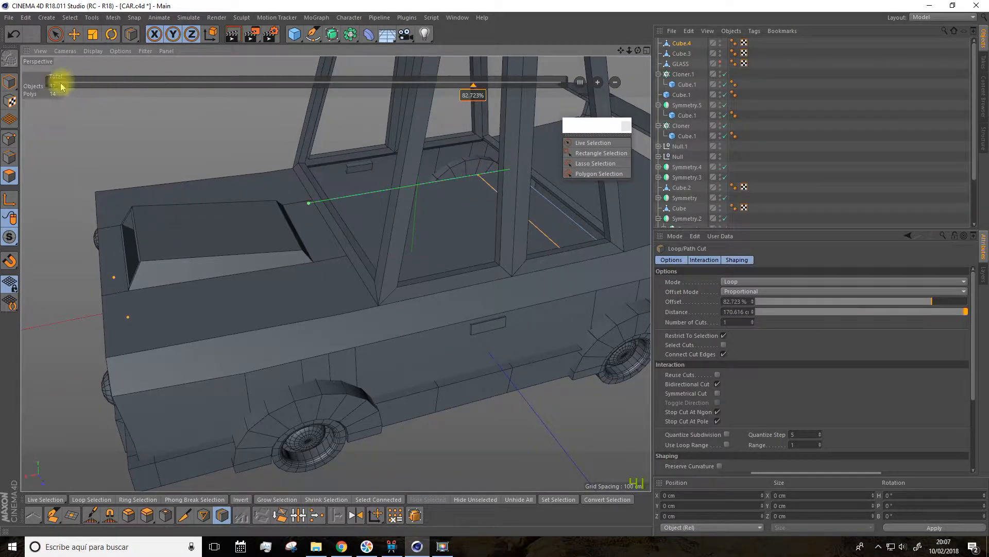
Step: Select the floor panel's top corner points at both the front and rear ends and raise them to about 36.3 cm in Y
left_click(56, 36)
left_click(8, 144)
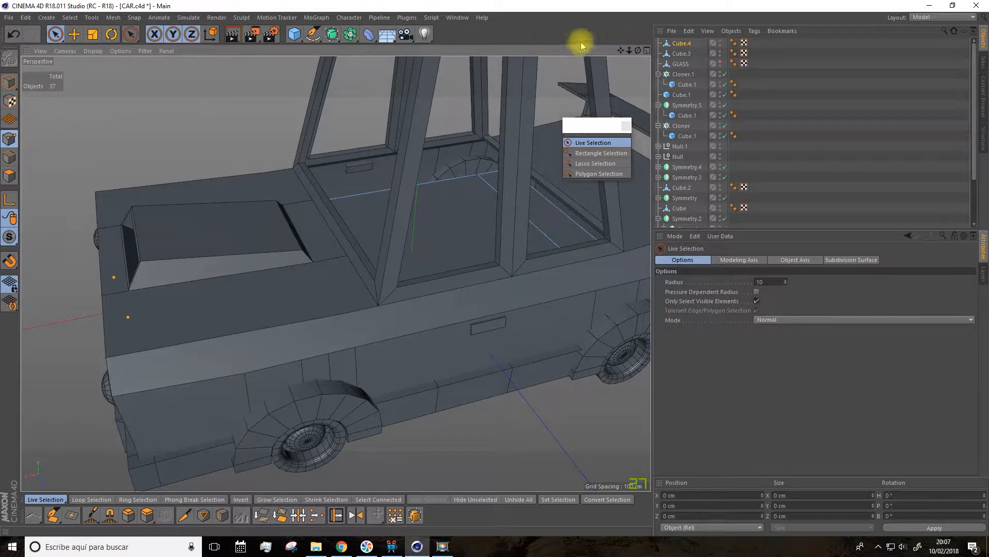
left_click_drag(622, 52, 530, 65)
scroll(515, 165, "up", 4)
left_click_drag(514, 166, 461, 199, "alt")
left_click_drag(406, 247, 530, 270, "alt")
left_click_drag(547, 309, 354, 326, "alt")
left_click(347, 168, "shift")
left_click_drag(357, 197, 407, 45, "alt")
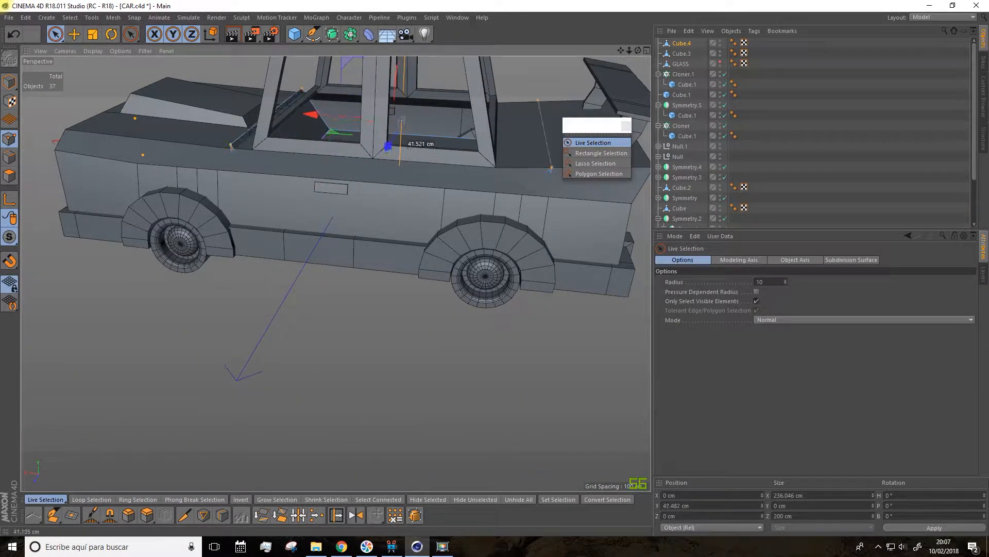
left_click_drag(394, 99, 484, 46, "alt")
Step: Scale the raised end points inward along Z to about 95 % so they fit between the cabin sides
left_click_drag(620, 51, 618, 145)
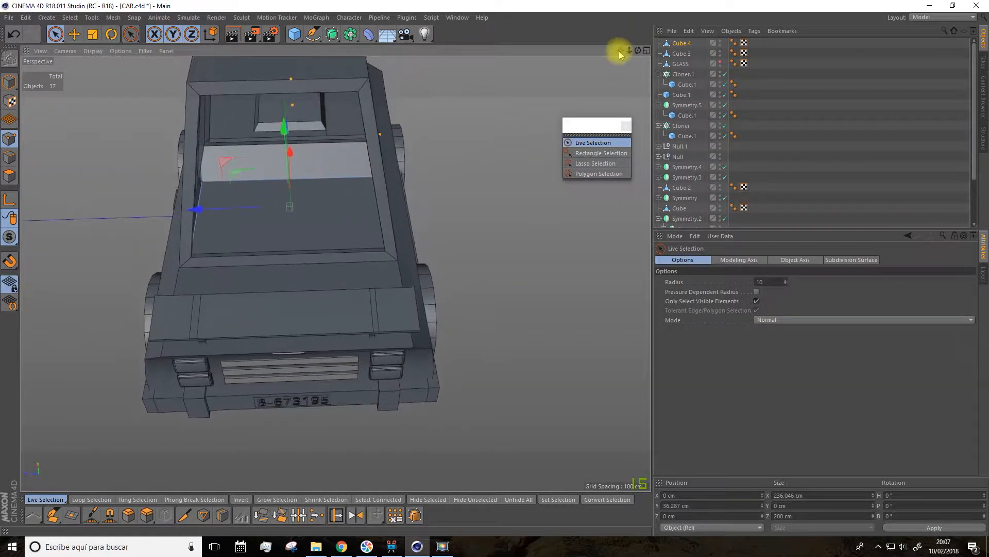
scroll(265, 166, "up", 3)
left_click(93, 34)
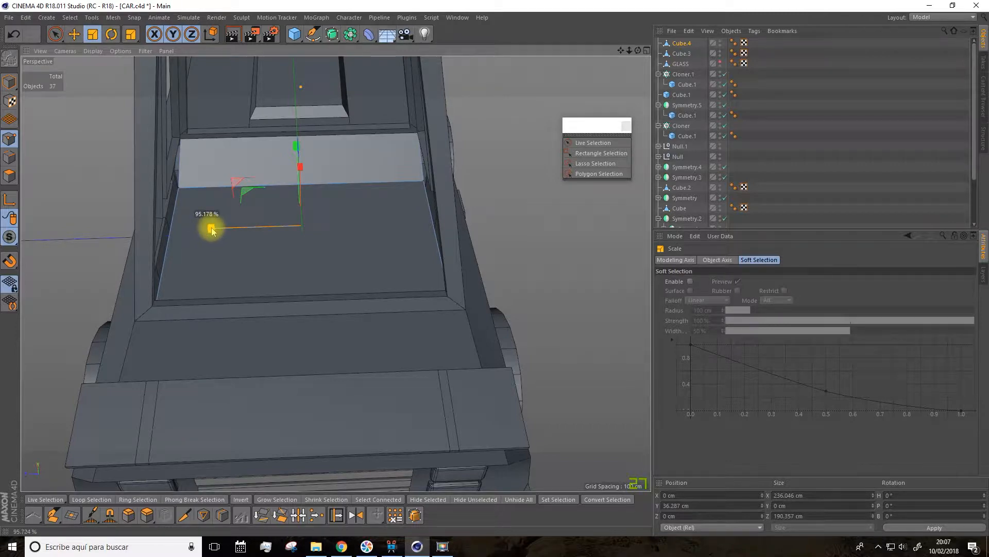
left_click_drag(212, 229, 208, 227)
Step: Select the four inner points on the floor panel's loop cuts and scale them outward along Z to about 219 cm
key("space")
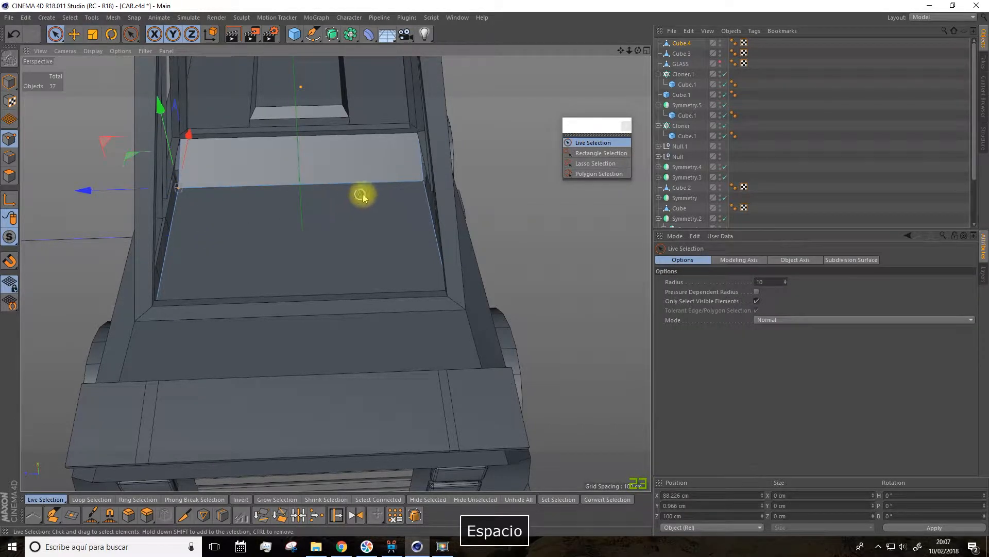
left_click_drag(409, 205, 426, 120, "alt")
left_click(522, 112, "shift")
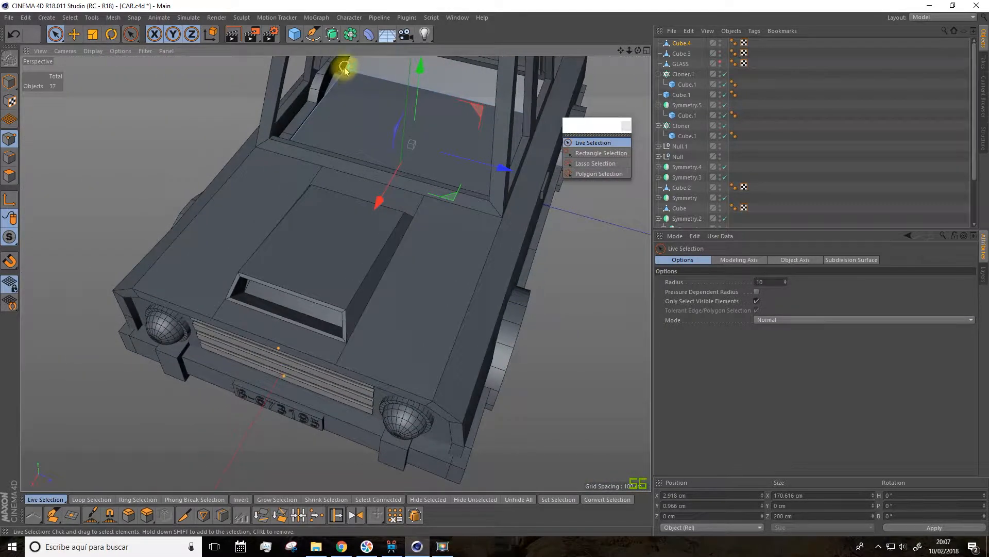
left_click(93, 34)
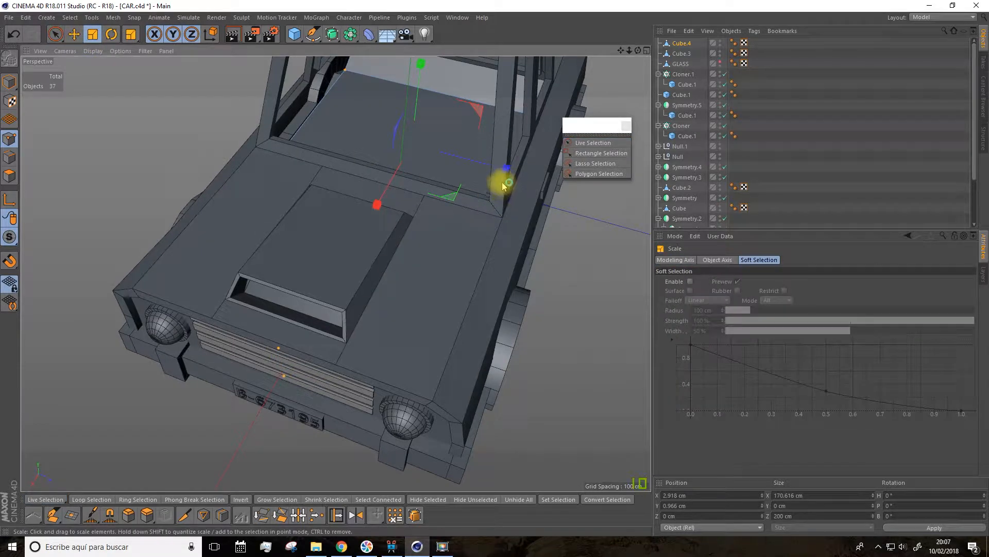
left_click_drag(515, 178, 435, 81)
scroll(404, 196, "up", 4)
left_click_drag(405, 195, 393, 201, "alt")
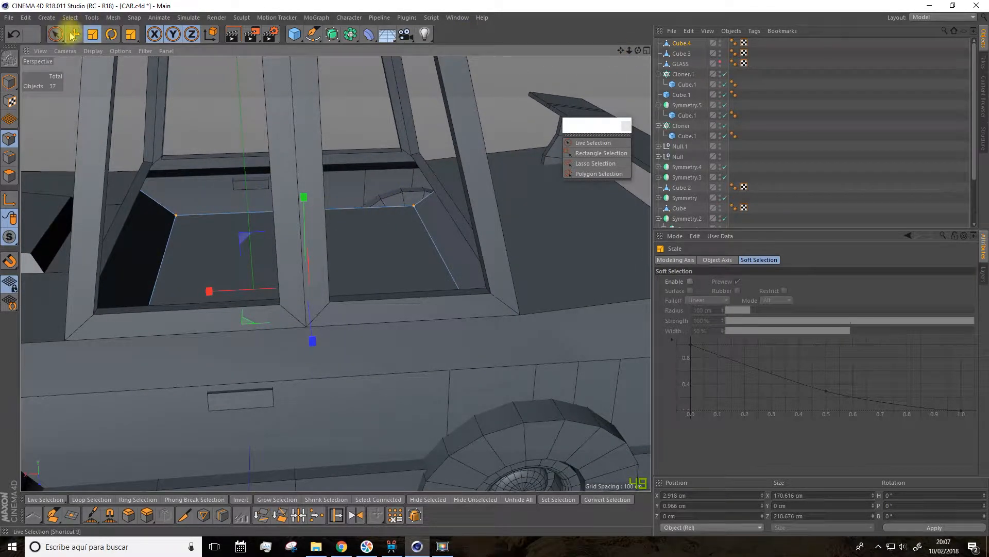
Step: Adjust the height of the widened inner floor points with the Move tool and clear the point selection
key("e")
left_click_drag(306, 207, 289, 191)
left_click(428, 139)
left_click_drag(404, 171, 419, 176, "alt")
left_click_drag(553, 98, 483, 197, "alt")
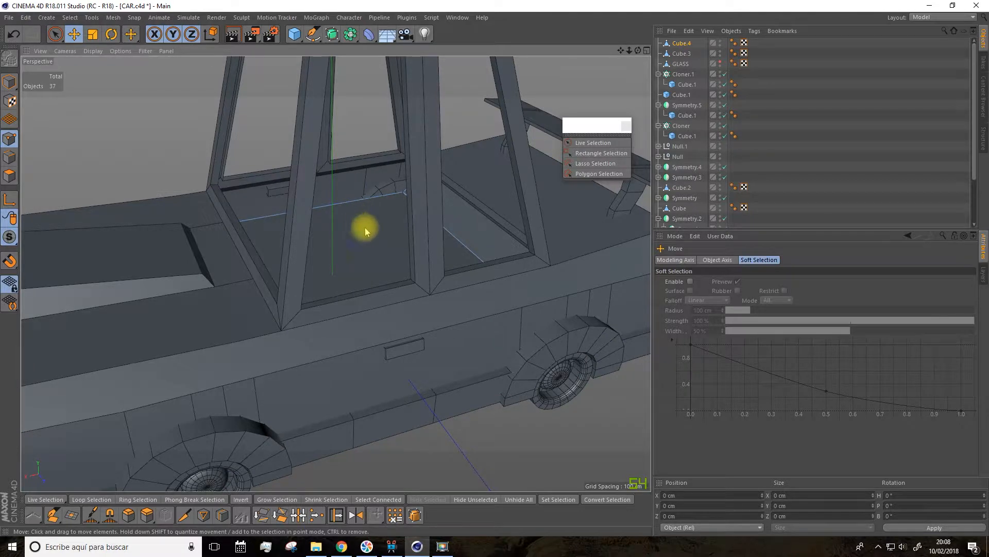
Step: Add a new cube at the car's centre for the rear seat and reduce its height to about 32.4 cm
scroll(378, 214, "down", 4)
left_click_drag(609, 61, 325, 129, "alt")
left_click_drag(297, 38, 364, 45)
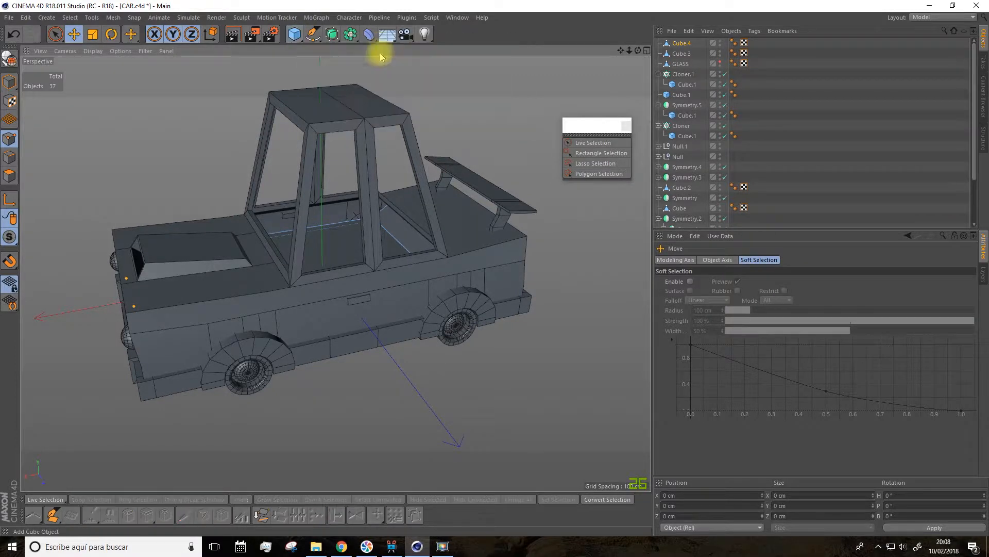
left_click_drag(366, 232, 166, 170, "alt")
left_click(9, 81)
left_click_drag(292, 194, 304, 260)
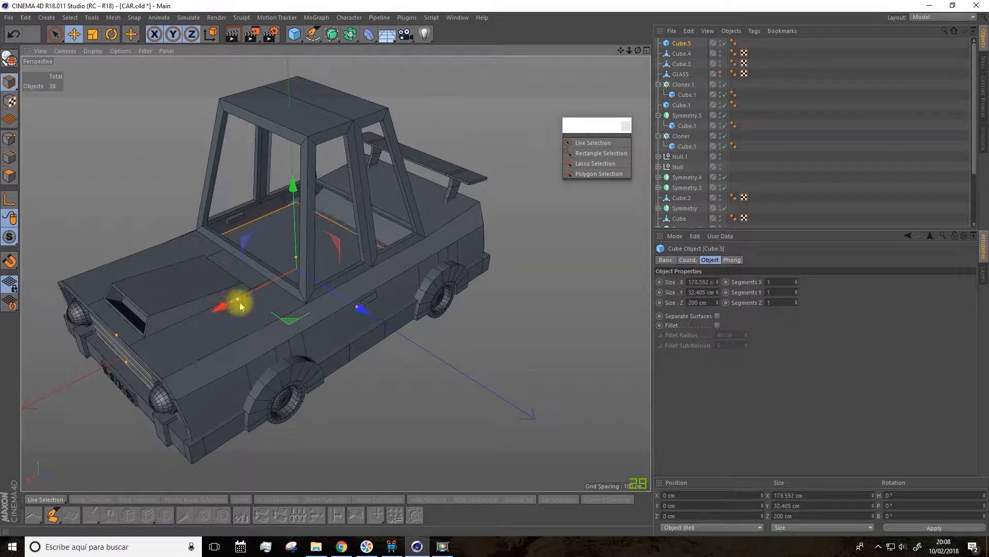
Step: Shorten the seat cube to about 93.1 cm in X and move it rearward in the cabin to X about -62.6 cm
left_click_drag(220, 313, 261, 218)
right_click_drag(318, 260, 327, 273, "alt")
left_click_drag(332, 283, 346, 331, "alt")
left_click_drag(345, 331, 470, 262, "alt")
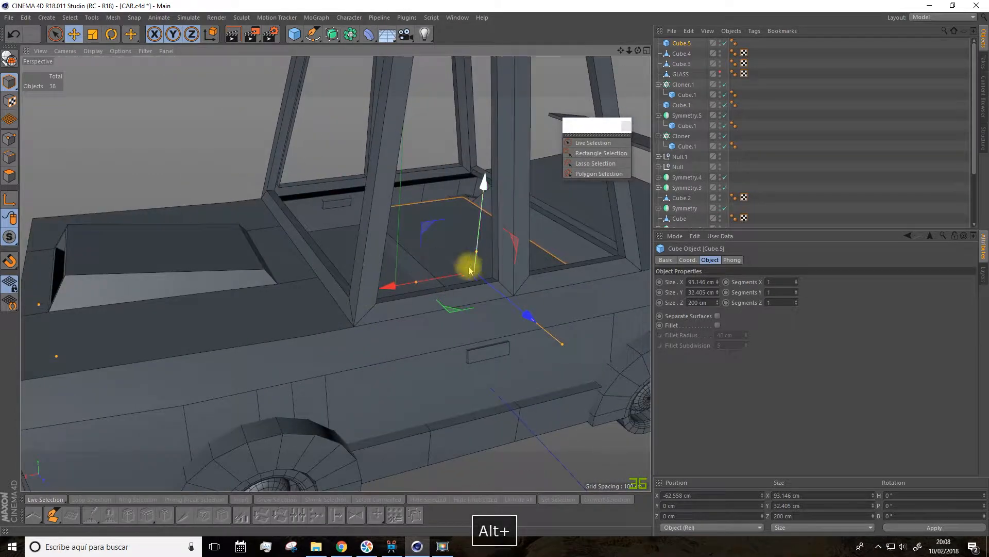
left_click_drag(621, 52, 485, 80)
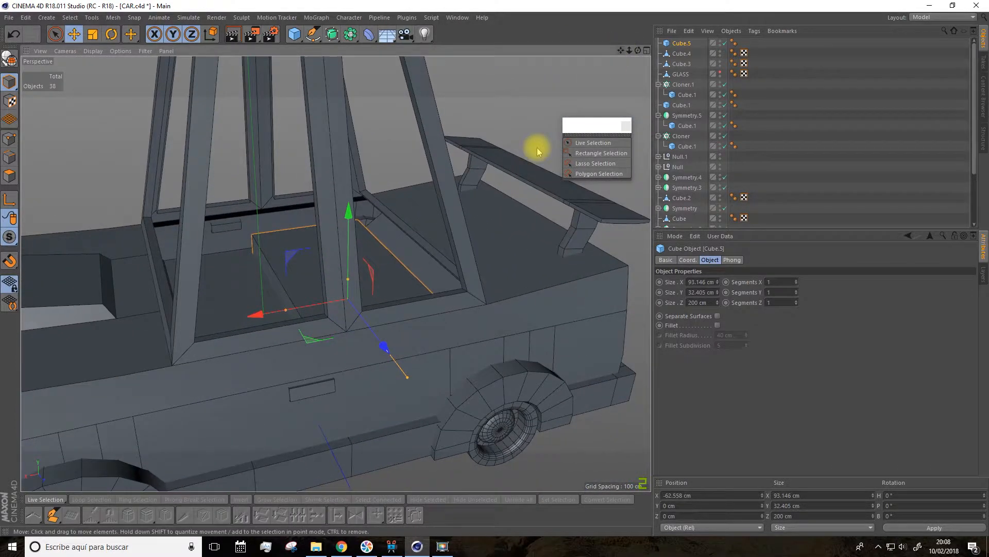
Step: Make the seat cube editable and add a loop cut across its length at about 51.5 %
left_click(9, 60)
left_click(10, 176)
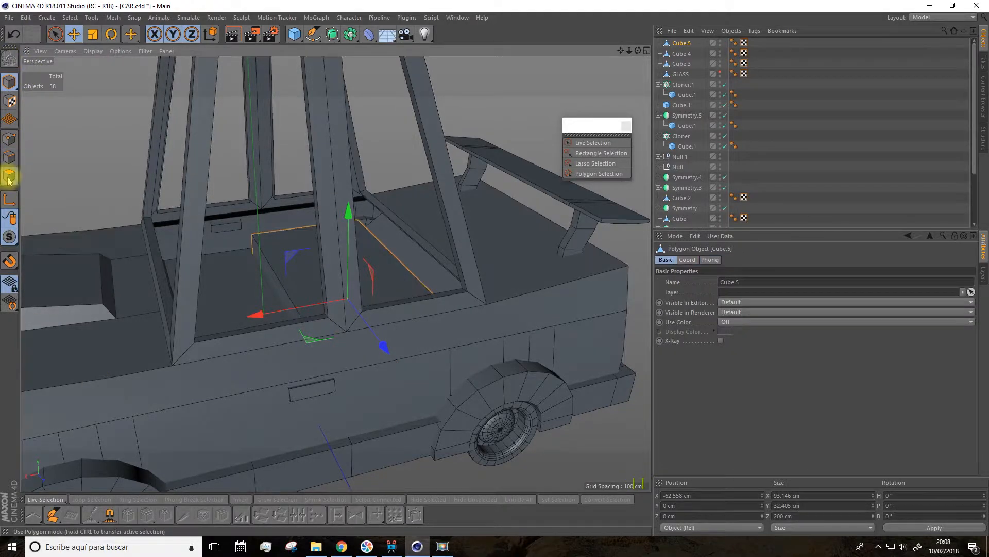
left_click(222, 515)
left_click_drag(237, 453, 250, 376, "alt")
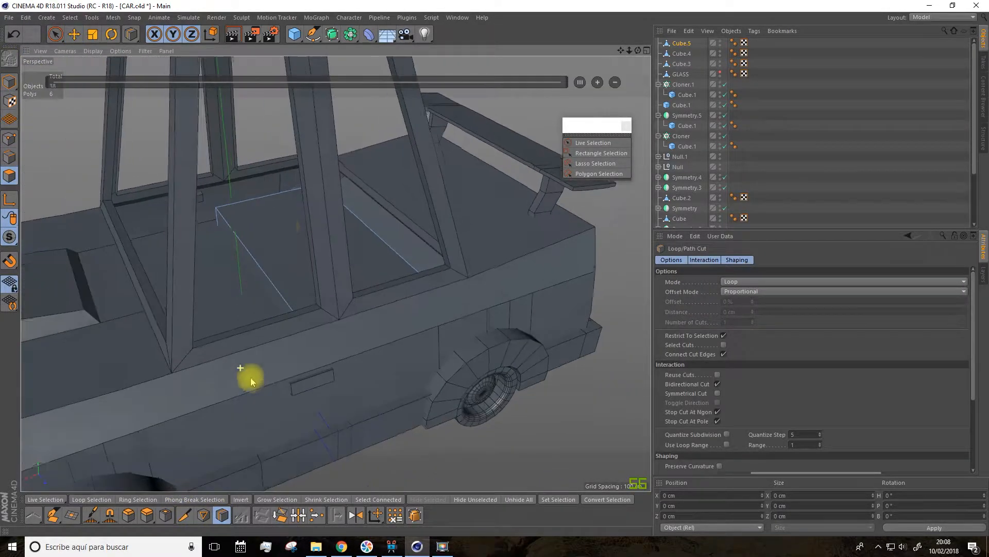
left_click(271, 198)
left_click_drag(271, 194, 271, 239, "alt")
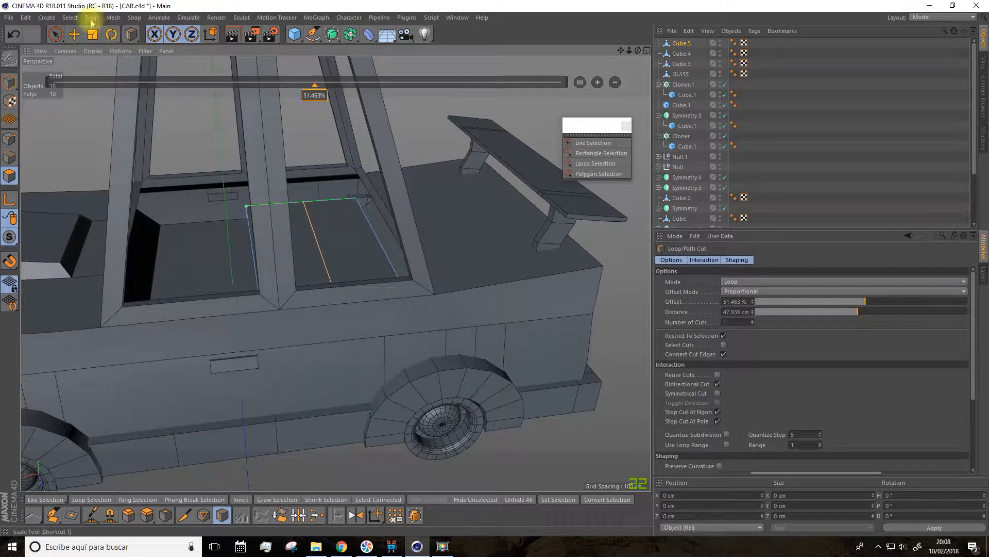
Step: Extrude the cube's rear top polygon upward to about 63.2 cm in Y to form the seat backrest
left_click(55, 35)
left_click(332, 246)
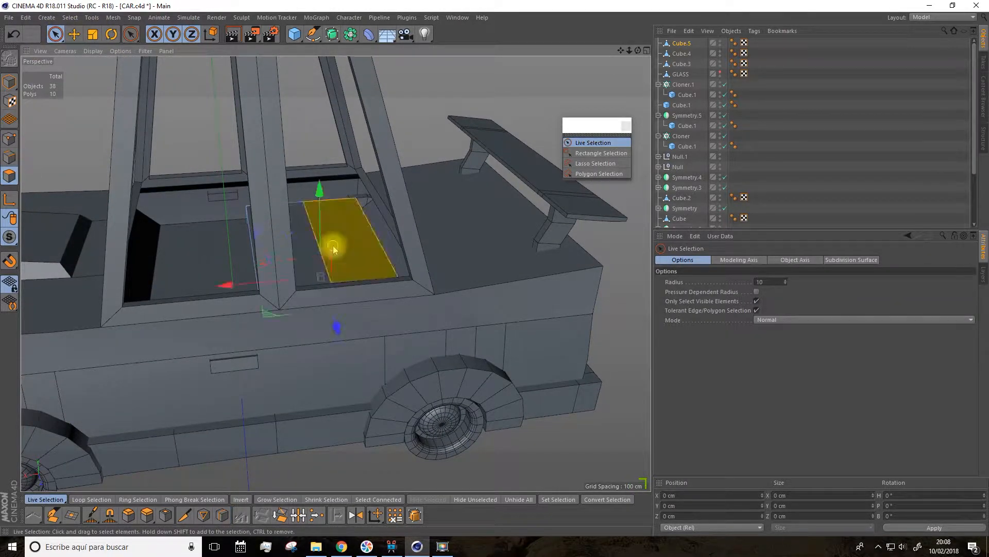
left_click(145, 515)
left_click_drag(463, 265, 518, 266)
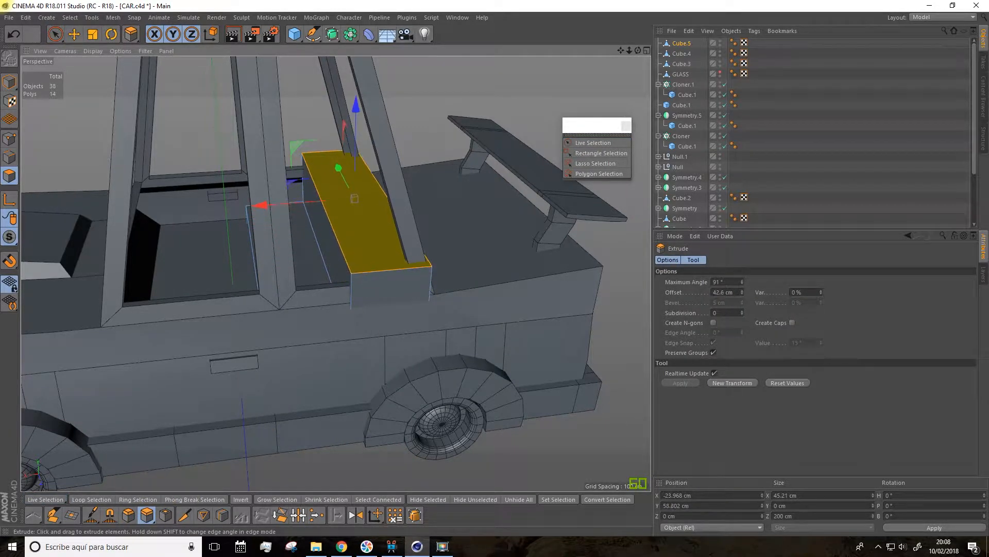
Step: Scale the backrest's top polygon inward along Z to about 156.8 cm
left_click_drag(407, 279, 524, 259, "alt")
left_click(93, 34)
left_click_drag(170, 216, 118, 247)
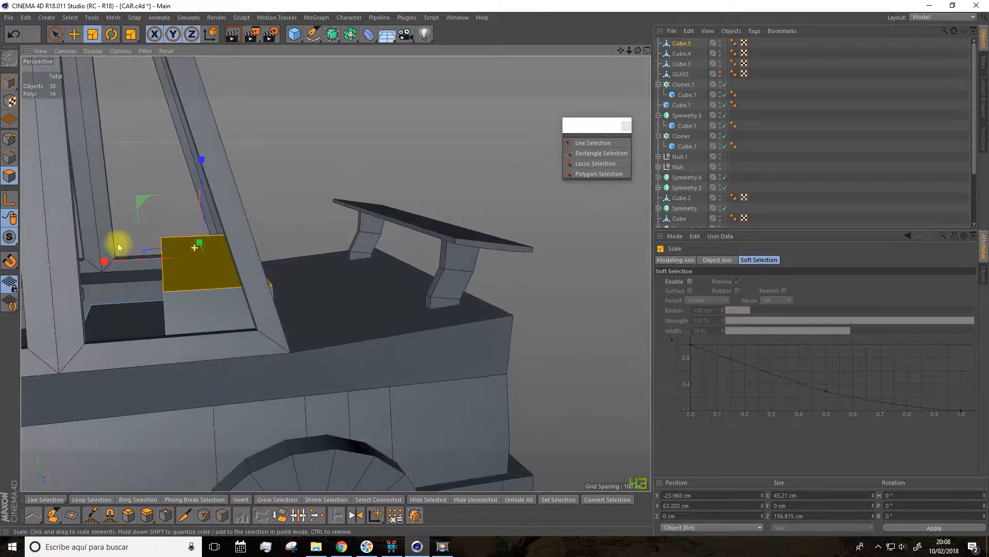
Step: Slope the backrest by shifting its front and rear top points along X, and raise the cushion's front top points to about 16.7 cm in Y
left_click(8, 140)
left_click(55, 35)
left_click_drag(137, 202, 181, 334, "alt")
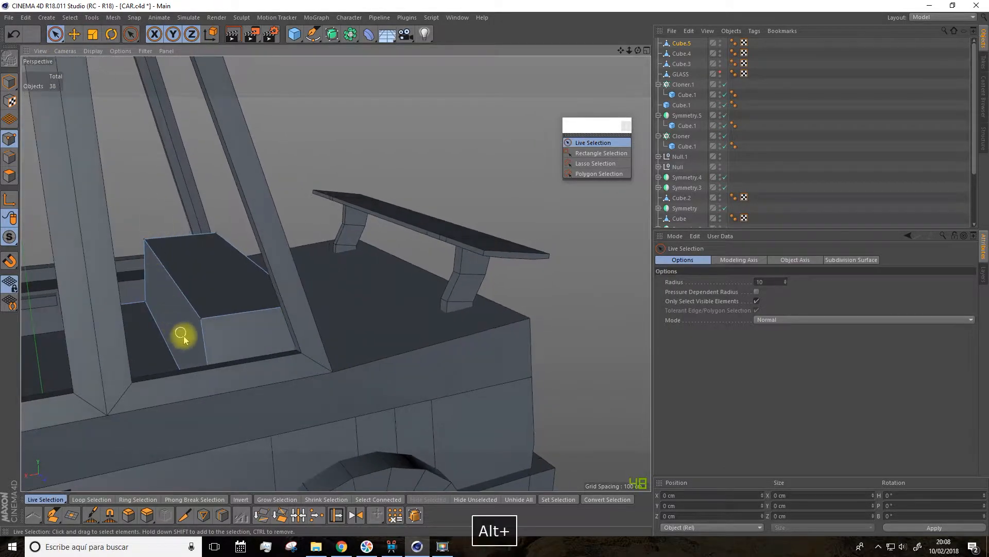
left_click(146, 240)
left_click_drag(62, 286, 142, 292)
left_click_drag(202, 232, 99, 257)
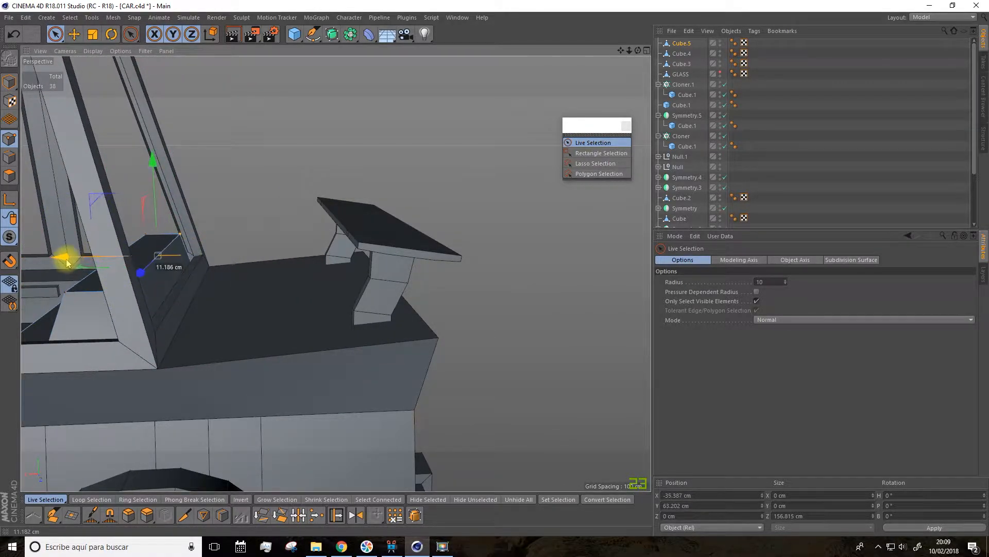
left_click_drag(65, 262, 37, 247, "alt")
left_click_drag(60, 186, 89, 194, "alt")
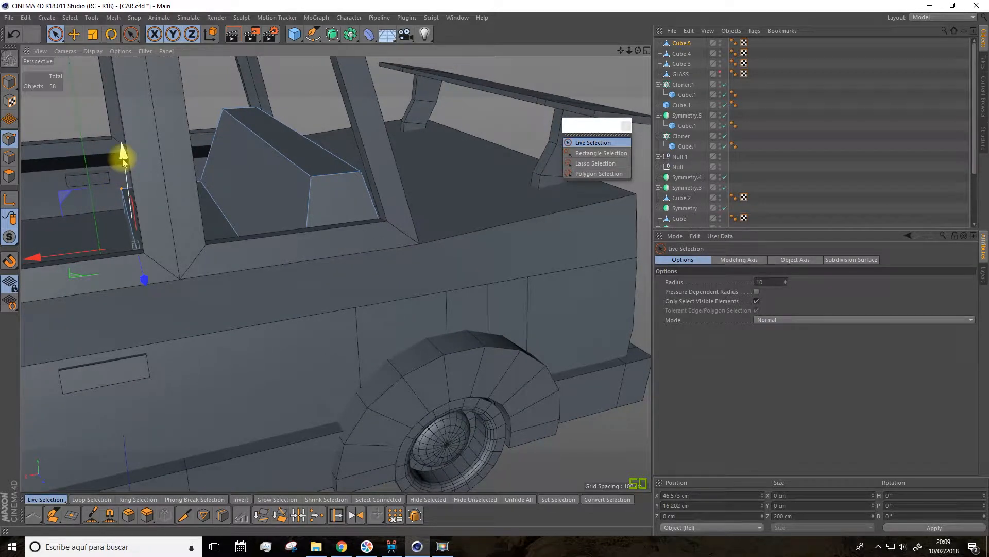
left_click_drag(124, 161, 336, 274, "alt")
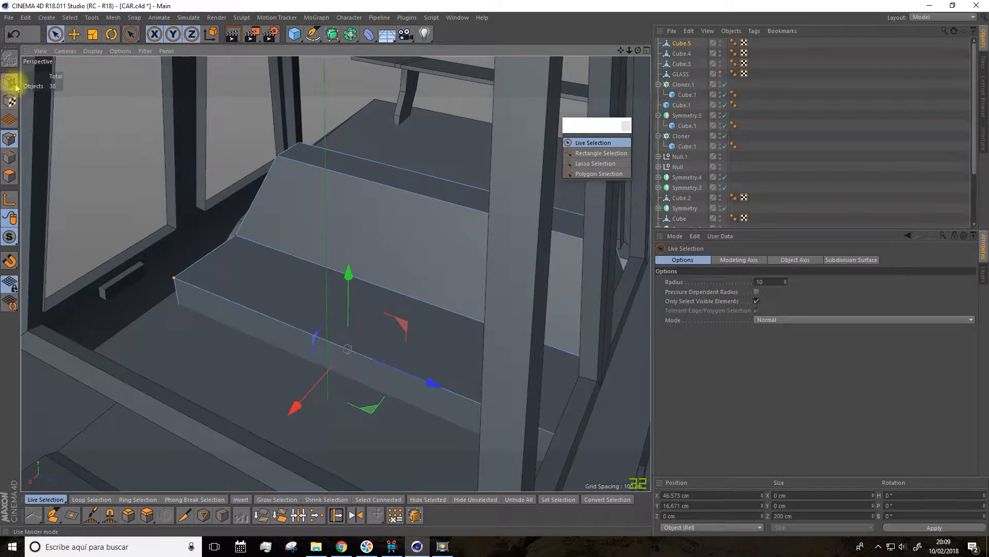
Step: Select the seat's front face, cushion top, and the backrest's front, top and rear polygons
left_click(9, 176)
left_click(309, 159)
mouse_move(309, 180)
left_mouse_down("shift")
mouse_move(256, 319)
mouse_move(276, 280)
mouse_move(155, 272)
left_mouse_up("shift")
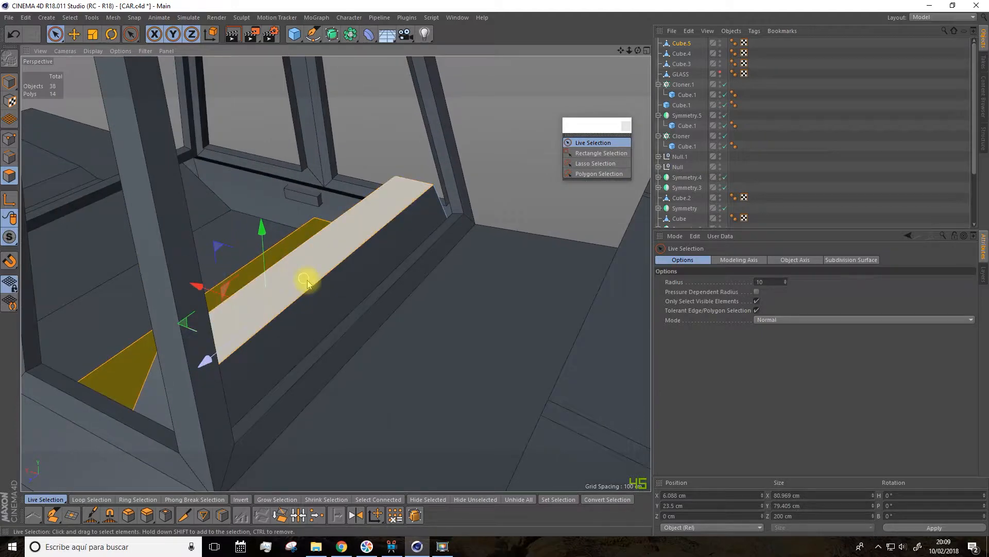
left_click_drag(317, 292, 315, 301, "alt")
right_click_drag(434, 265, 525, 262, "alt")
left_click_drag(525, 262, 426, 321, "alt")
right_click_drag(426, 320, 365, 371, "alt")
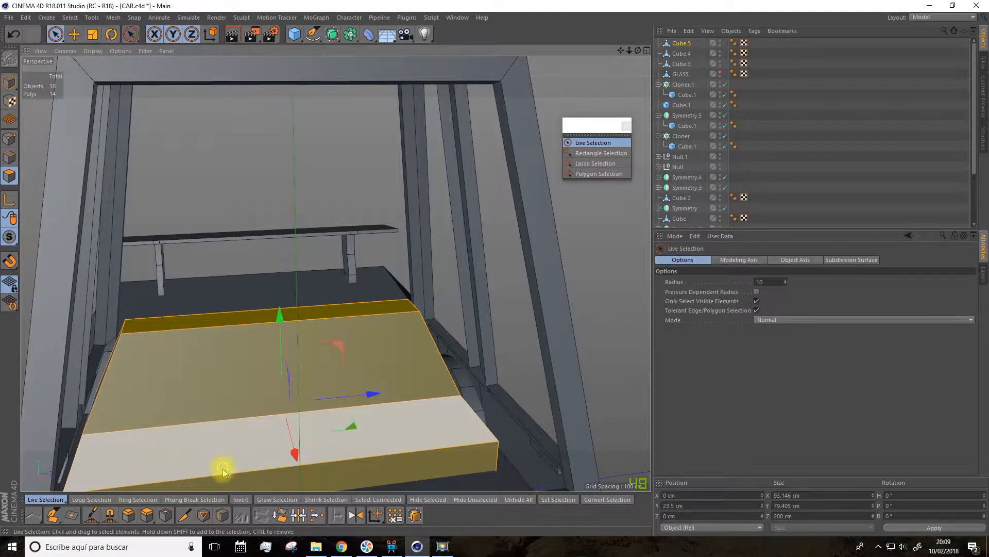
Step: Try to divide the selected seat polygons into thirds with two evenly spaced loop cuts
left_click(222, 514)
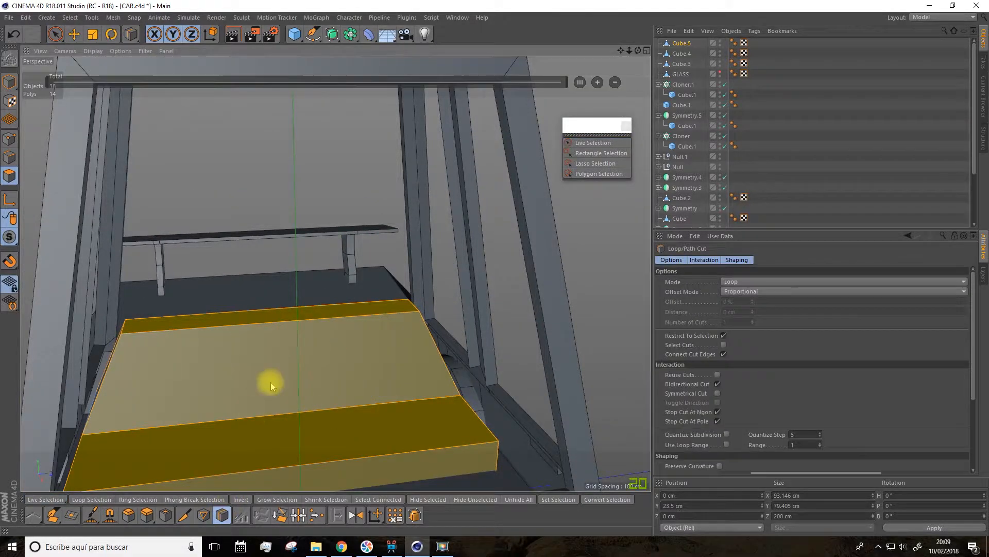
left_click(280, 323)
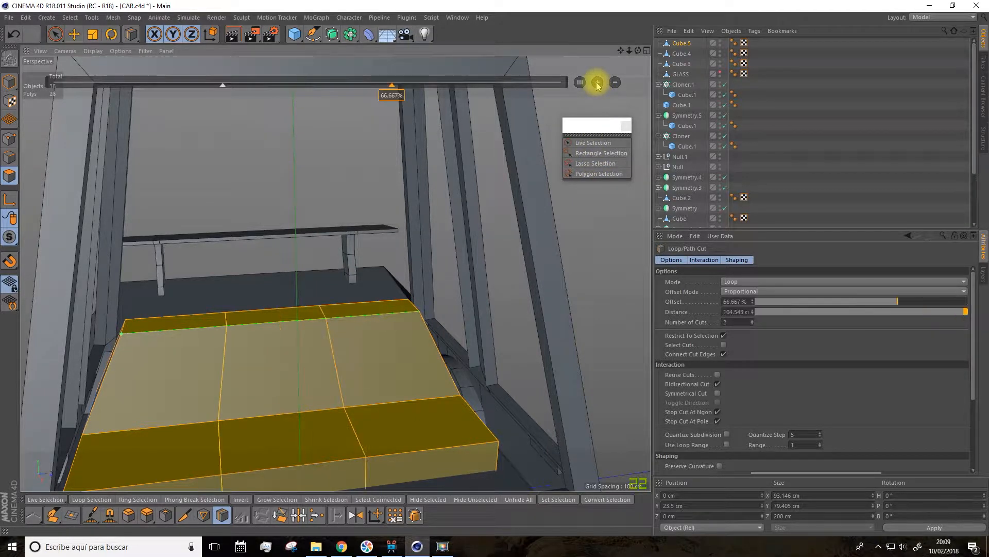
left_click_drag(536, 222, 475, 239, "alt")
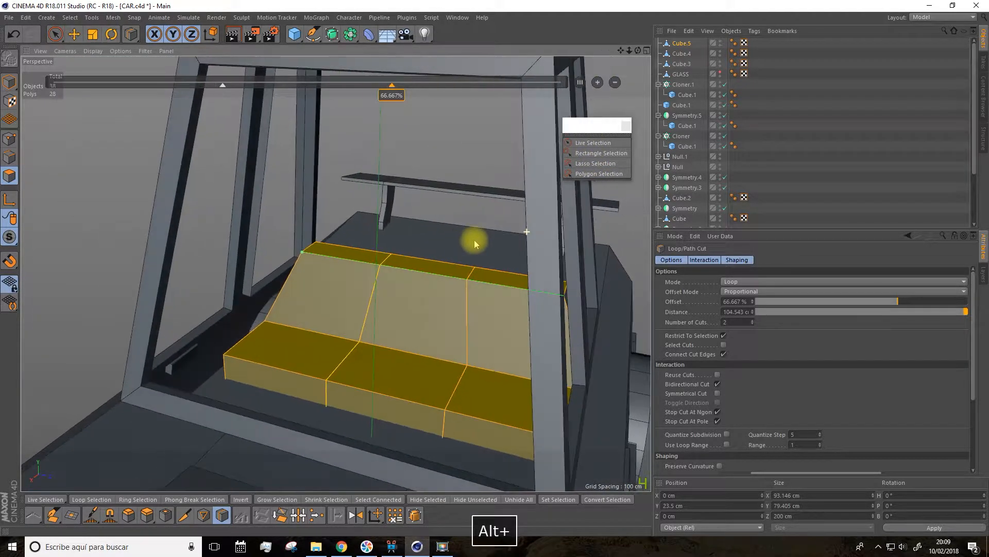
right_click_drag(454, 299, 462, 300, "alt")
left_click_drag(463, 303, 423, 287, "alt")
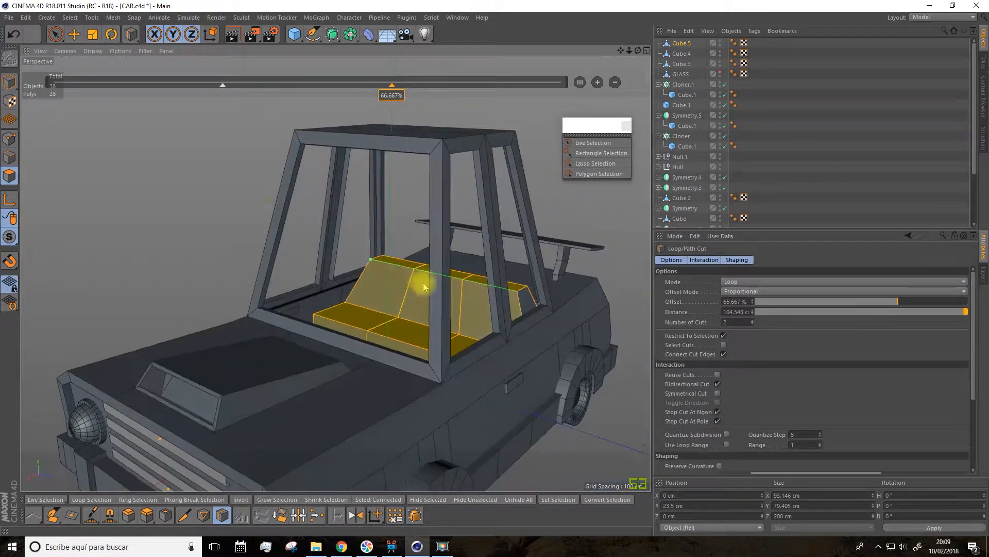
Step: Undo the polygon deselection and the two loop cuts on the rear seat
left_click(55, 34)
left_click(123, 144)
left_click_drag(124, 144, 147, 176, "alt")
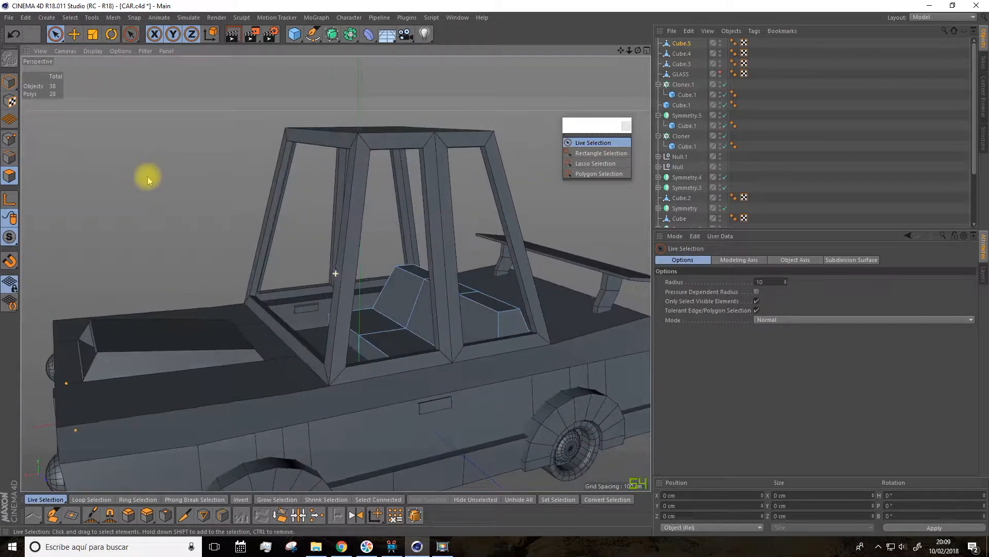
left_click_drag(620, 52, 567, 32)
left_click_drag(550, 128, 564, 145, "alt")
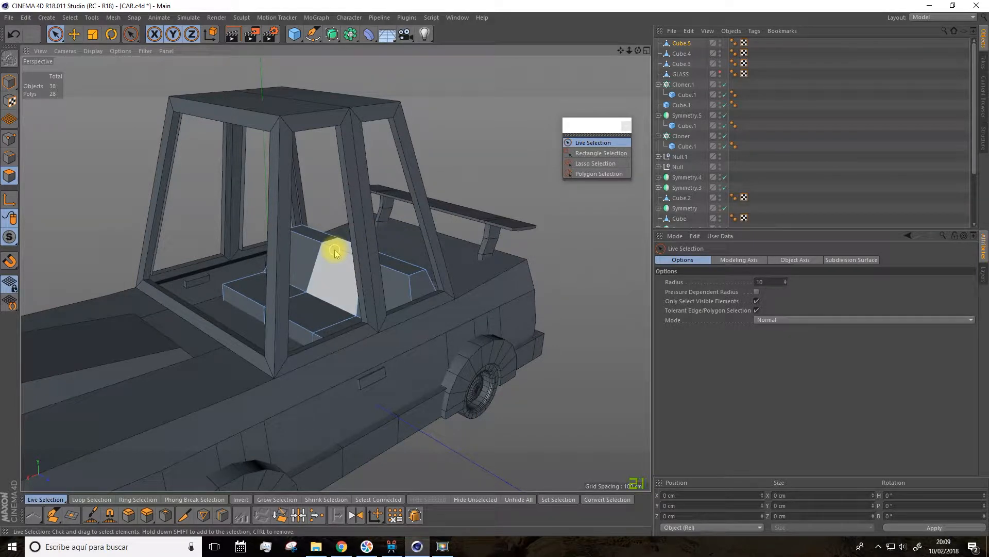
key("ctrl+z")
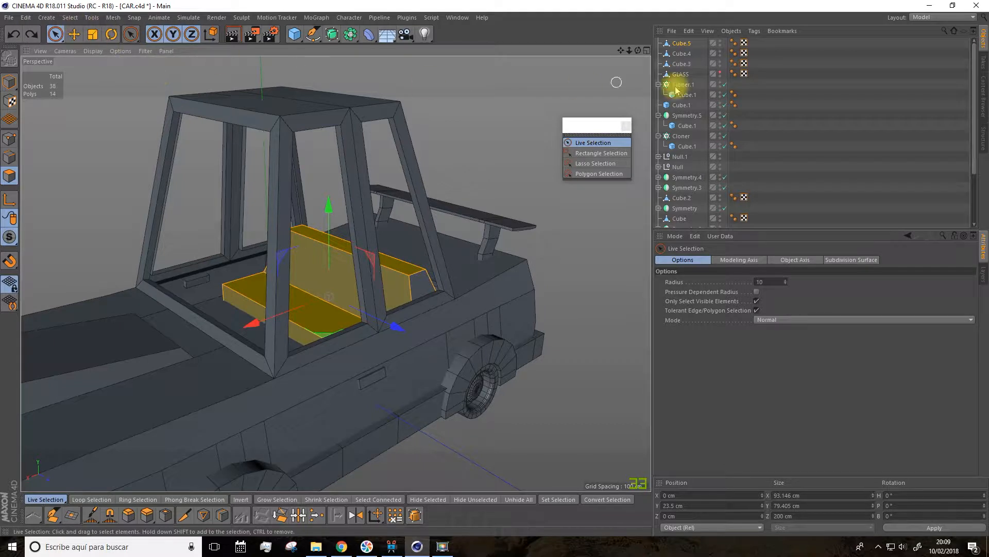
Step: Duplicate the uncut rear seat and move the copy forward over the hood to X about 123.4 cm
left_click(678, 44)
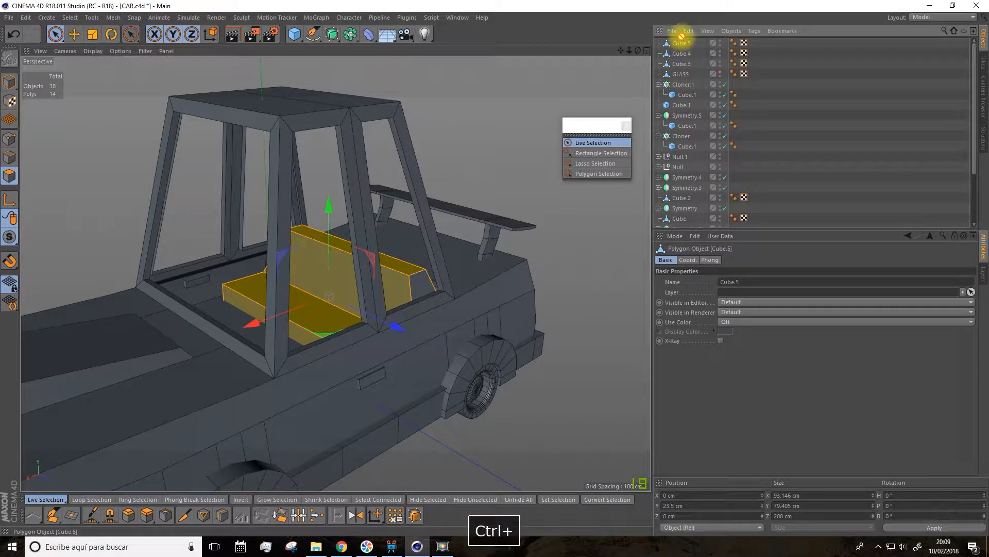
key("ctrl+v")
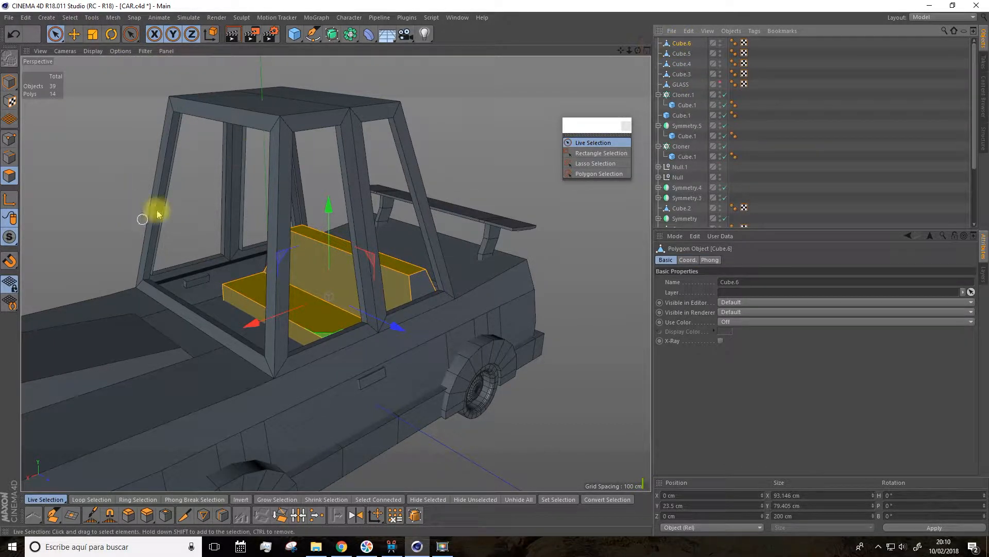
left_click(74, 34)
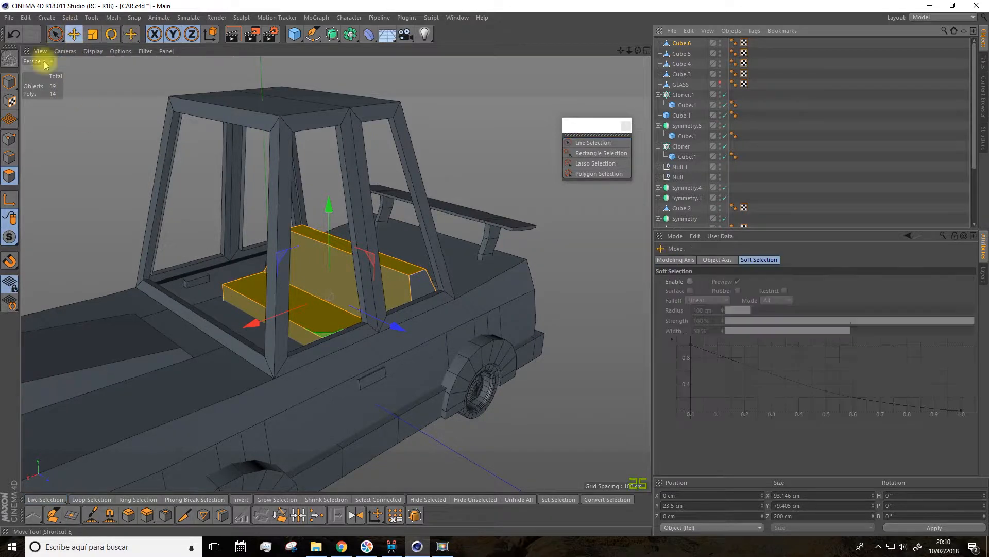
left_click(12, 87)
left_click_drag(256, 351, 34, 417)
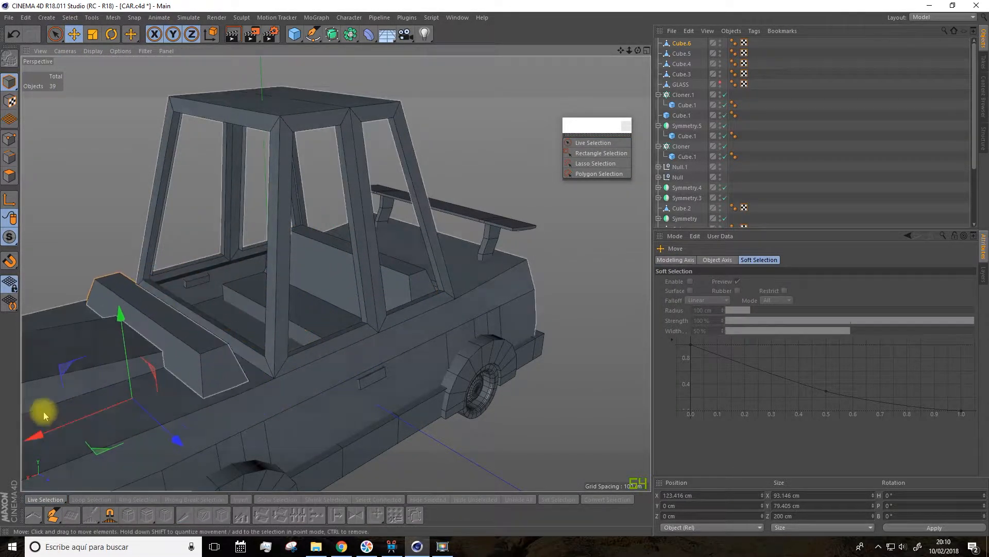
Step: Split the original rear seat's selected polygons into thirds with two evenly spaced loop cuts and clear the polygon selection
left_click(308, 271)
scroll(297, 253, "up", 2)
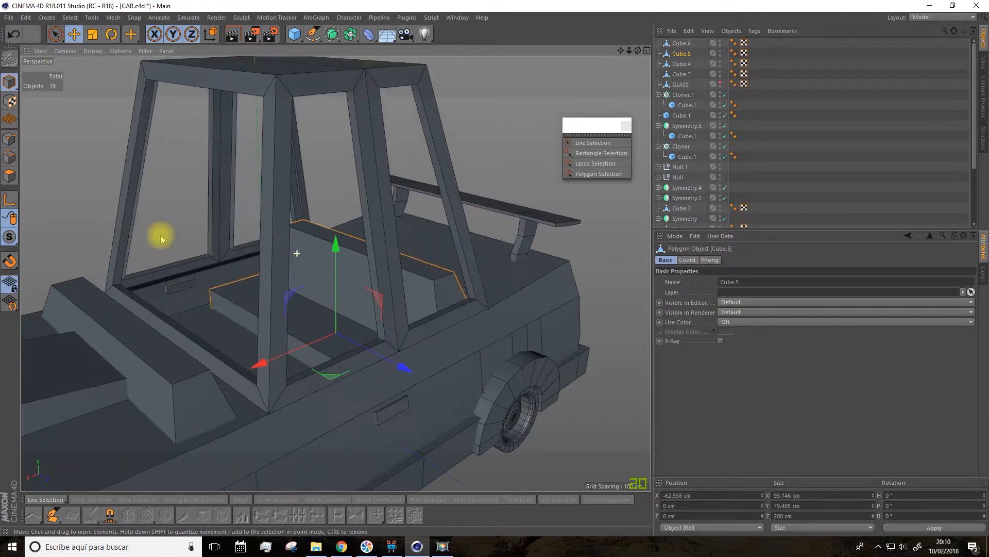
left_click(9, 177)
left_click_drag(105, 233, 178, 249, "alt")
scroll(206, 278, "up", 3)
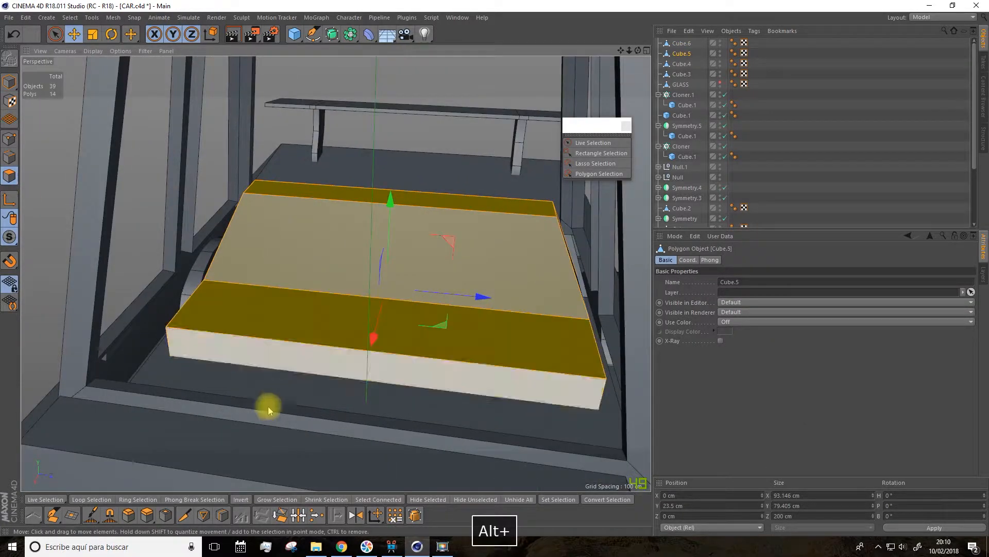
left_click(222, 519)
left_click(394, 212)
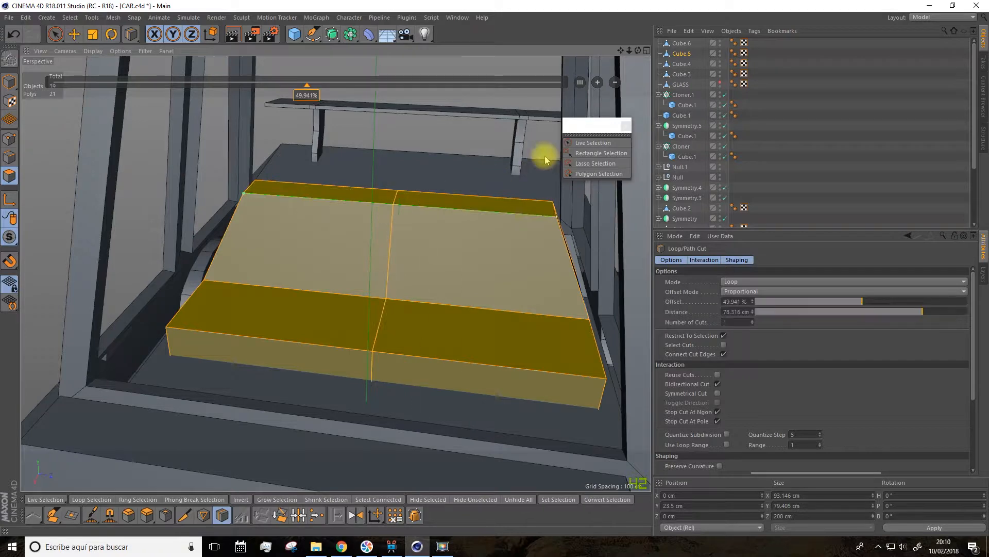
left_click_drag(561, 183, 235, 128, "alt")
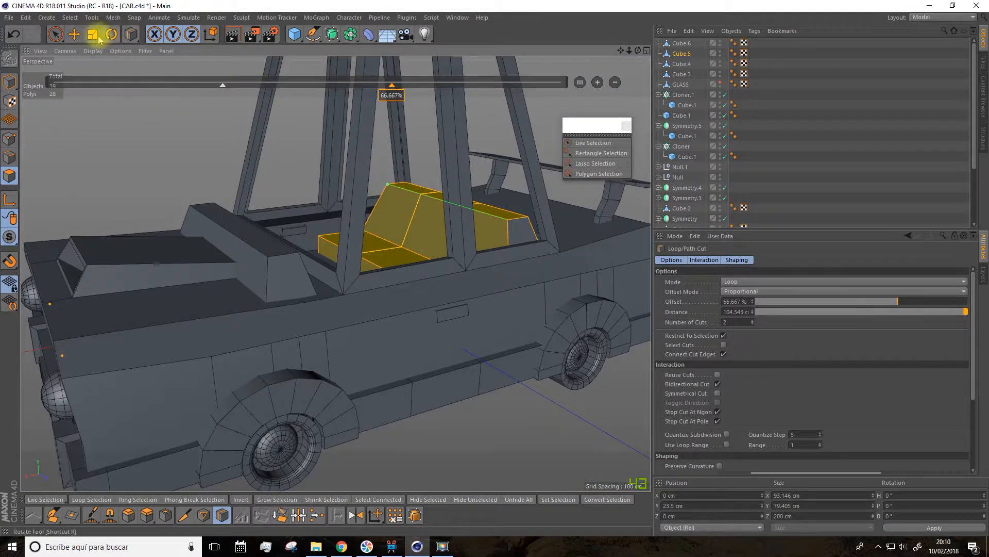
left_click(56, 34)
left_click_drag(140, 132, 172, 166, "alt")
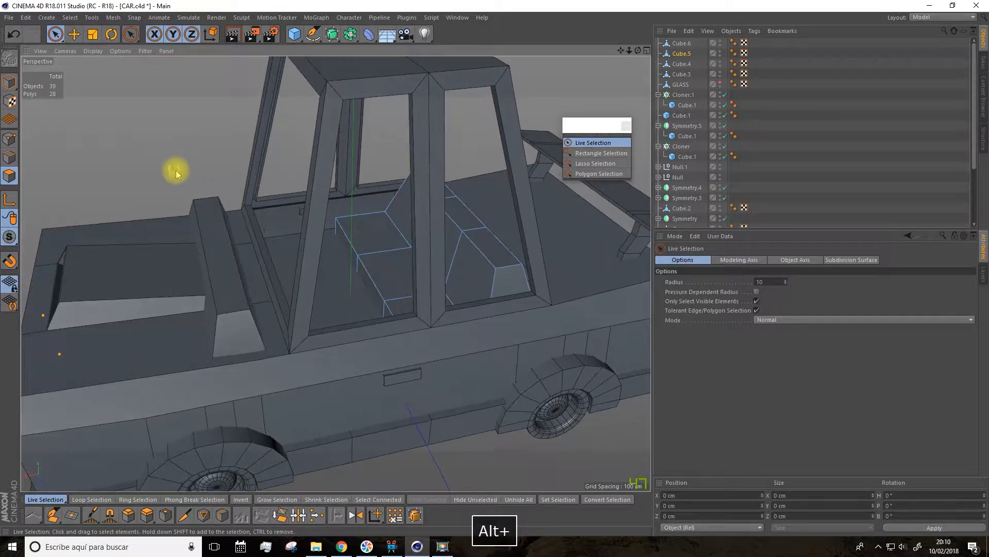
Step: Select the seat copy on the hood as a whole object and scale it along Z to about 67.7 cm wide
left_click(684, 45)
scroll(245, 206, "down", 3)
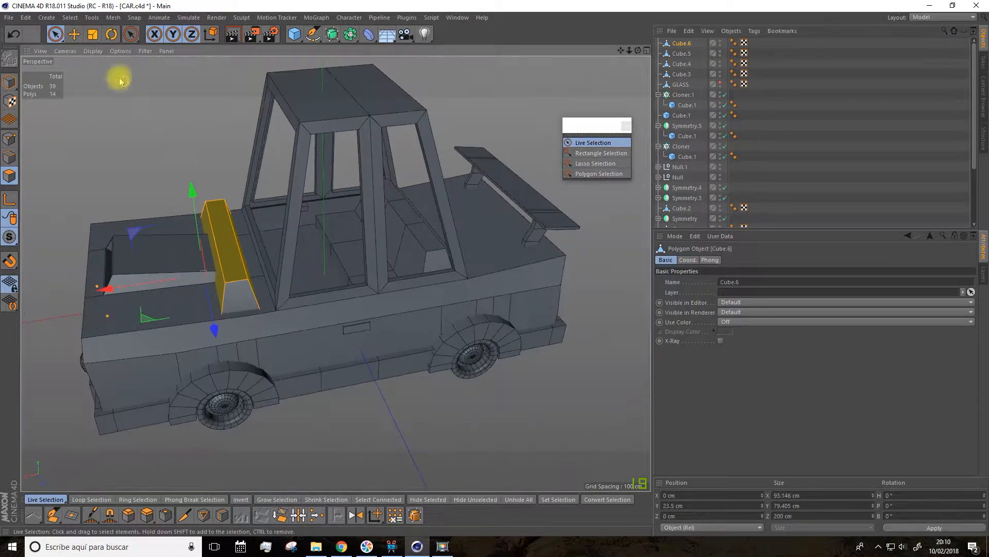
left_click(77, 37)
left_click(17, 85)
left_click_drag(150, 199, 312, 380, "alt")
left_click_drag(326, 250, 325, 251)
key("ctrl+z")
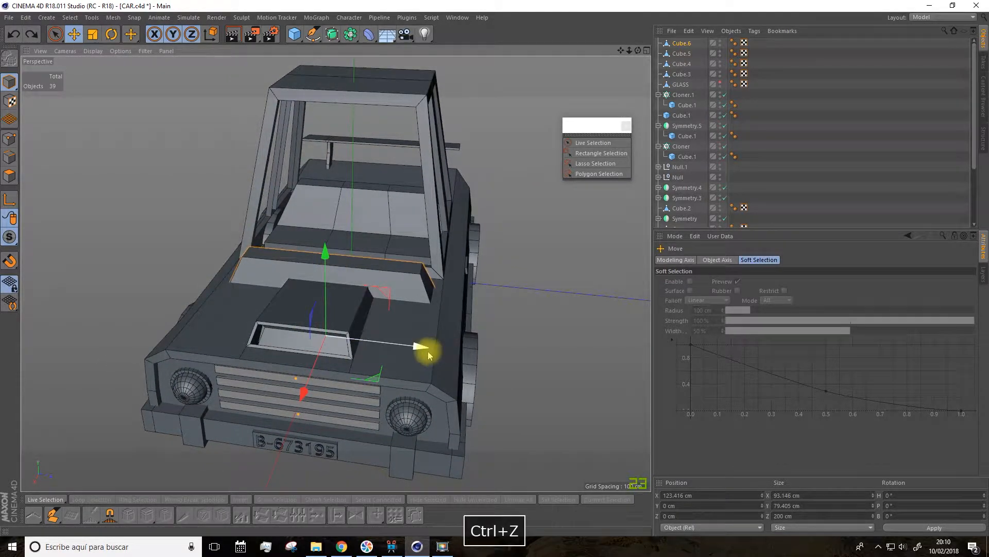
left_click(93, 34)
left_click_drag(424, 351, 360, 344)
left_click_drag(369, 338, 261, 312, "alt")
left_click(72, 37)
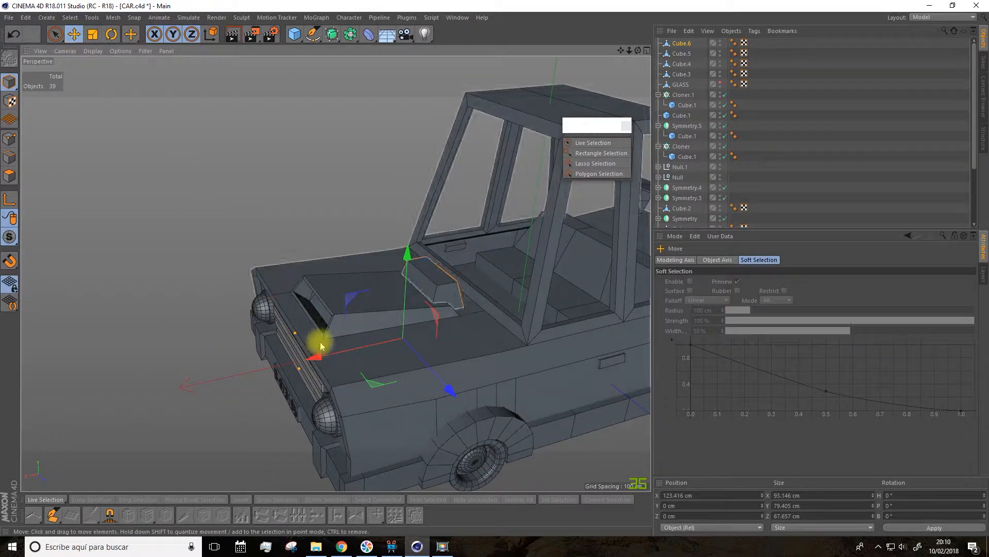
Step: Move the narrow seat copy from the hood into the cabin, to X about 33.9 cm and Z about 32.9 cm
left_click_drag(320, 347, 563, 189)
left_click_drag(623, 51, 430, 52)
scroll(344, 264, "up", 3)
left_click_drag(358, 281, 351, 342, "alt")
left_click_drag(117, 388, 232, 360)
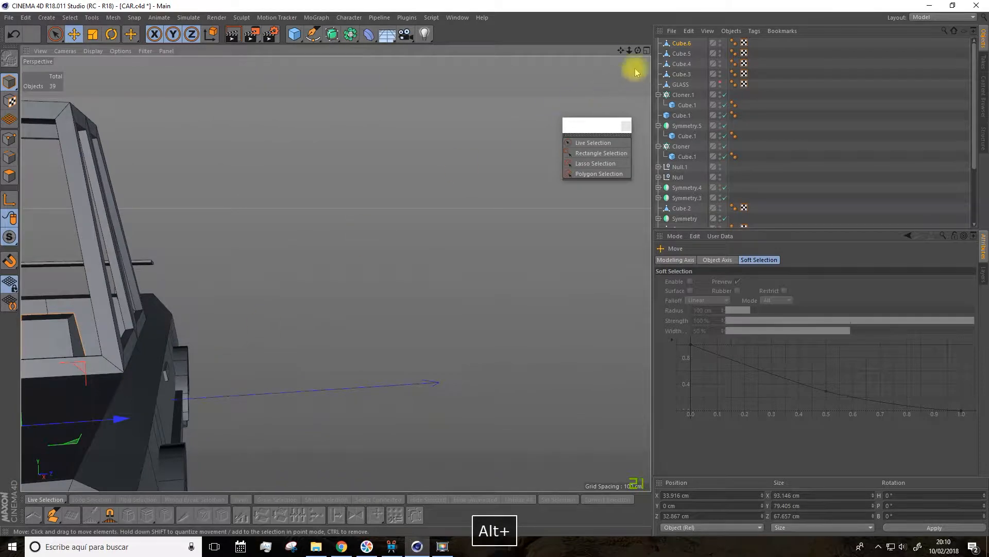
Step: Duplicate the narrow front seat along Z onto the other side of the cabin
left_click_drag(623, 50, 821, 10)
left_click_drag(477, 206, 480, 280, "alt")
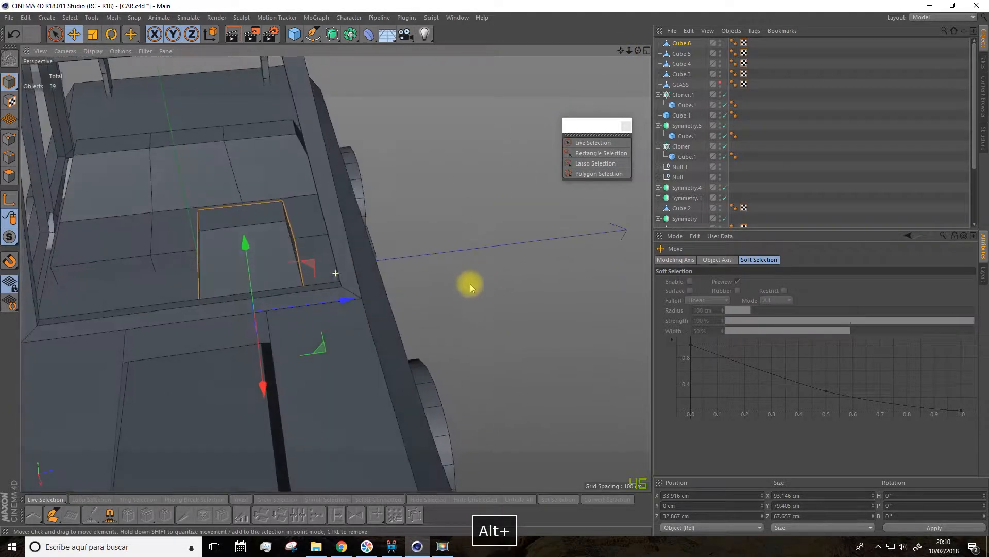
left_click_drag(343, 298, 122, 301)
Step: Select both front seats together and shift them along X to about 33 cm
left_click(337, 382, "shift")
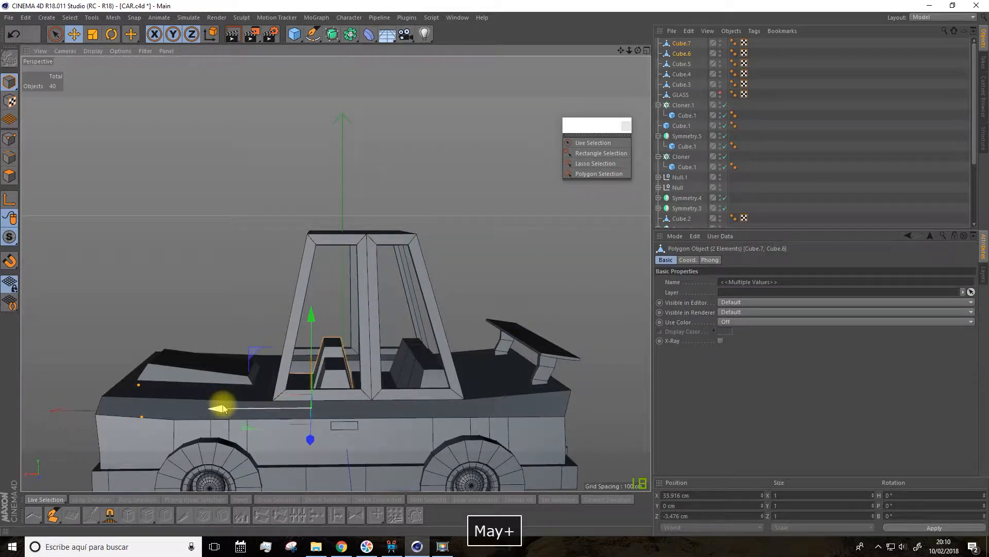
left_click_drag(221, 404, 227, 409)
scroll(349, 402, "up", 5)
mouse_move(410, 369)
left_mouse_down("alt")
mouse_move(369, 388)
mouse_move(411, 388)
left_mouse_up("alt")
scroll(320, 349, "up", 4)
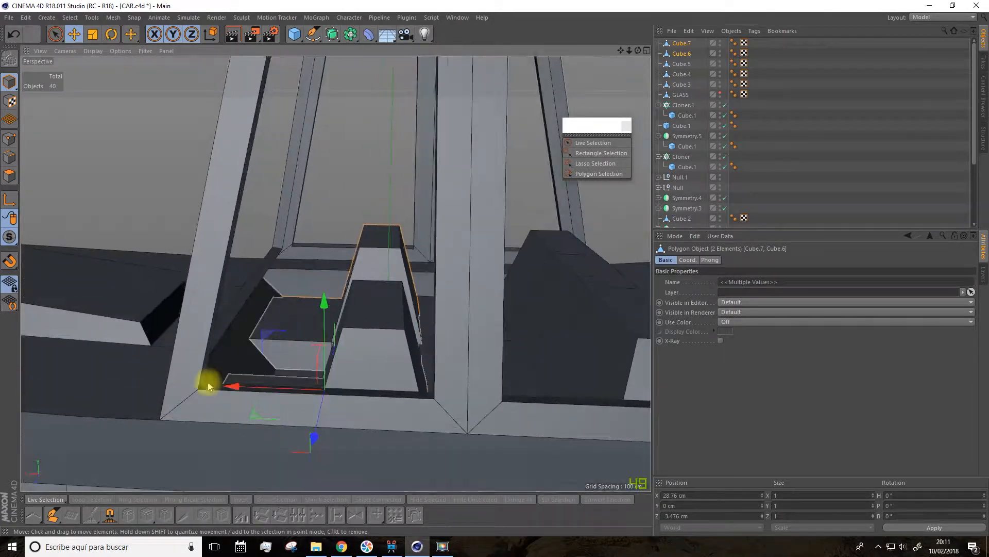
mouse_move(232, 387)
left_mouse_down()
mouse_move(224, 382)
mouse_move(247, 393)
left_mouse_up()
Step: Scale both front seats to about 75% along X and slide them to X about 30.4 cm
left_click(93, 34)
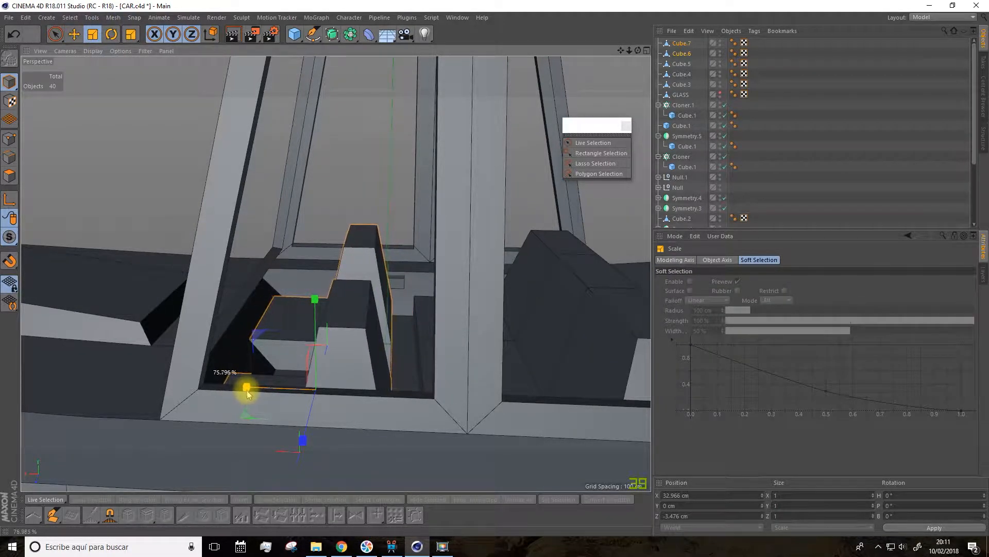
left_click(73, 34)
left_click_drag(227, 383, 234, 390)
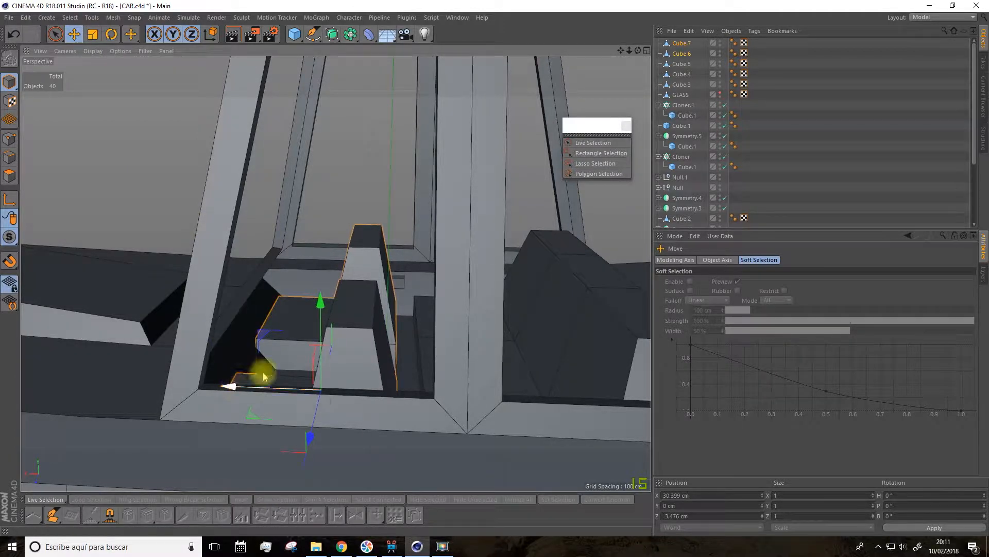
Step: Scale the rear bench seat along X to about 83.6 cm deep
left_click(568, 326)
left_click(92, 34)
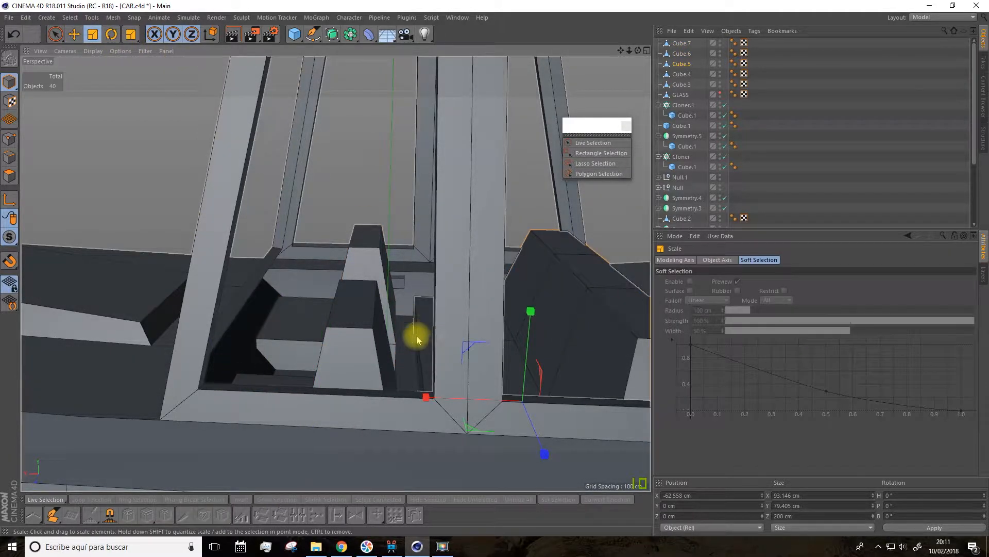
left_click_drag(438, 398, 439, 398)
mouse_move(514, 320)
left_mouse_down("alt")
mouse_move(474, 314)
mouse_move(532, 324)
left_mouse_up("alt")
scroll(530, 323, "down", 4)
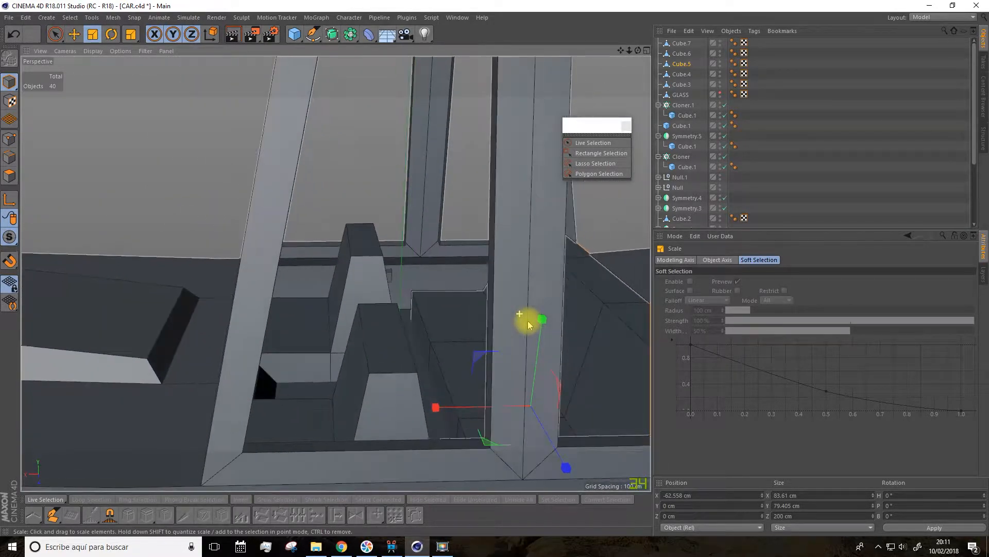
Step: Delete the duplicated front seat on the far side of the cabin
left_click_drag(620, 50, 505, 4)
mouse_move(491, 167)
left_mouse_down("alt")
mouse_move(496, 178)
mouse_move(486, 179)
left_mouse_up("alt")
scroll(308, 242, "down", 3)
left_click_drag(308, 242, 235, 295, "alt")
left_click_drag(266, 246, 351, 284, "alt")
left_click(313, 295)
left_click(245, 241, "shift")
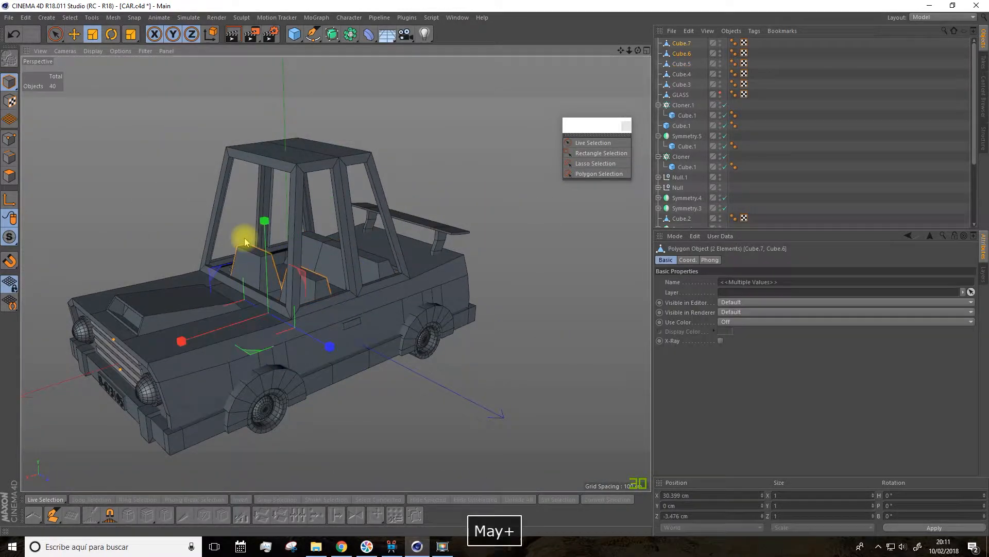
left_click(73, 34)
left_click_drag(273, 232, 225, 223, "alt")
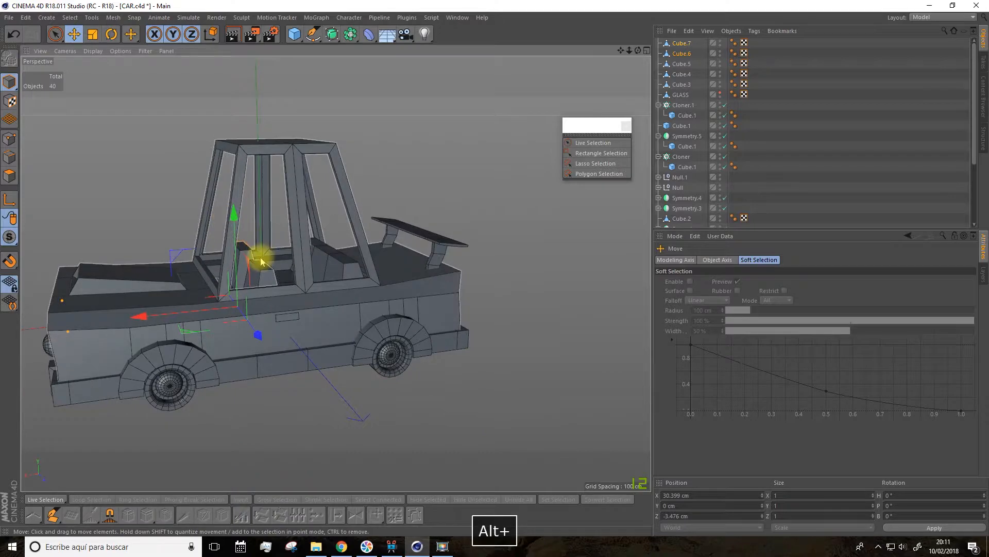
scroll(260, 261, "up", 6)
left_click_drag(260, 252, 246, 238, "alt")
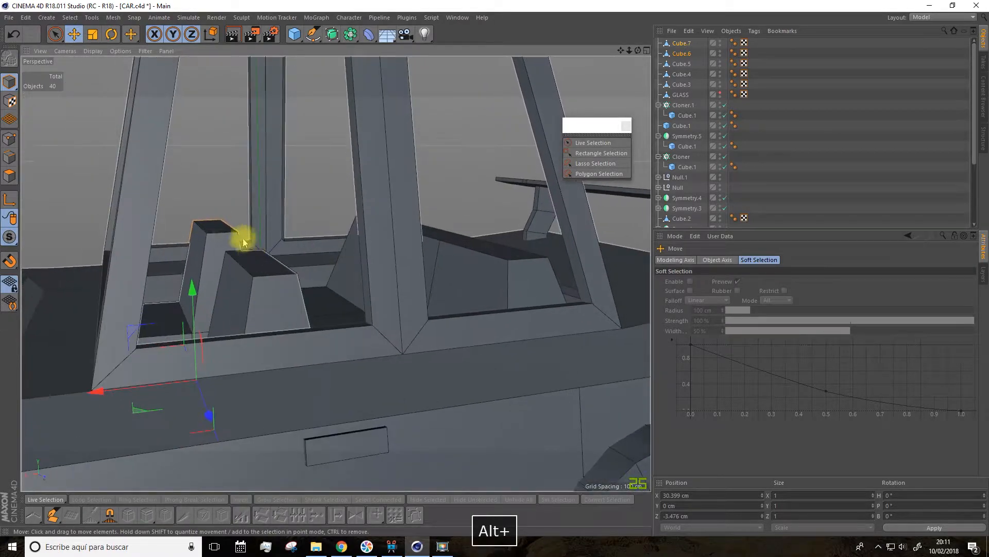
left_click(219, 225)
key("Delete")
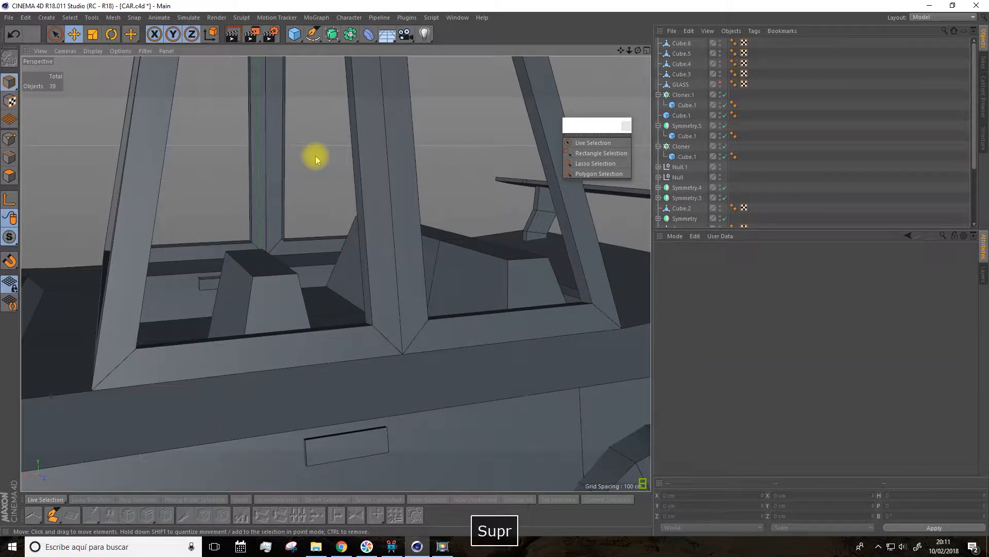
Step: Select the top points of the remaining front seat's backrest and move them backward to X about -27.4 cm
left_click(288, 259)
left_click(15, 144)
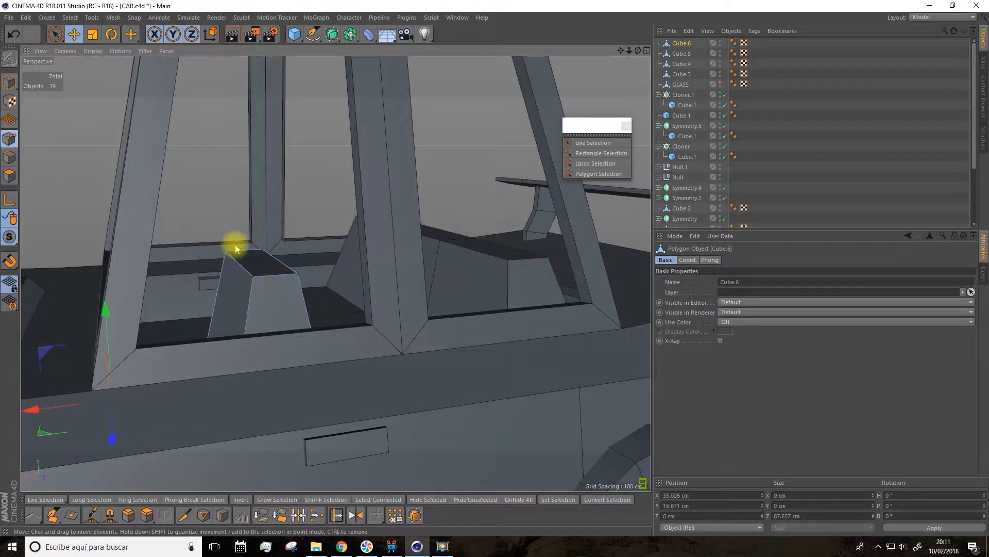
left_click(57, 36)
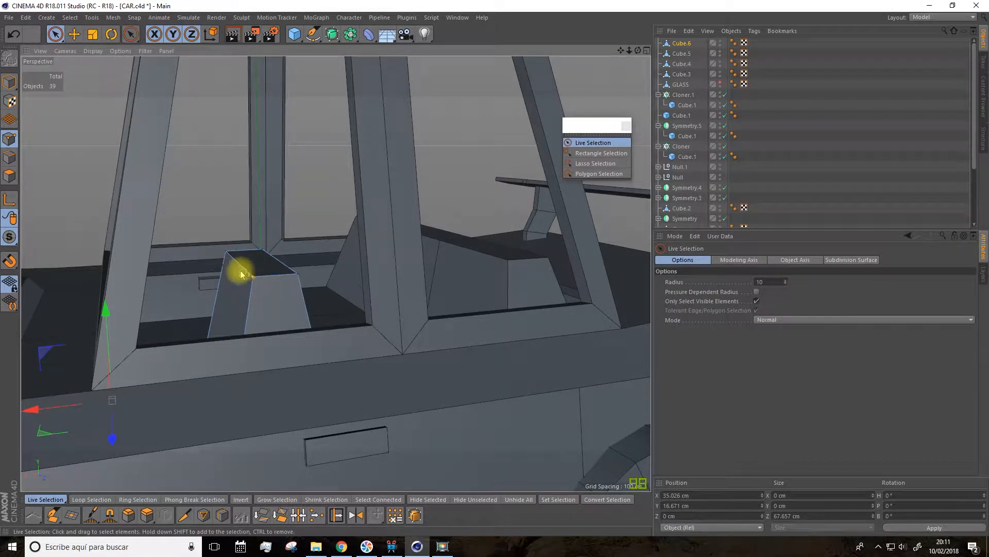
left_click(294, 274)
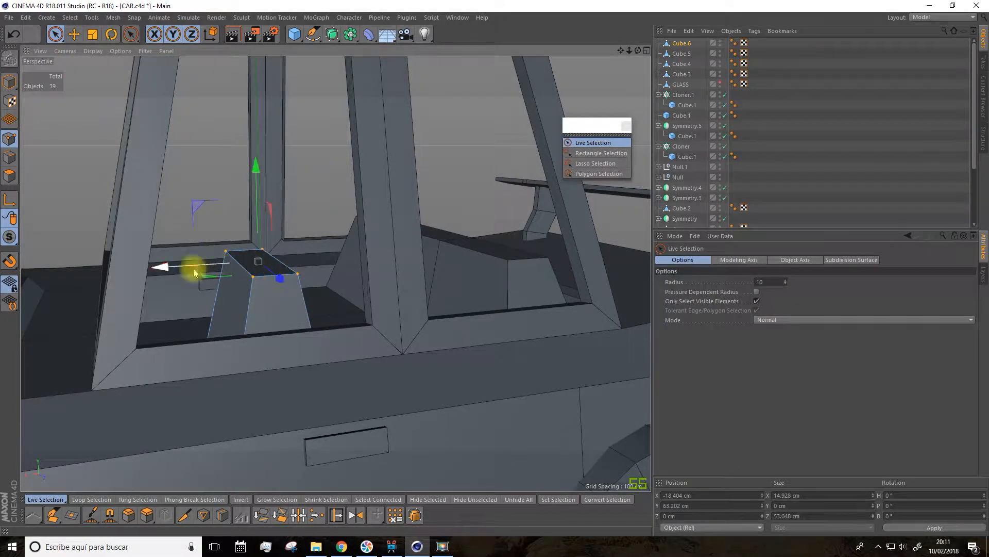
left_click_drag(165, 270, 221, 270)
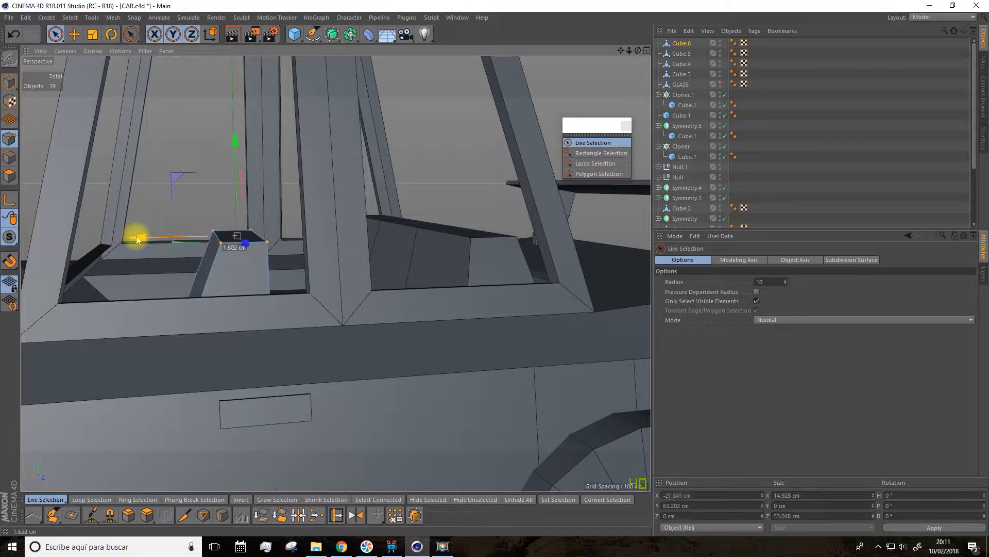
left_click_drag(57, 36, 162, 125)
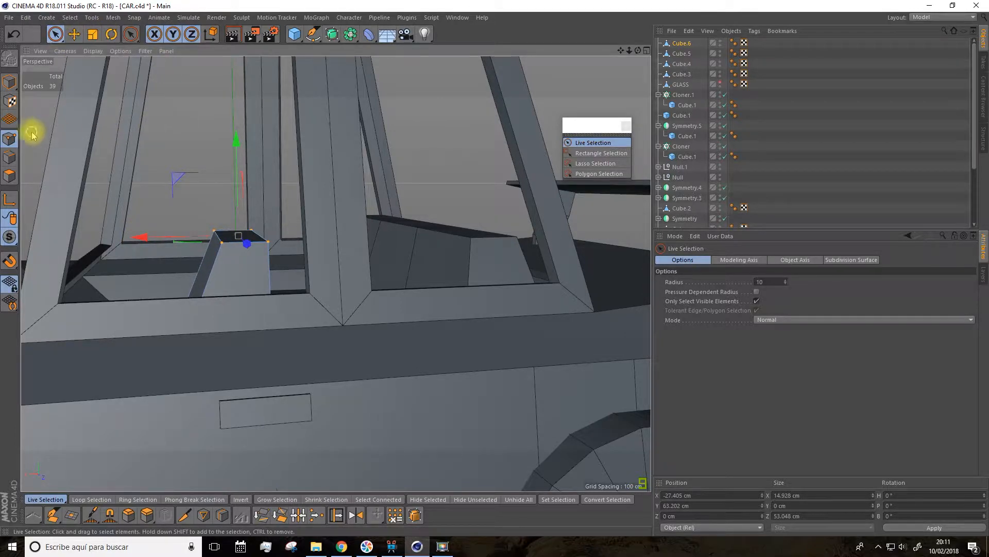
Step: Place the front seat in a new Symmetry object and mirror it across the XY plane
left_click_drag(177, 160, 368, 255, "alt")
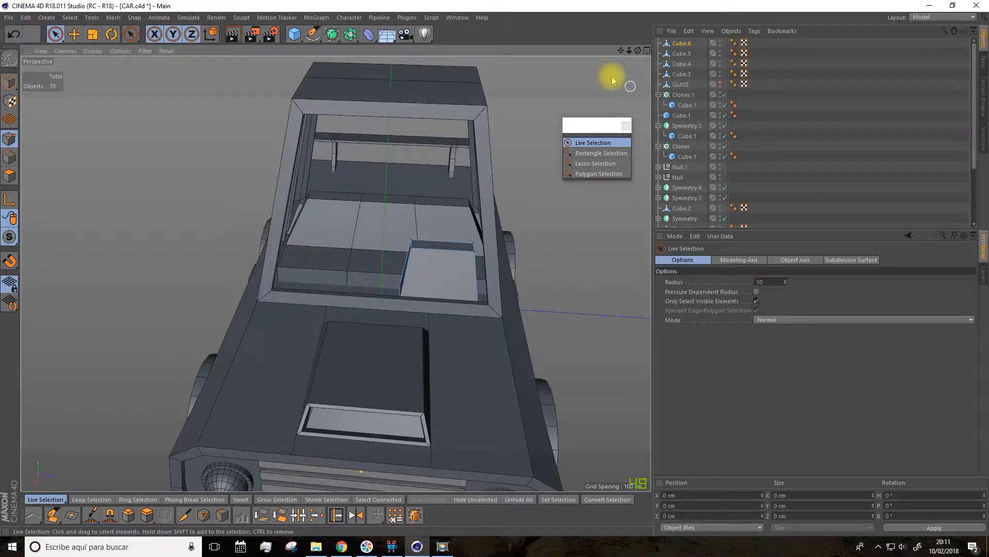
left_click(333, 34)
left_click(350, 34)
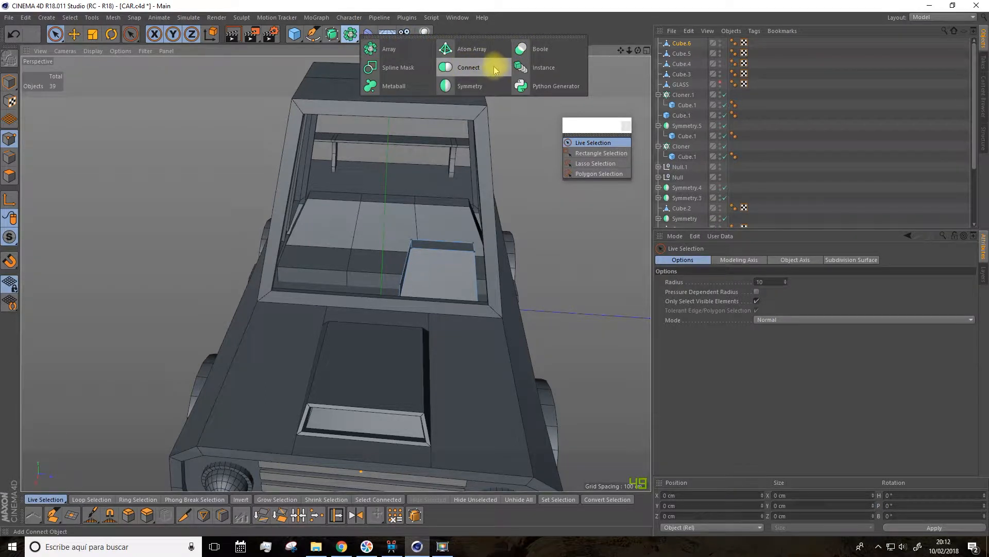
left_click(469, 86)
left_click_drag(682, 60, 686, 48)
left_click(682, 45)
left_click(718, 281)
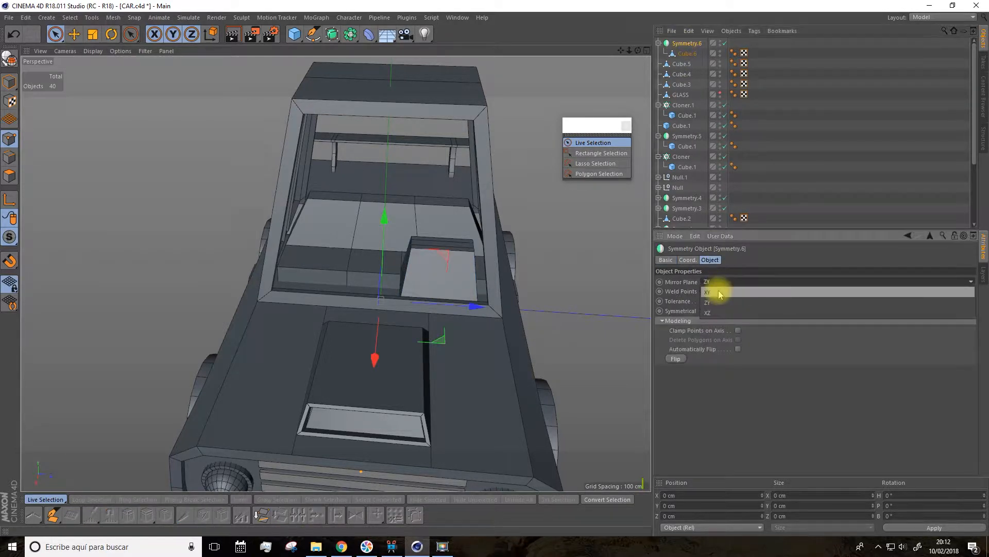
left_click(719, 292)
Step: Move the mirrored front seats as a whole object backward to X about -3.6 cm
left_click_drag(548, 290, 448, 248, "alt")
left_click(10, 82)
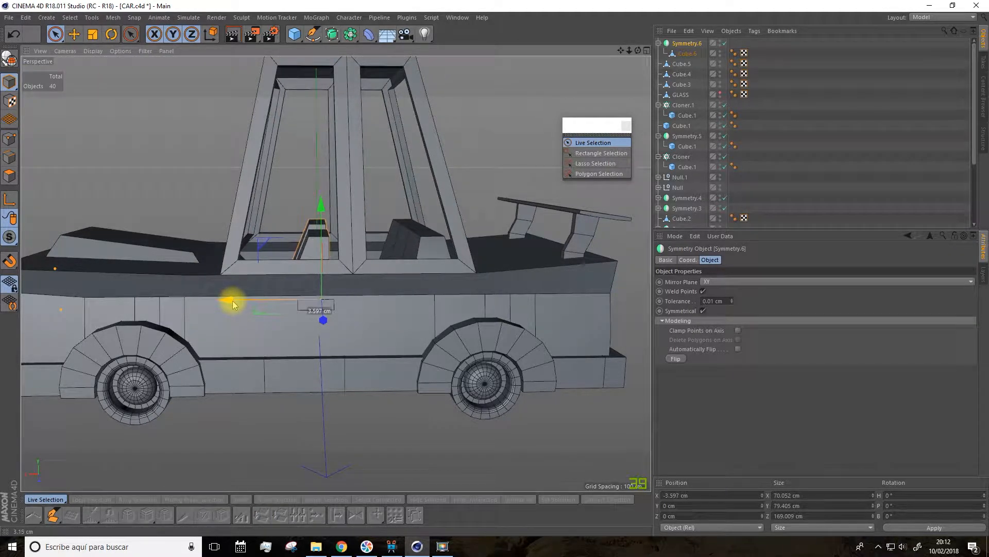
left_click_drag(233, 305, 276, 50, "alt")
Step: Add a torus, stand it upright with a bank rotation of -90°, and reduce it to about 289 cm across
left_click(296, 38)
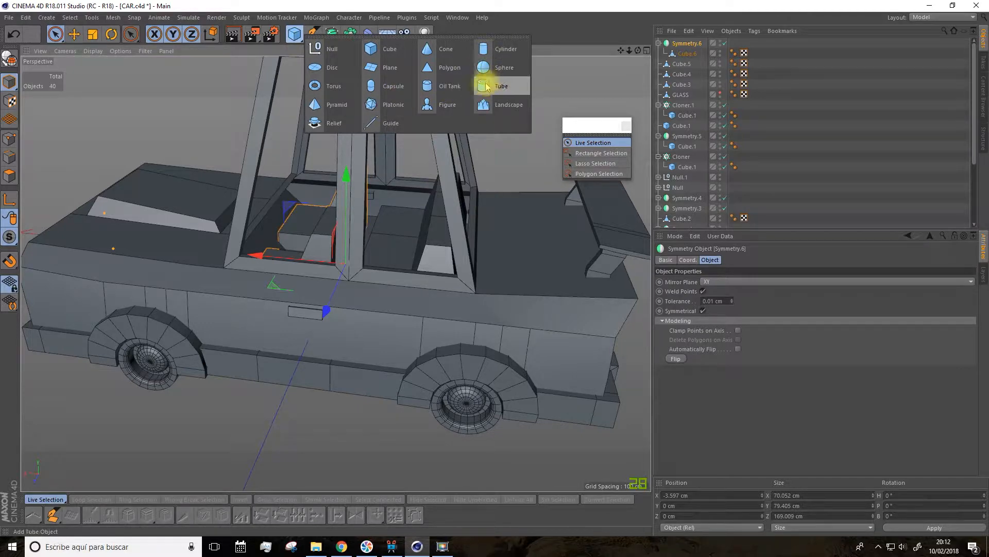
left_click(331, 87)
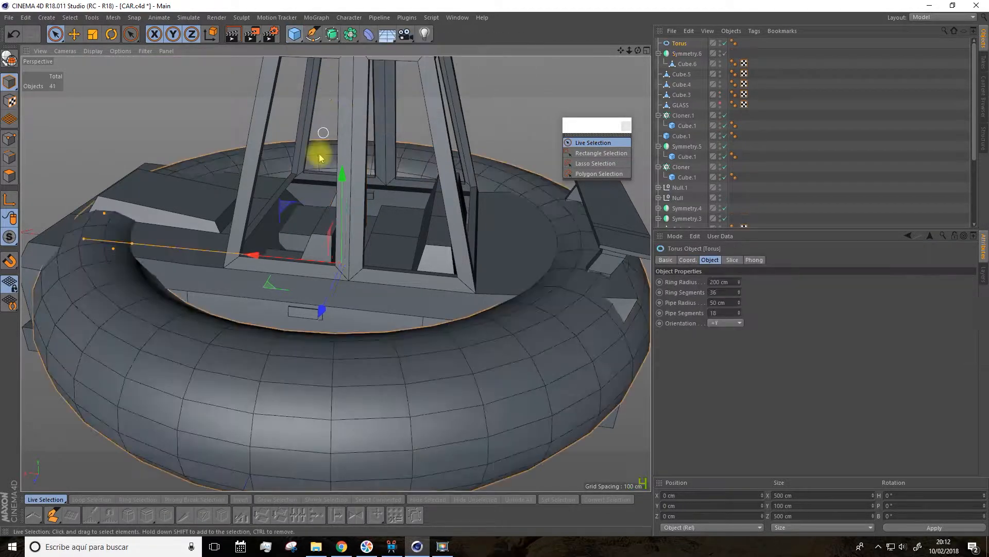
right_click_drag(319, 159, 275, 128, "alt")
left_click(111, 34)
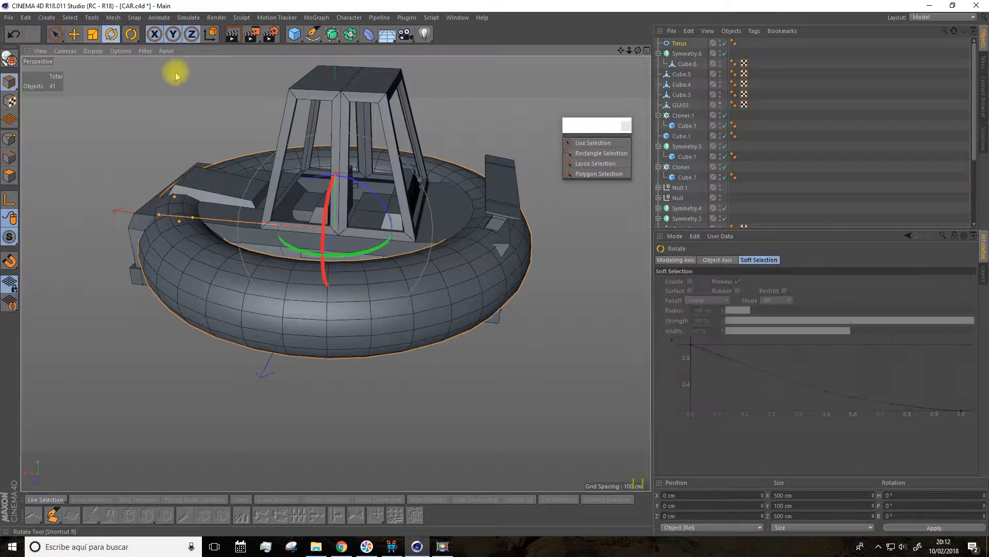
left_click_drag(353, 181, 380, 250)
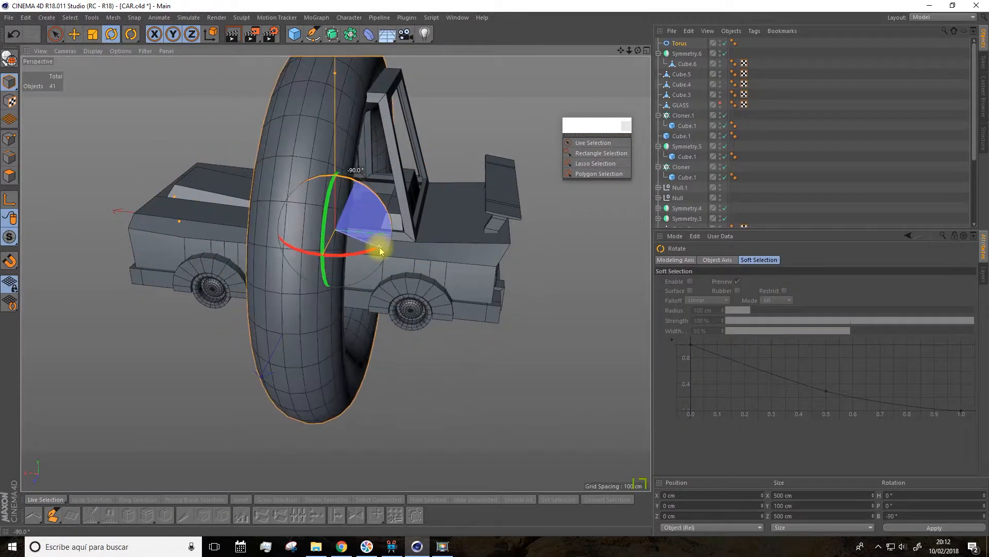
left_click_drag(399, 210, 371, 143, "alt")
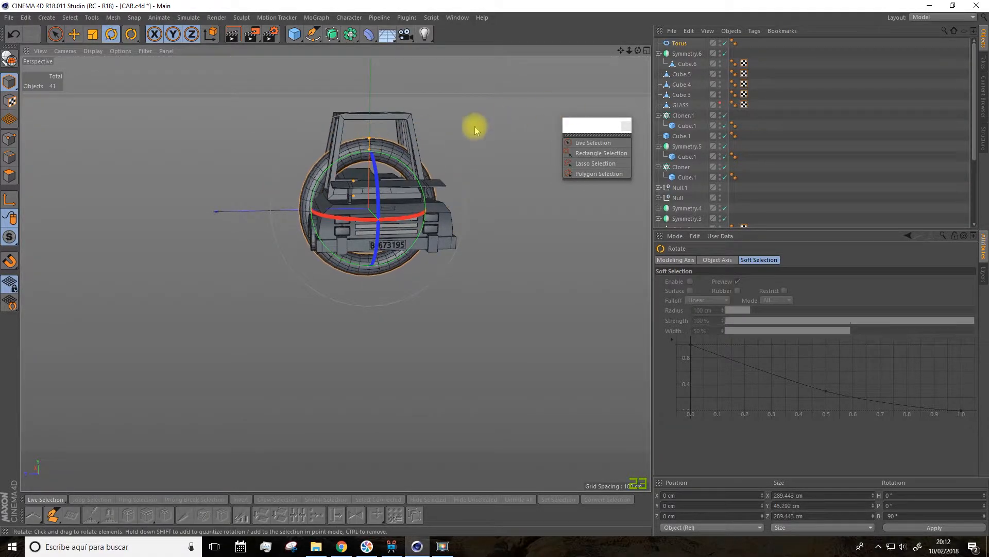
Step: Set the torus's ring segments to 27
scroll(492, 119, "up", 5)
left_click(679, 43)
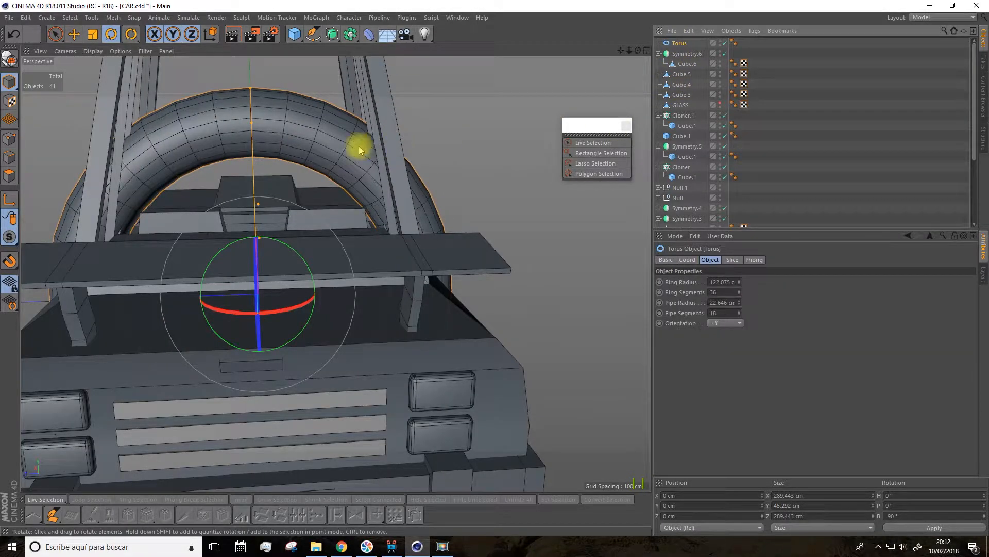
scroll(359, 150, "down", 3)
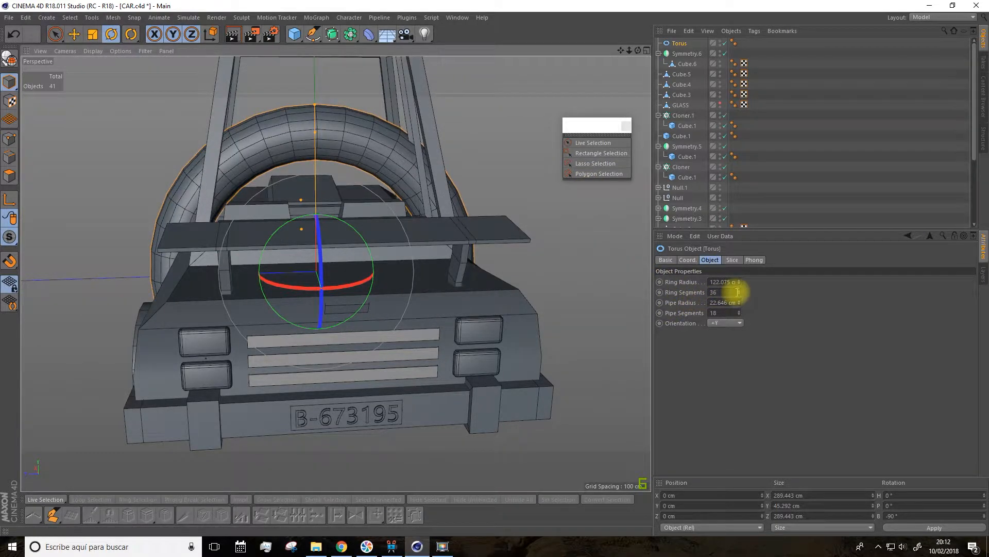
left_click_drag(737, 292, 736, 299)
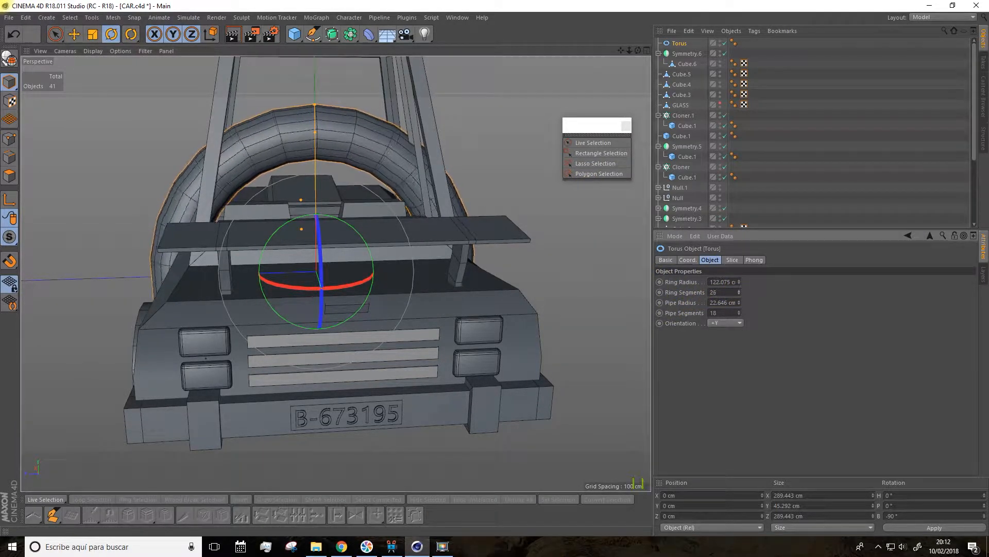
left_click_drag(738, 303, 738, 307)
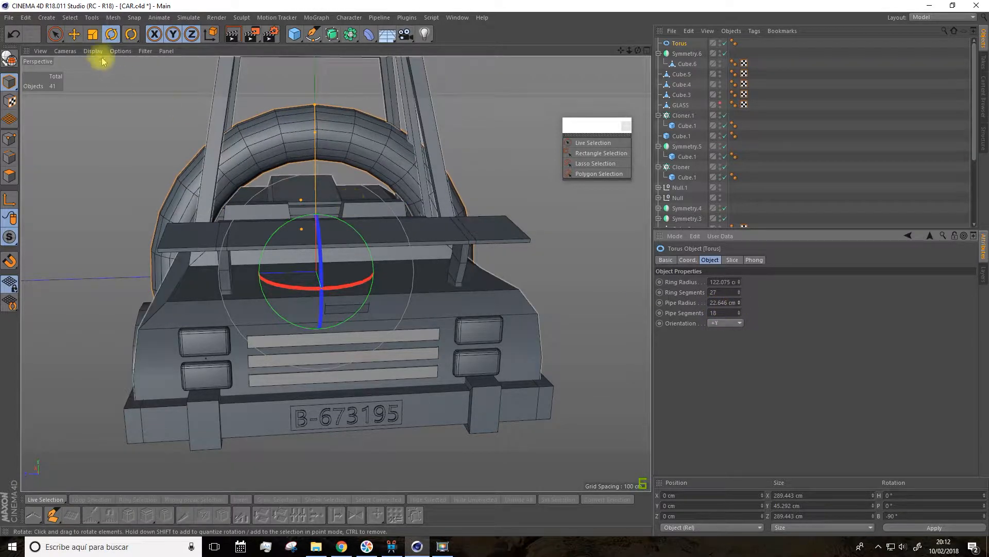
Step: Scale the torus down uniformly to steering-wheel size, about 69 cm across
left_click(93, 34)
left_click_drag(114, 130, 21, 217)
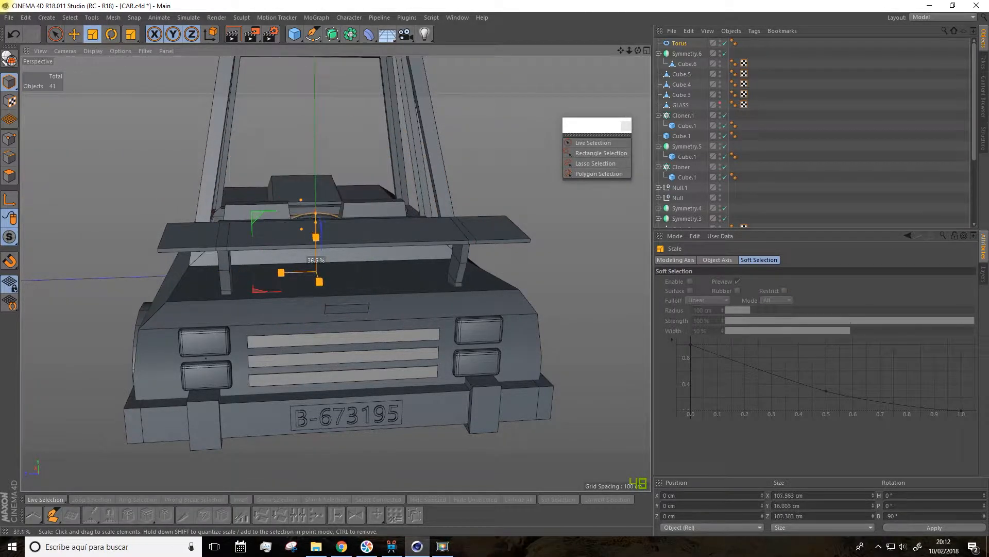
left_click_drag(147, 133, 196, 190, "alt")
right_click_drag(196, 190, 447, 79, "alt")
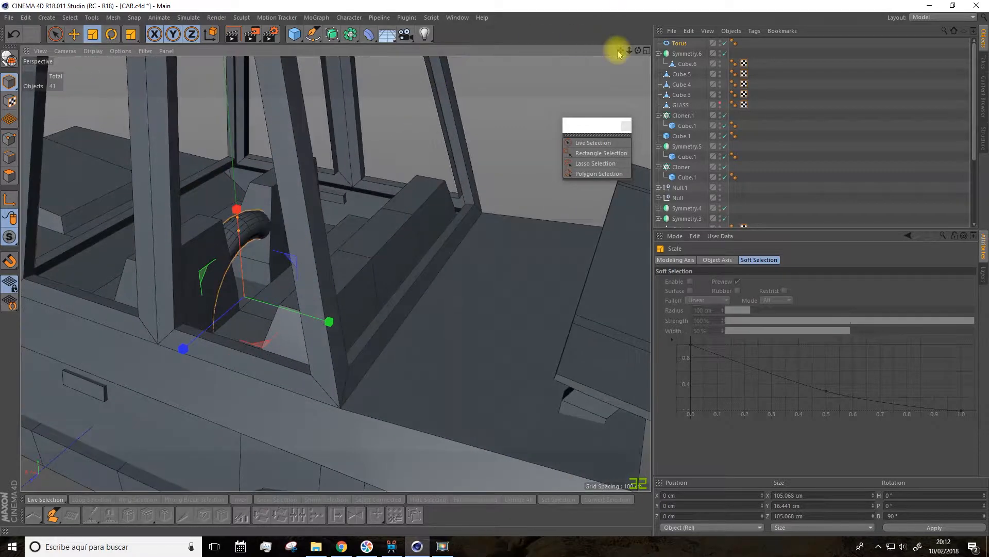
left_click_drag(621, 51, 791, 33)
left_click_drag(337, 104, 228, 165)
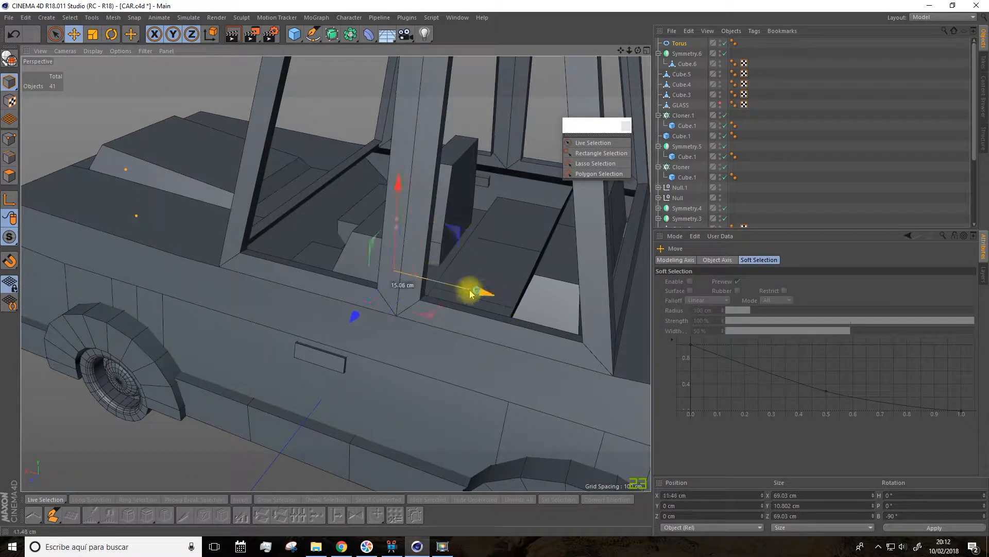
Step: Move the torus in front of the front seats, to X about 60.8 cm and Y about 22.2 cm
scroll(317, 185, "up", 3)
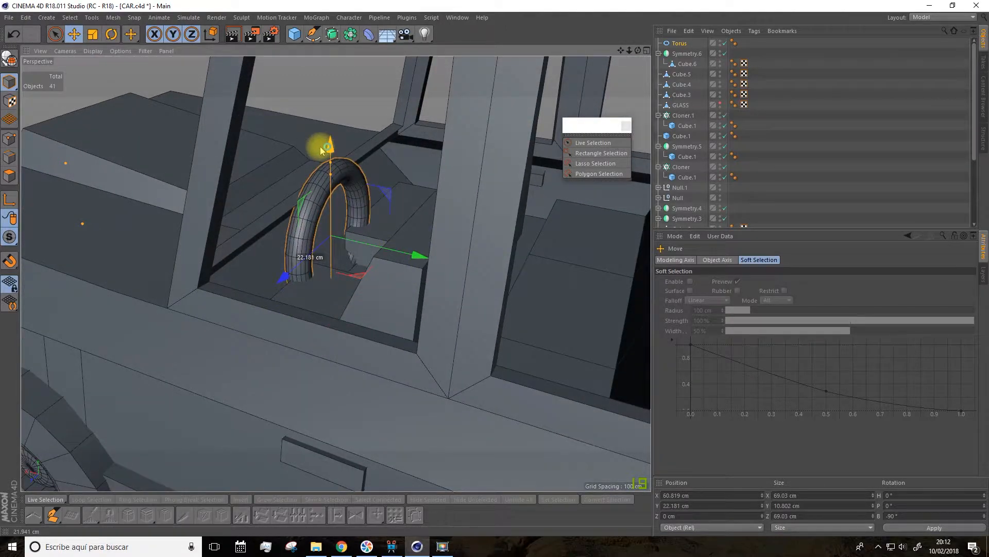
left_click_drag(320, 147, 289, 177, "alt")
left_click(111, 35)
left_click(93, 35)
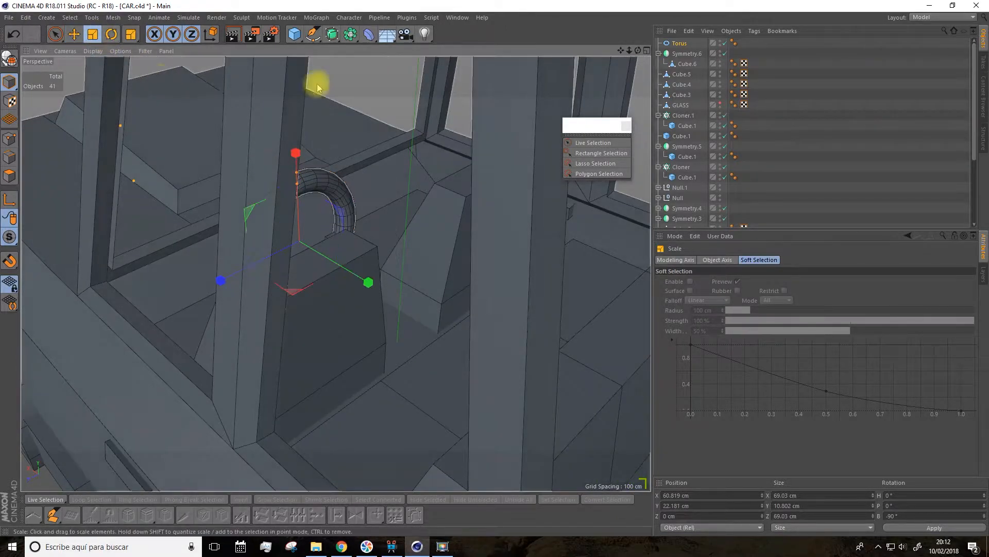
Step: Scale the steering-wheel torus down to about 40 cm across and move it to X about 53.8, Y 44.2 and Z 30.3 cm
left_click_drag(336, 123, 376, 148, "alt")
key("e")
left_click_drag(243, 146, 262, 327, "alt")
left_click_drag(270, 324, 278, 150, "alt")
left_click_drag(388, 246, 394, 247)
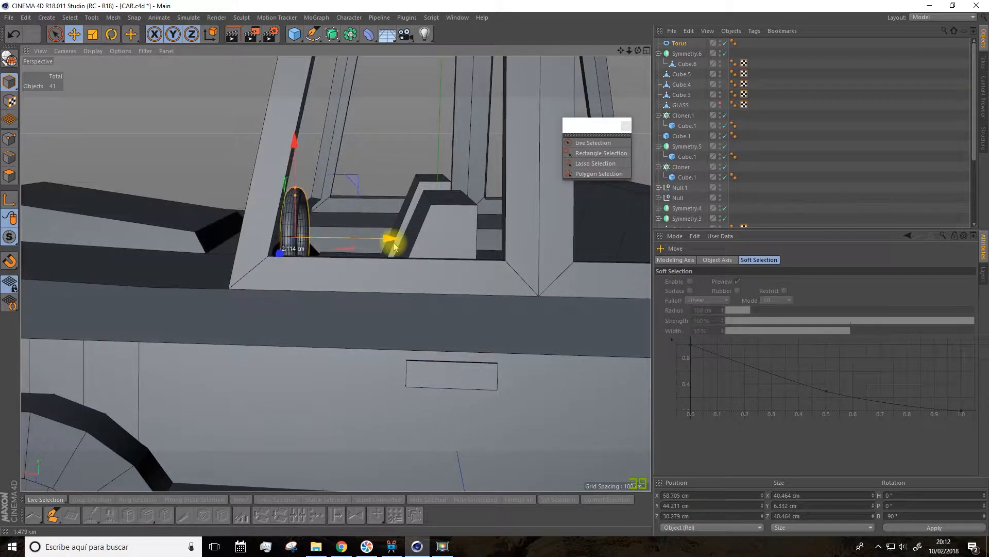
Step: Tilt the steering wheel to a bank rotation of about -78.9° and shift it sideways to Z about 47.4 cm, in front of the driver's seat
left_click(112, 34)
left_click_drag(341, 200, 138, 92)
left_click(74, 34)
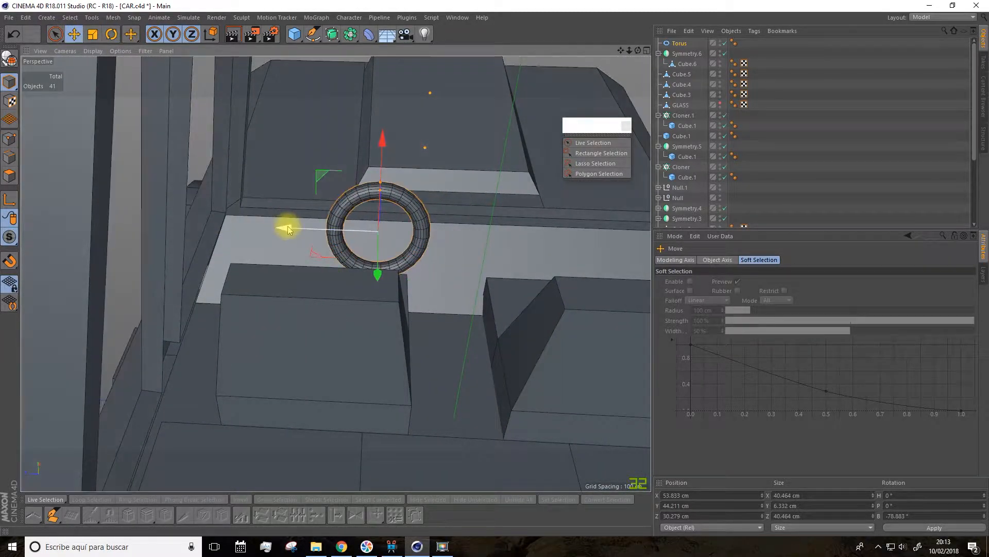
left_click_drag(285, 224, 253, 225)
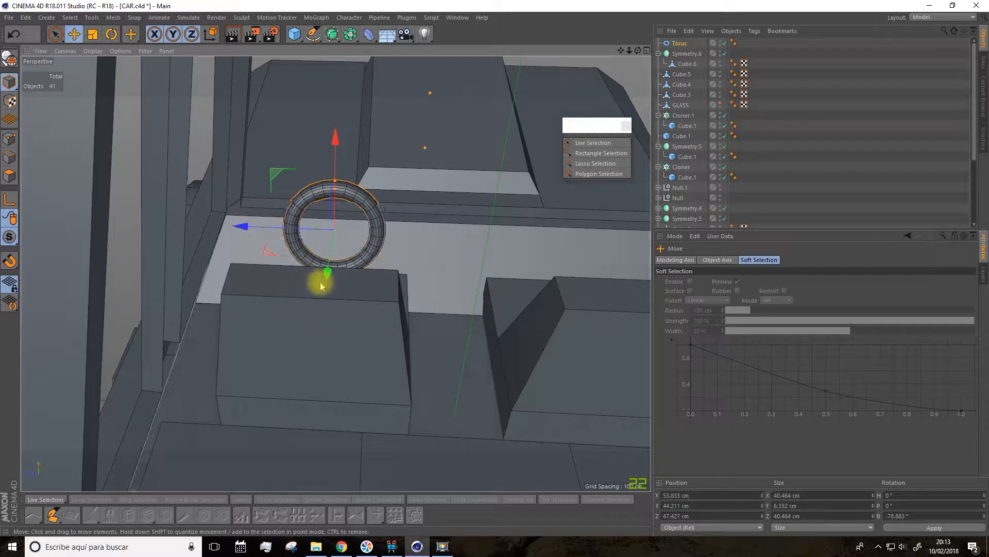
Step: Nudge the front seat Cube.6 inside its symmetry object sideways to Z about 50 cm
left_click(367, 312)
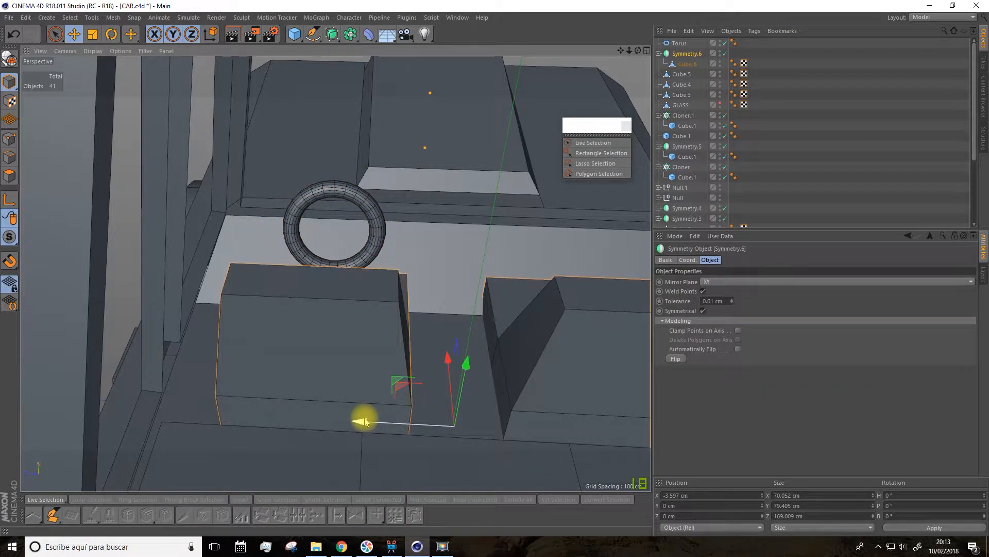
key("ctrl+z")
left_click(685, 63)
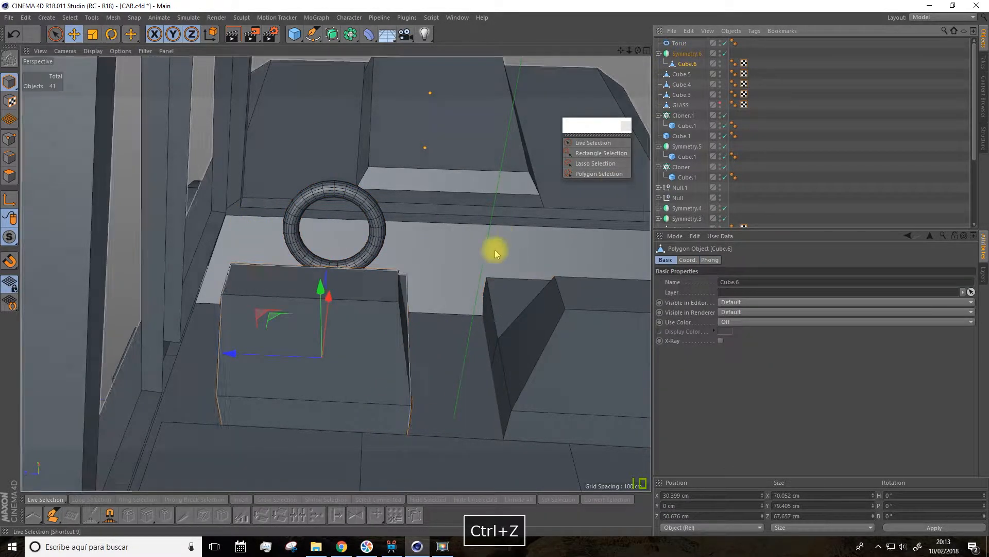
left_click_drag(236, 359, 408, 290)
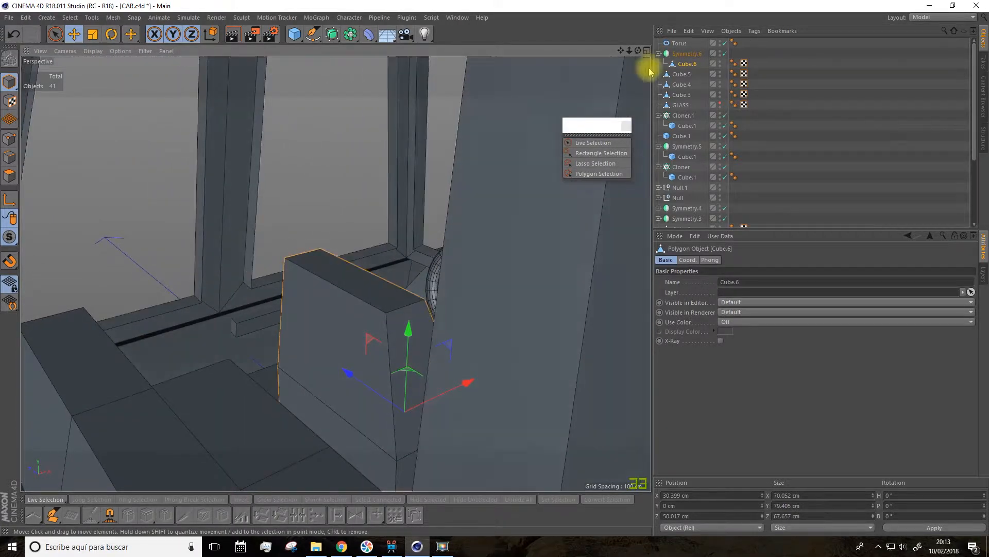
Step: Set the steering-wheel torus's ring segments to 18
left_click_drag(620, 51, 462, 249)
scroll(458, 251, "up", 4)
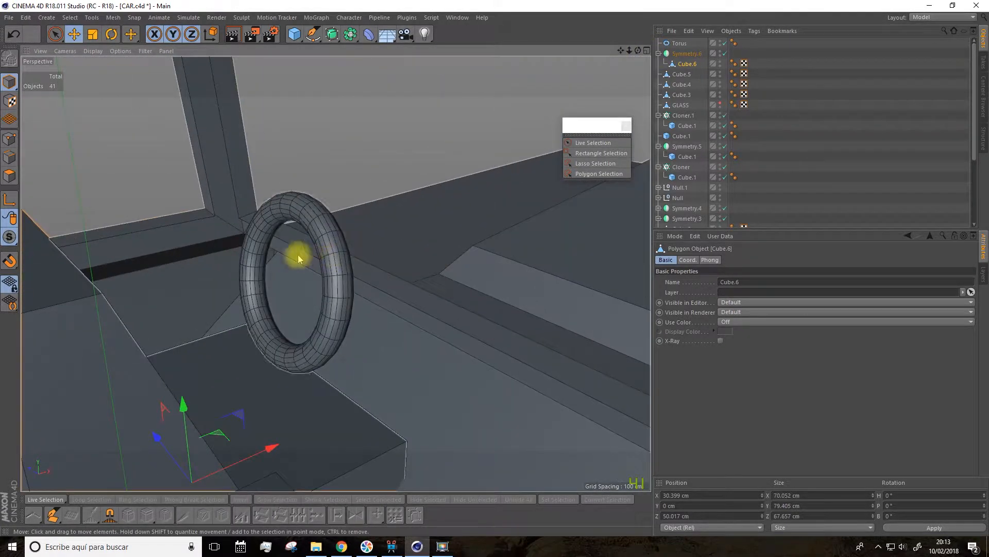
left_click(324, 240)
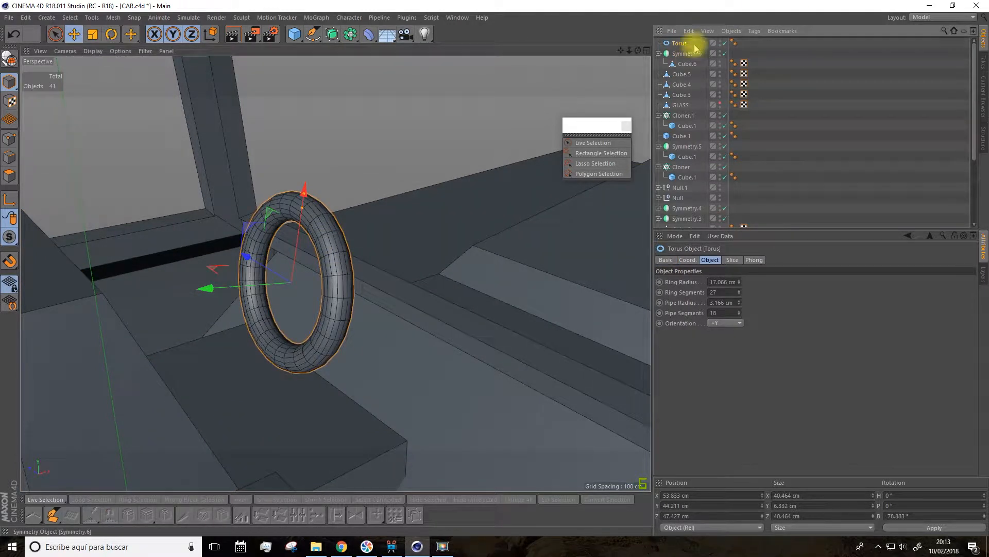
left_click_drag(740, 294, 735, 294)
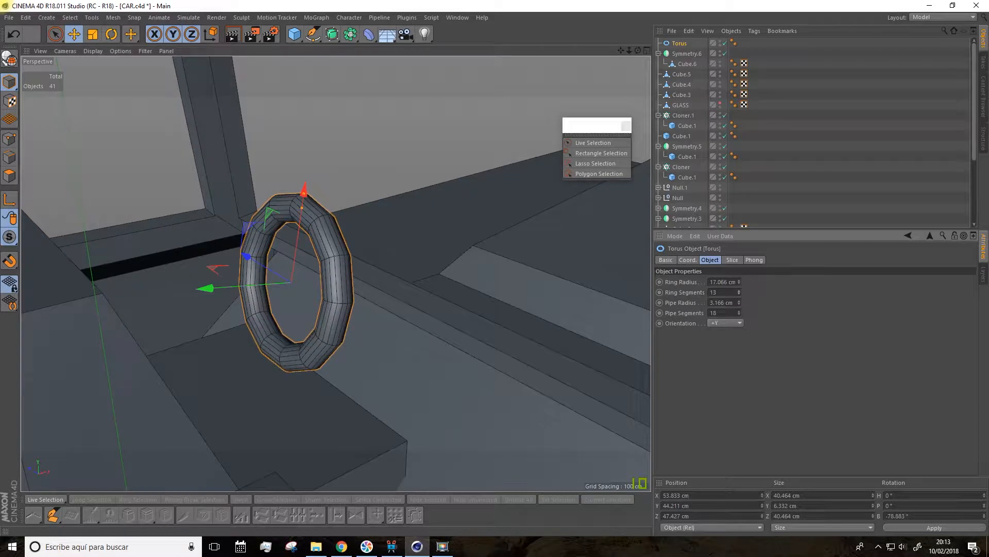
left_click_drag(460, 298, 480, 317, "alt")
left_click(740, 290)
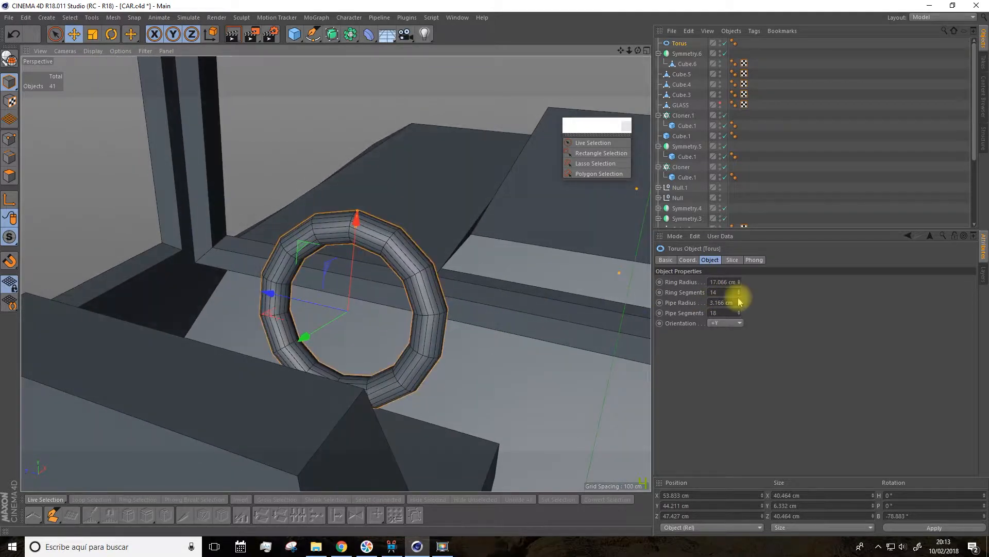
left_click(740, 291)
left_click(740, 291)
left_click(740, 291)
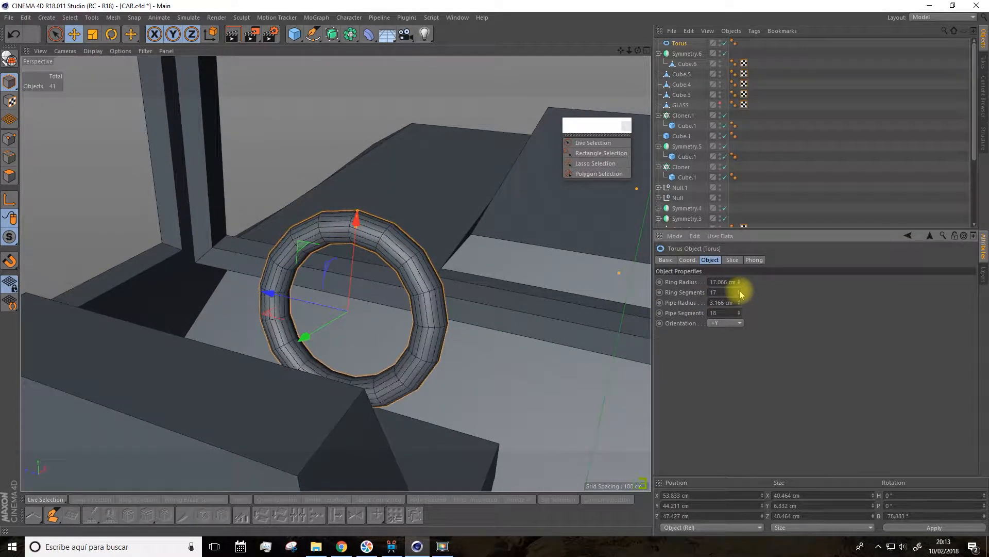
left_click(740, 290)
Step: Reduce the torus's pipe segments to 15
left_click_drag(420, 309, 399, 302, "alt")
scroll(364, 294, "up", 2)
left_click(739, 315)
left_click(739, 315)
left_click(739, 315)
left_click(739, 315)
left_click(740, 311)
left_click_drag(477, 294, 444, 297, "alt")
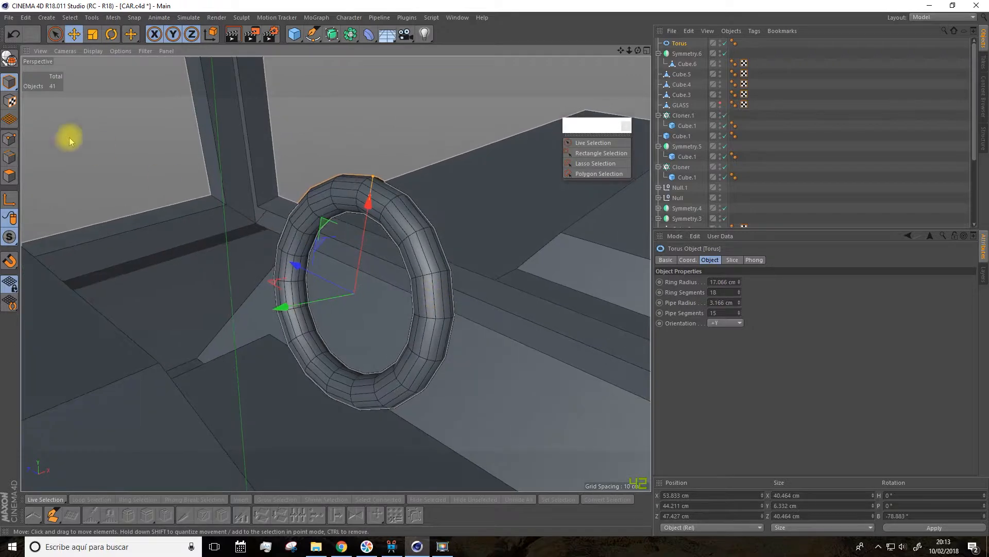
left_click(9, 59)
scroll(137, 159, "up", 5)
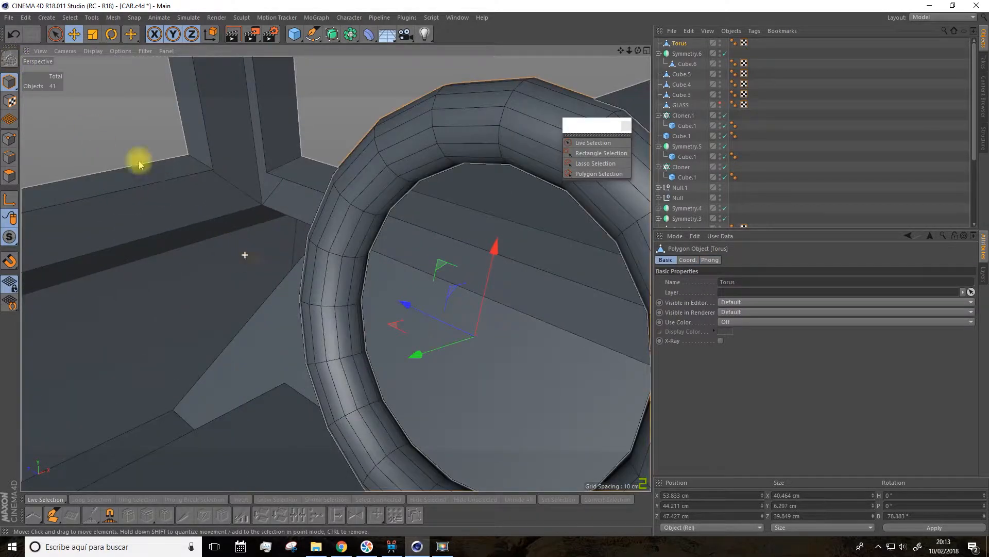
key("ctrl+z")
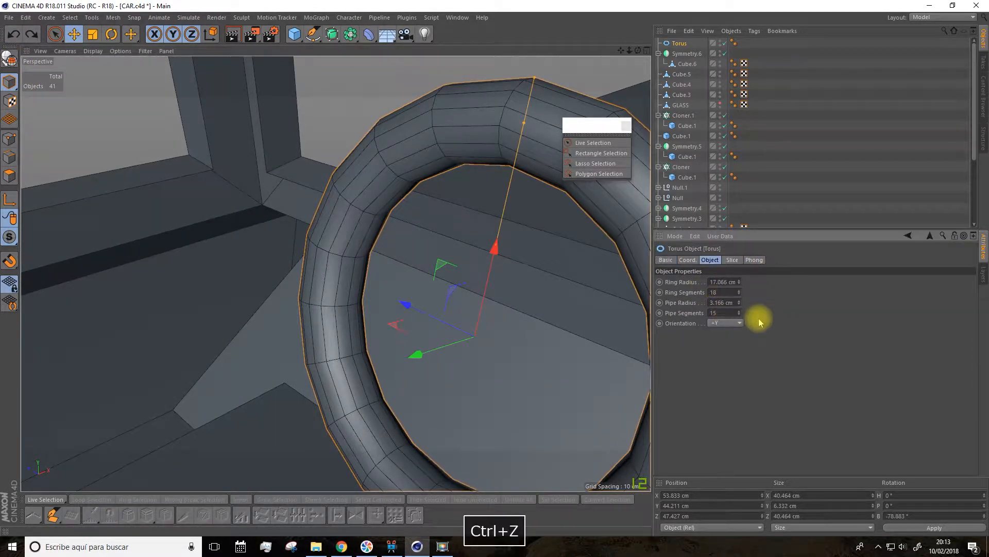
Step: Set the torus's pipe segments to 8
left_click(739, 311)
left_click(740, 311)
left_click(740, 311)
left_click(739, 311)
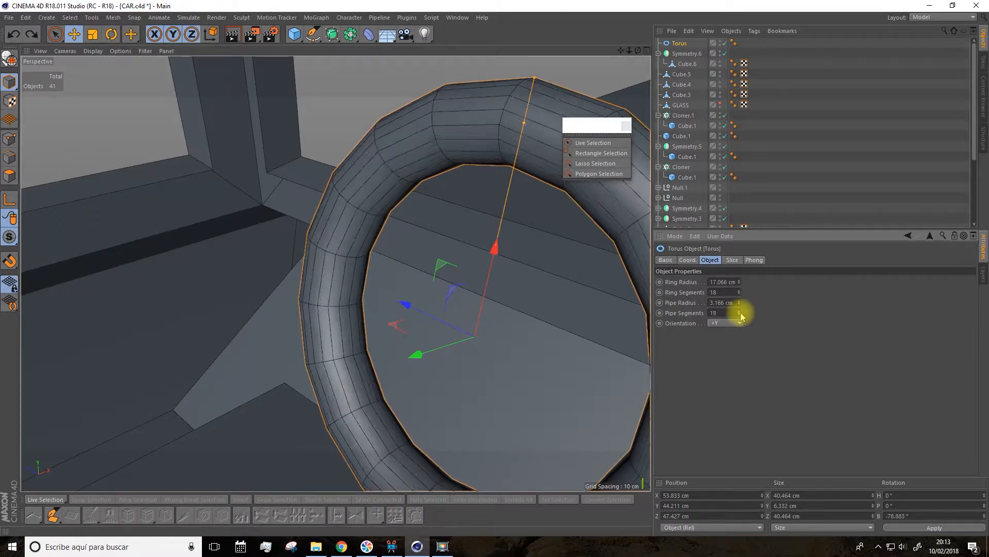
left_click_drag(740, 314, 740, 320)
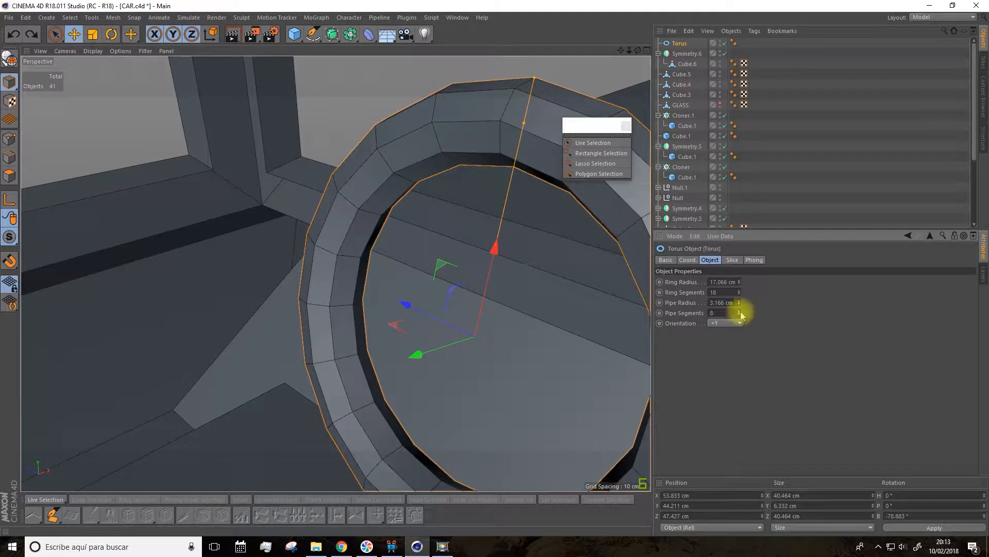
Step: Try a thinner pipe radius of 2.166 cm with 9 pipe segments on the torus, and undo these changes
left_click(740, 305)
left_click(740, 311)
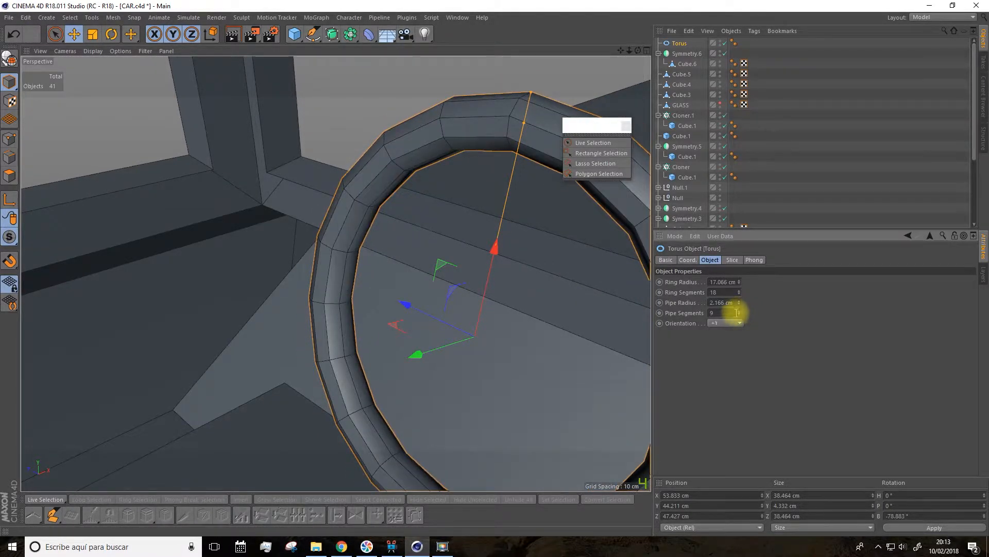
scroll(408, 314, "down", 5)
mouse_move(443, 327)
left_mouse_down("alt")
mouse_move(473, 329)
mouse_move(458, 322)
left_mouse_up("alt")
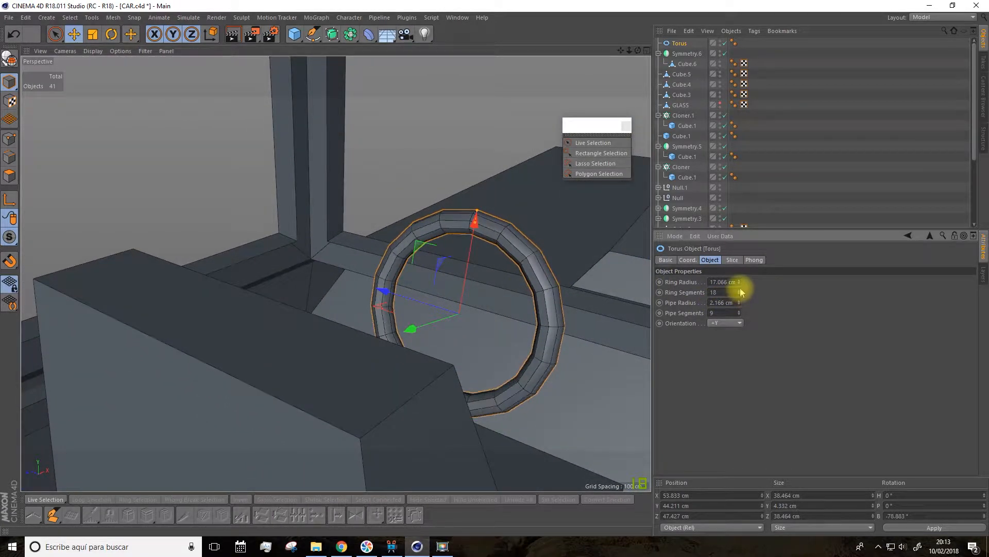
left_click(739, 304)
left_click(741, 301)
left_click(741, 301)
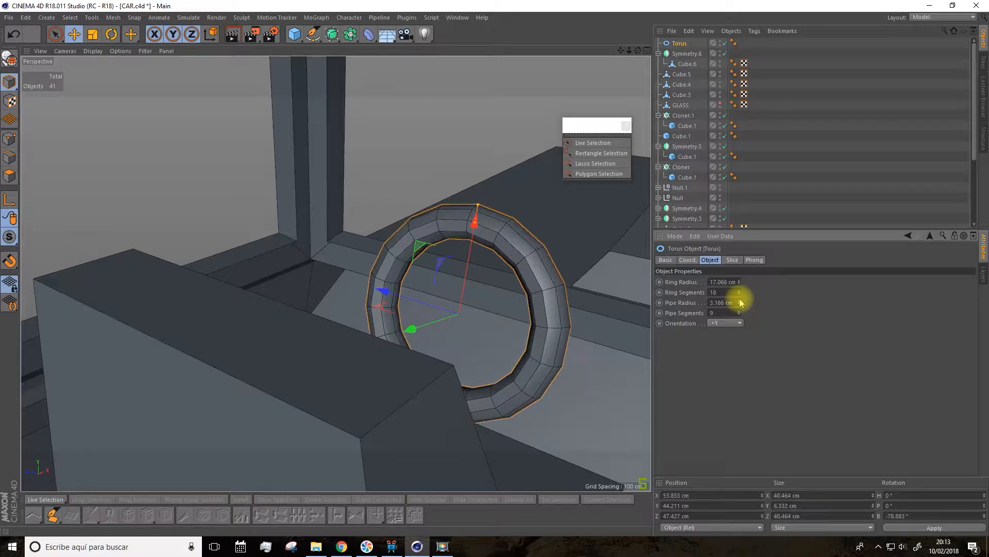
left_click(739, 304)
scroll(505, 309, "up", 3)
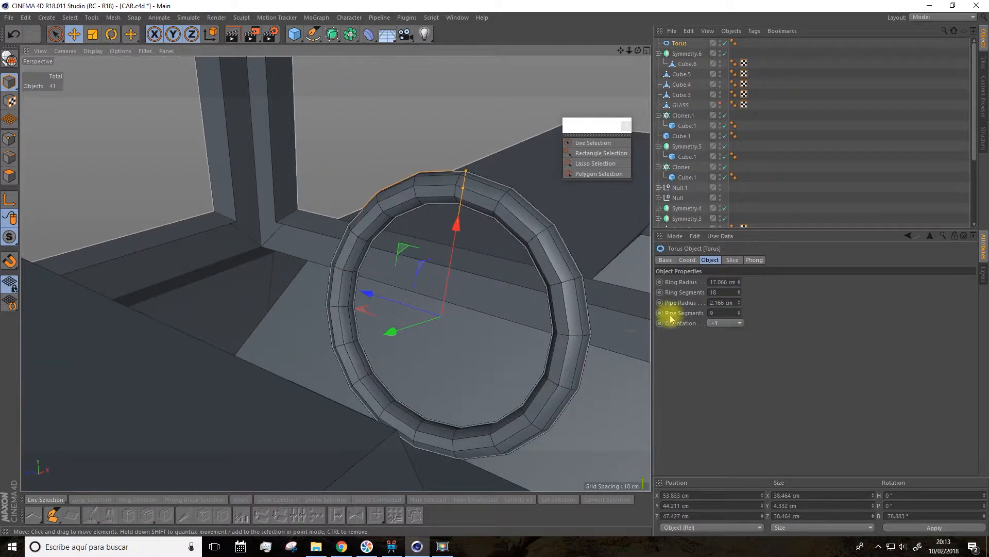
key("ctrl+z")
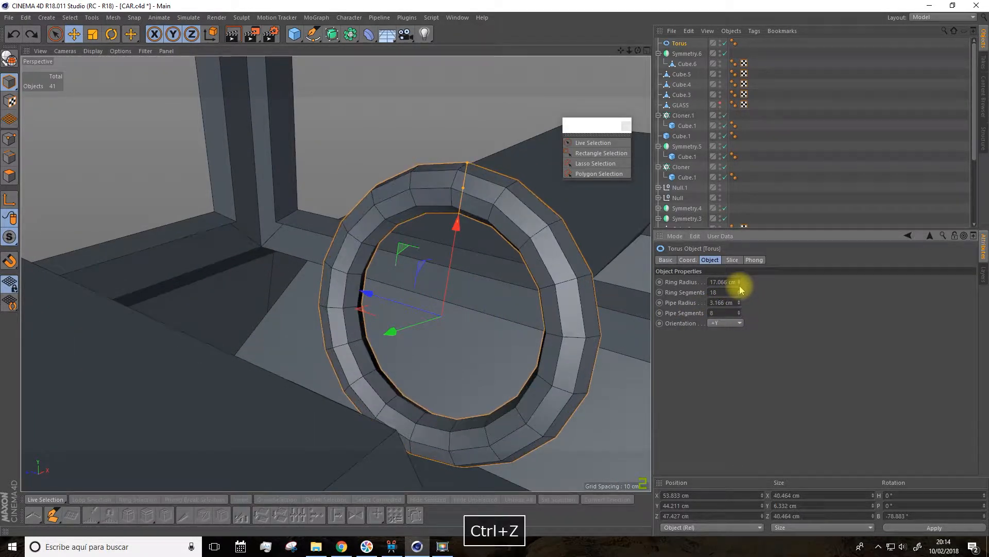
Step: Set the torus's pipe segments to 9, keeping 18 ring segments
left_click_drag(404, 287, 369, 289, "alt")
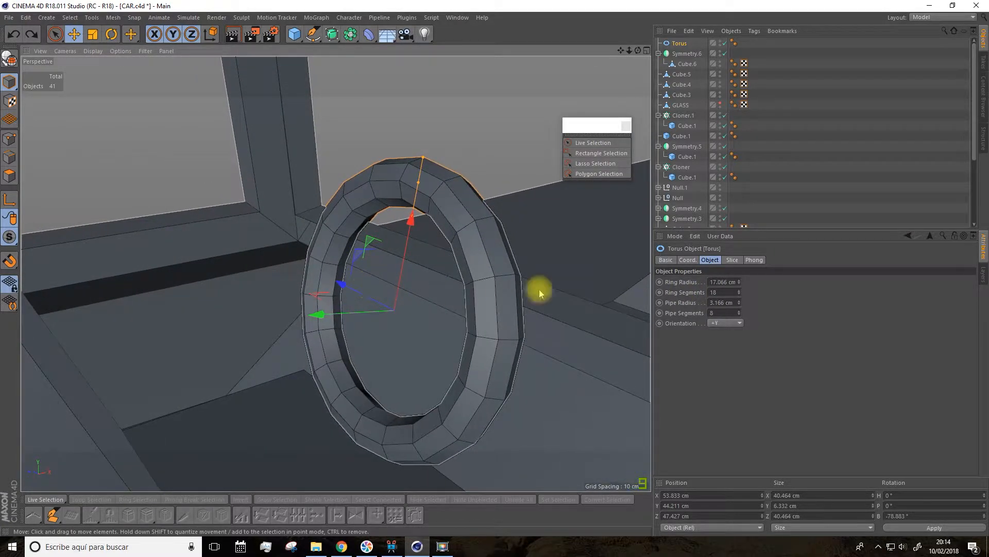
left_click(724, 292)
left_click(740, 291)
left_click(739, 293)
left_click(739, 311)
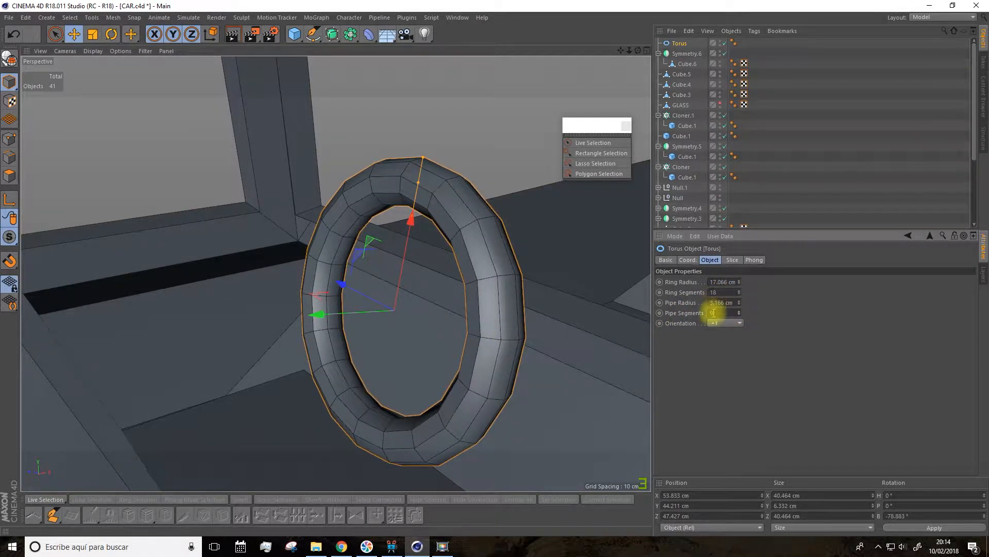
Step: Make the torus editable and select the two opposite polygons at mid-height on its inner rim
left_click_drag(515, 322, 490, 325, "alt")
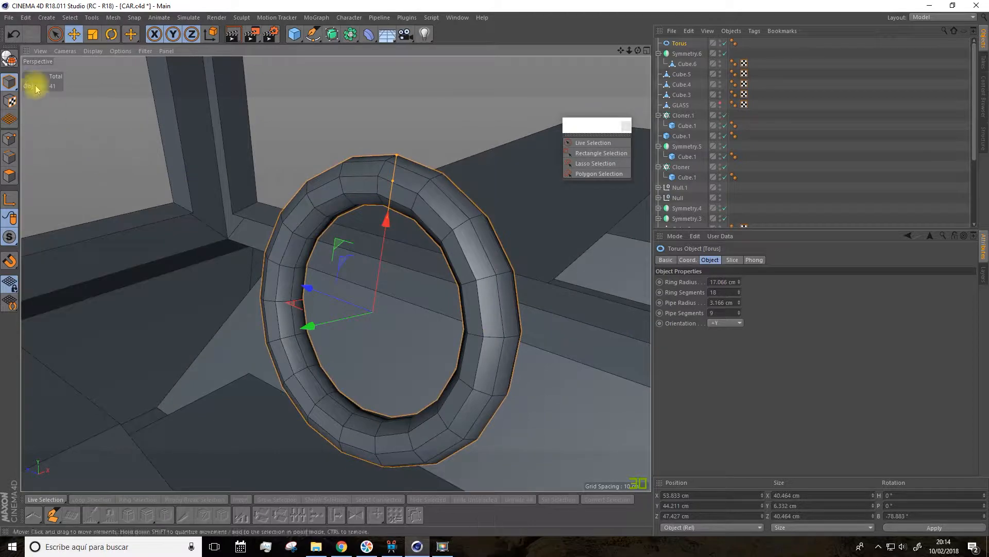
left_click(17, 63)
left_click(9, 176)
left_click_drag(206, 265, 477, 306, "alt")
left_click(188, 296)
scroll(482, 306, "up", 3)
left_click_drag(621, 51, 567, 44)
left_click_drag(514, 224, 550, 227, "alt")
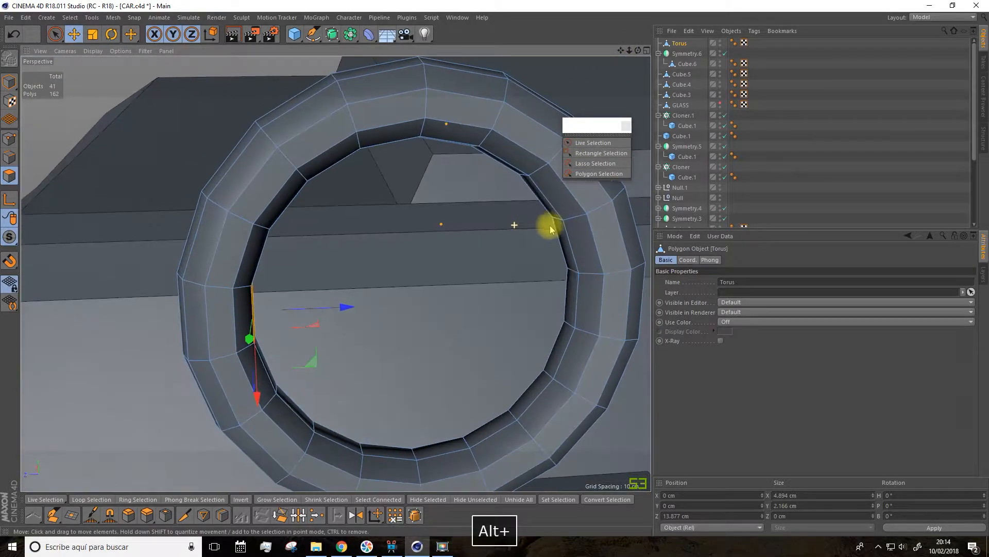
left_click(566, 289, "shift")
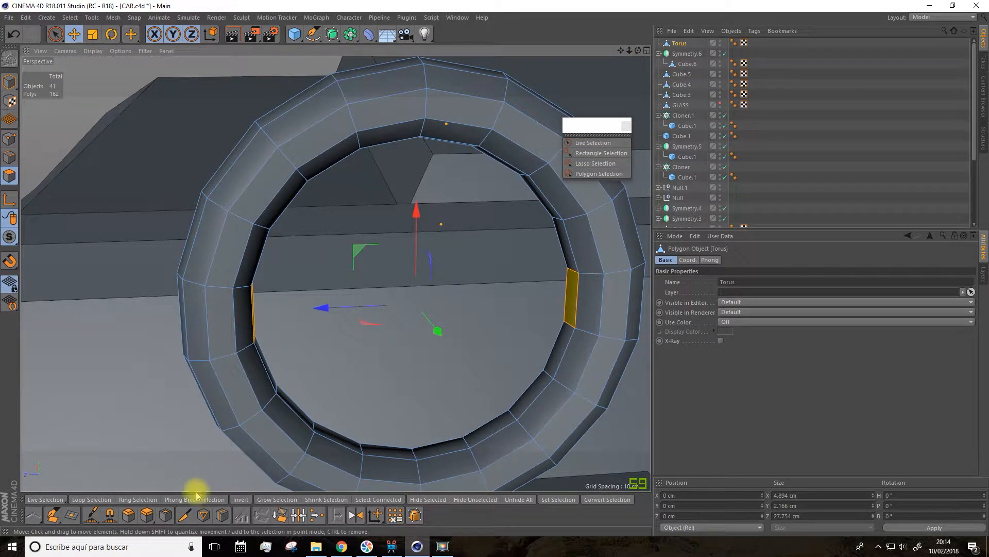
Step: With the Polygon Pen in point mode, draw a four-sided face across the wheel's opening between opposite inner-rim points as the spoke's front
left_click(52, 512)
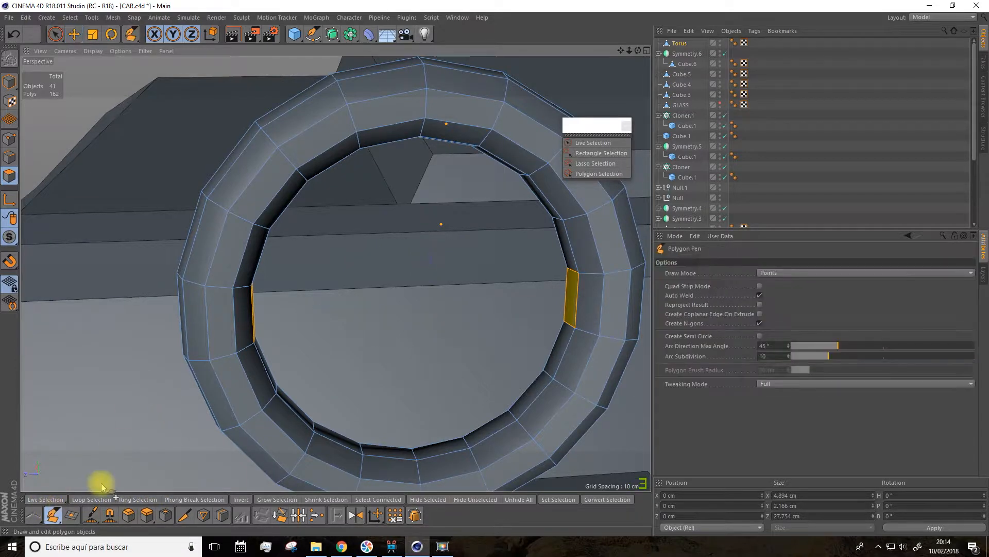
left_click(12, 135)
left_click_drag(133, 221, 94, 227, "alt")
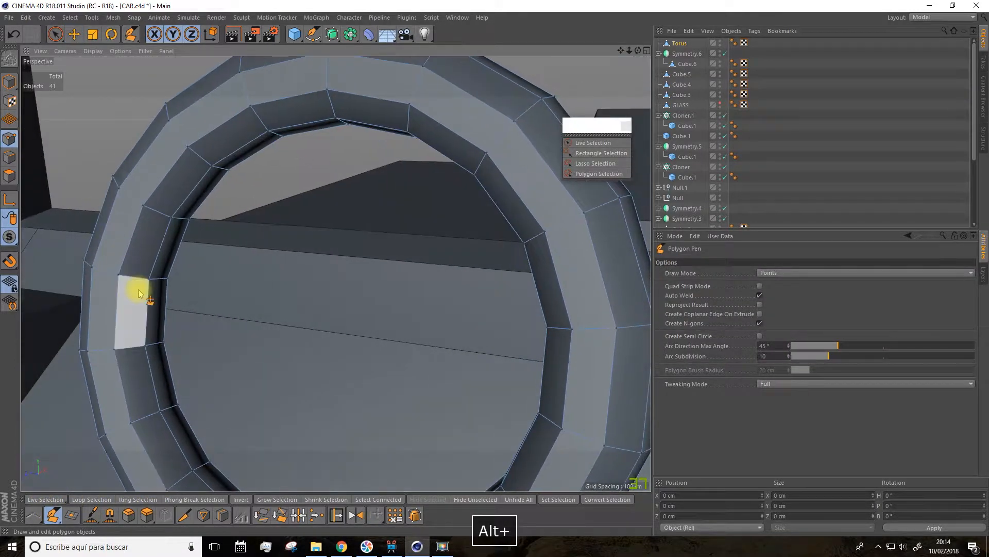
left_click_drag(174, 293, 258, 305, "alt")
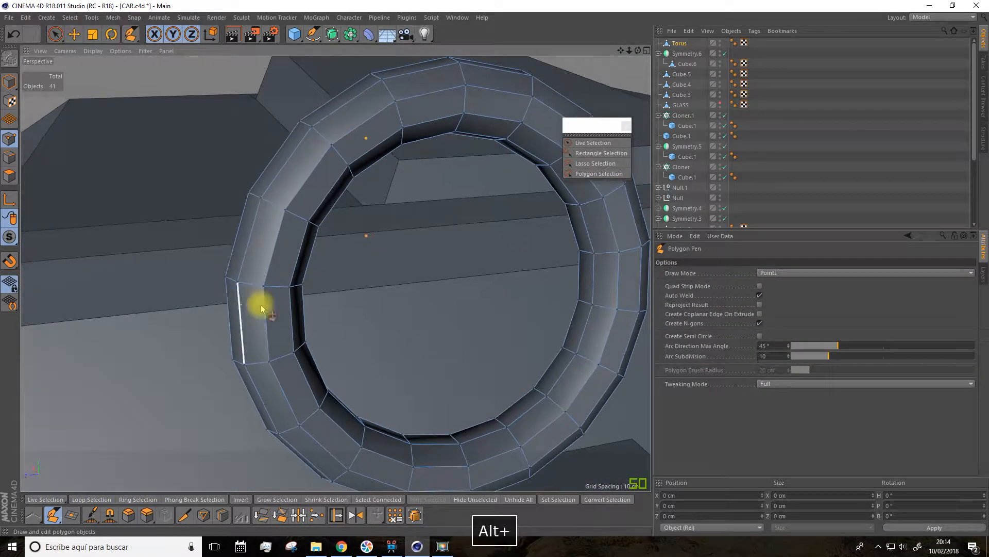
left_click(594, 254)
left_click(593, 306)
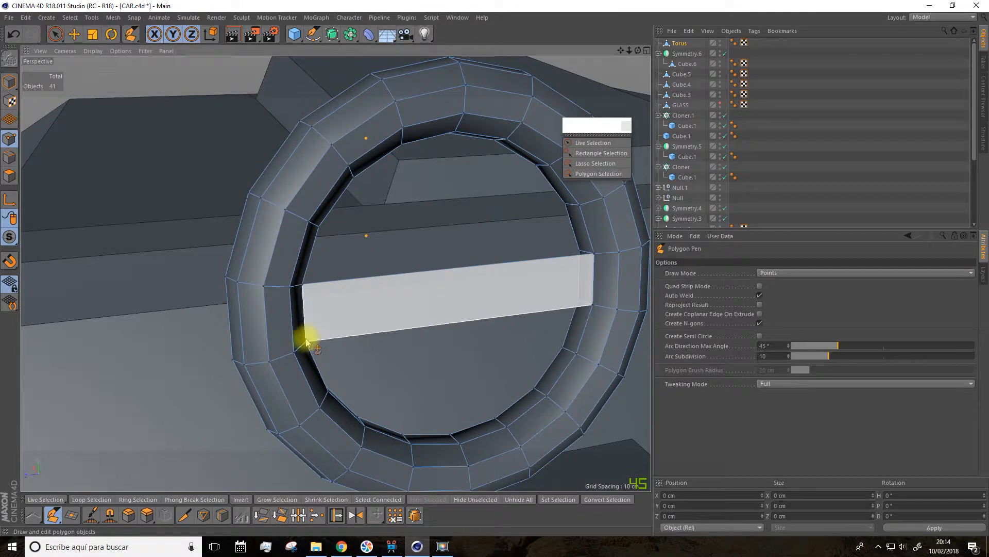
left_click(306, 344)
Step: Draw the spoke's top face with the Polygon Pen, connecting its upper front edge to the rim points behind it
left_click_drag(325, 333, 337, 298, "alt")
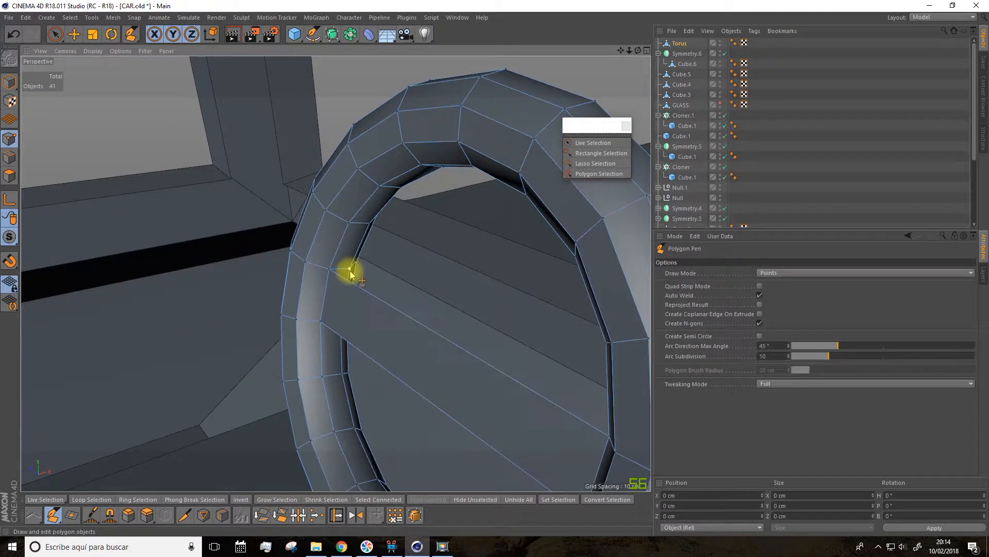
left_click_drag(402, 294, 492, 364, "alt")
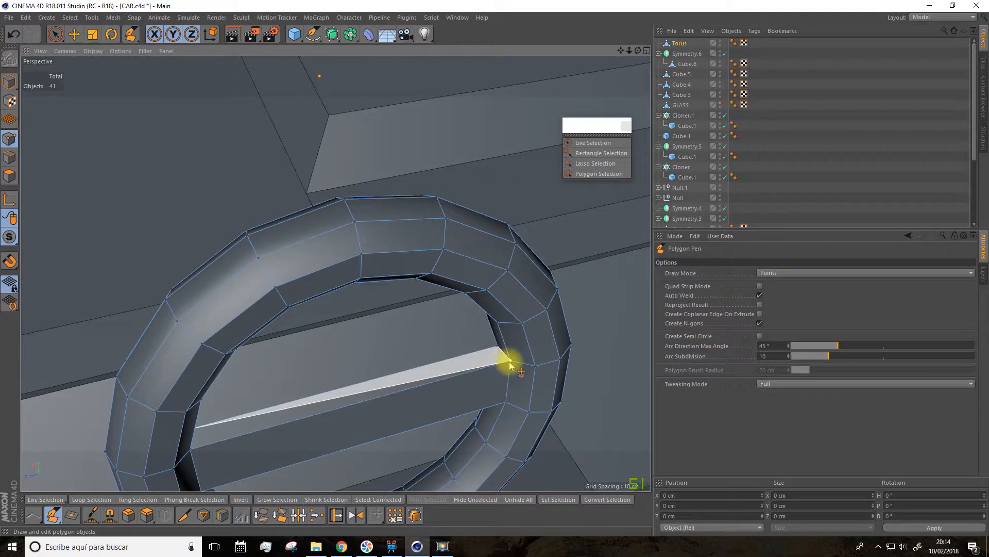
left_click_drag(230, 453, 287, 332, "alt")
Step: Draw the spoke's bottom face with the Polygon Pen, connecting its lower front edge to the rim points behind it
left_click_drag(621, 50, 585, 4)
scroll(291, 338, "up", 2)
left_click_drag(291, 337, 99, 365, "alt")
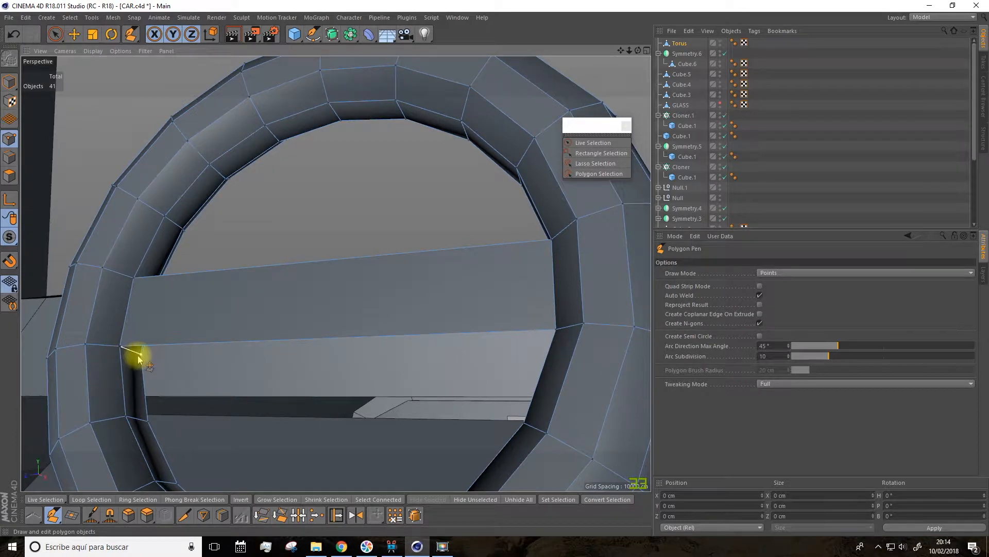
left_click_drag(298, 375, 328, 377, "alt")
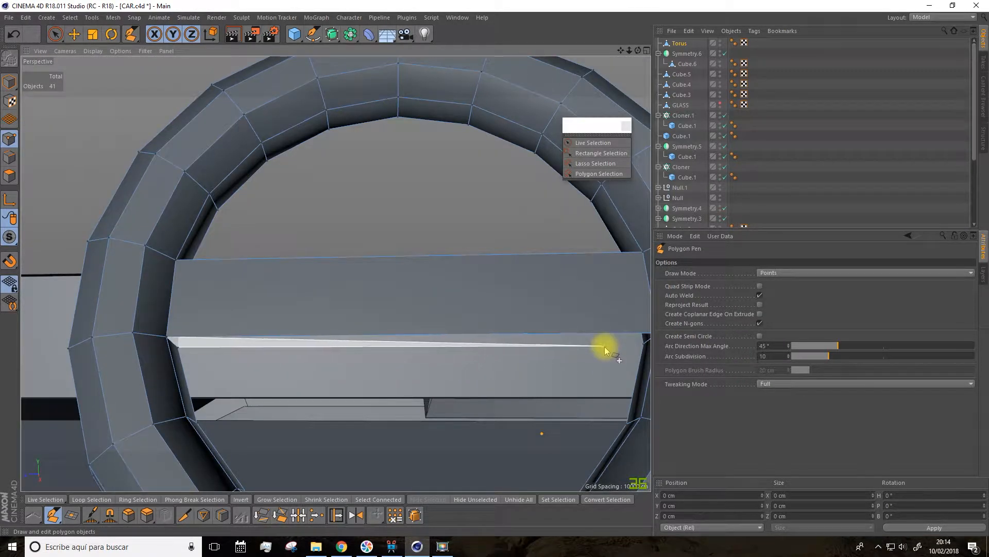
left_click_drag(604, 347, 610, 337, "alt")
left_click_drag(619, 48, 578, 44)
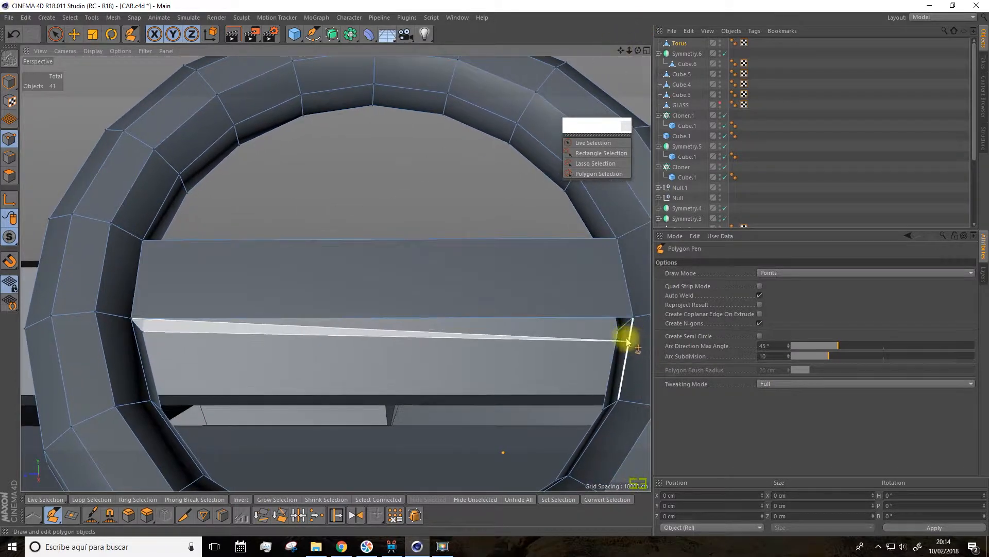
Step: Close the back of the spoke with a four-sided Polygon Pen face between the rear rim points on both sides
left_click_drag(591, 348, 342, 316, "alt")
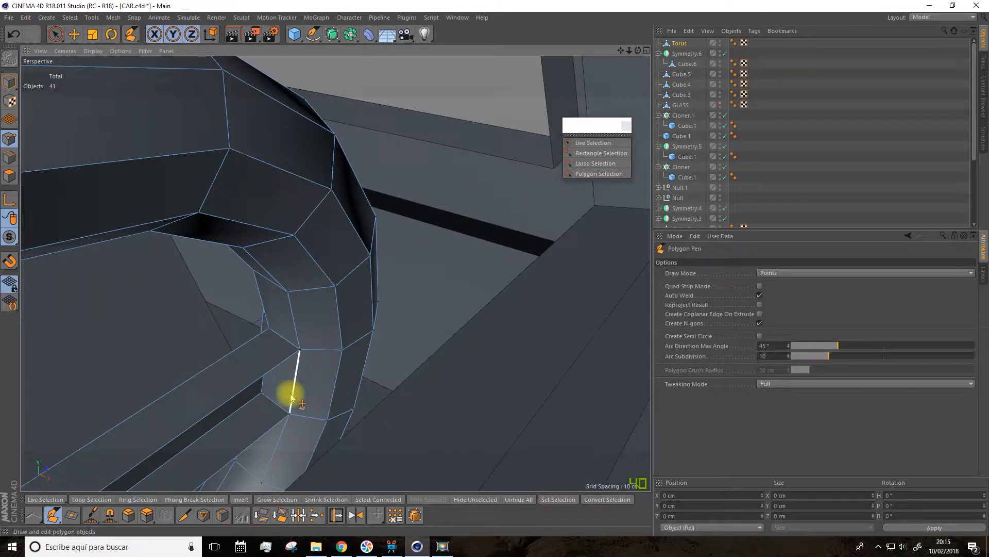
left_click_drag(249, 433, 624, 443, "alt")
left_click_drag(621, 50, 662, 77)
left_click_drag(401, 251, 320, 279, "alt")
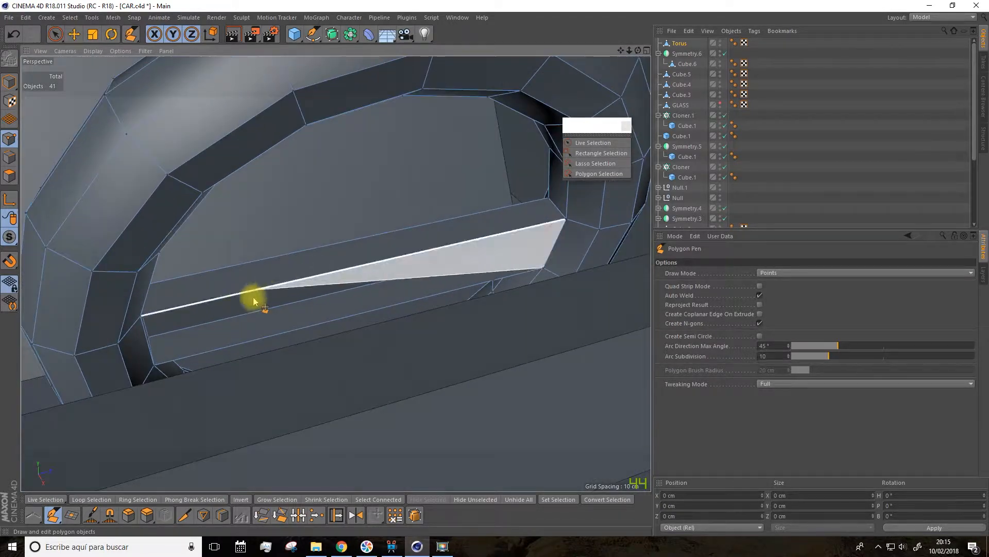
left_click(155, 366)
Step: Select the spoke's front polygon and divide it into three equal sections with two loop cuts restricted to the selection
left_click_drag(221, 291, 605, 98, "alt")
left_click_drag(620, 50, 809, 10)
left_click_drag(638, 51, 593, 44)
left_click_drag(327, 227, 350, 213, "alt")
scroll(310, 339, "down", 1)
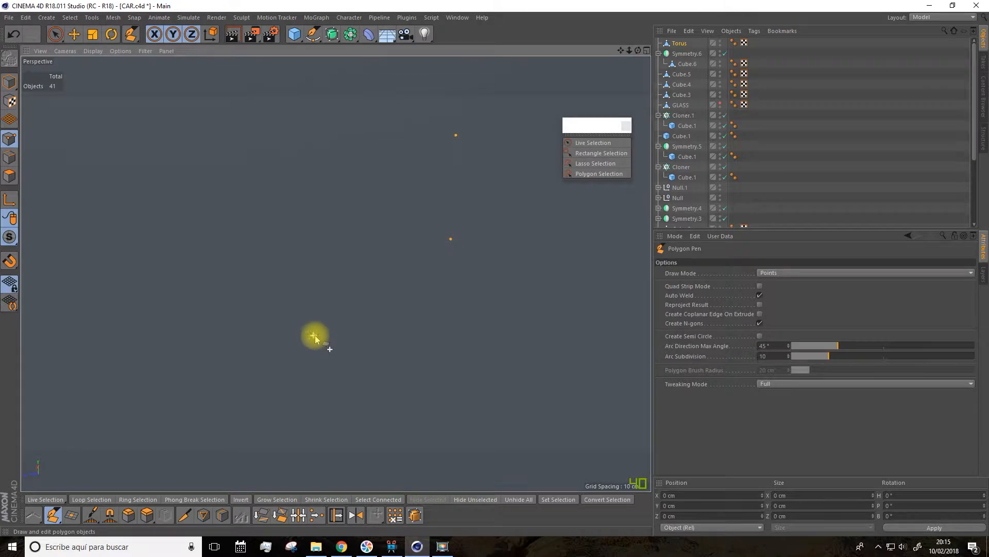
scroll(318, 323, "up", 4)
scroll(441, 217, "down", 1)
left_click_drag(619, 50, 645, 108)
left_click(56, 35)
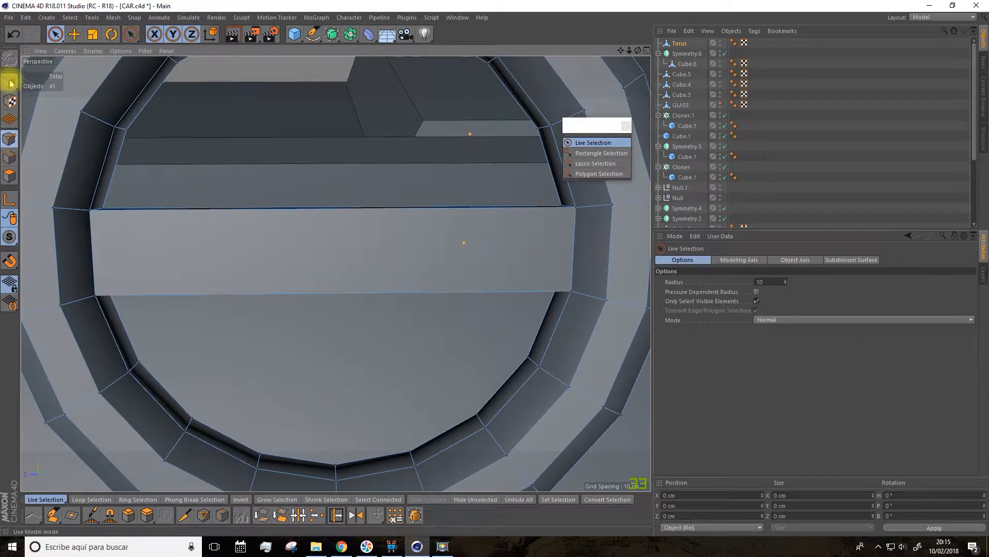
left_click(21, 177)
left_click(304, 208)
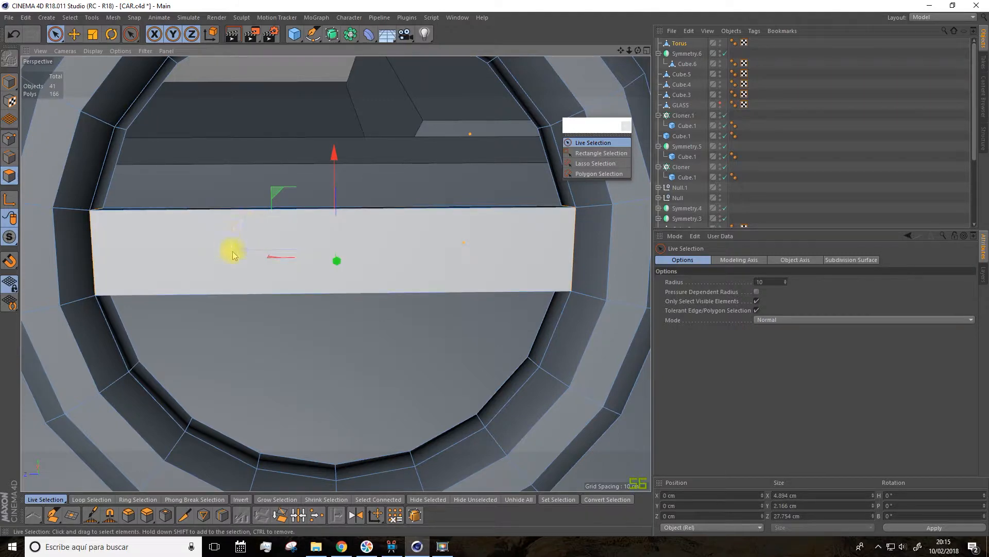
mouse_move(310, 221)
left_mouse_down("alt")
mouse_move(283, 248)
mouse_move(304, 233)
left_mouse_up("alt")
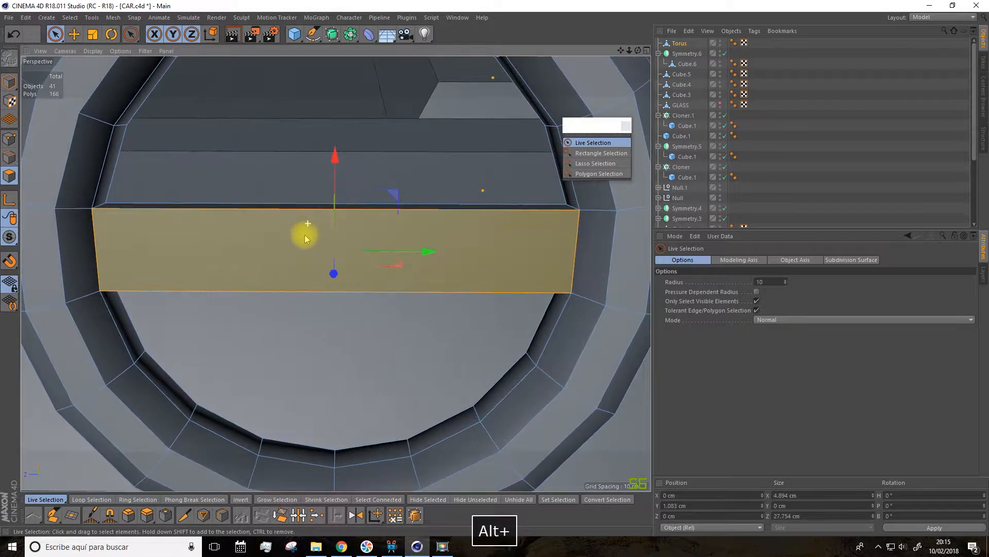
left_click(220, 516)
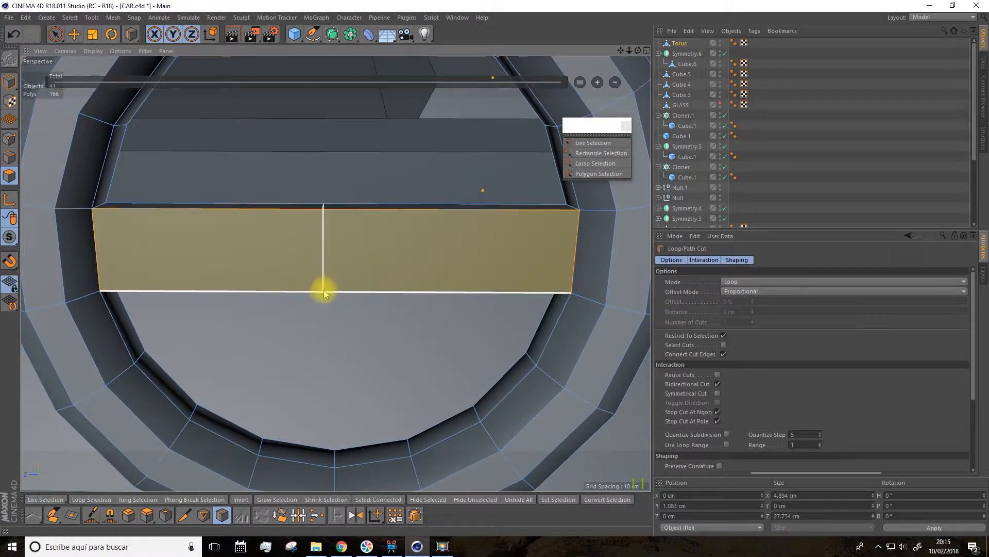
left_click(325, 292)
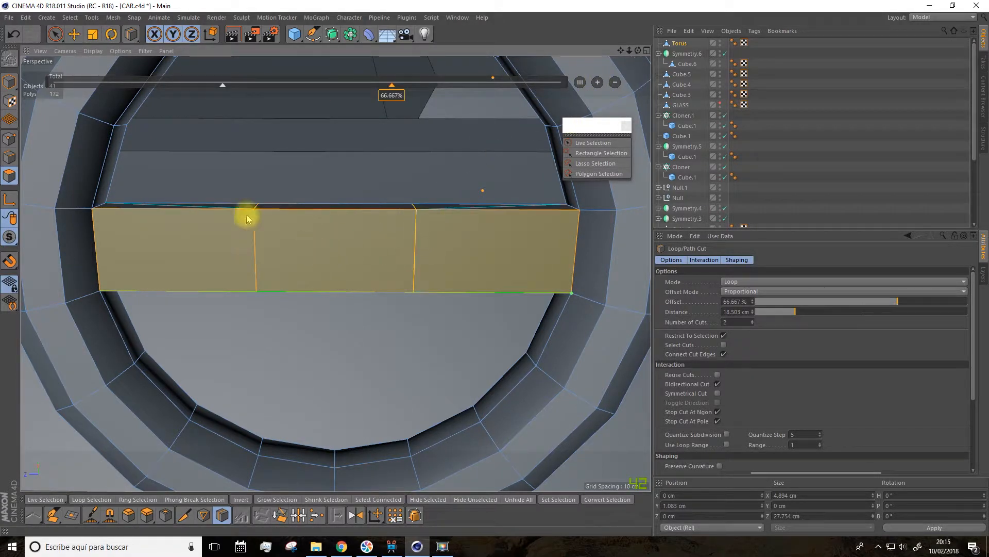
Step: Extrude the front's middle section about 1 cm outward, then extend its upper side 2 cm, tapered to about 4.67 cm wide
key("9")
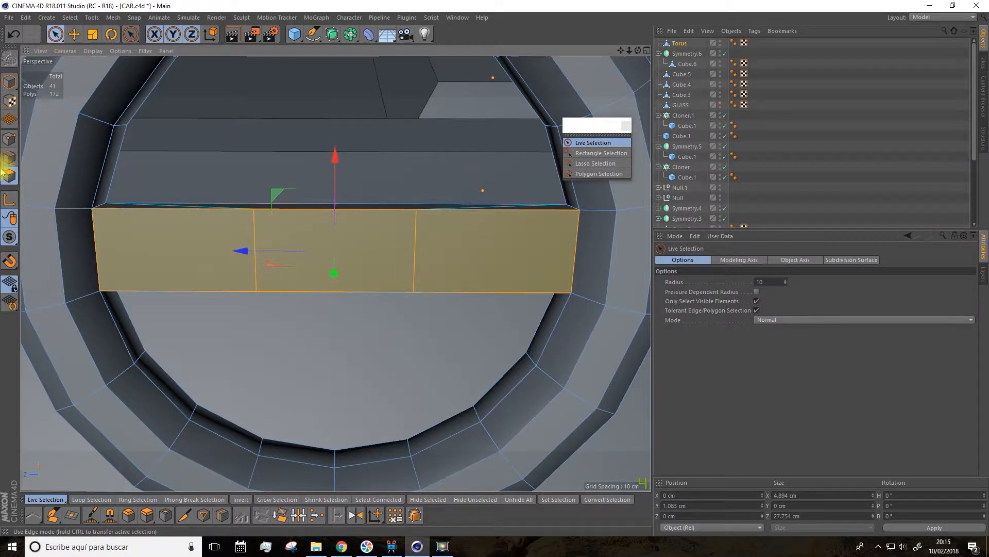
left_click(282, 229)
left_click_drag(283, 230, 159, 540, "alt")
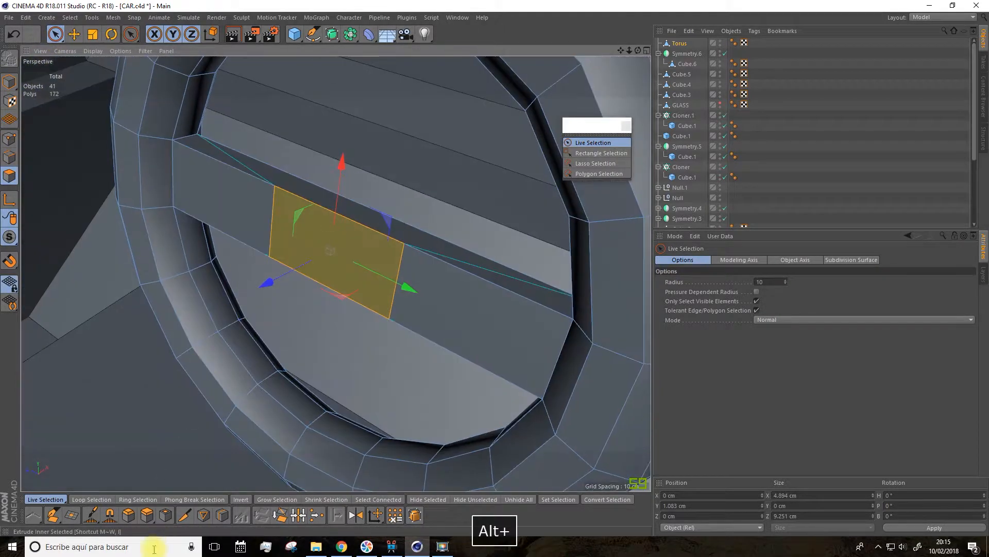
left_click(146, 515)
left_click_drag(291, 399, 477, 184)
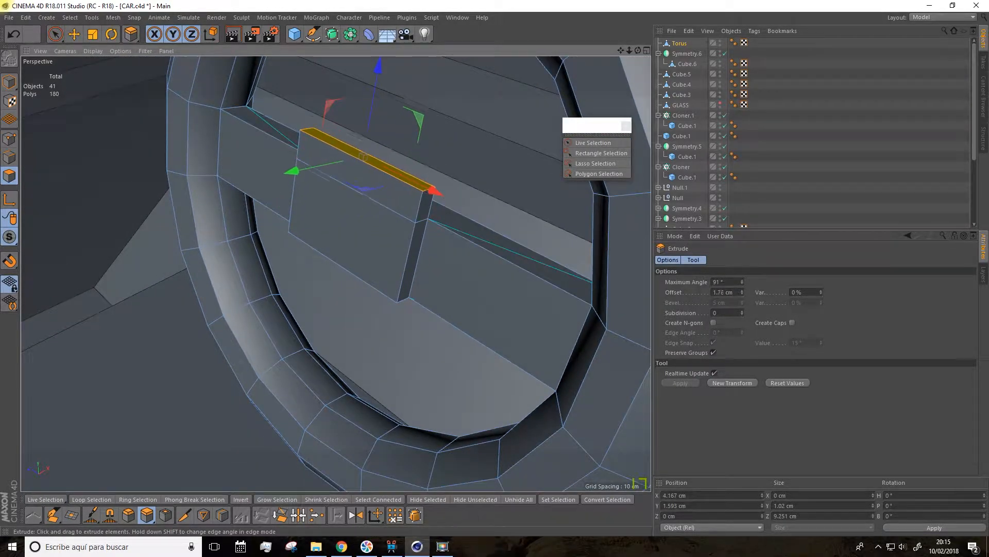
key("t")
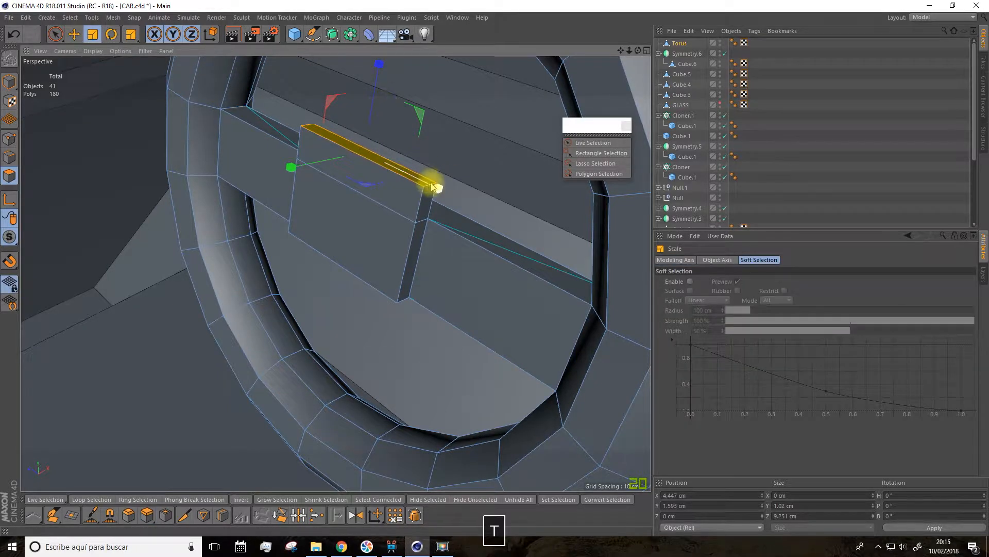
left_click_drag(341, 336, 361, 257, "alt")
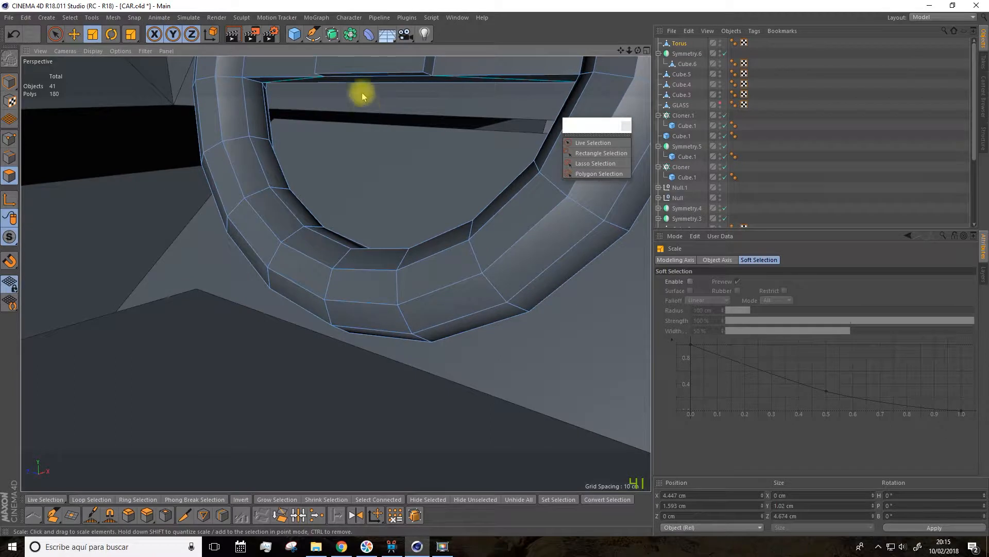
Step: Extrude the lower side of the central hub block 2.27 cm and scale its end narrower
left_click(359, 77)
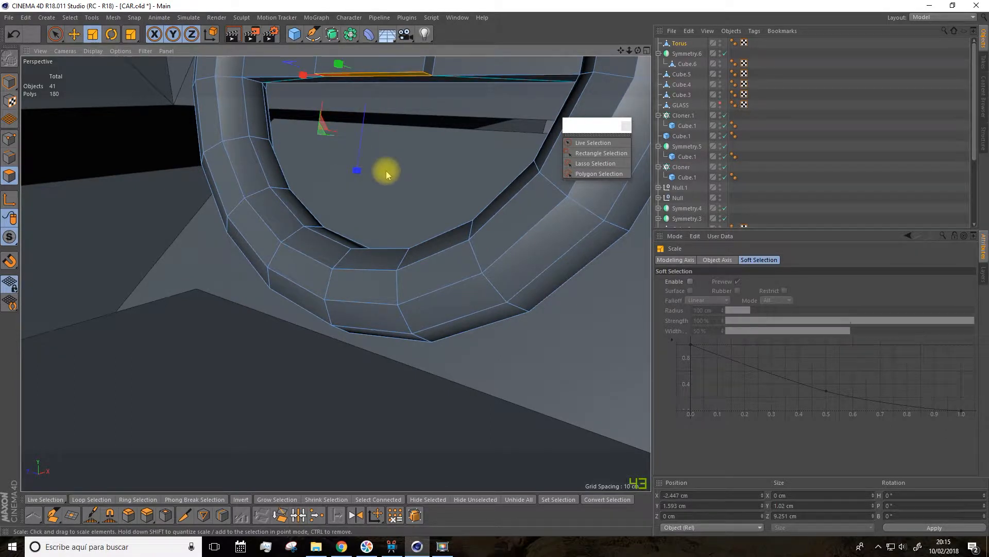
left_click(145, 514)
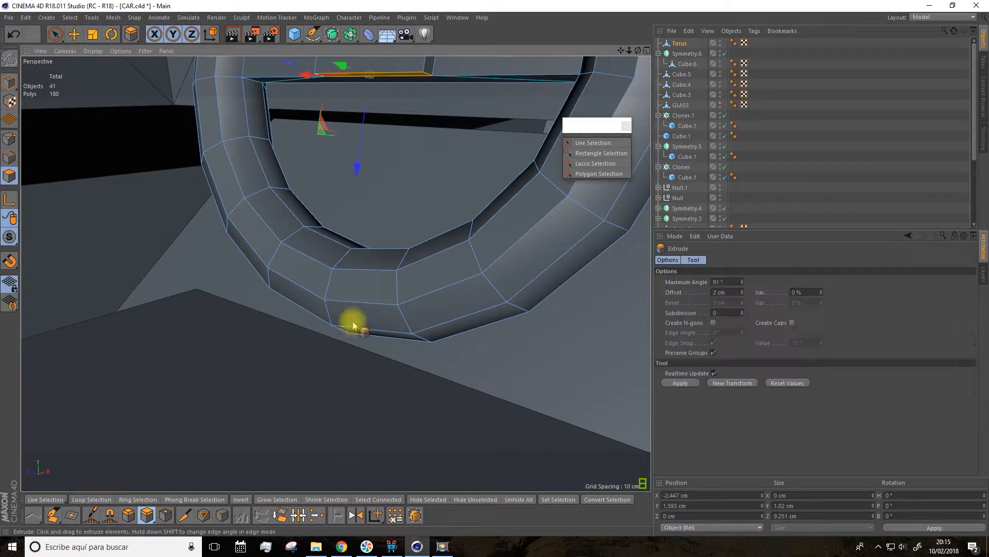
left_click_drag(395, 192, 396, 200)
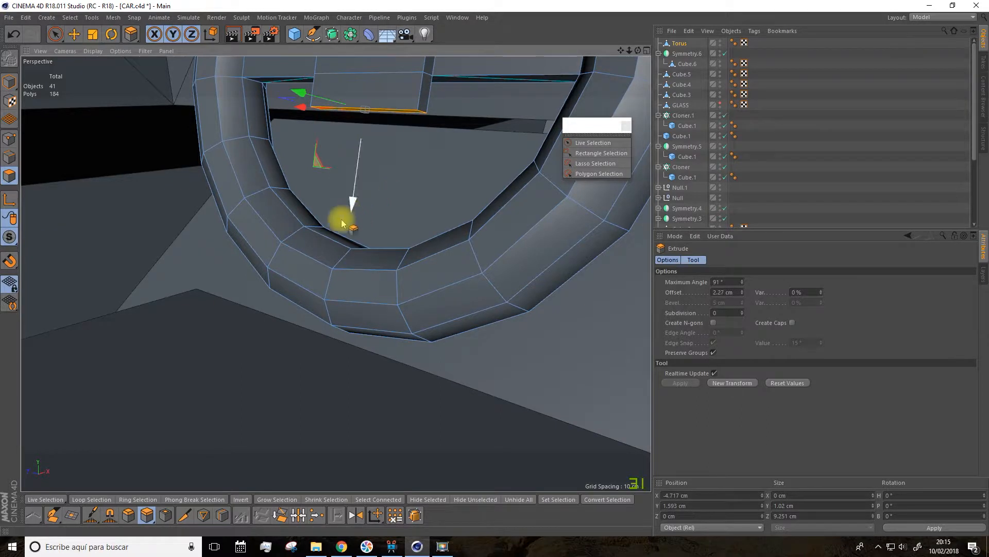
key("t")
left_click_drag(323, 120, 321, 120)
Step: Select the spoke's inverted back polygon and the adjoining inverted faces and reverse their normals
left_click_drag(637, 51, 616, 79)
left_click_drag(483, 156, 409, 153, "alt")
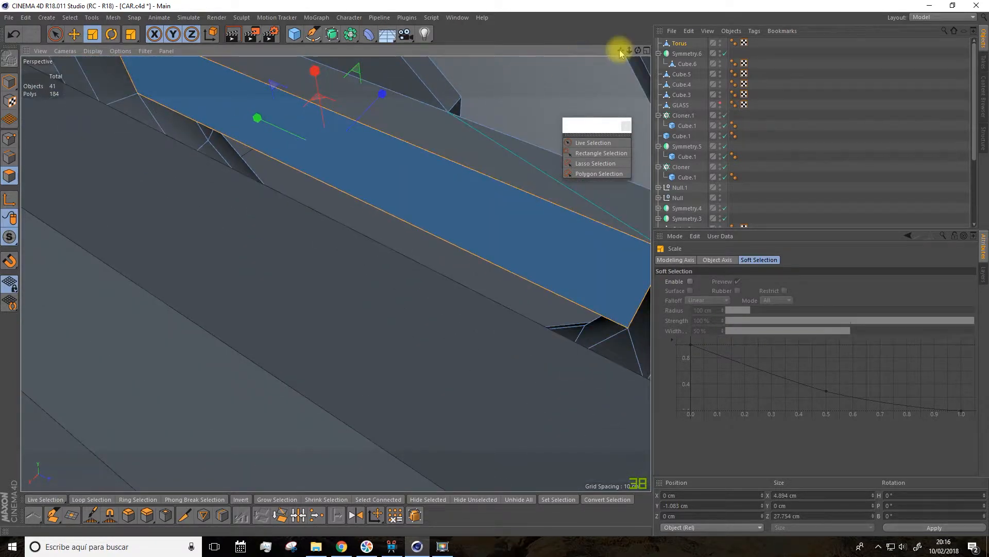
left_click_drag(621, 50, 614, 54)
left_click(412, 168)
left_click_drag(393, 242, 464, 316, "alt")
left_click(471, 332)
left_click_drag(484, 226, 446, 181, "alt")
left_click(434, 126, "shift")
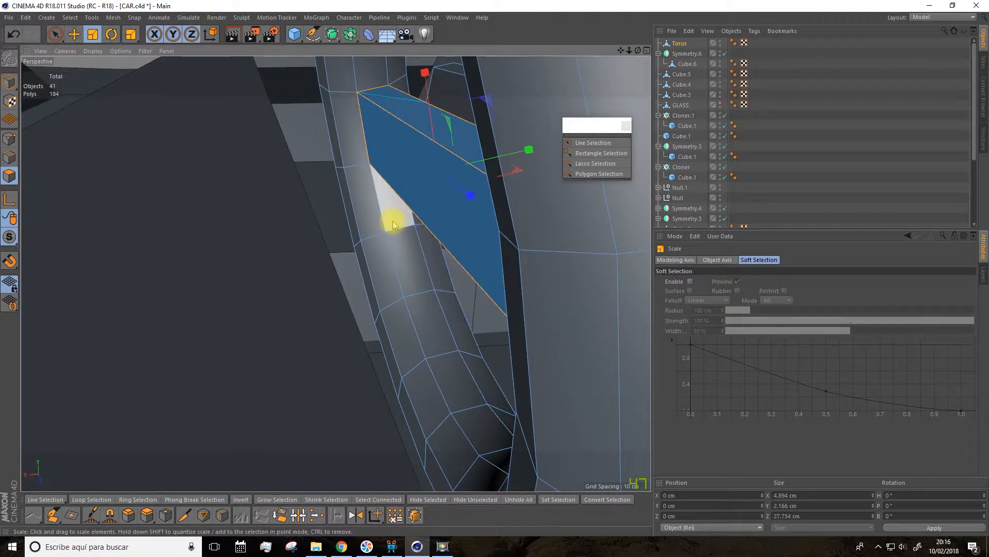
right_click(437, 198)
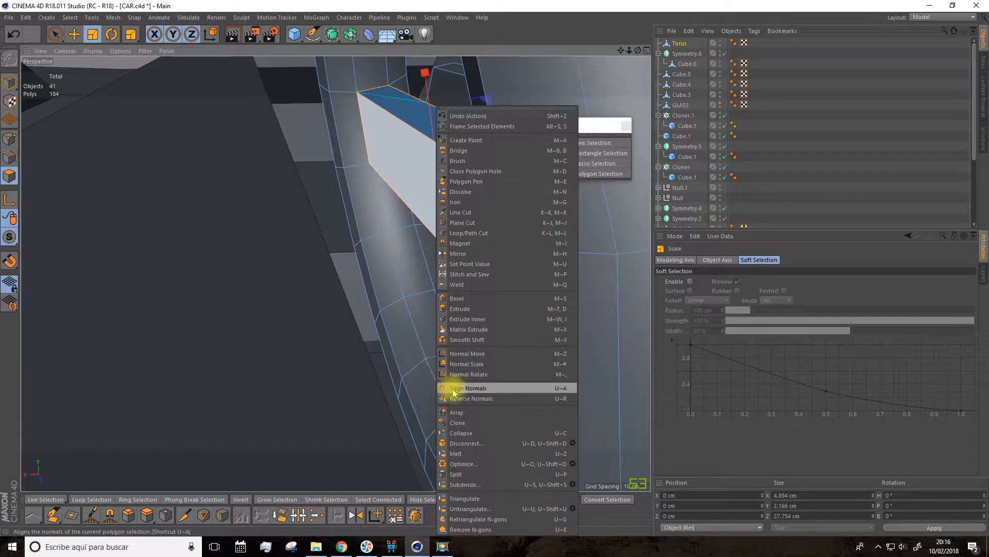
left_click(484, 403)
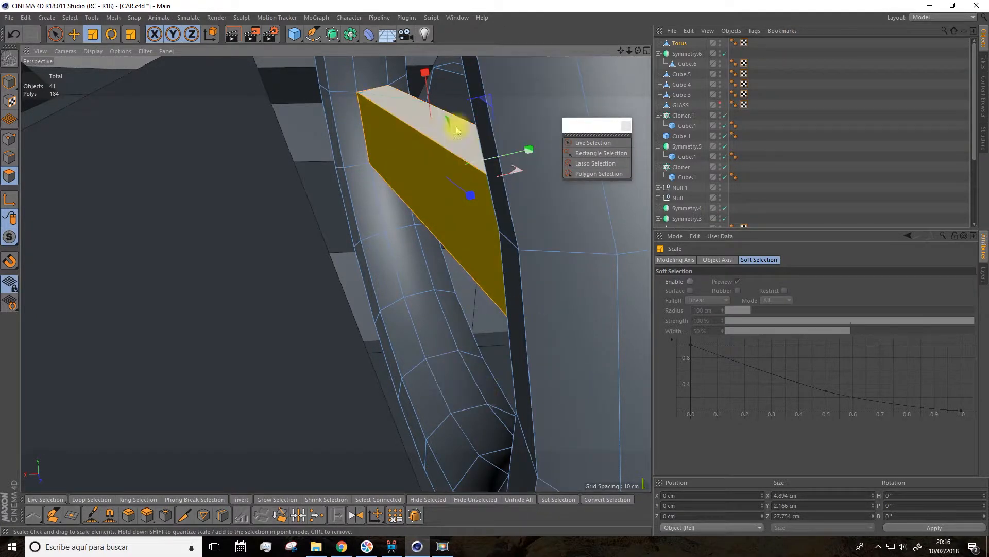
Step: Divide the spoke's back polygon into three equal sections with two loop cuts restricted to the selection
left_click_drag(464, 166, 410, 235, "alt")
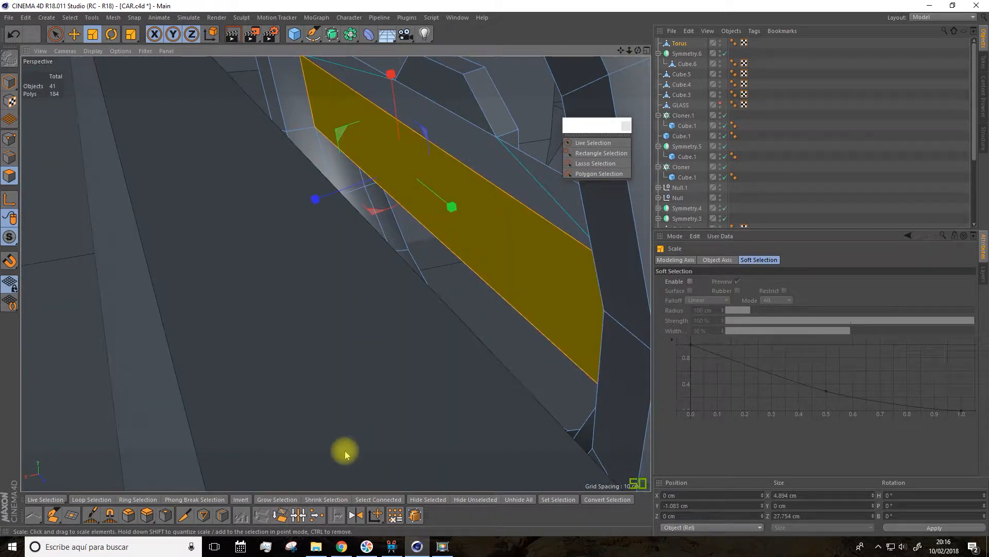
left_click(220, 516)
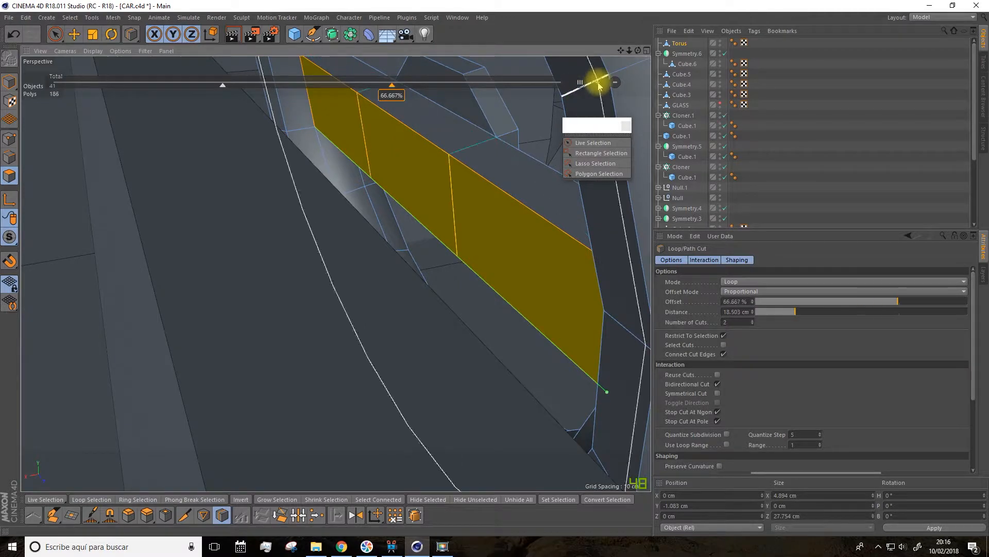
key("space")
Step: Extrude the middle section of the spoke's back away from the wheel and widen its end to about 14 cm
left_click(404, 171)
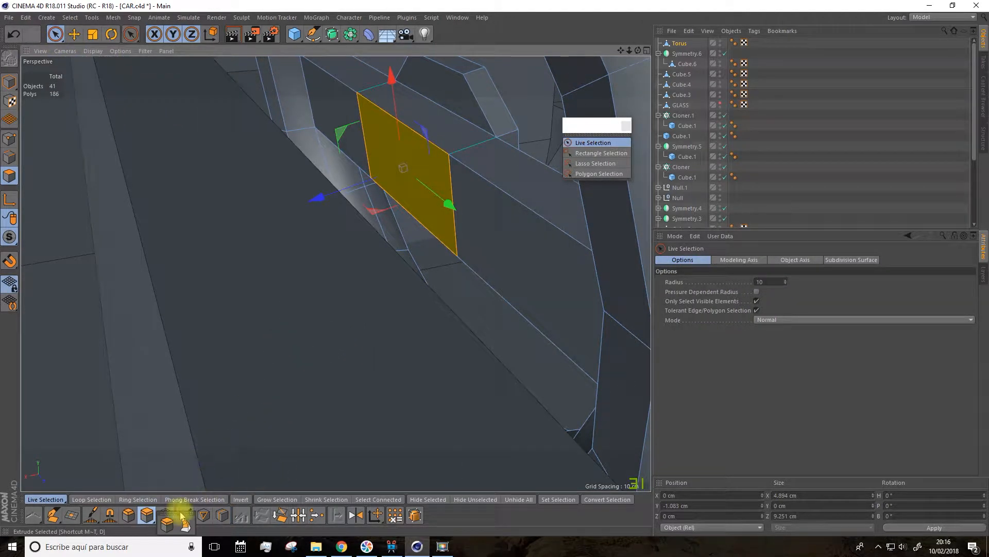
left_click(166, 525)
left_click_drag(330, 286, 379, 285)
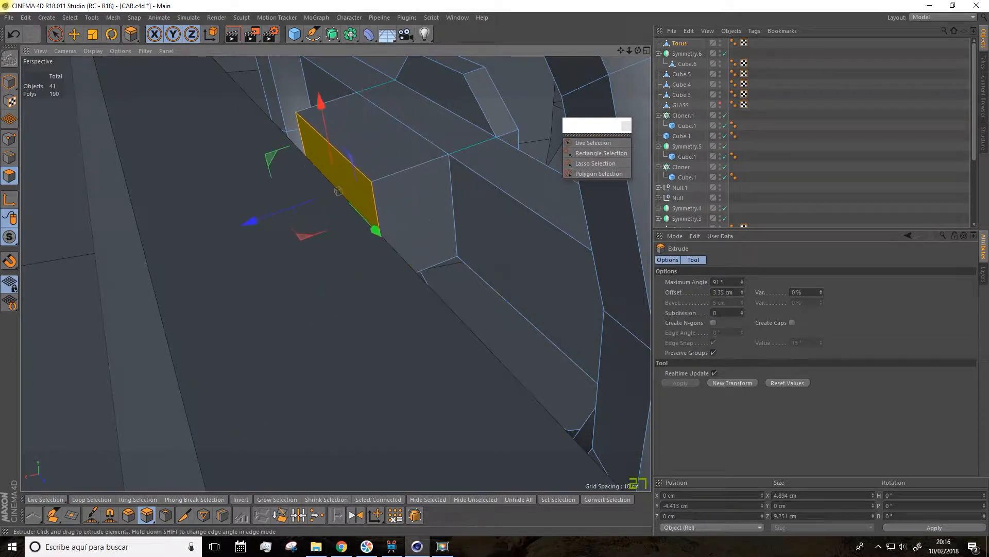
left_click(93, 37)
mouse_move(357, 237)
left_mouse_down()
mouse_move(380, 258)
mouse_move(367, 247)
left_mouse_up()
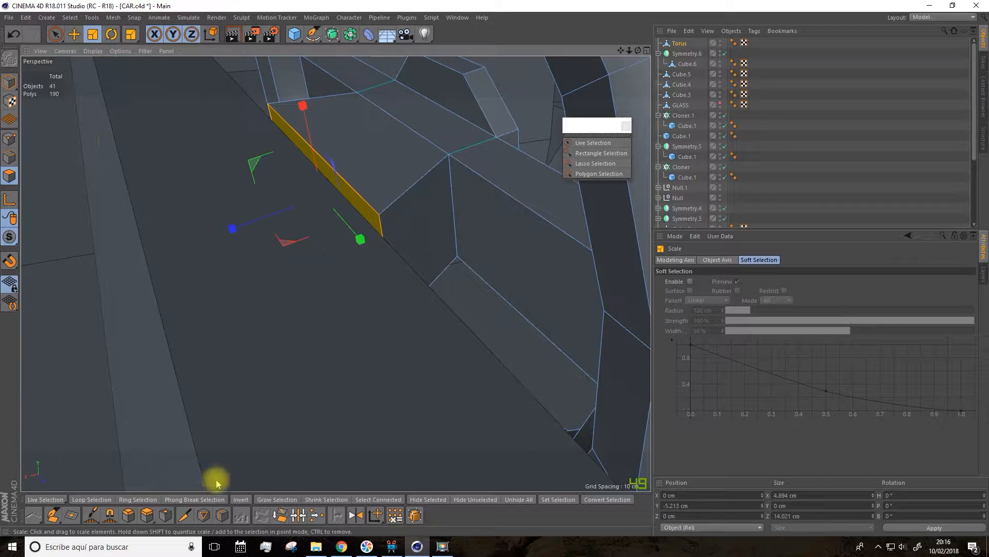
Step: Extrude the widened column end another 2.85 cm, then move it forward to X -0.837 cm and Y -10.334 cm
left_click(148, 514)
left_click_drag(326, 371, 441, 247, "alt")
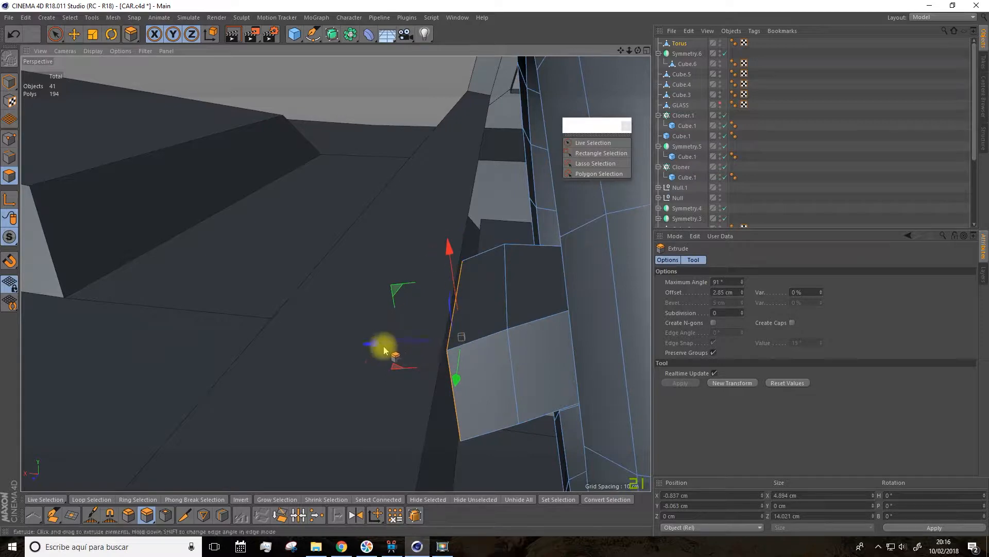
left_click_drag(362, 349, 431, 342)
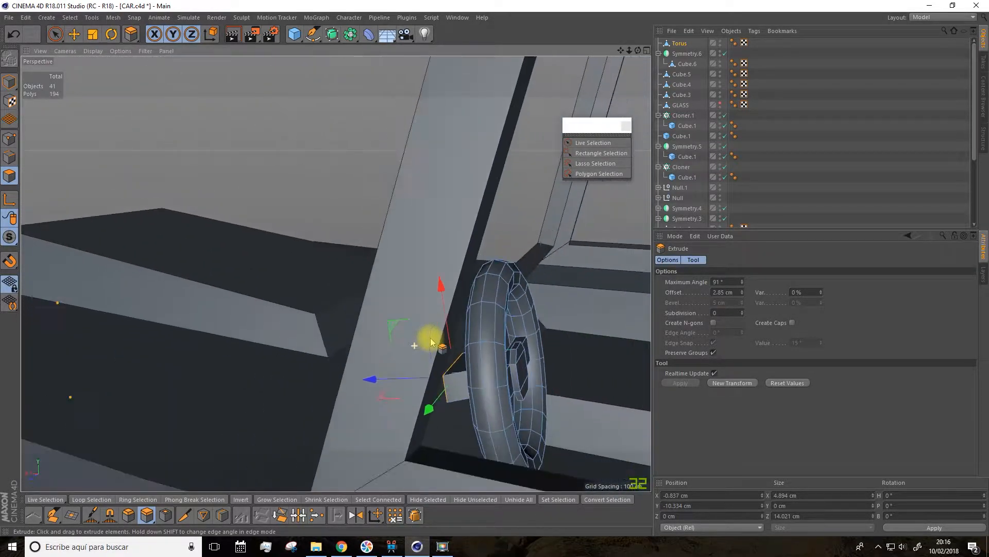
scroll(441, 335, "down", 8)
left_click_drag(339, 223, 333, 187, "alt")
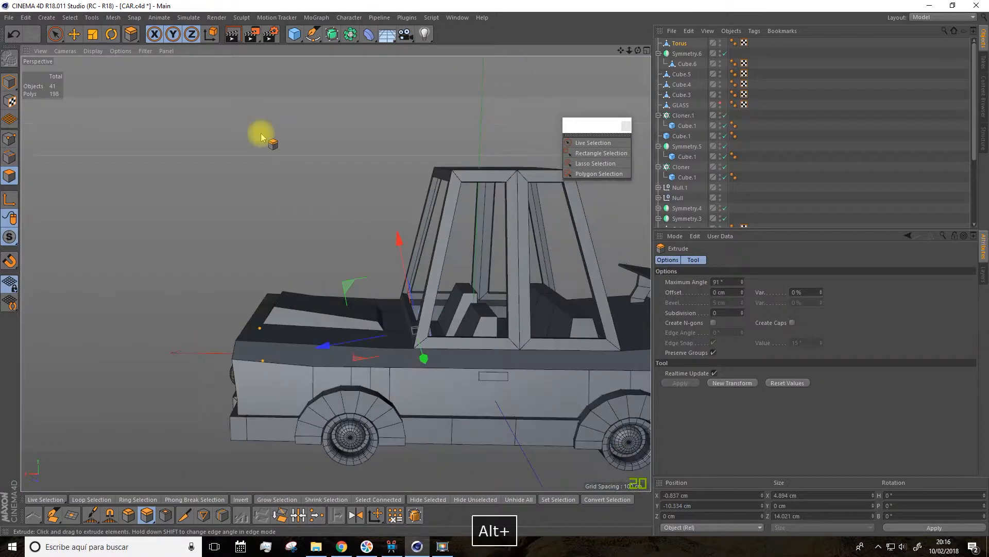
Step: In model mode, move the mirrored front seats backward from the steering wheel and the rear bench backward to X -66.294 cm
left_click(74, 34)
left_click_drag(148, 94, 300, 210, "alt")
scroll(340, 265, "up", 6)
left_click_drag(351, 295, 310, 294, "alt")
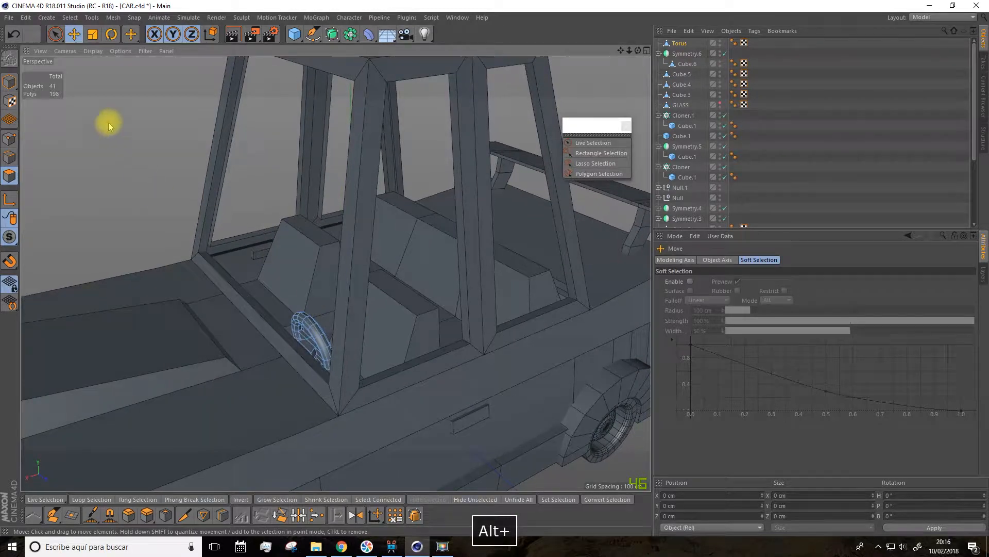
left_click(10, 83)
left_click_drag(435, 332, 404, 316, "alt")
left_click(433, 316)
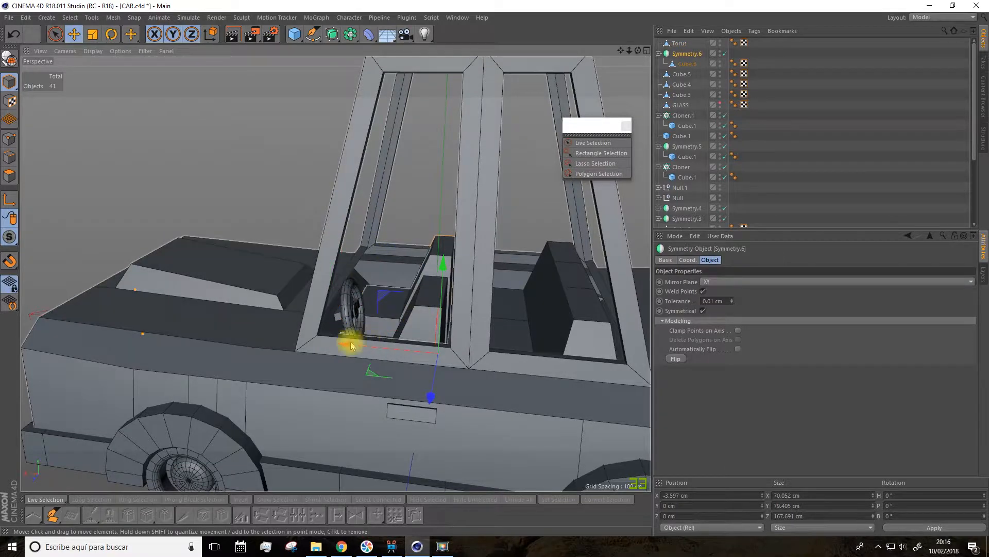
left_click(439, 327)
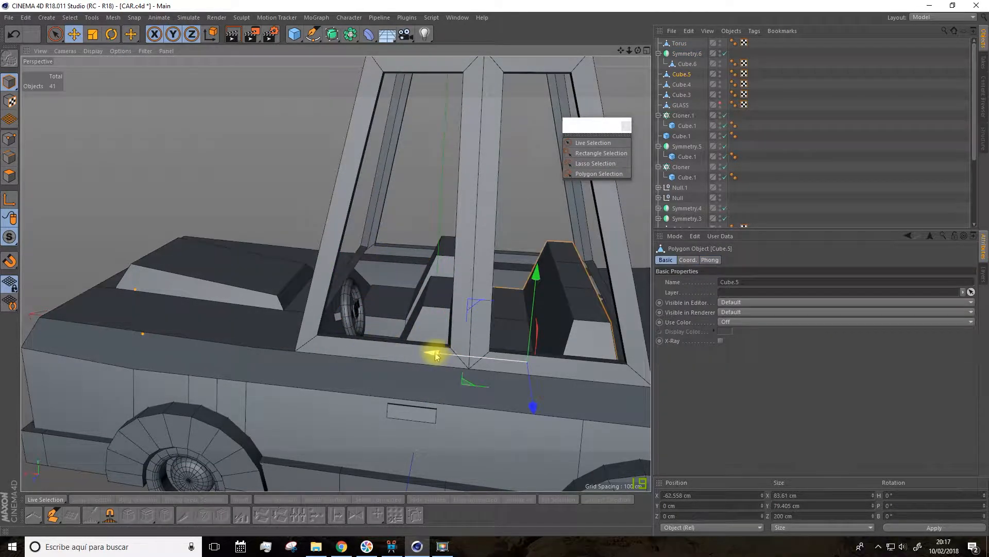
left_click_drag(439, 356, 415, 272, "alt")
left_click_drag(410, 333, 529, 277, "alt")
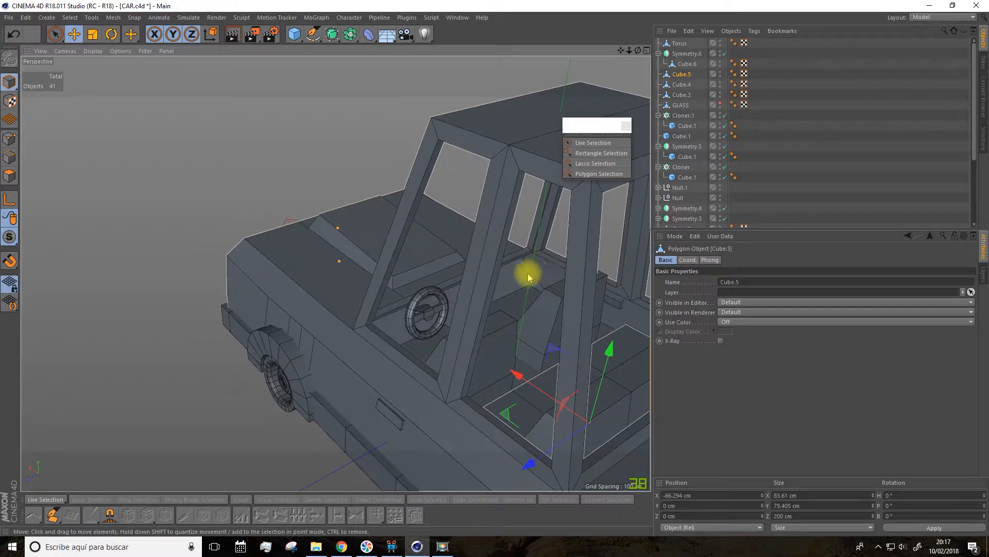
Step: Add a cube primitive at the car's centre and reduce its height to about 44.4 cm
left_click_drag(463, 294, 424, 265, "alt")
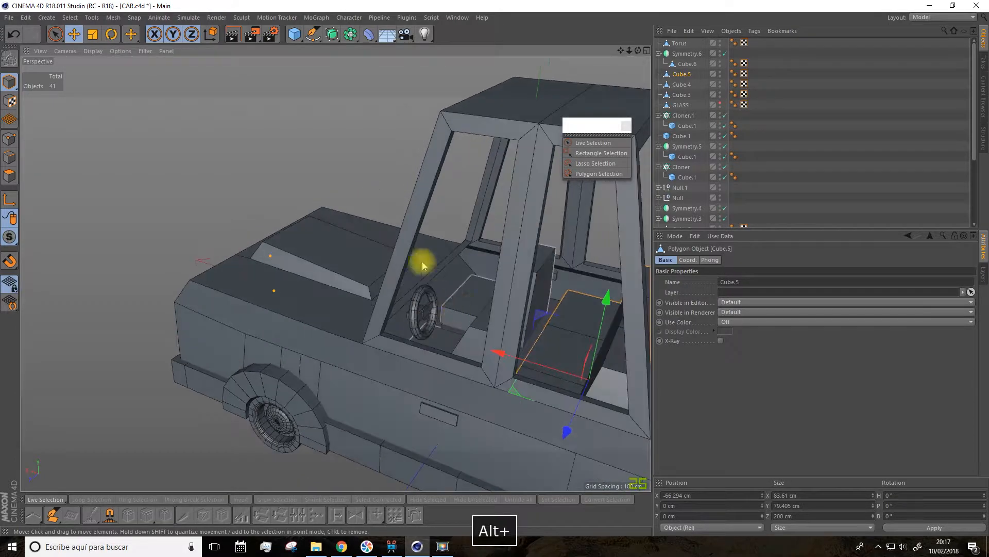
left_click(300, 40)
left_click(370, 53)
scroll(379, 200, "down", 4)
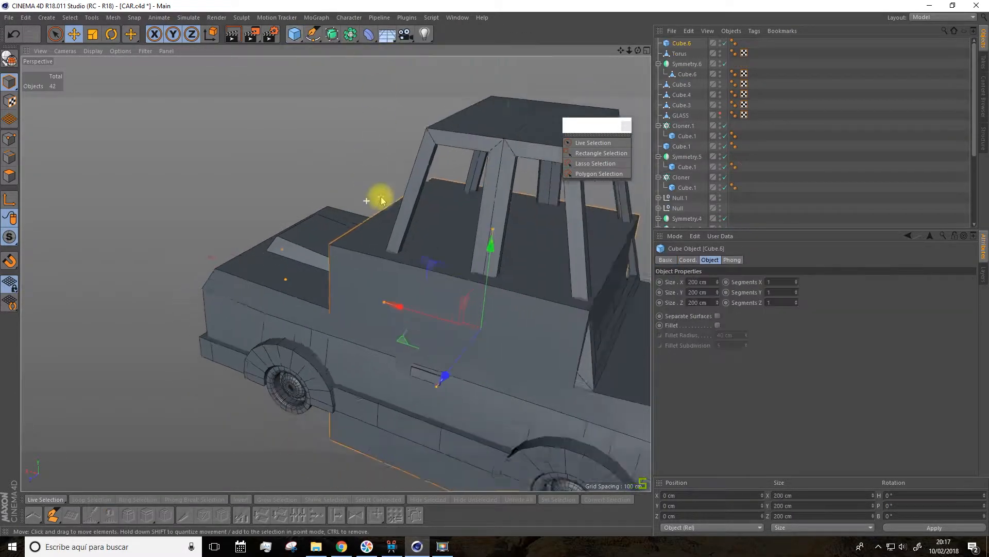
left_click_drag(621, 52, 500, 53)
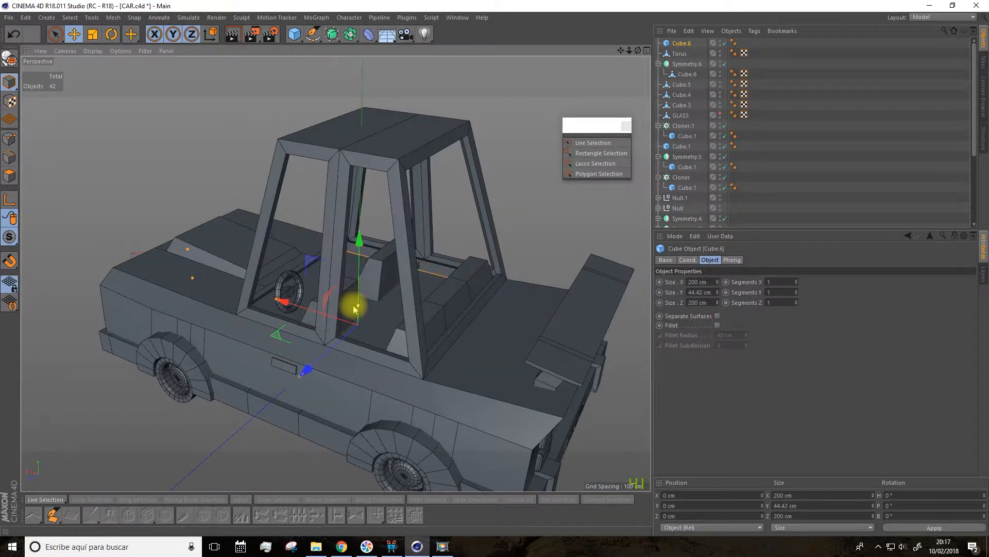
left_click_drag(355, 309, 355, 310)
Step: Shrink the new cube to about 37.2 cm in X and 79.9 cm in Z, and raise it to Y 27.622 cm
scroll(306, 355, "up", 3)
left_click_drag(336, 354, 302, 384, "alt")
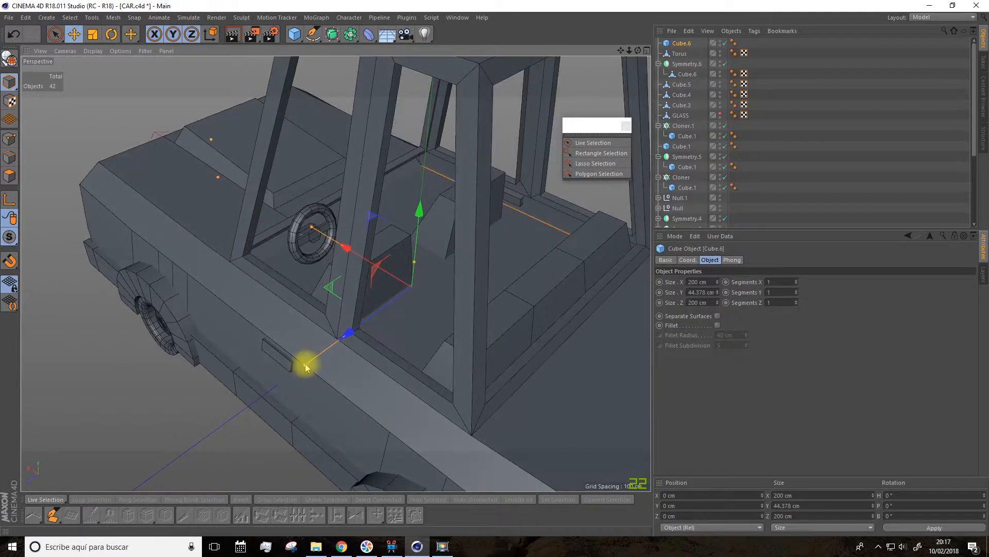
left_click_drag(426, 256, 267, 264, "alt")
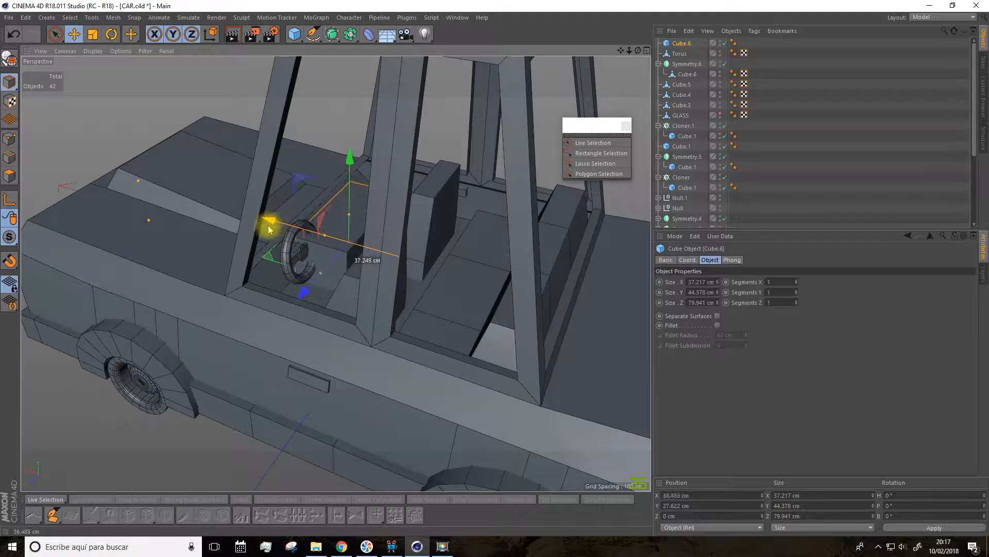
Step: Move the cube forward to X 51.391 cm and lower it to Y 22.079 cm at the steering wheel, below the windshield
left_click_drag(254, 226, 252, 225)
left_click_drag(253, 224, 269, 221, "alt")
right_click_drag(269, 222, 314, 236, "alt")
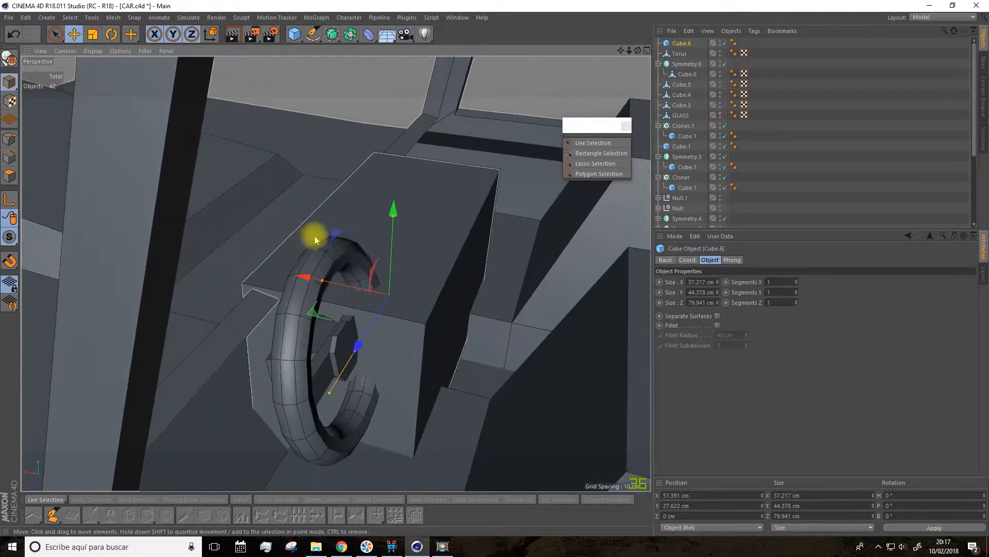
left_click_drag(393, 215, 420, 253)
right_click_drag(420, 252, 424, 280, "alt")
left_click_drag(621, 51, 500, 13)
scroll(416, 263, "down", 6)
left_click_drag(413, 279, 400, 333, "alt")
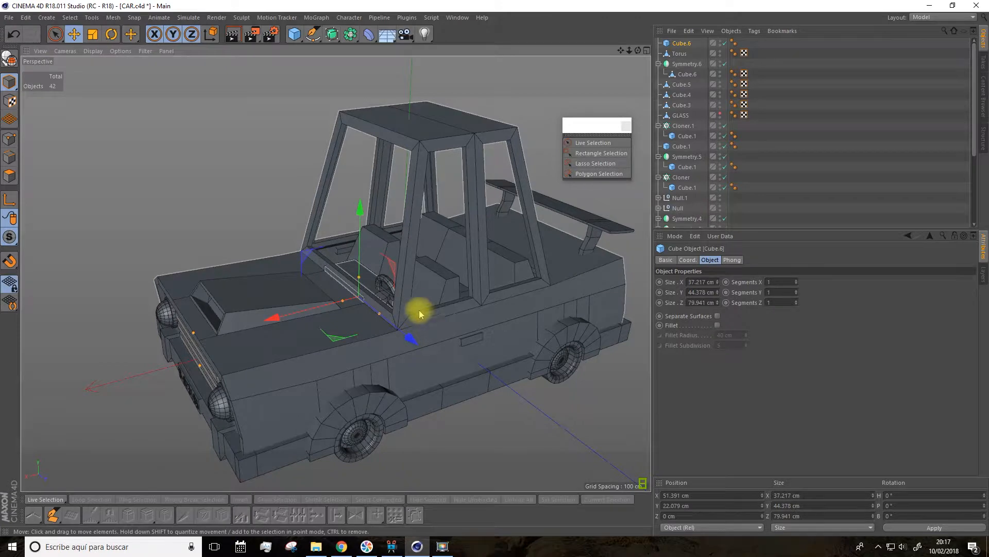
Step: Stretch the dashboard cube across the full width of the cabin and make it thinner front to back
scroll(420, 314, "up", 5)
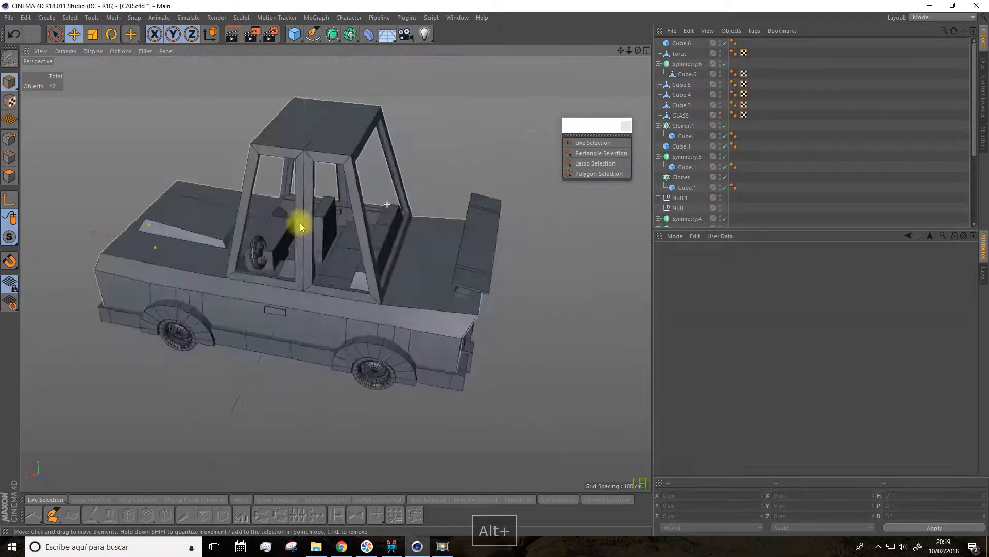
left_click_drag(293, 220, 233, 267, "alt")
left_click_drag(236, 219, 336, 229)
scroll(336, 228, "up", 4)
left_click(336, 229)
left_click(92, 35)
left_click(547, 226)
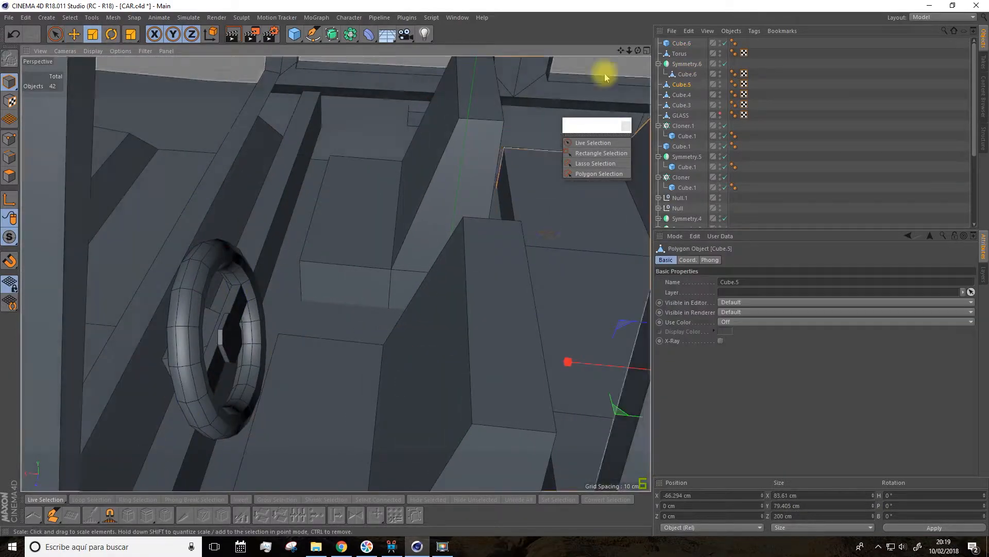
left_click_drag(621, 50, 603, 71)
Step: Tilt the dashboard block slightly and move it against the base of the windshield behind the steering wheel
left_click(74, 35)
left_click(329, 243)
left_click_drag(193, 305, 179, 307)
left_click_drag(311, 287, 72, 287, "alt")
left_click(335, 253)
left_click(111, 35)
key("e")
mouse_move(448, 379)
left_mouse_down()
mouse_move(484, 387)
mouse_move(439, 383)
left_mouse_up()
left_click_drag(439, 384, 456, 385)
left_click_drag(499, 381, 549, 380)
Step: Make the dashboard block editable and add a loop cut running along its length
left_click(9, 59)
left_click(9, 176)
left_click(222, 515)
left_click_drag(279, 289, 502, 314, "alt")
Step: Select the dashboard's edge points and adjust them to give the block an angled profile that fits between the doors
left_click(55, 34)
left_click(9, 138)
left_click_drag(117, 127, 570, 174, "alt")
left_click_drag(129, 337, 128, 356)
left_click_drag(223, 366, 267, 373, "alt")
left_click_drag(625, 133, 495, 530, "alt")
left_click(93, 35)
left_click(238, 375)
left_click_drag(618, 49, 575, 269, "alt")
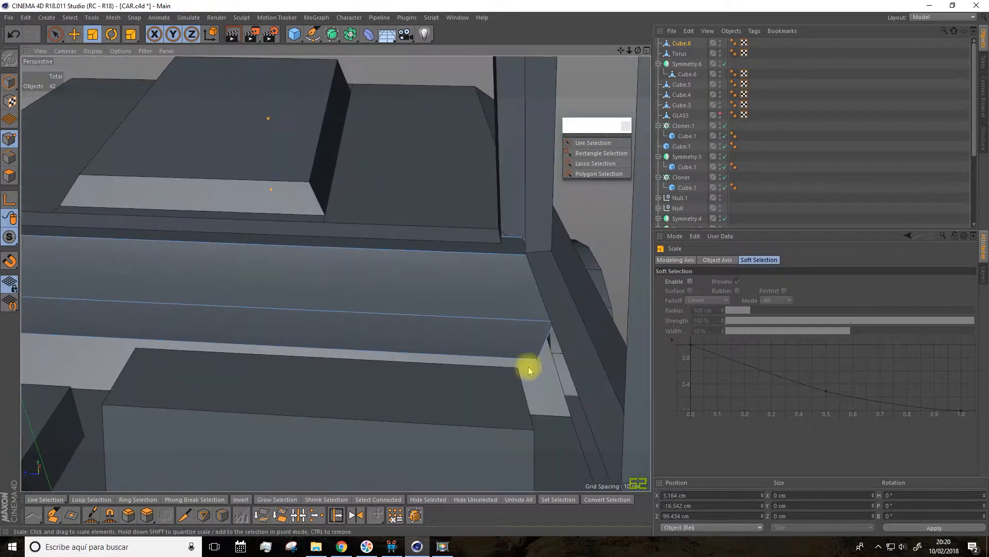
left_click_drag(212, 292, 360, 268, "alt")
Step: Add vertical loop cuts to the dashboard's upper face on both sides of the steering wheel
left_click(55, 35)
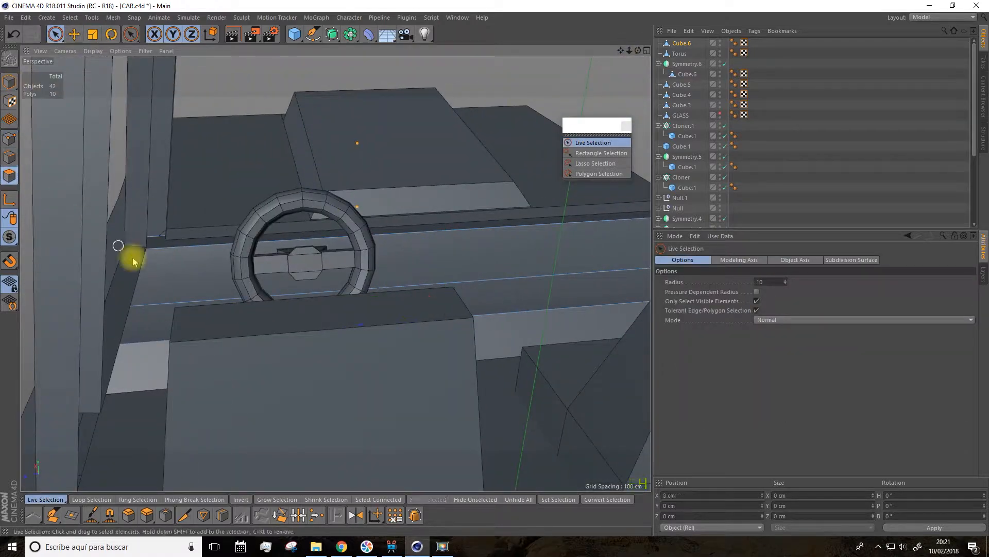
left_click(9, 176)
left_click(222, 515)
left_click(416, 286)
left_click_drag(415, 287, 331, 276, "alt")
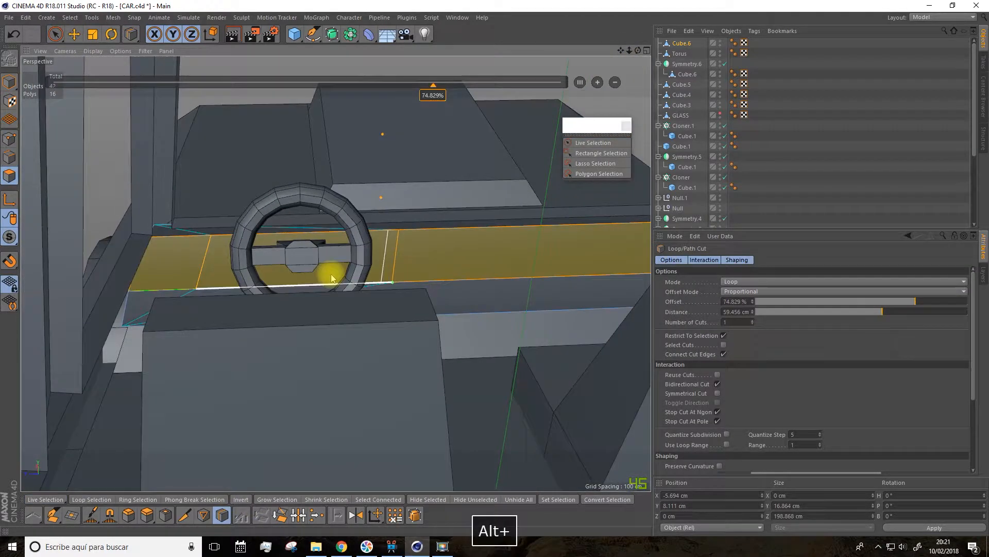
Step: Select the dashboard face behind the steering wheel and extrude it slightly
left_click(55, 35)
left_click(9, 138)
left_click(199, 289)
left_click_drag(101, 296, 108, 296)
left_click_drag(244, 277, 93, 273, "alt")
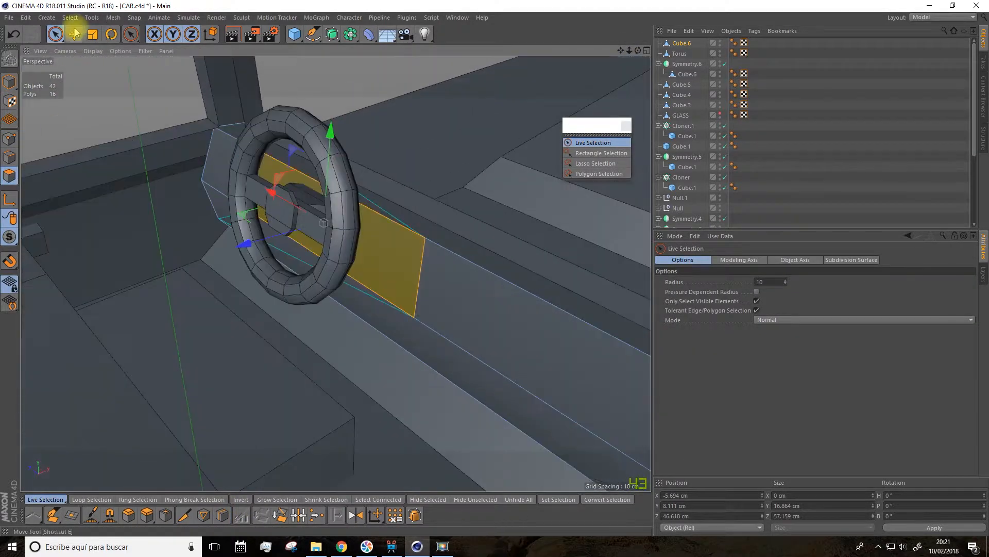
left_click(147, 515)
left_click_drag(366, 413, 376, 413)
Step: In model mode, adjust the steering wheel's position against the dashboard and reselect the dashboard
left_click(75, 35)
left_click(9, 81)
left_click(259, 214)
left_click_drag(259, 214, 238, 217)
left_click_drag(245, 236, 356, 279, "alt")
left_click(309, 231)
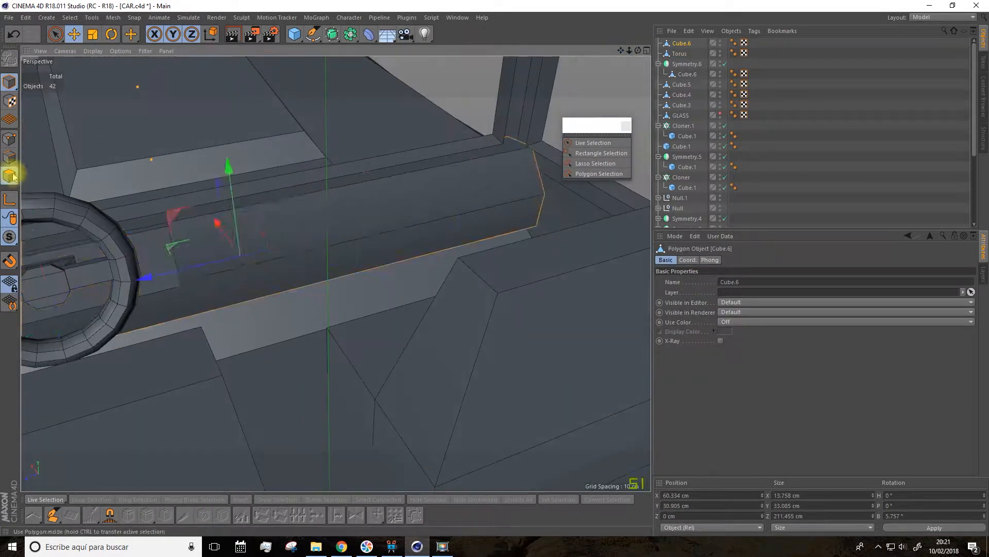
Step: Loop-cut the dashboard's upper face to mark off a panel on the passenger side, undoing one misplaced cut
left_click(10, 175)
left_click(330, 216)
left_click(222, 515)
left_click(281, 200)
key("ctrl+z")
left_click(333, 190)
Step: Inset the passenger-side dashboard panel and extrude its inner face
left_click(55, 34)
left_click(433, 198)
left_click(165, 515)
mouse_move(309, 355)
left_mouse_down()
mouse_move(320, 356)
mouse_move(280, 334)
left_mouse_up()
left_click(147, 515)
mouse_move(281, 267)
left_mouse_down("alt")
mouse_move(314, 289)
mouse_move(196, 278)
mouse_move(278, 263)
left_mouse_up("alt")
Step: Inset and extrude the panel behind the steering wheel, and select the steering wheel in model mode
left_click(147, 238)
left_click(166, 515)
left_click(147, 515)
mouse_move(376, 335)
left_mouse_down()
mouse_move(386, 335)
mouse_move(380, 325)
left_mouse_up()
left_click(74, 35)
left_click(10, 82)
left_click(178, 162)
left_click_drag(391, 216, 607, 103, "alt")
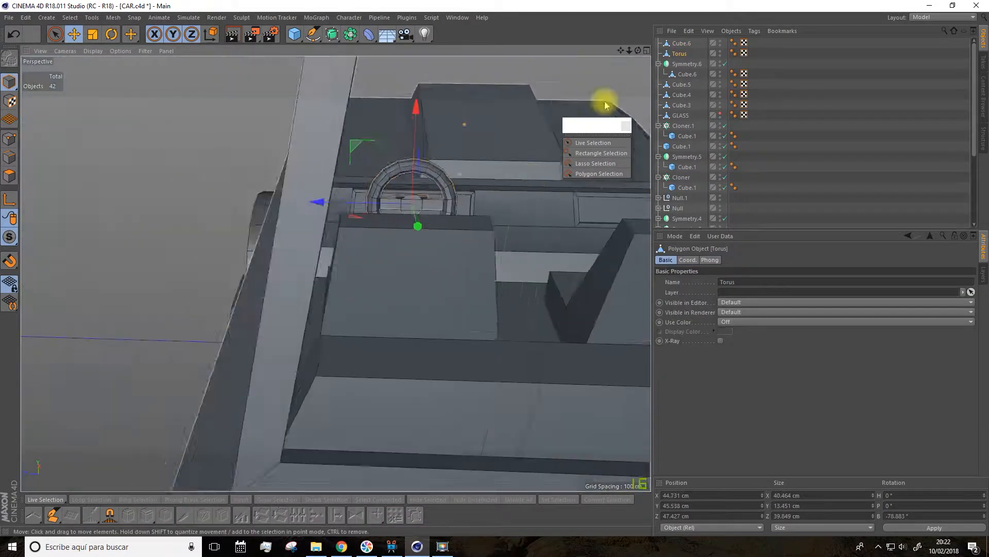
Step: Add a cube between the front seats and shrink it to about 42.9 cm in X and 40.7 cm in Z
left_click(296, 35)
left_click(388, 49)
left_click_drag(262, 289, 358, 288)
left_click_drag(375, 145, 380, 247)
left_click_drag(392, 221, 404, 264, "alt")
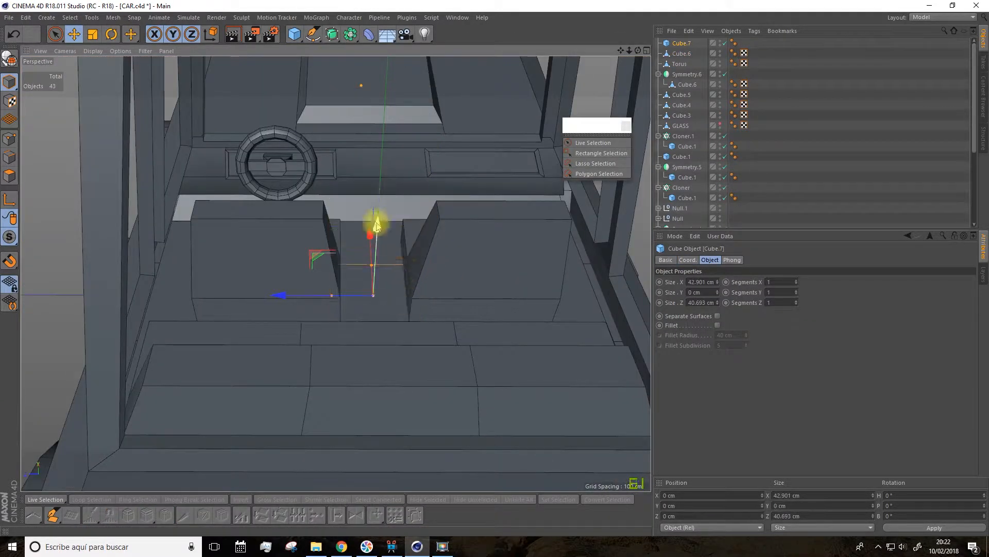
left_click_drag(377, 227, 379, 199)
Step: Resize the cube into a 57.324 × 8.592 × 19.902 cm centre console at X 13.944 cm, Y 2.475 cm
scroll(397, 266, "up", 4)
left_click_drag(290, 269, 317, 269)
left_click_drag(357, 268, 355, 267)
left_click_drag(363, 217, 364, 235)
left_click_drag(360, 217, 371, 278, "alt")
left_click_drag(346, 266, 345, 209)
left_click_drag(361, 319, 293, 311, "alt")
Step: Make the centre console editable and divide it lengthwise into three strips with two loop cuts
left_click(9, 59)
left_click(9, 176)
left_click(253, 403)
left_click(601, 86)
left_click(55, 35)
left_click(9, 82)
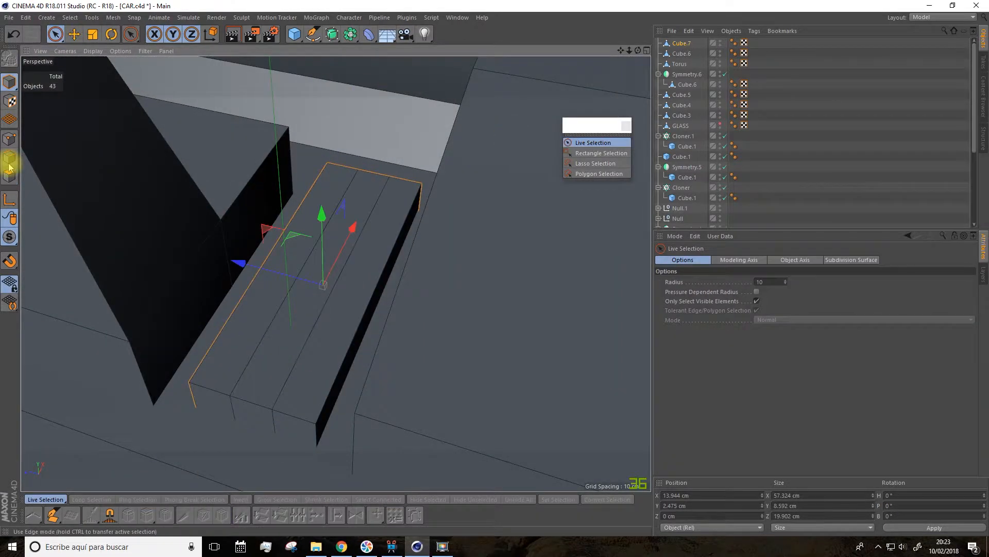
Step: Raise the middle strip of the console's top to slope its sides, and loop-cut it crosswise
left_click(10, 176)
left_click(315, 276)
left_click_drag(320, 193, 320, 173)
left_click(222, 515)
Step: Extrude the selected section of the console's middle strip
left_click(56, 35)
left_click(322, 242)
left_click(147, 514)
left_click_drag(318, 329, 335, 330)
left_click_drag(318, 353, 293, 318, "alt")
Step: Inset and extrude one face on the console's top, and extrude a second top face
left_click(276, 355)
left_click(165, 515)
left_click(147, 515)
scroll(330, 258, "down", 5)
left_click(56, 35)
left_click(351, 175)
left_click(147, 515)
left_click_drag(356, 206, 438, 204, "alt")
Step: Add a cylinder, scale it down to a thin rod and reduce its rotation segments
left_click(294, 35)
left_click(490, 53)
scroll(402, 232, "down", 6)
left_click(93, 34)
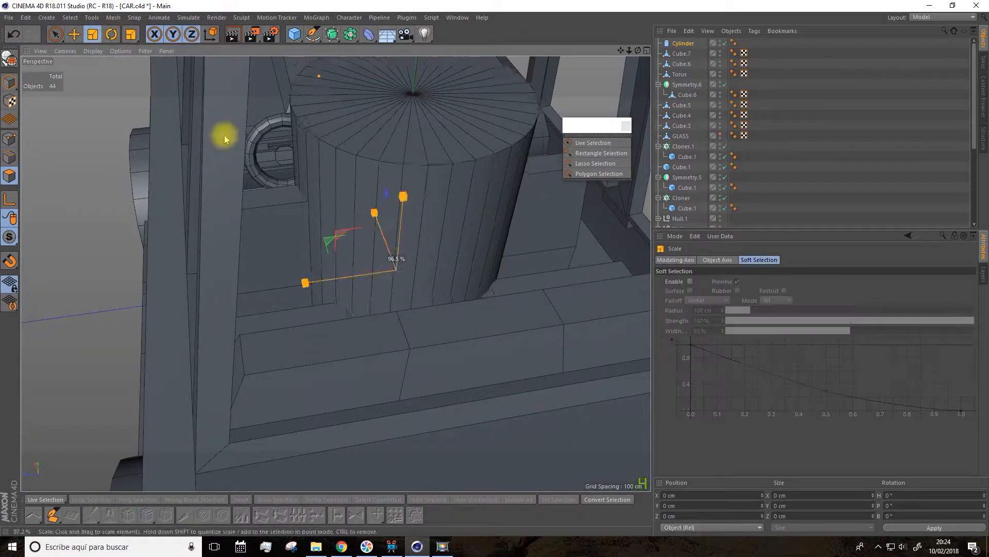
left_click_drag(241, 125, 155, 134)
scroll(410, 236, "up", 6)
left_click(683, 43)
left_click_drag(751, 312, 751, 330)
Step: In model mode, position the thin cylinder vertically over the centre console
left_click(74, 35)
left_click_drag(405, 259, 414, 150)
left_click(10, 82)
left_click_drag(399, 86, 410, 148)
Step: Tilt the cylinder to a B rotation of -65.591° as a handbrake lever
left_click(683, 43)
left_click(111, 35)
left_click_drag(417, 199, 409, 230)
left_click_drag(419, 208, 330, 188, "alt")
left_click(112, 34)
left_click_drag(367, 158, 508, 198)
Step: Move the tilted handbrake lever so that its lower end sits in the centre console
left_click(74, 34)
left_click_drag(507, 198, 513, 208)
left_click_drag(524, 100, 523, 107)
left_click_drag(522, 107, 361, 170, "alt")
left_click_drag(305, 150, 281, 142)
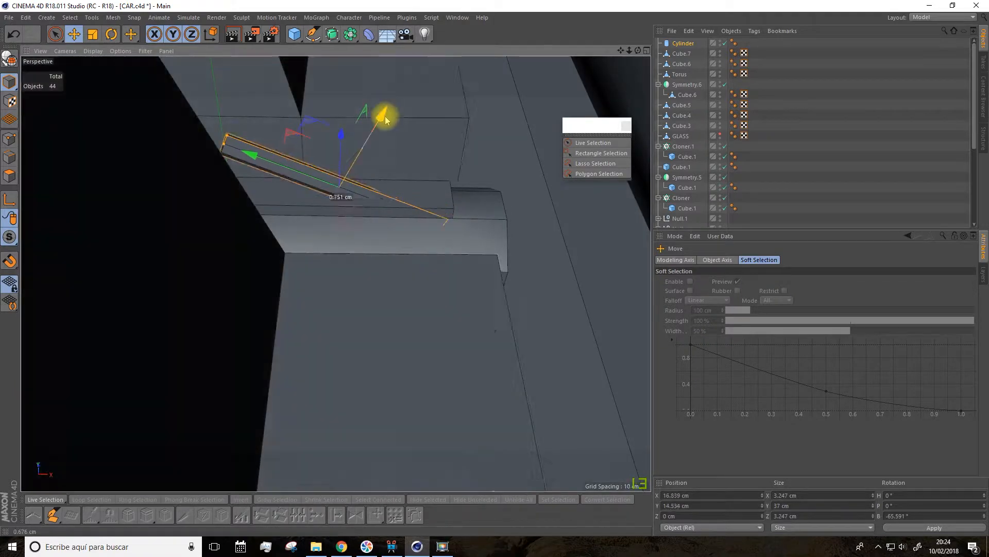
left_click_drag(386, 114, 484, 185, "alt")
Step: Select the top face at the console's forward end and inset it
left_click(490, 190)
left_click(9, 176)
left_click(56, 34)
left_click(499, 188)
left_click(165, 514)
left_click_drag(287, 435, 281, 435)
Step: Extrude the inset face upward and scale its top down into a tapered gear-stick base
left_click(147, 515)
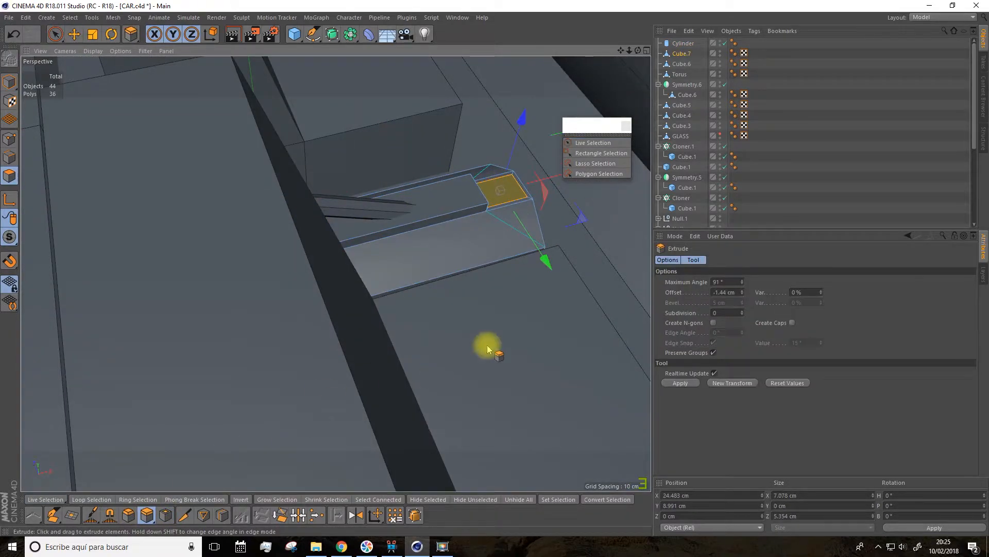
left_click_drag(507, 298, 530, 298)
left_click(93, 34)
left_click_drag(554, 239, 539, 221)
left_click_drag(592, 125, 580, 426)
left_click_drag(588, 152, 283, 129)
Step: Inset the top face of the gear-stick base and extrude it 10.27 cm upward as the stick
left_click(166, 515)
left_click_drag(356, 292, 346, 292)
left_click(93, 35)
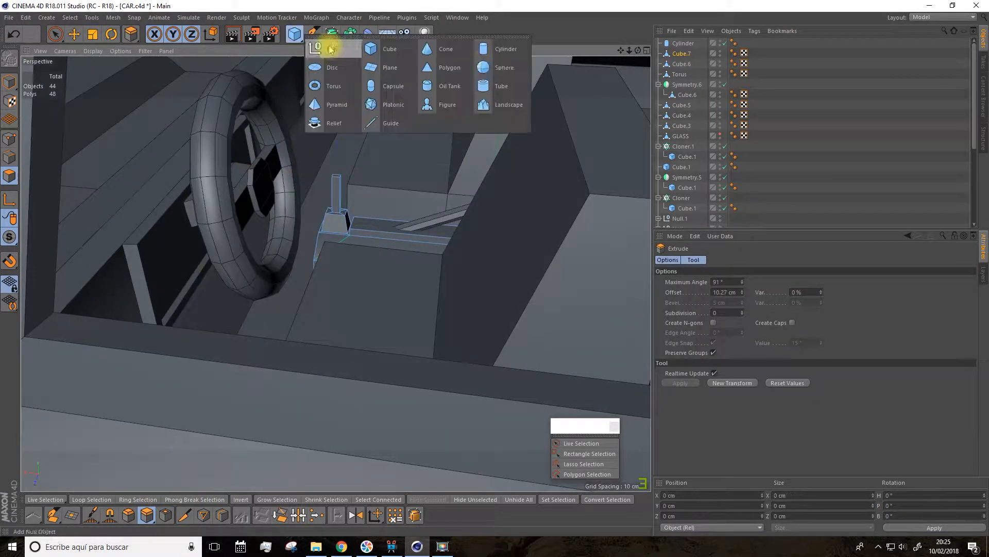
Step: Add a sphere, shrink it to a small low-segment gear knob and place it above the gear stick
left_click(371, 67)
left_click_drag(104, 170, 57, 173)
left_click(74, 35)
left_click_drag(385, 254, 272, 243)
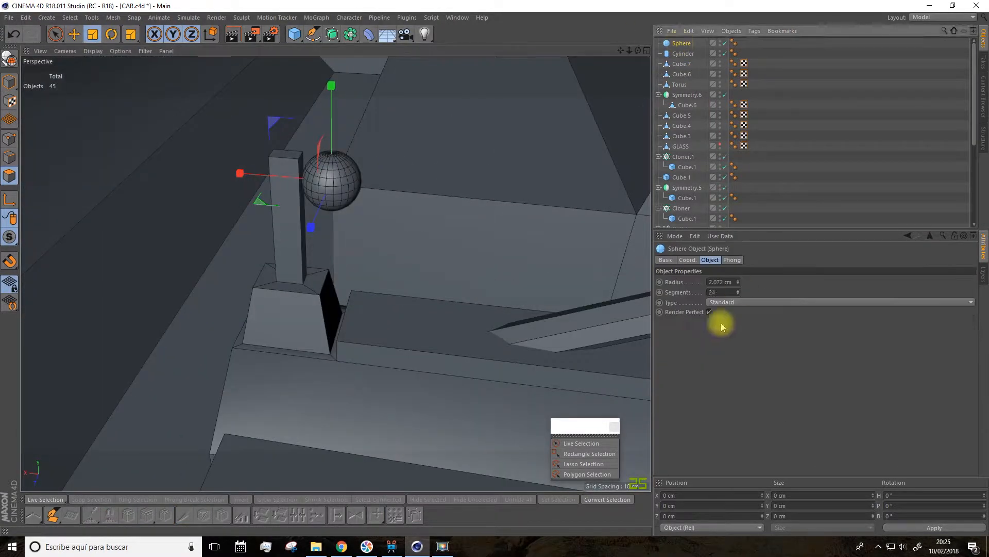
left_click_drag(221, 168, 204, 164)
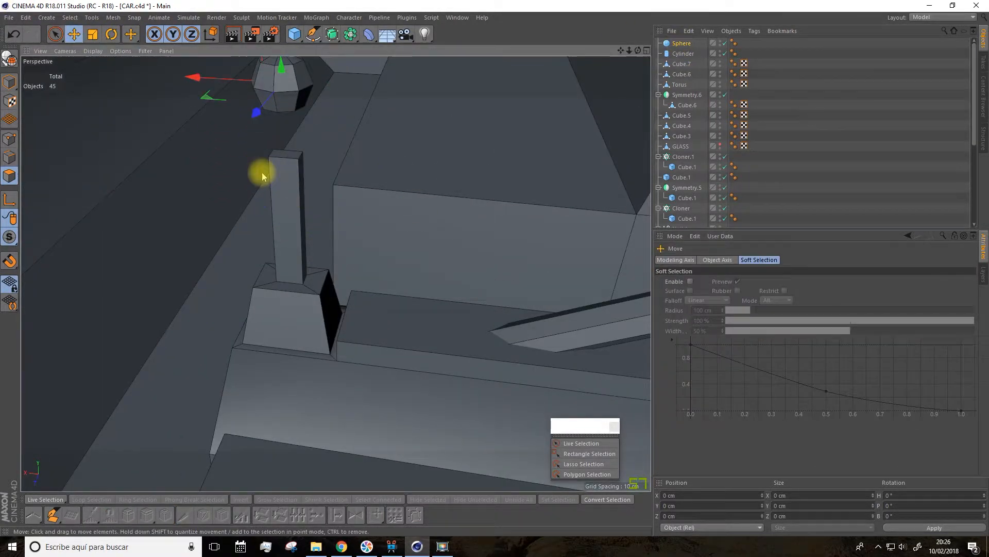
Step: Scale the gear stick's top face down to 0.927 cm in X and 1.284 cm in Z below the knob
left_click(263, 176)
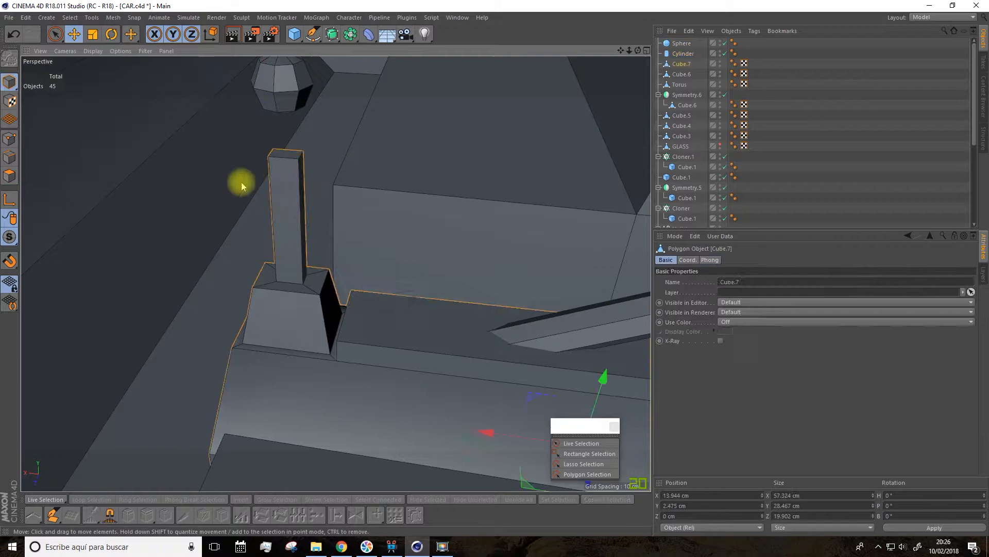
left_click(92, 34)
left_click_drag(258, 133, 234, 133)
right_click_drag(443, 361, 246, 162, "alt")
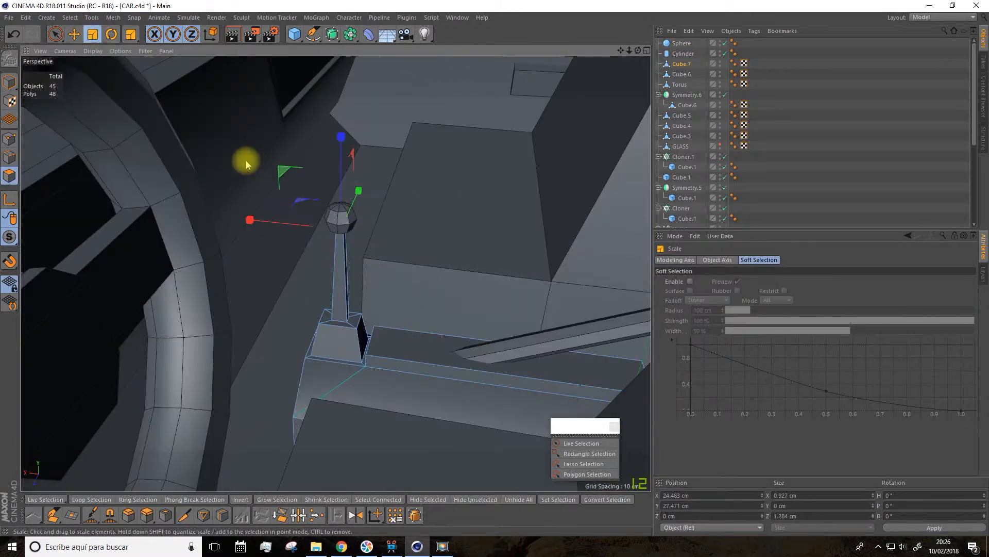
Step: Enlarge the gear knob sphere to a 2.285 cm radius and set its segments to 9
left_click(681, 43)
left_click_drag(525, 167, 548, 168)
left_click(738, 292)
right_click_drag(613, 154, 521, 153, "alt")
left_click_drag(521, 153, 608, 124, "alt")
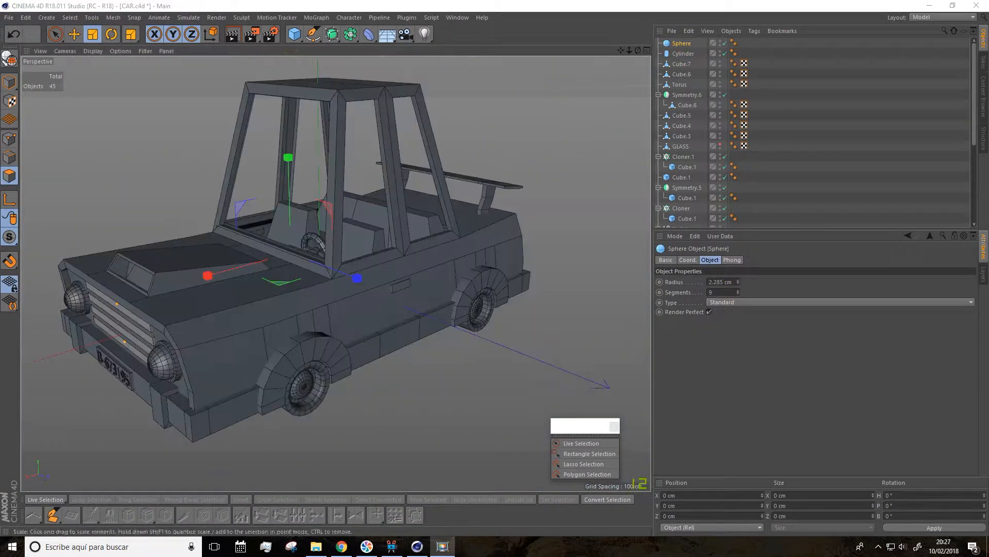
Step: Add a cube, resize it to about 5.3 × 17 × 44.2 cm and place it under the front of the roof as the rear-view mirror
left_click(294, 34)
left_click(11, 87)
left_click_drag(389, 300, 334, 279)
left_click_drag(318, 180, 319, 248)
key("t")
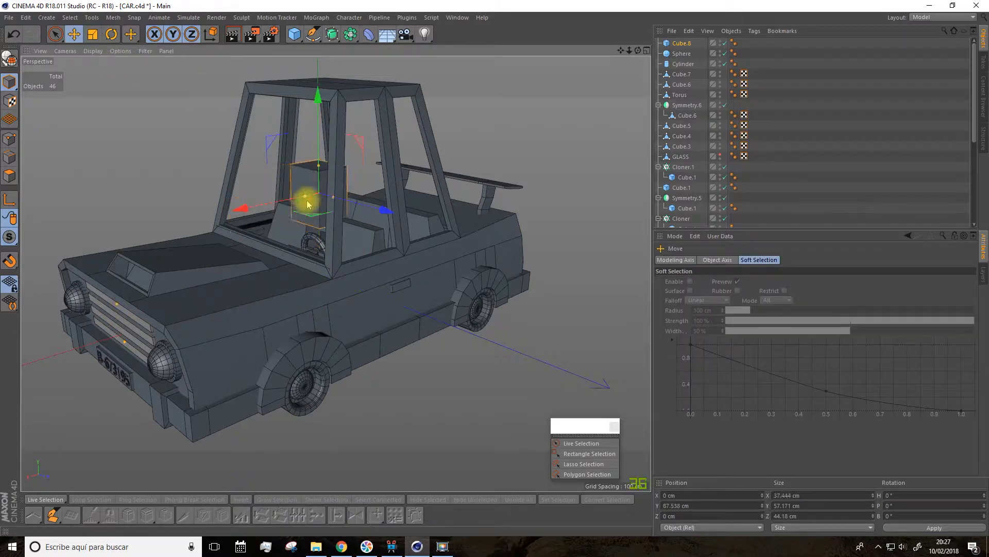
right_click_drag(308, 204, 341, 208, "alt")
right_click_drag(542, 93, 453, 92, "alt")
left_click_drag(313, 207, 315, 79)
right_click_drag(464, 129, 603, 44, "alt")
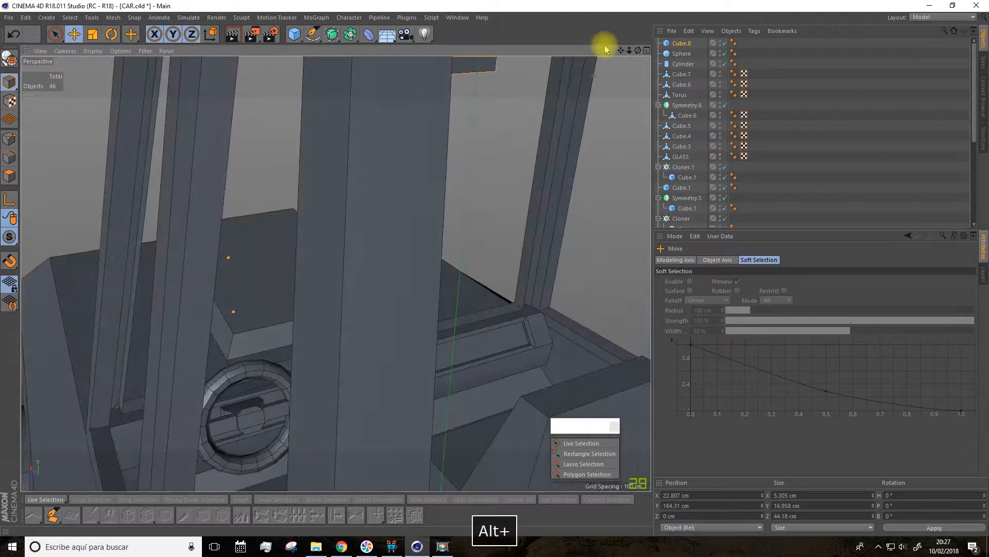
Step: Make the mirror cube editable, inset its cabin-facing face and extrude it inward to form the mirror glass recess
left_click_drag(603, 44, 336, 104, "alt")
middle_click_drag(336, 274, 226, 355, "alt")
left_click_drag(336, 274, 299, 255, "alt")
left_click(10, 58)
left_click(10, 175)
left_click(325, 248)
key("i")
left_click_drag(298, 255, 258, 250, "alt")
key("d")
left_click_drag(258, 250, 135, 402, "alt")
key("m")
key("s")
left_click_drag(135, 402, 139, 427)
key("ctrl+z")
Step: Inset the back face of the rear-view mirror with Extrude Inner
left_click_drag(258, 418, 320, 404, "alt")
left_click(165, 514)
left_click_drag(268, 268, 325, 265)
left_click_drag(325, 265, 289, 265)
left_click(93, 34)
left_click_drag(412, 232, 355, 234)
key("d")
left_click_drag(356, 234, 268, 242, "alt")
left_click_drag(413, 257, 557, 273, "alt")
scroll(556, 274, "down", 5)
key("ctrl+z")
key("ctrl+z")
key("ctrl+z")
key("ctrl+z")
key("ctrl+z")
Step: Scale the inset back face down to 5.458 cm in Y and 8.225 cm in Z and extrude it as the mirror's mount
scroll(536, 276, "up", 5)
left_click(93, 34)
left_click_drag(412, 299, 303, 330, "alt")
key("d")
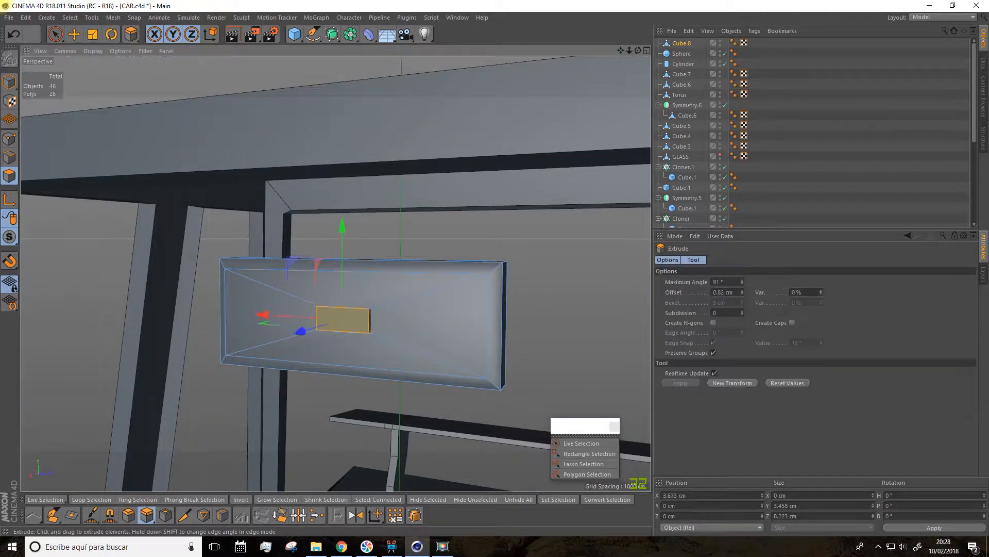
left_click_drag(328, 247, 351, 248)
key("ctrl+z")
left_click_drag(351, 258, 268, 265, "alt")
left_click_drag(329, 248, 353, 248)
Step: Extend the mount upward as a stem and flare its top face to 7.539 cm in X and 16.157 cm in Z
left_click(92, 34)
left_click_drag(376, 199, 340, 207)
left_click_drag(369, 249, 386, 196, "alt")
left_click_drag(349, 94, 271, 96)
left_click_drag(271, 103, 202, 175, "alt")
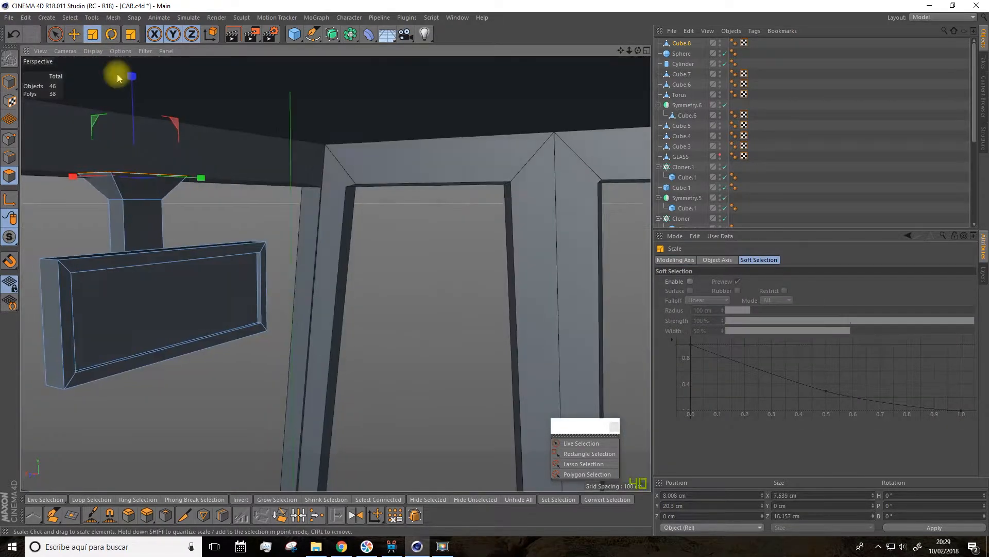
Step: Reposition the rear-view mirror under the front of the roof so that its stem hangs just below the roof
left_click(10, 82)
left_click(74, 34)
left_click_drag(110, 274, 130, 275)
left_click_drag(196, 186, 195, 142)
left_click_drag(638, 51, 618, 60)
left_click(400, 316)
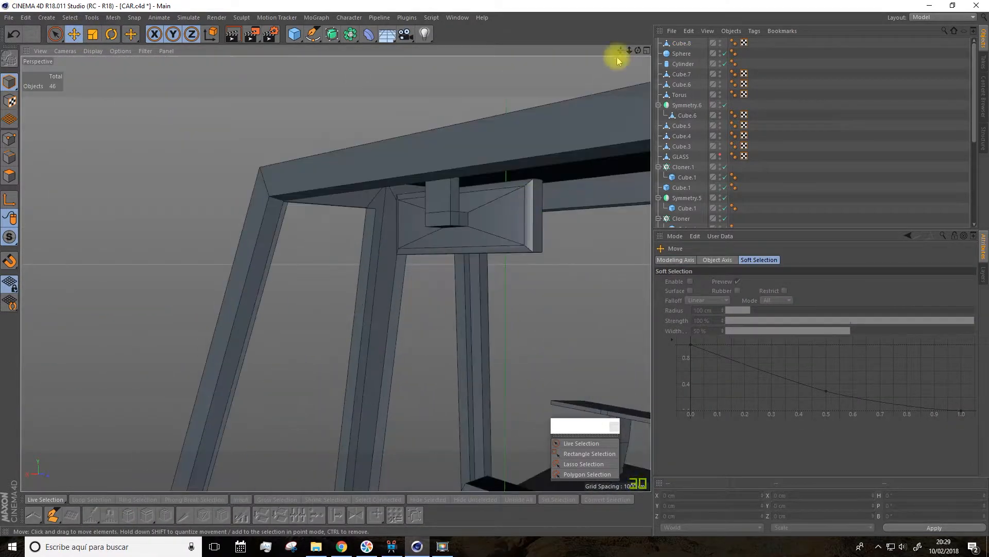
left_click(459, 215)
left_click_drag(437, 150, 437, 247)
left_click_drag(638, 51, 516, 103)
Step: Select the top points of the mirror's stem and raise them up to the roof
left_click(10, 138)
left_click(590, 454)
left_click_drag(226, 150, 517, 198)
left_click_drag(356, 89, 357, 31)
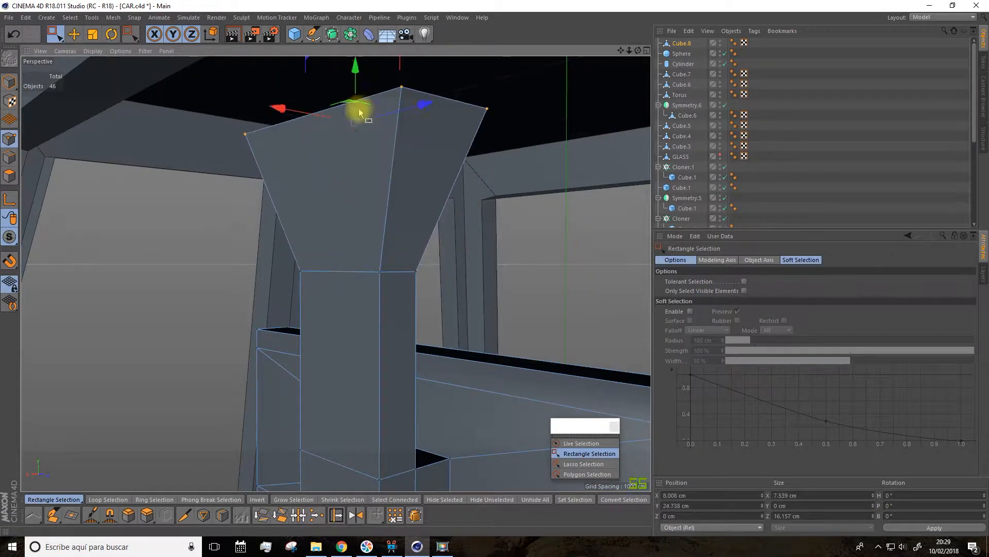
left_click(92, 34)
left_click_drag(288, 170, 365, 263, "alt")
Step: Shift the whole rear-view mirror along the roof to its place behind the windscreen
left_click(10, 82)
left_click(74, 34)
left_click(309, 319)
left_click_drag(309, 320, 190, 319, "alt")
left_click_drag(638, 50, 495, 113)
left_click(929, 5)
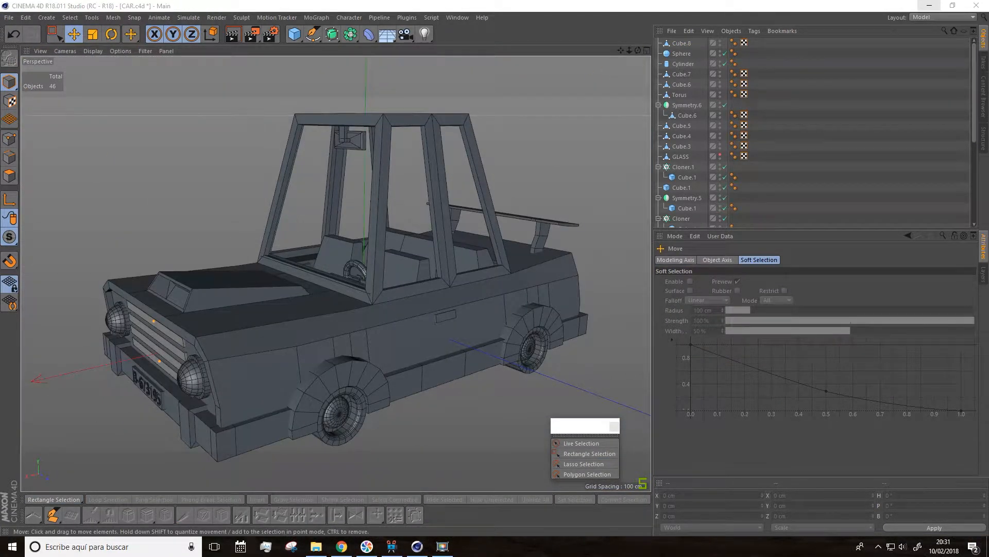
Step: Divide the front seat's backrest with two evenly spaced vertical loop cuts
left_click_drag(311, 274, 377, 307, "alt")
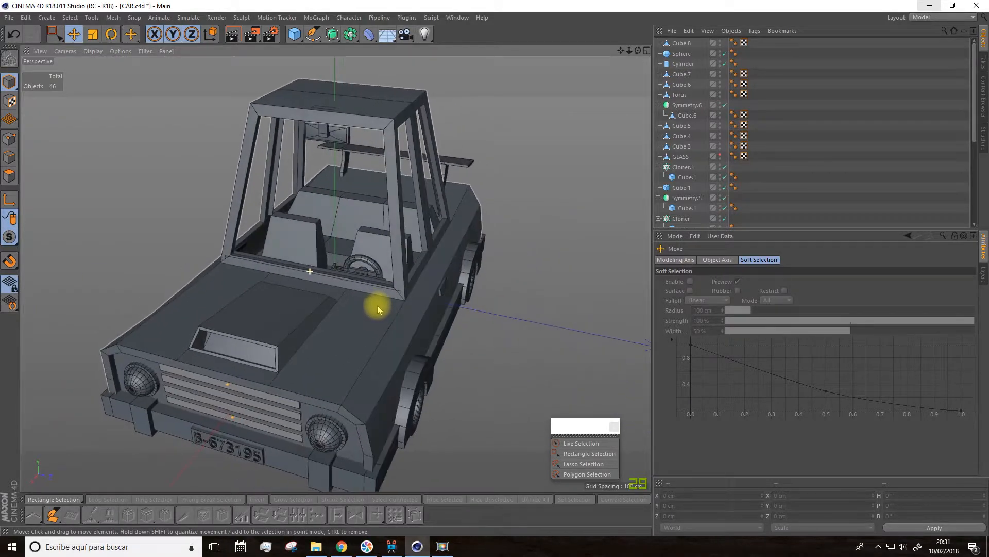
left_click(369, 262)
left_click_drag(376, 249, 426, 206, "alt")
left_click(689, 115)
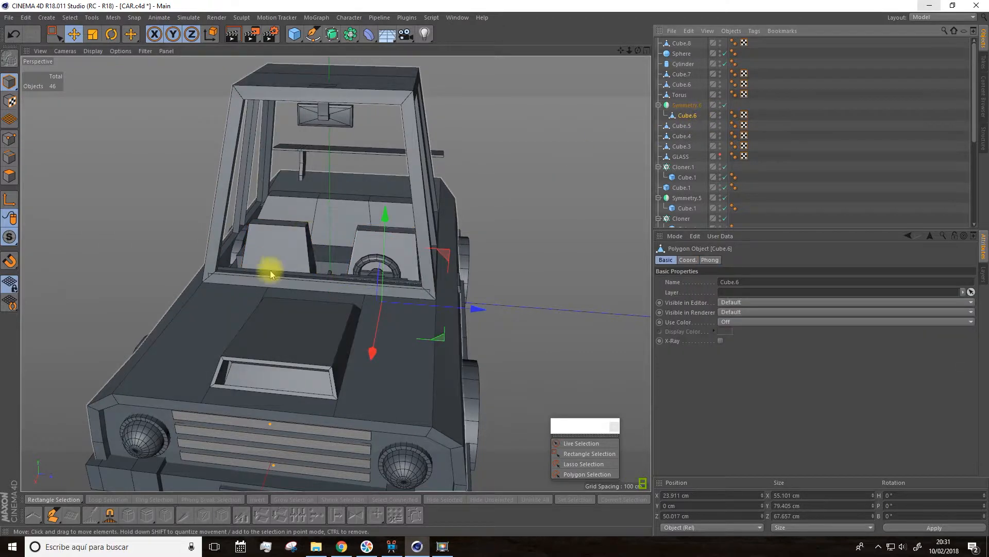
scroll(471, 227, "up", 5)
scroll(412, 229, "up", 3)
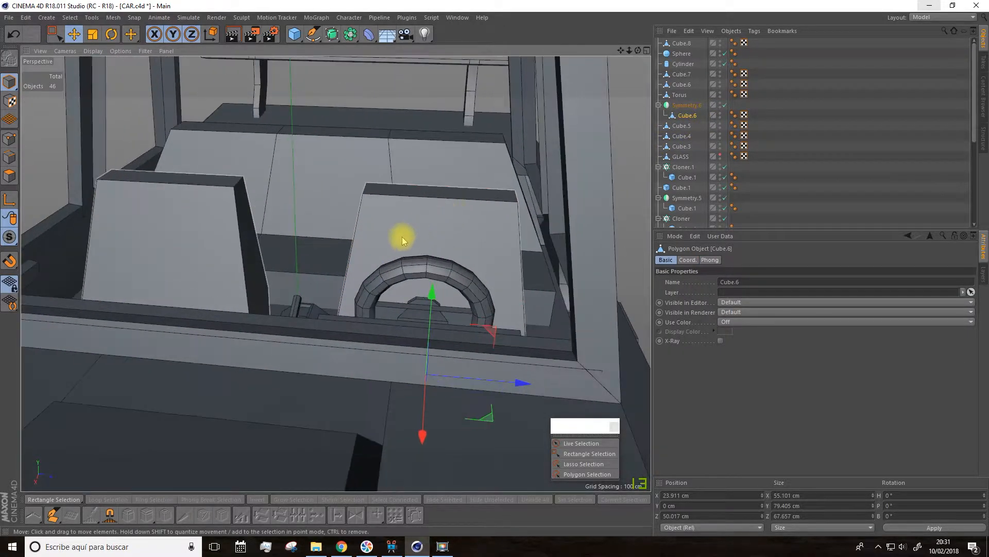
left_click(16, 178)
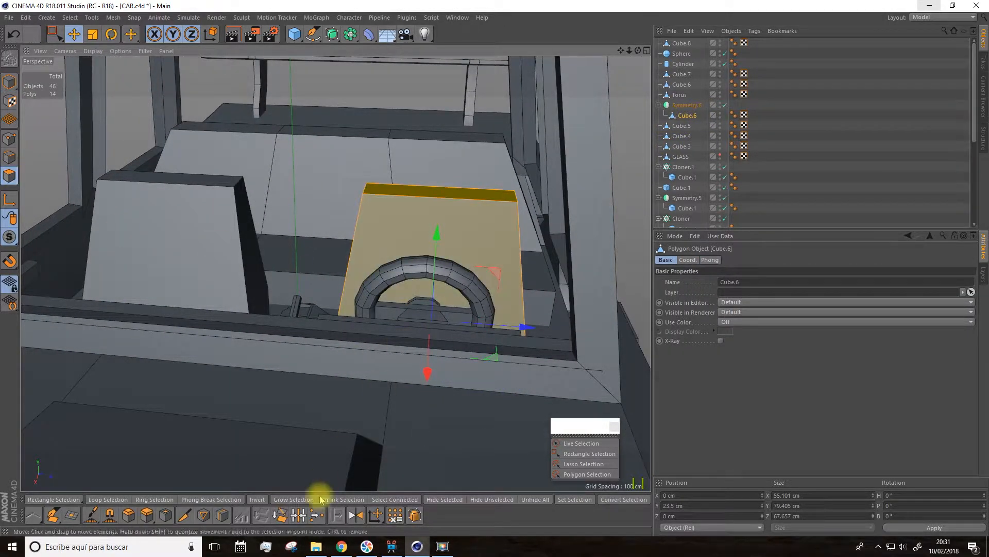
left_click(222, 515)
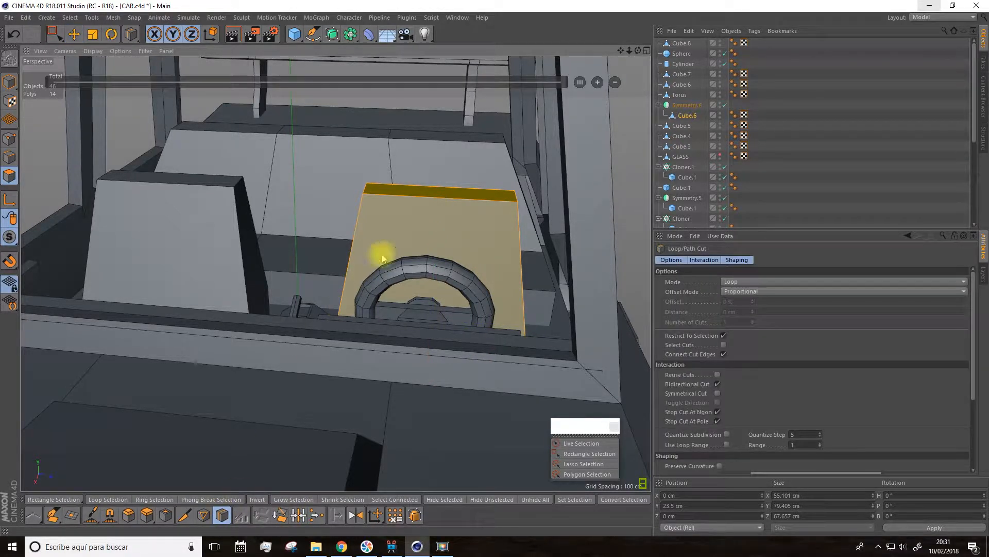
left_click(443, 200)
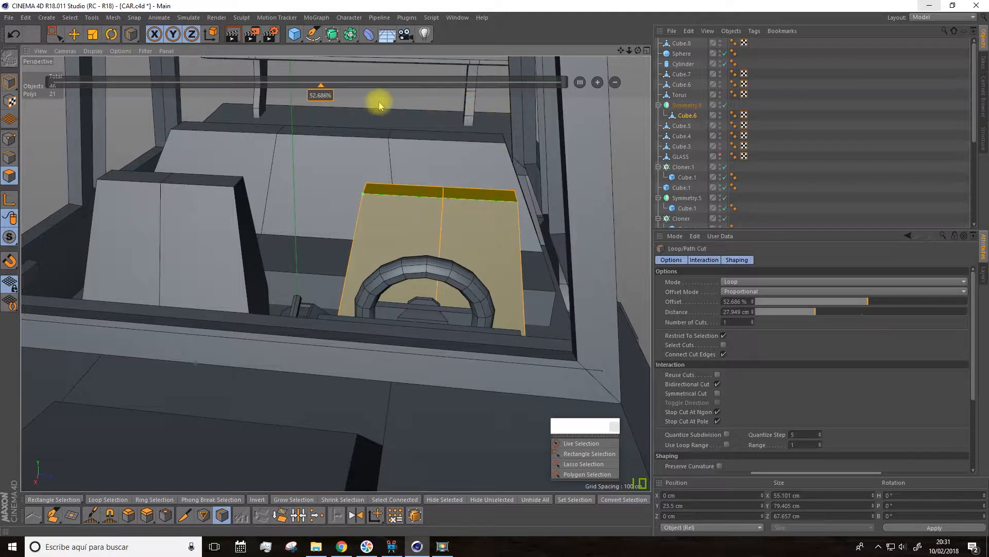
left_click(598, 83)
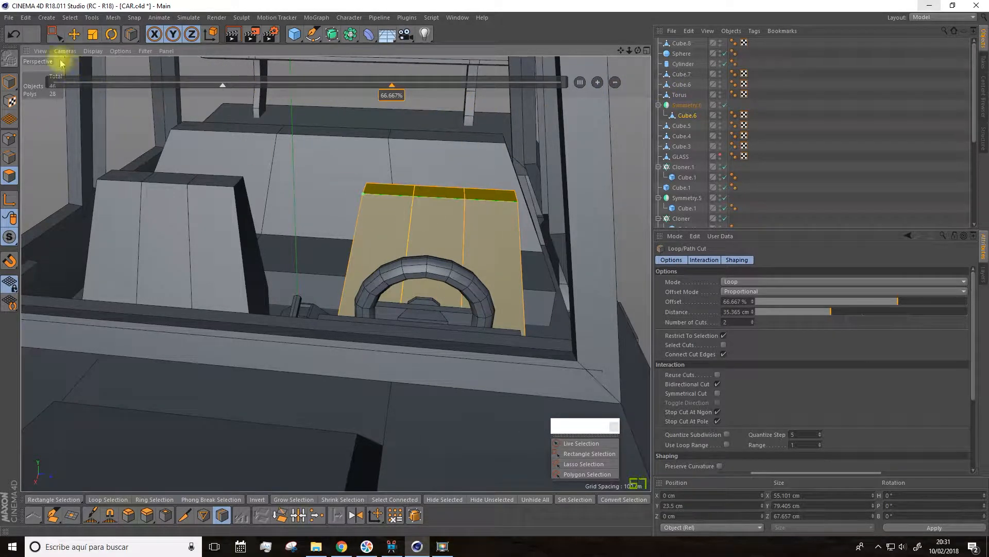
Step: Round the front seat backrest's top by raising its middle points and lowering its outer corner points to 62.479 cm in Y
left_click(9, 139)
left_click_drag(56, 34, 77, 44)
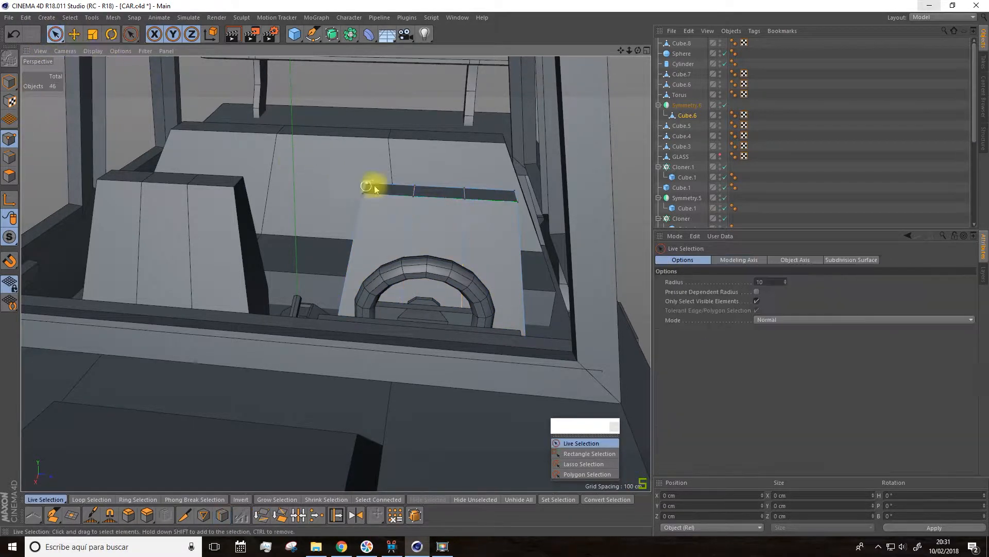
left_click(413, 188)
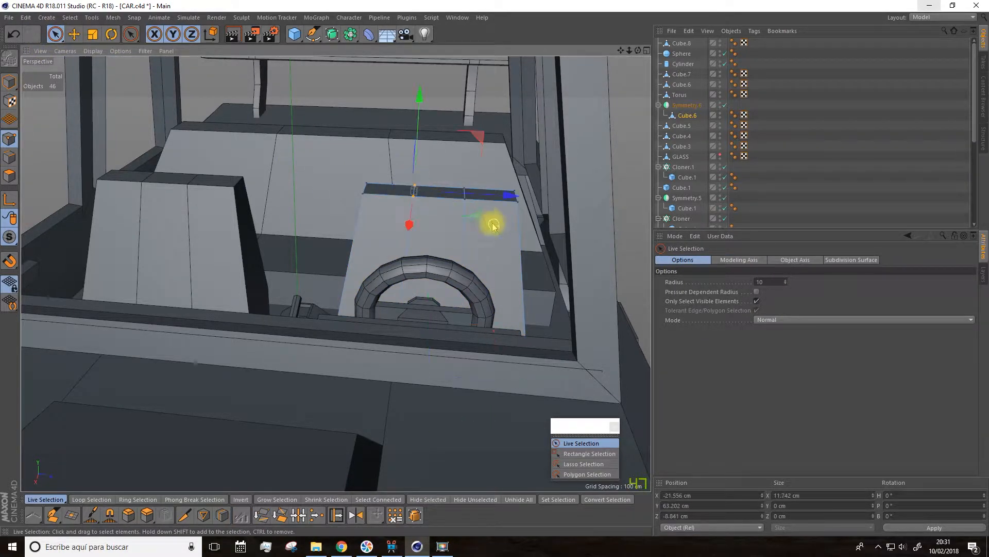
left_click(464, 188, "shift")
left_click_drag(444, 99, 441, 82)
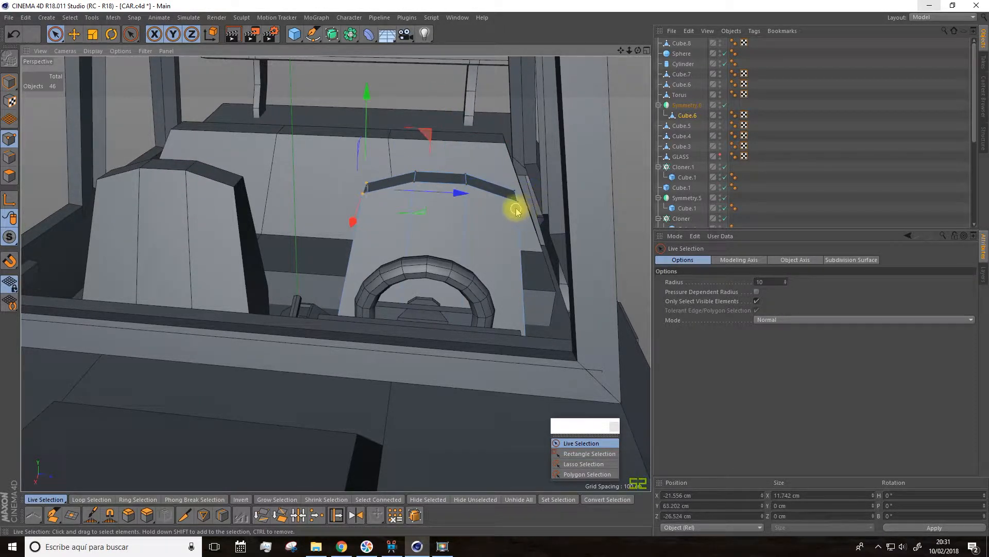
left_click_drag(518, 204, 510, 184, "shift")
left_click_drag(450, 103, 442, 104)
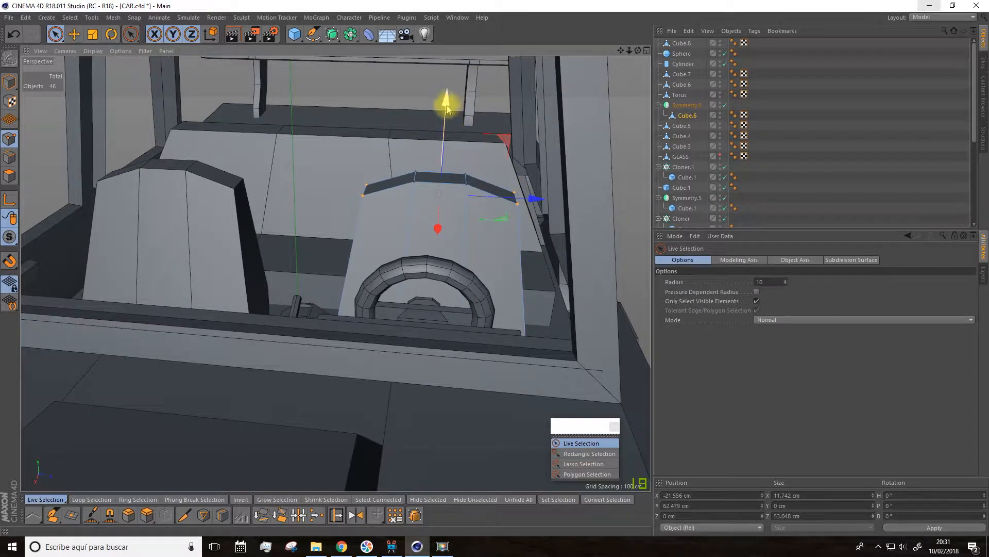
Step: Raise the middle top points of the rear seat's backrest to 67.705 cm in Y
left_click(75, 34)
left_click(9, 82)
left_click(332, 125)
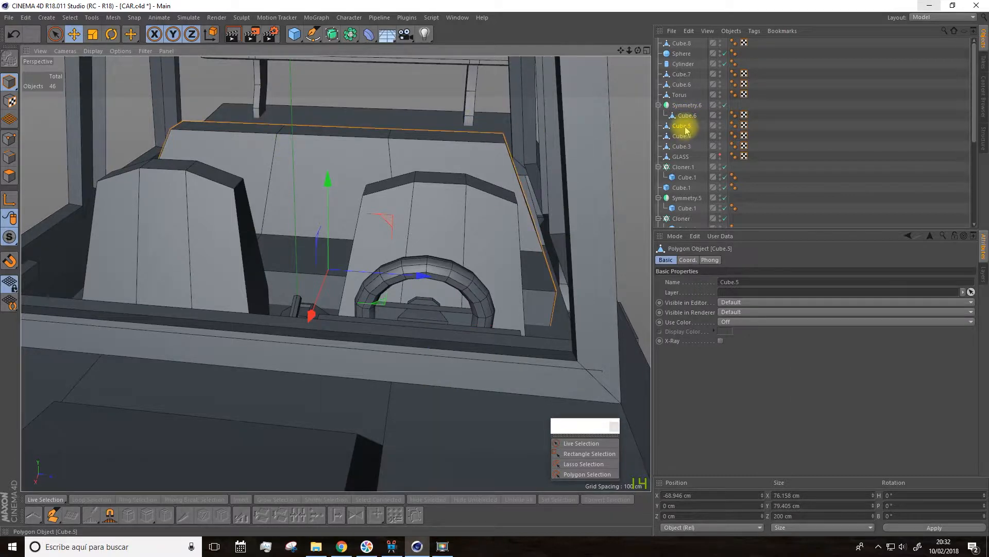
left_click(9, 138)
left_click(92, 35)
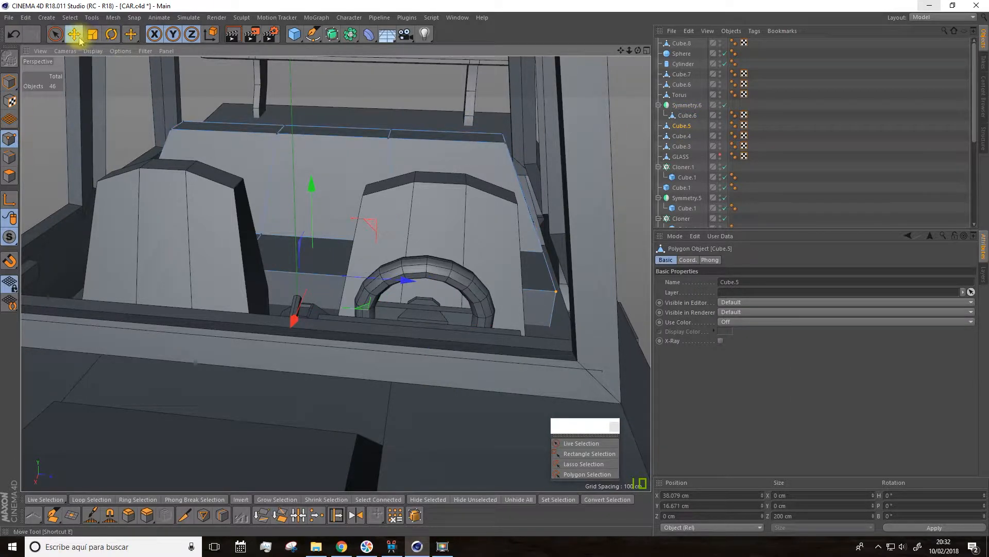
left_click(58, 39)
mouse_move(289, 128)
left_mouse_down()
mouse_move(376, 146)
mouse_move(400, 115)
left_mouse_up()
left_click_drag(336, 71, 339, 63)
Step: Add a circle spline to the scene
left_click_drag(360, 110, 310, 113, "alt")
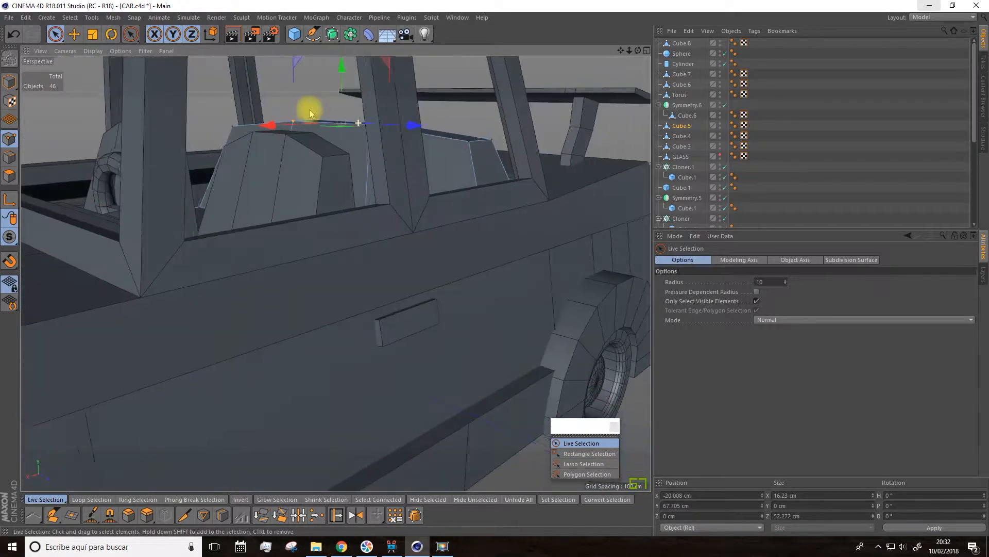
scroll(316, 150, "down", 9)
left_click_drag(621, 50, 708, 123)
scroll(404, 258, "down", 5)
left_click_drag(388, 278, 389, 254, "alt")
scroll(399, 268, "up", 6)
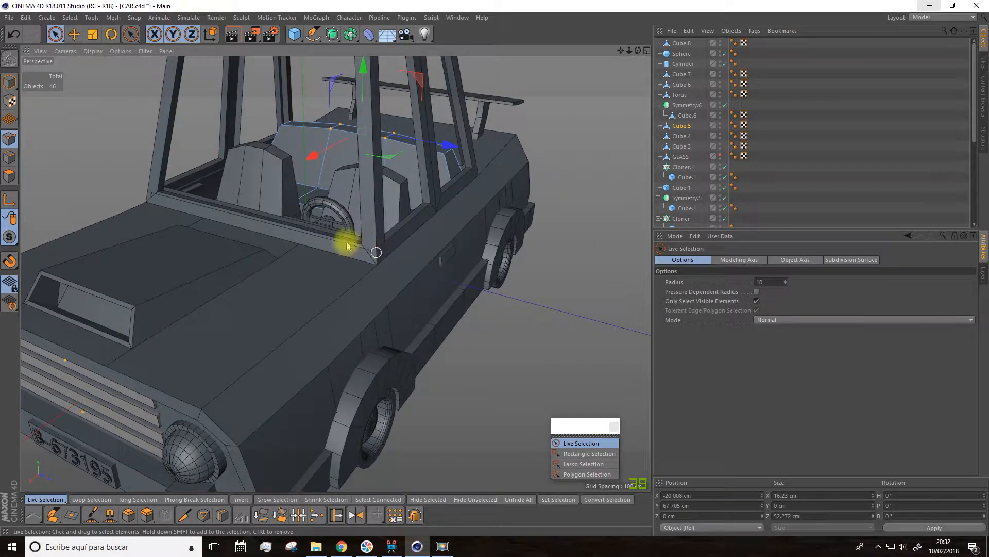
left_click(312, 37)
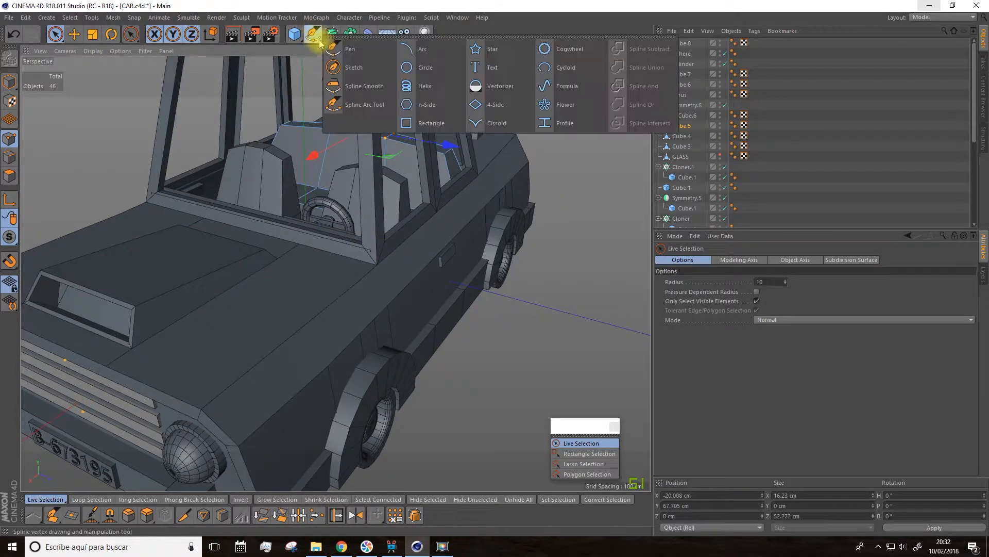
left_click(424, 70)
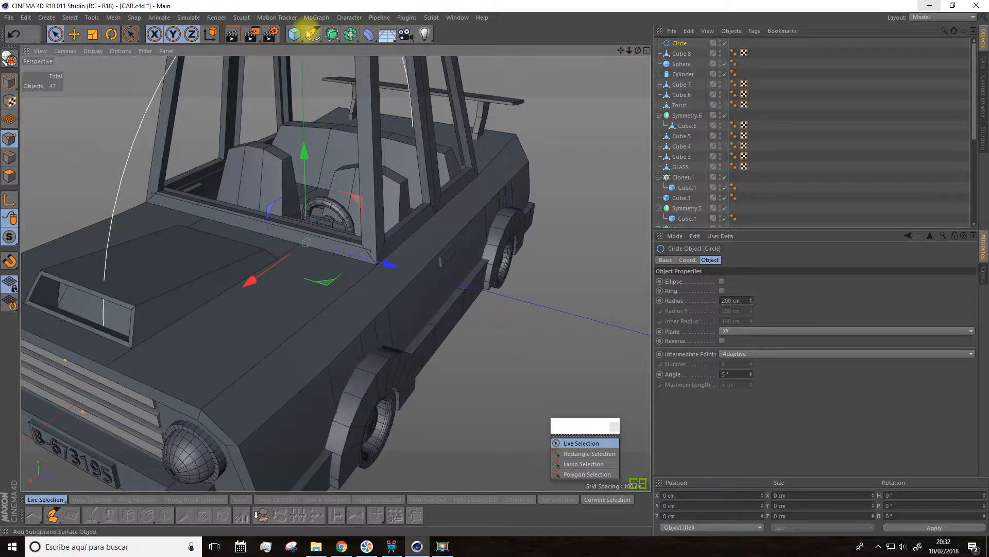
Step: Draw a two-point Pen spline in the right view beside the window base, from Y 45.617, Z 93.564 cm to Y 54.863, Z 113.651 cm
left_click(646, 51)
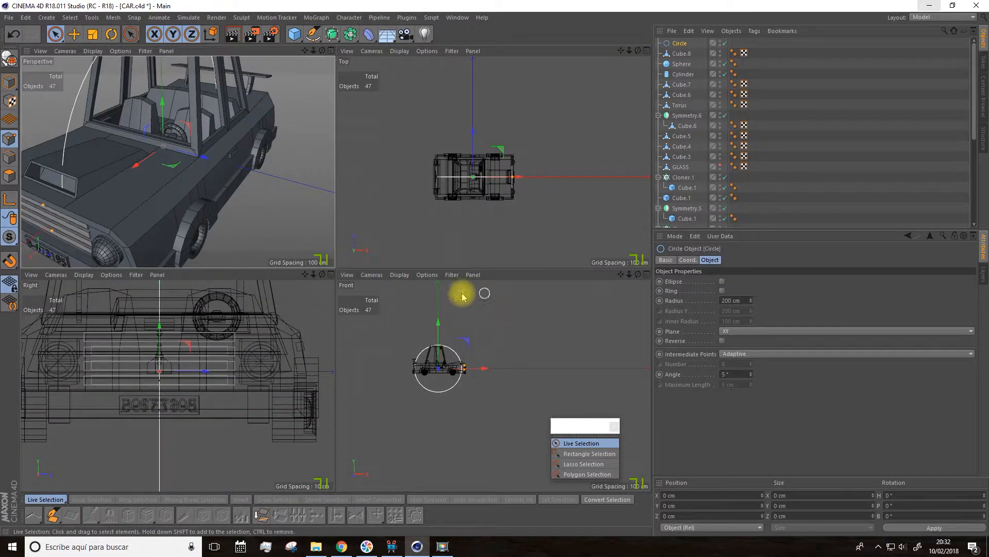
left_click(331, 274)
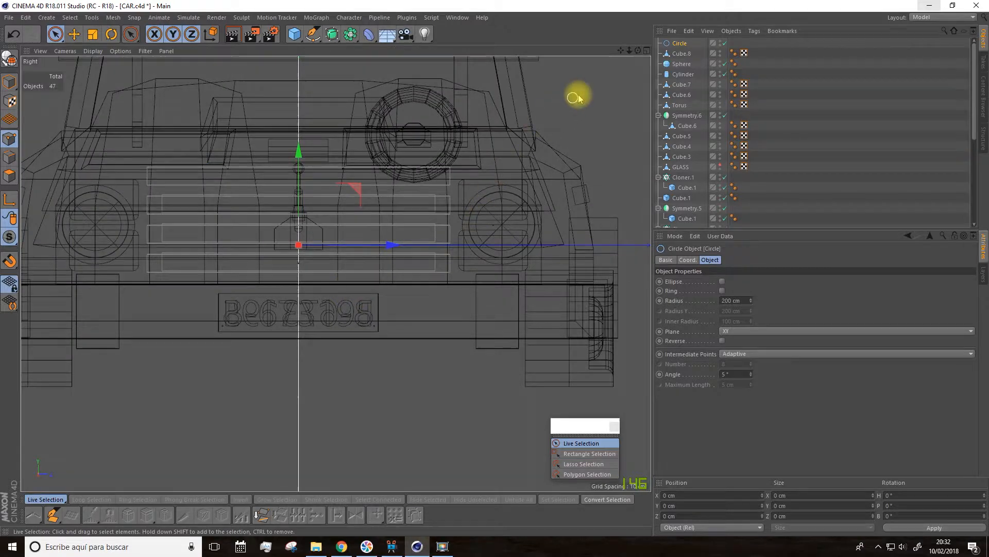
left_click_drag(621, 50, 538, 195)
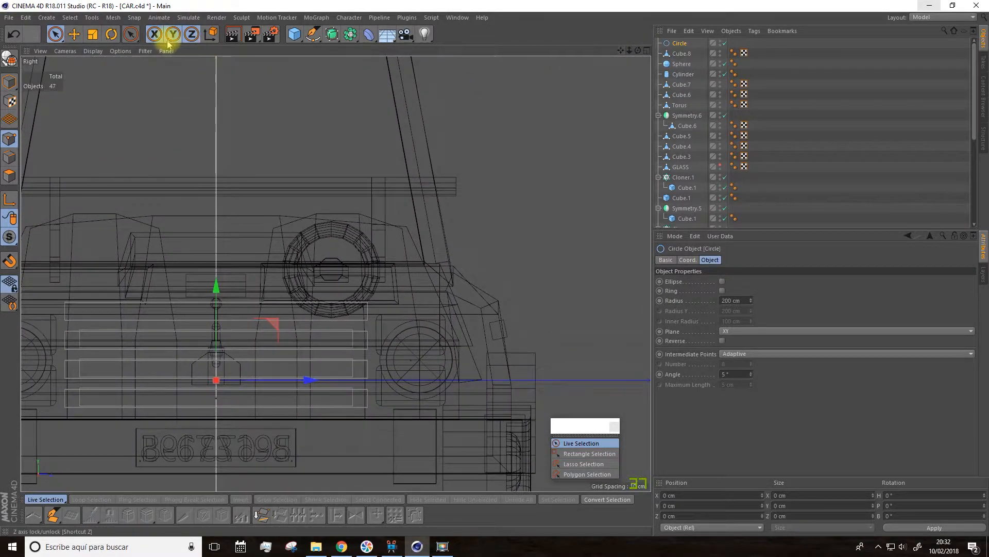
scroll(435, 175, "down", 5)
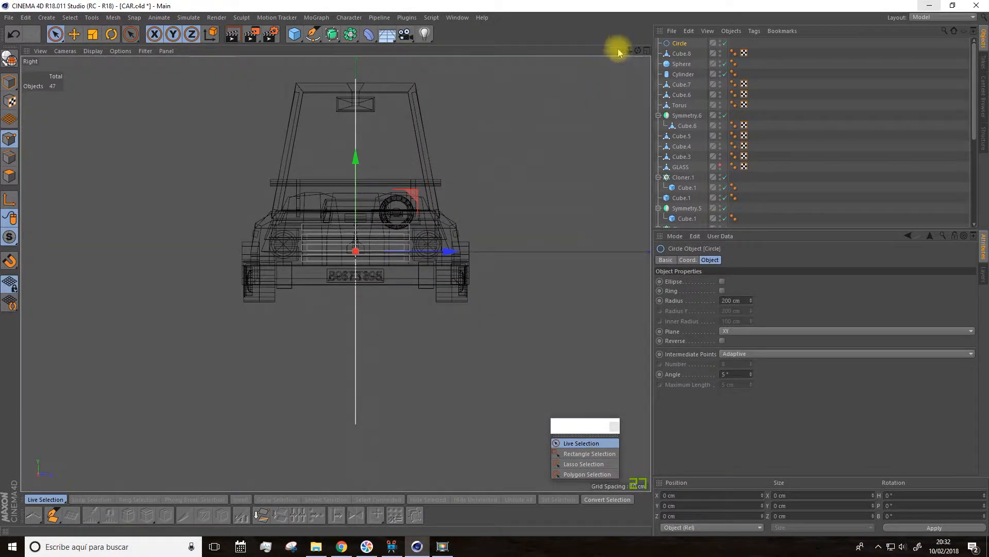
left_click(764, 84)
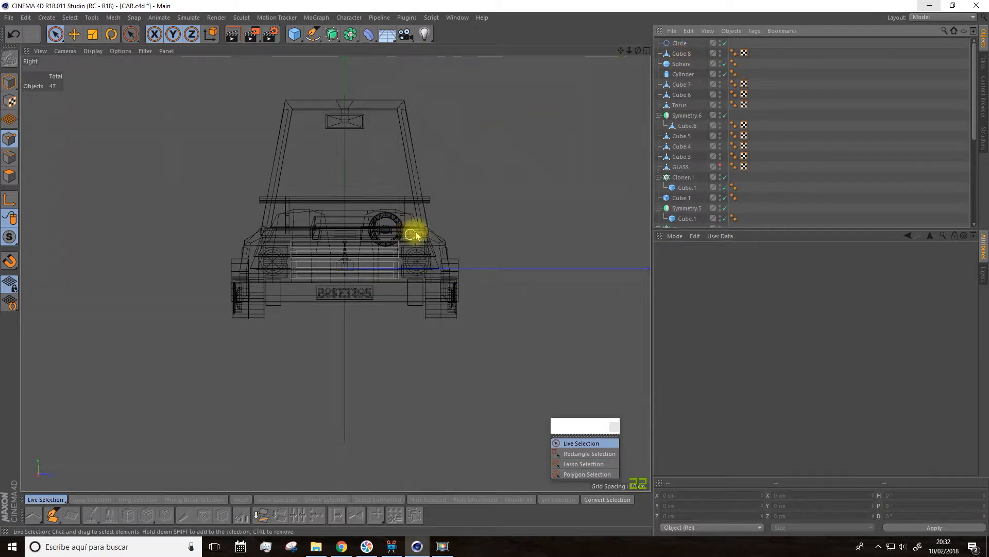
scroll(443, 221, "up", 4)
left_click(313, 38)
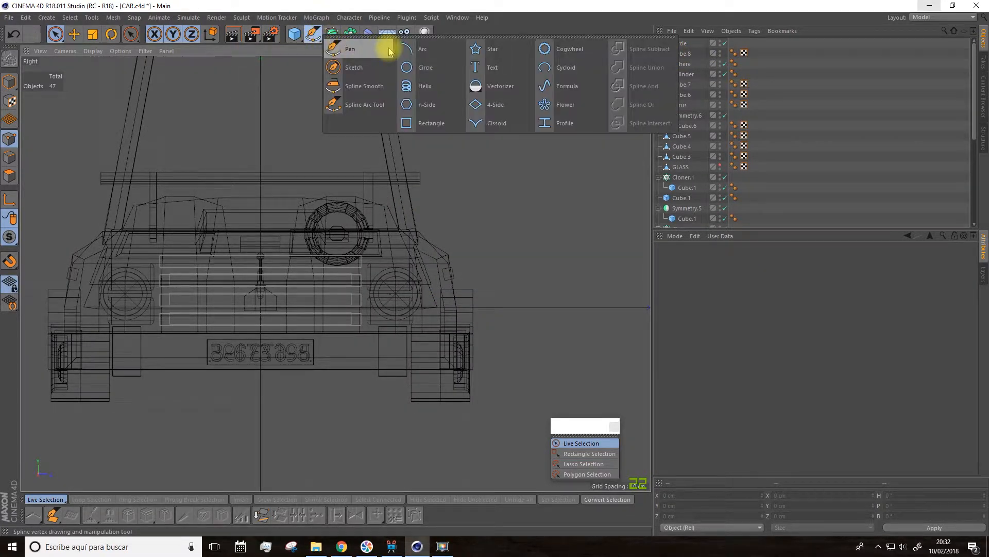
left_click(352, 51)
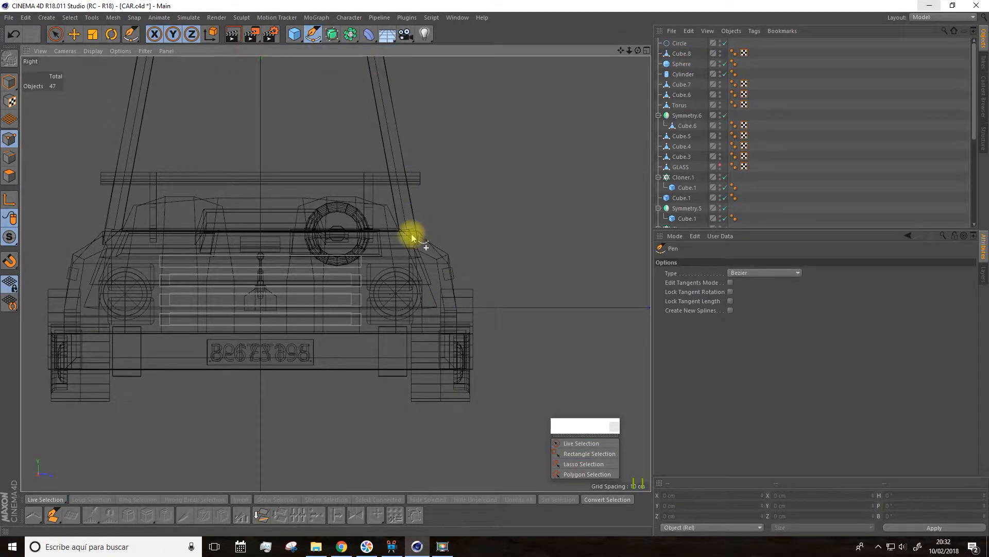
left_click(412, 235)
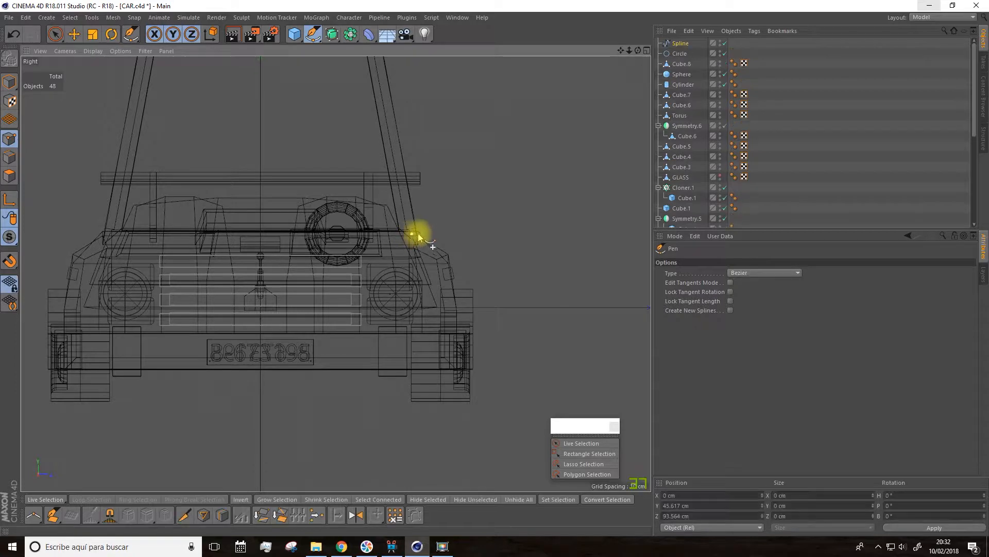
left_click(444, 220)
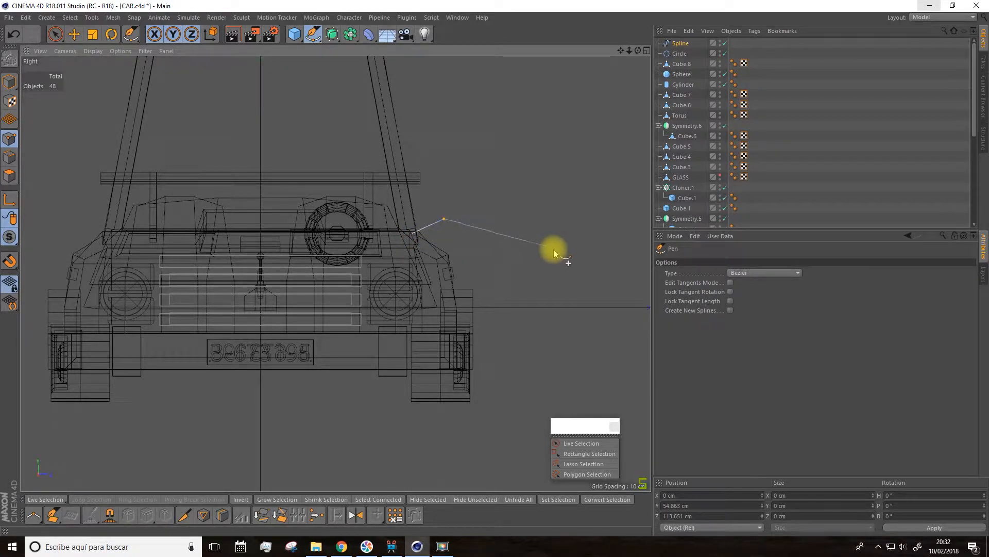
key("Escape")
scroll(483, 183, "up", 3)
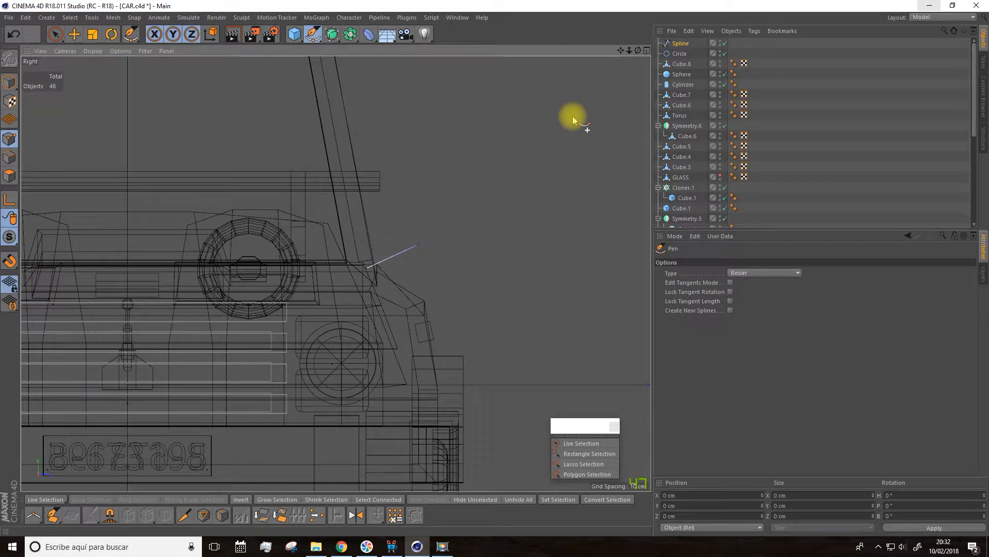
left_click(646, 50)
left_click(328, 51)
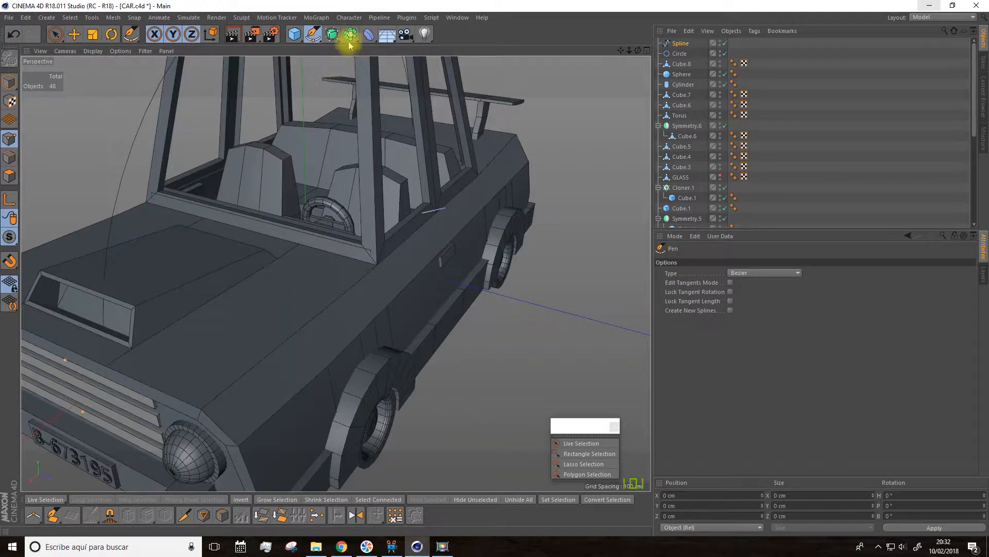
Step: Add a Sweep object and nest the Pen spline and the circle spline together inside it
left_click(338, 35)
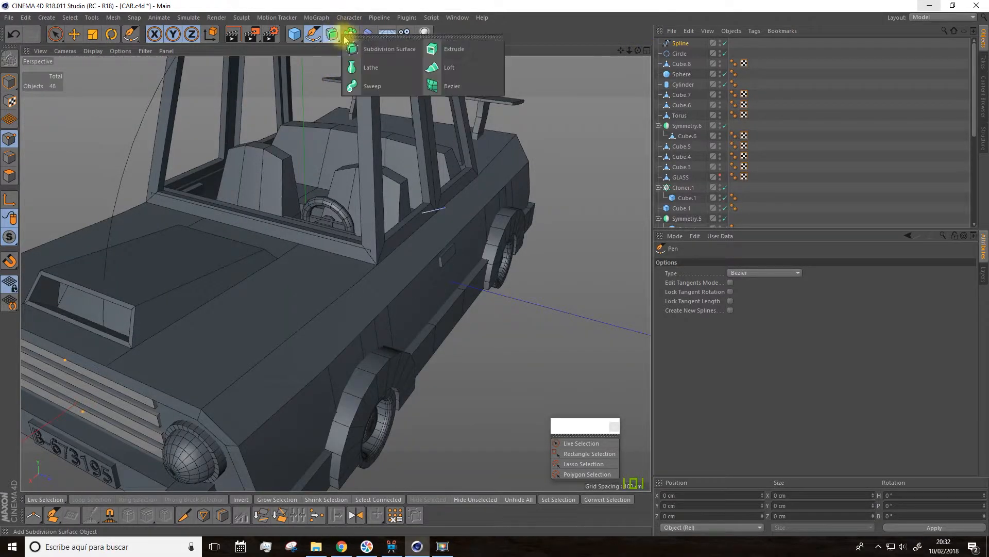
left_click(375, 88)
left_click(680, 53)
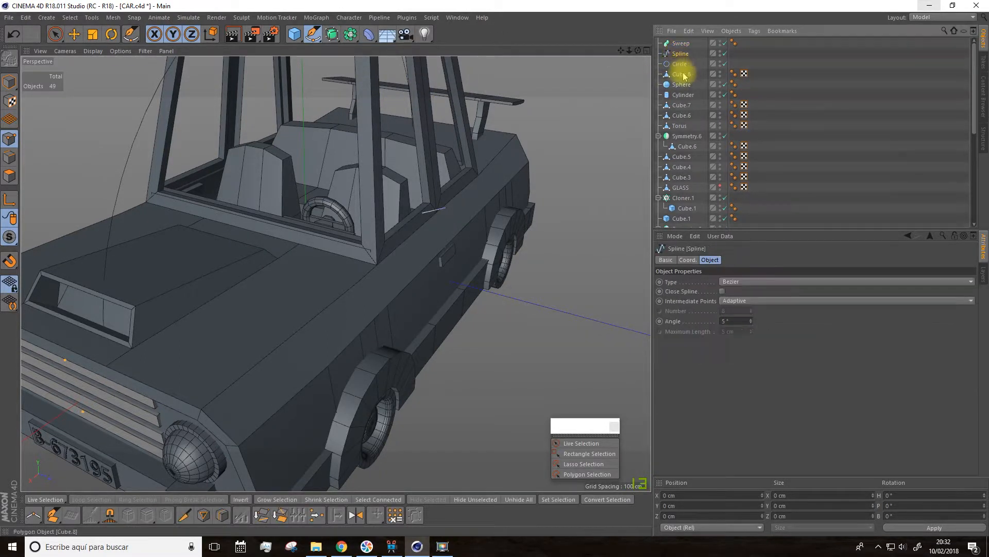
left_click(680, 64, "shift")
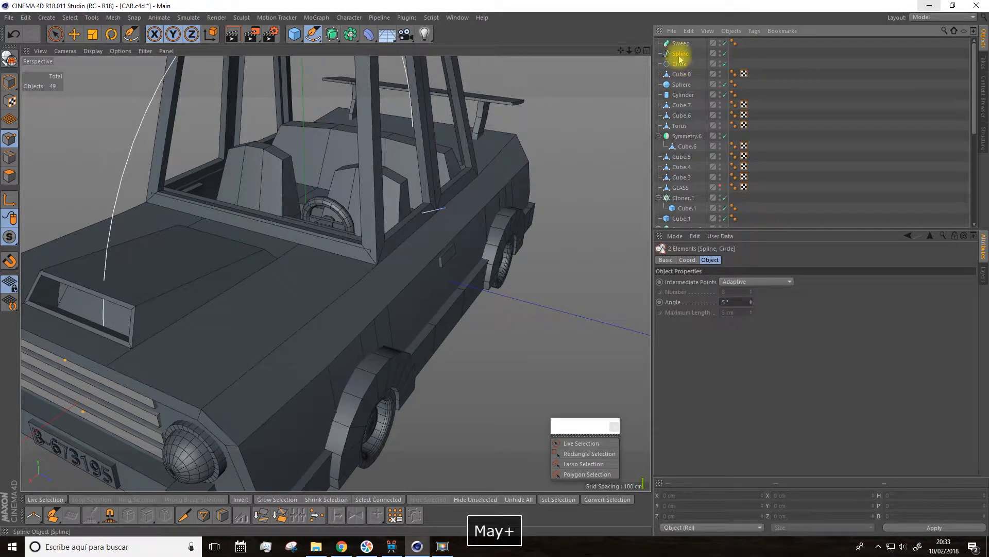
left_click_drag(680, 53, 686, 46)
scroll(620, 115, "down", 2)
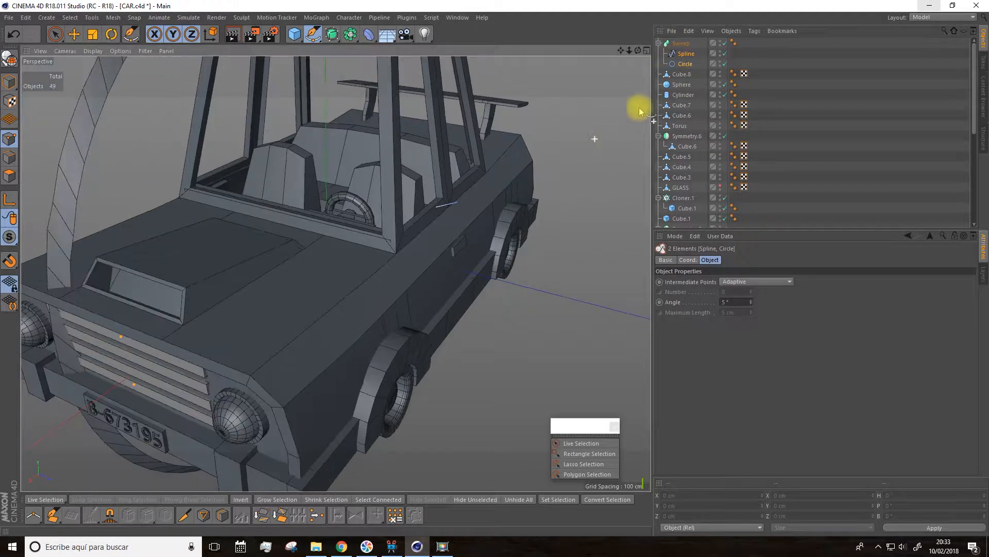
left_click(680, 44)
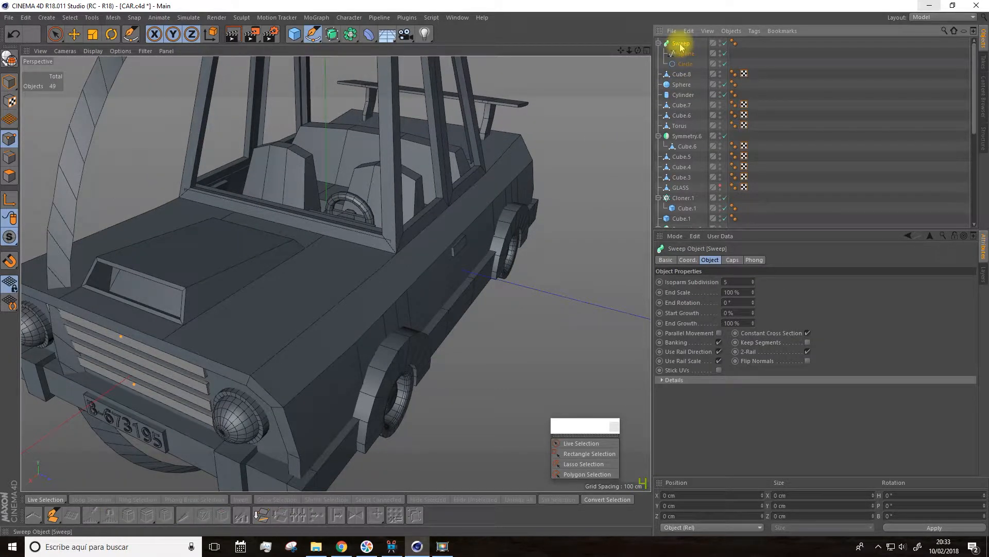
Step: Try the circle spline in the XZ and ZY planes and return it to the XY plane
left_click(686, 64)
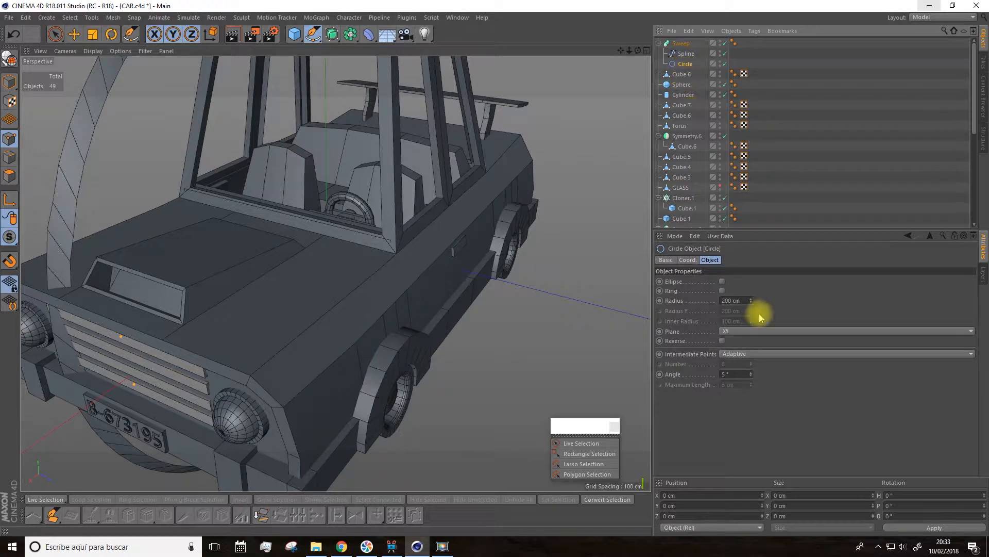
left_click(735, 331)
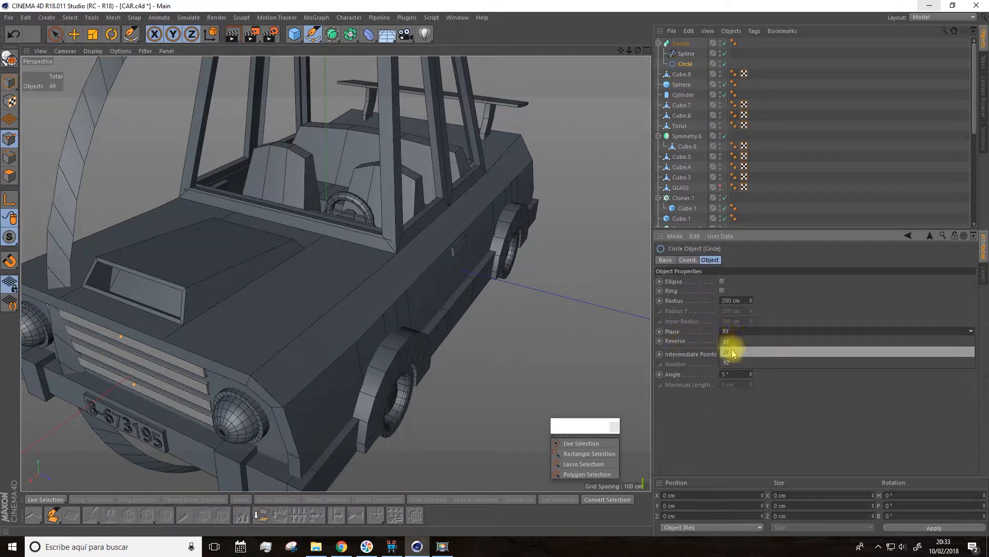
left_click(728, 347)
left_click(733, 335)
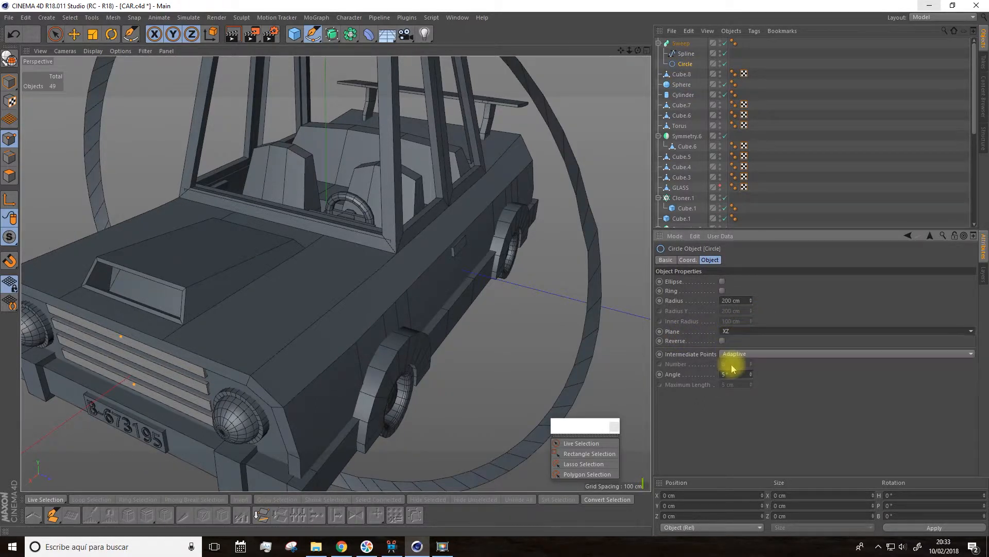
left_click(731, 360)
left_click(735, 331)
left_click(734, 336)
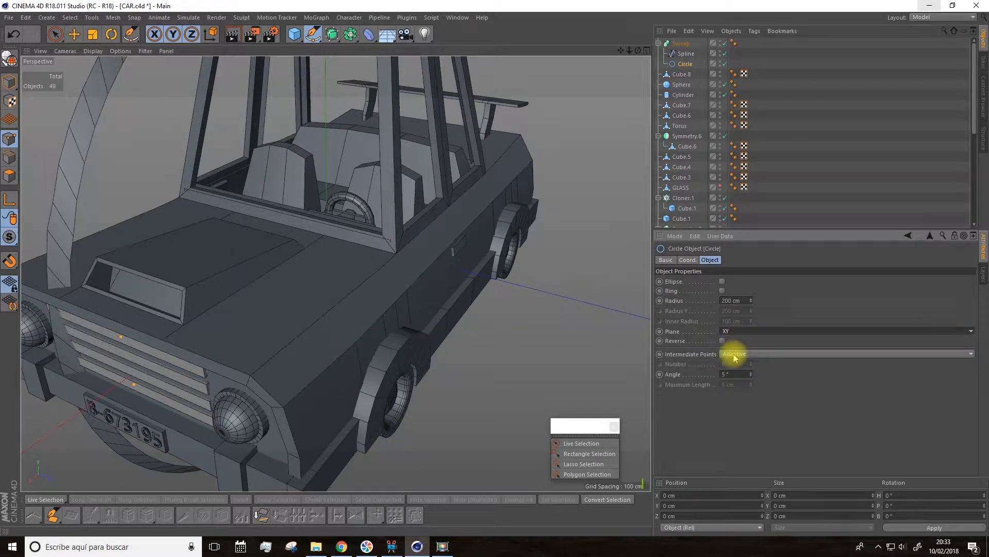
left_click(735, 335)
left_click(729, 347)
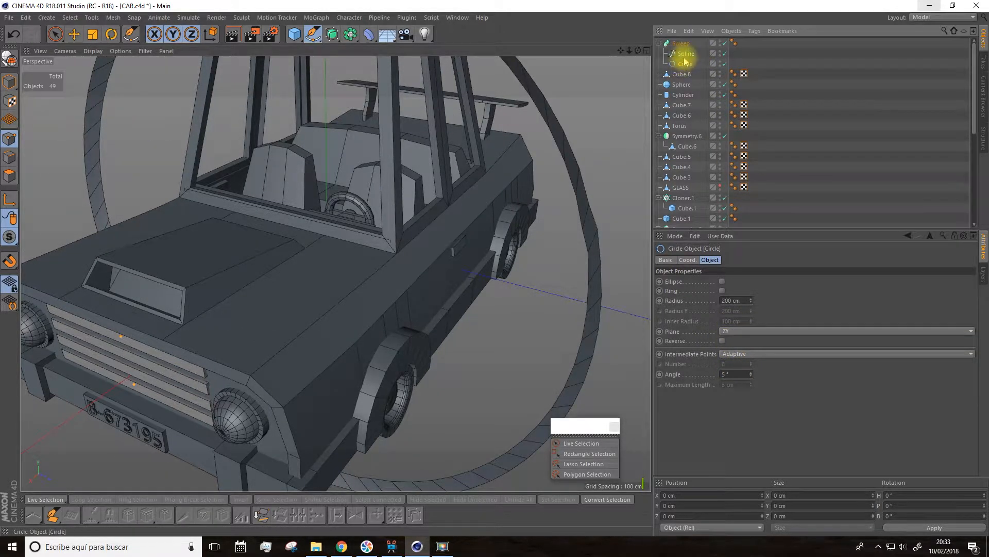
scroll(535, 202, "down", 3)
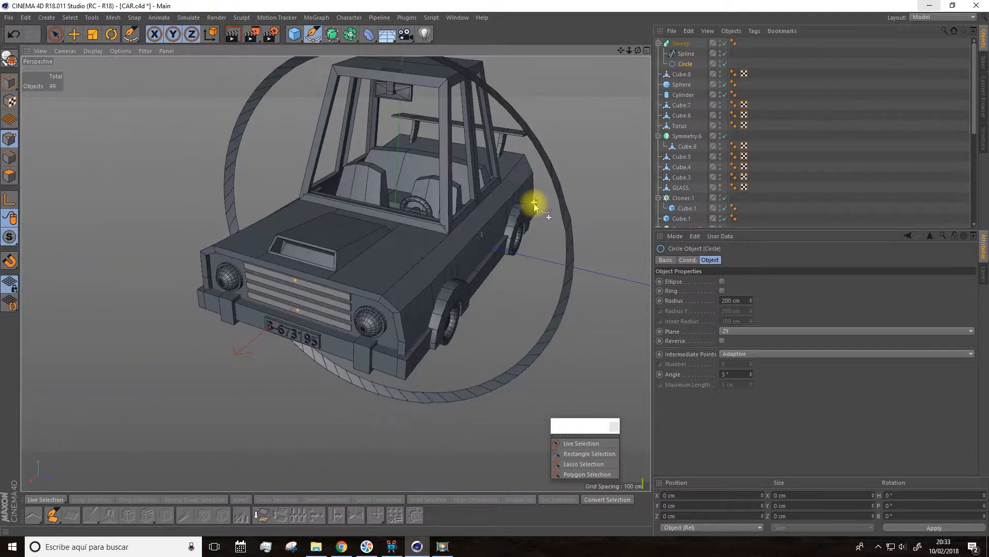
left_click_drag(512, 229, 627, 223, "alt")
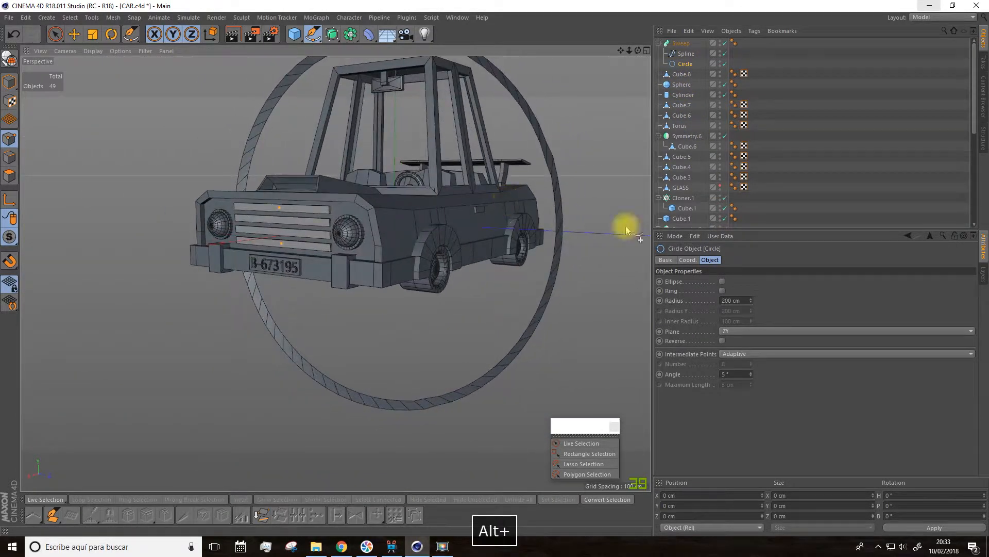
left_click(729, 332)
left_click(731, 343)
left_click_drag(592, 288, 547, 260, "alt")
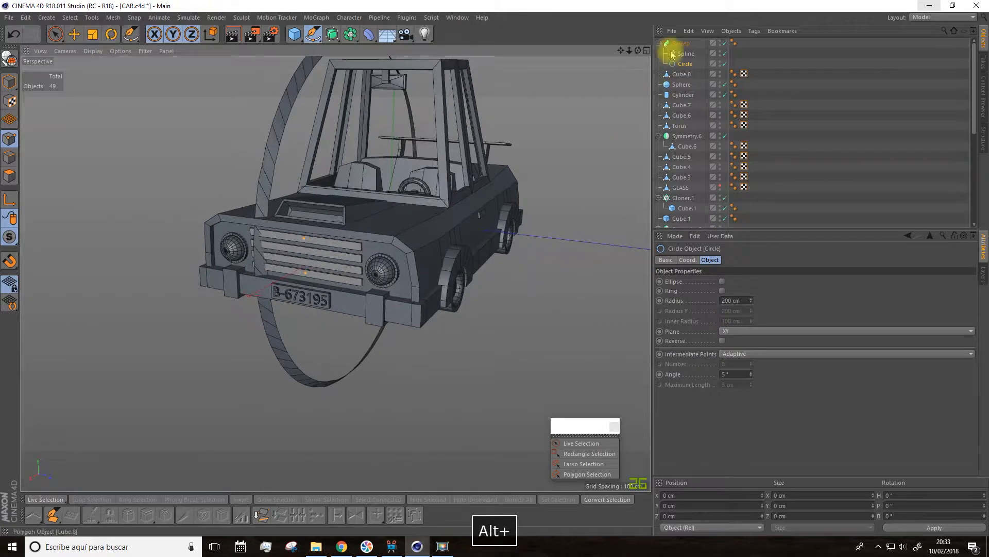
Step: Reorder the Sweep's children so the circle comes first as profile and the Pen spline second as path
left_click(683, 55)
left_click_drag(687, 68, 686, 68)
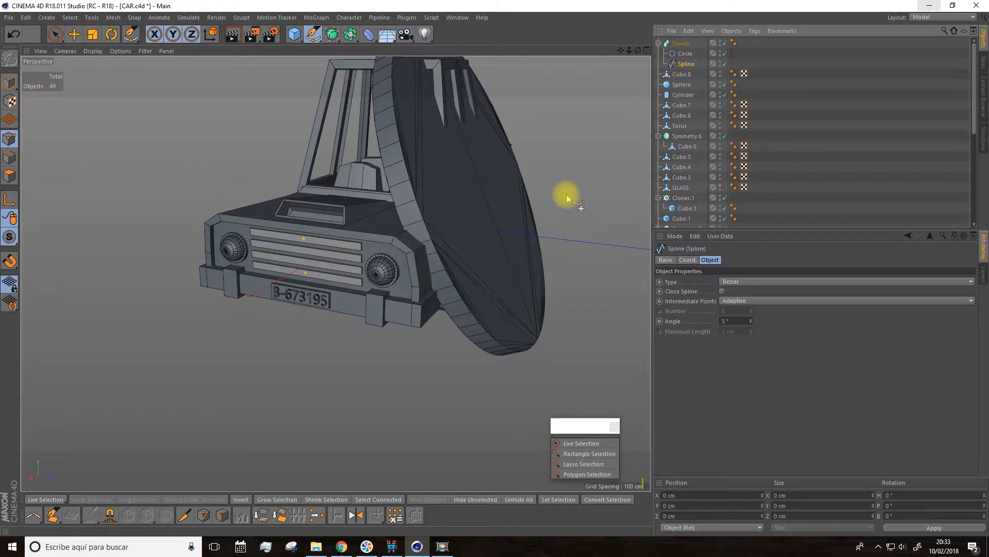
left_click(685, 54)
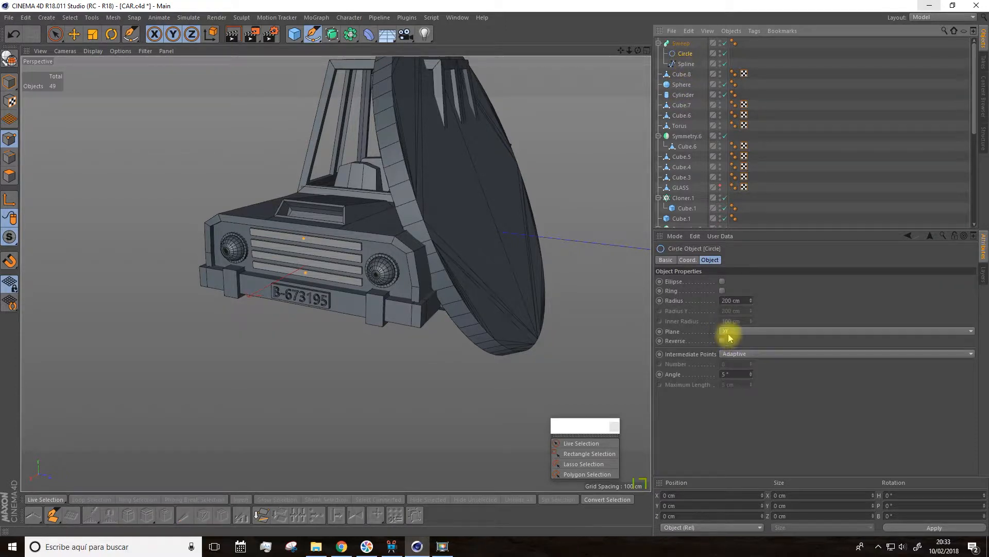
left_click(686, 64)
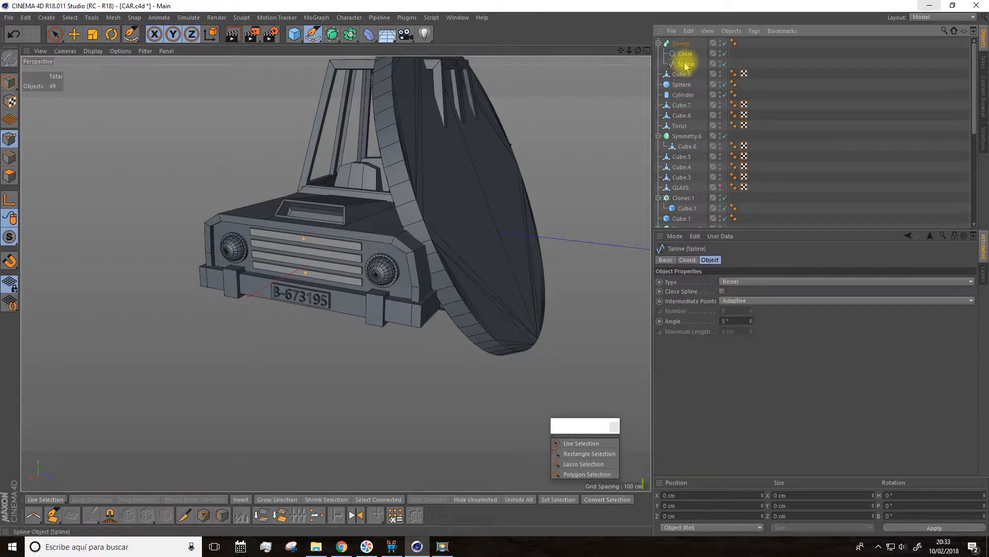
left_click(685, 54)
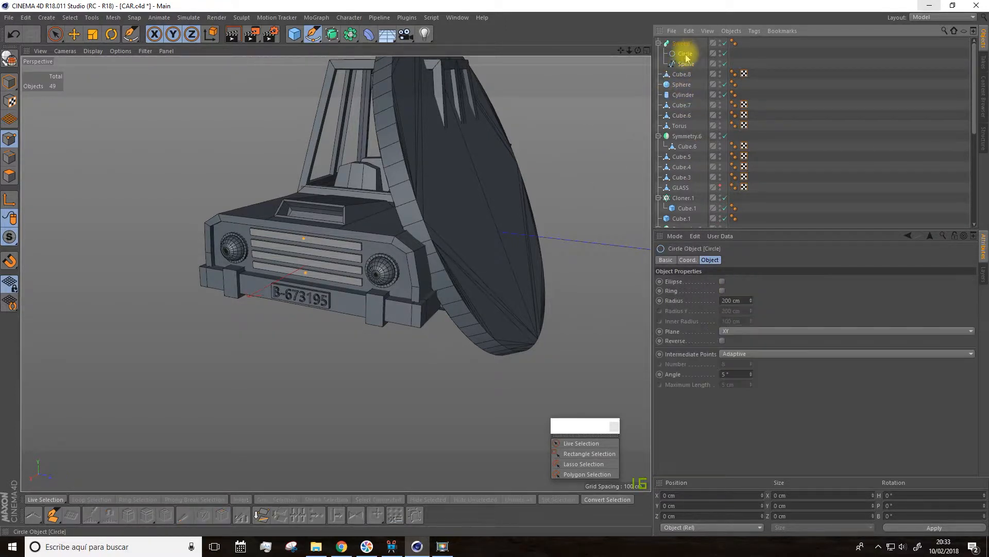
Step: Set the circle profile's radius to 2 cm and its intermediate point angle to 34°
left_click_drag(752, 301, 752, 355)
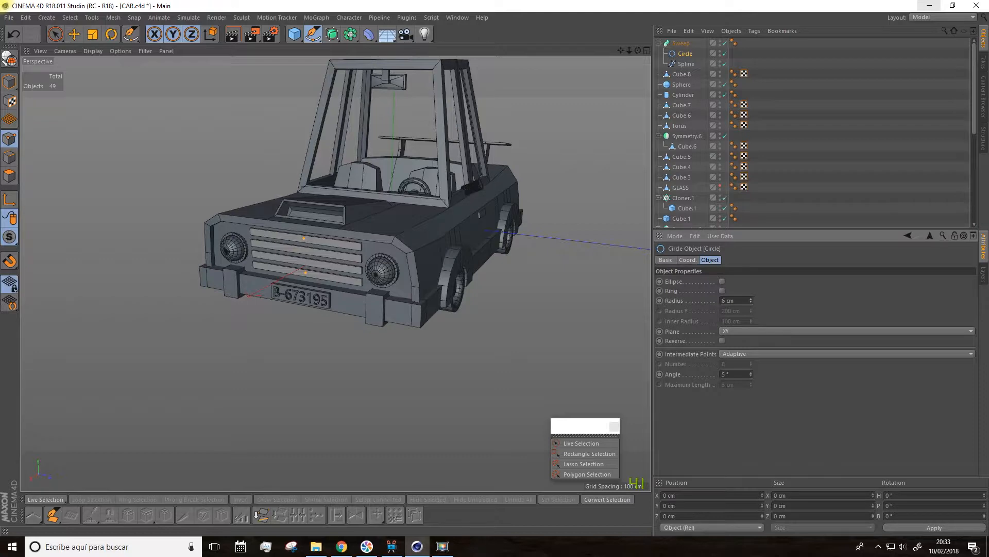
scroll(478, 133, "up", 10)
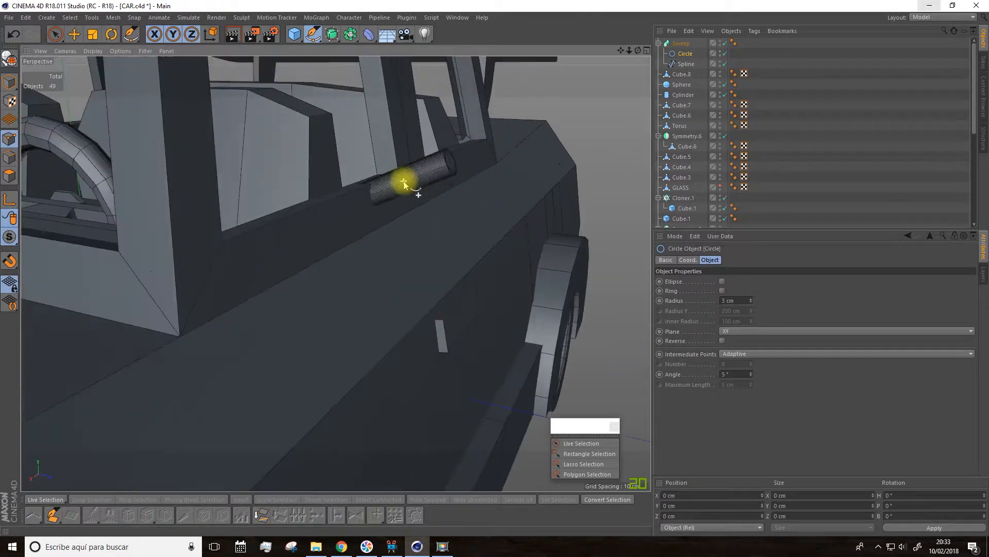
left_click_drag(452, 200, 552, 221, "alt")
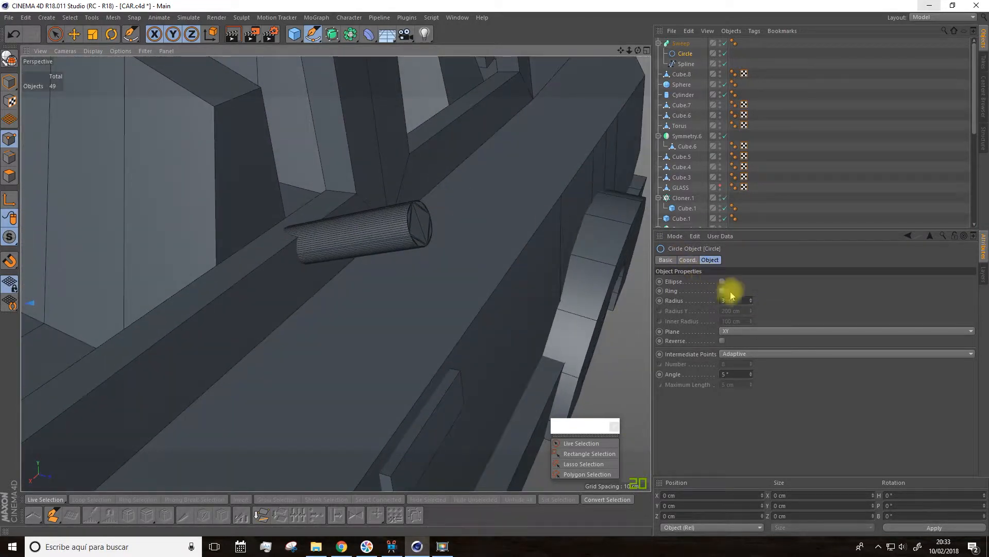
left_click(752, 303)
left_click(752, 303)
left_click(751, 298)
left_click_drag(751, 375, 752, 372)
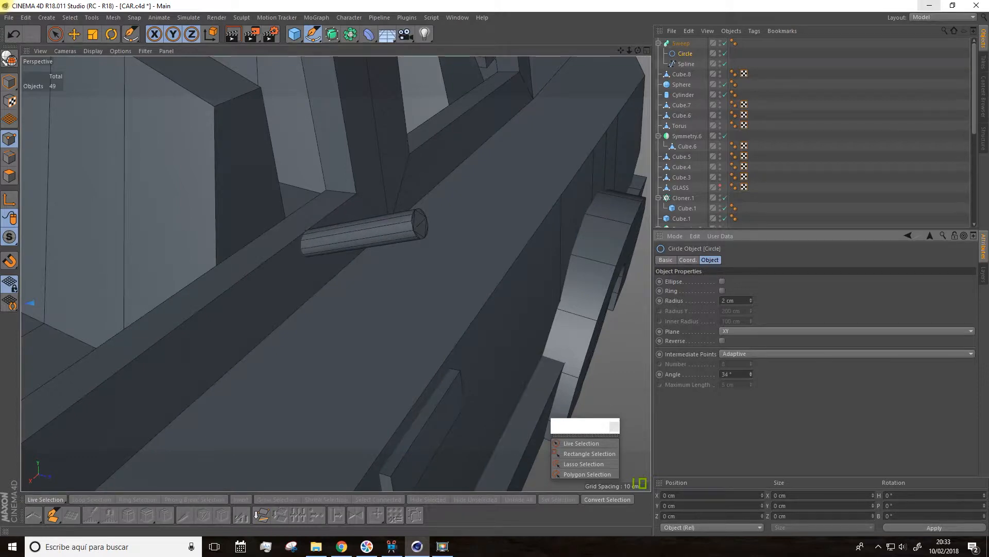
Step: Draw an upward-curving Pen segment within the swept spline in the right view, starting at Y 54.162, Z 90.537 cm above the straight one
left_click_drag(490, 305, 554, 195, "alt")
left_click(686, 63)
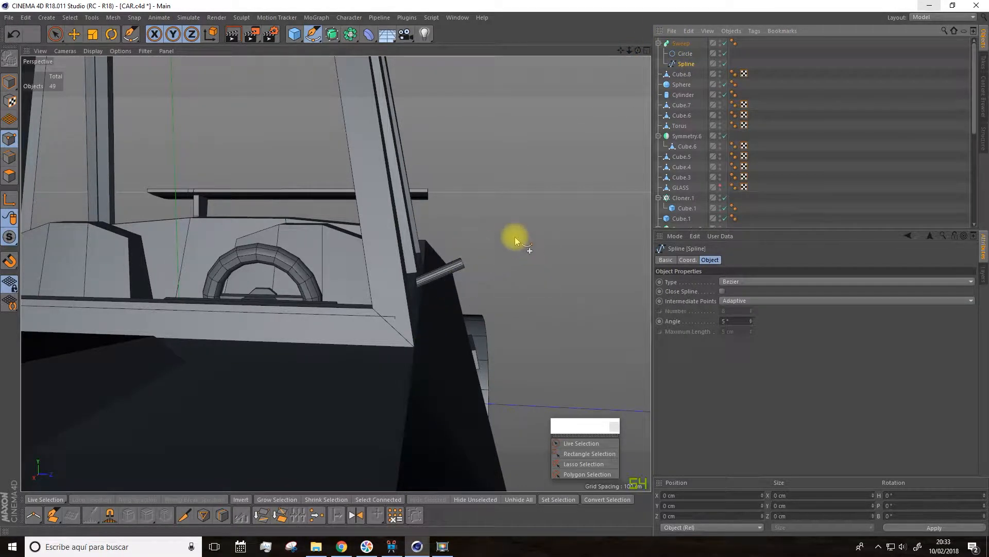
left_click(648, 51)
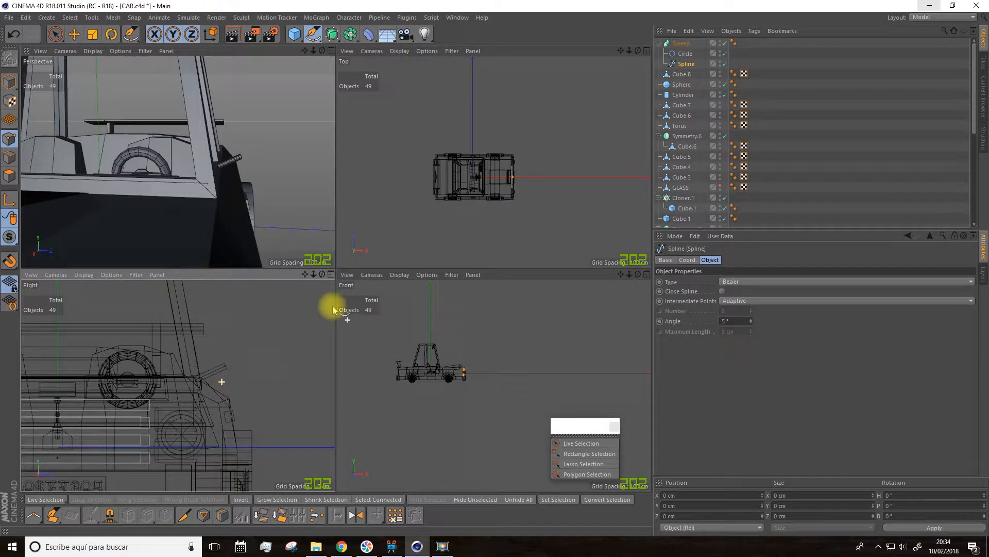
left_click(330, 274)
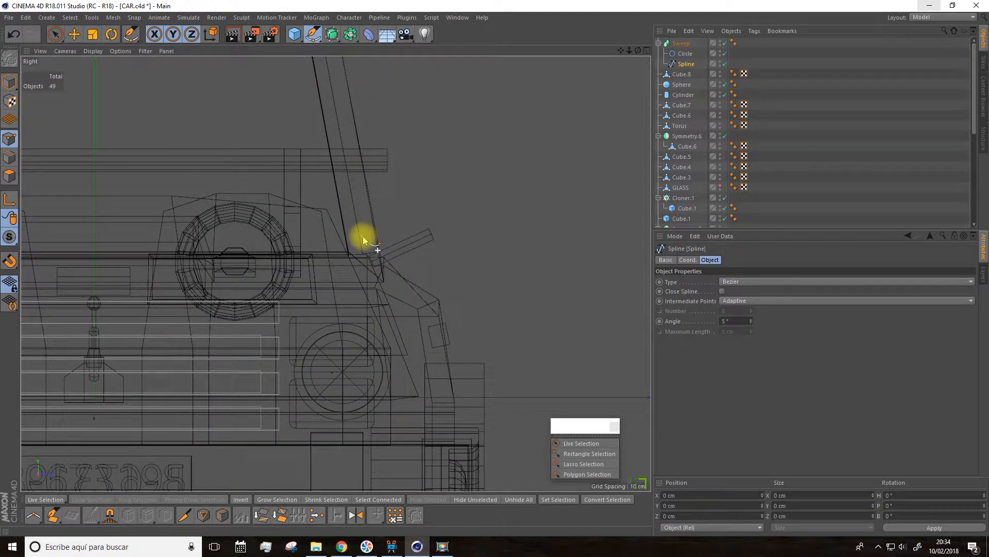
left_click(363, 236)
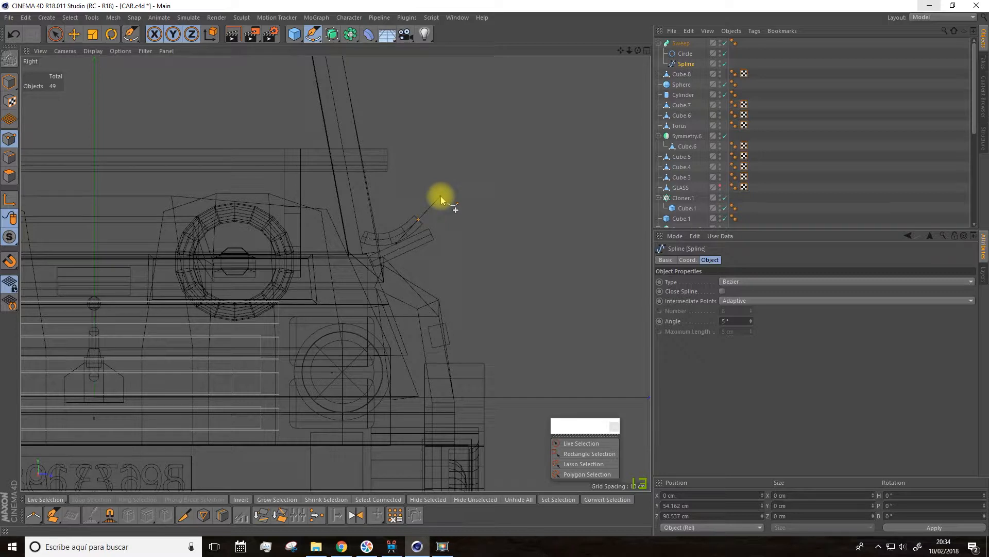
key("Escape")
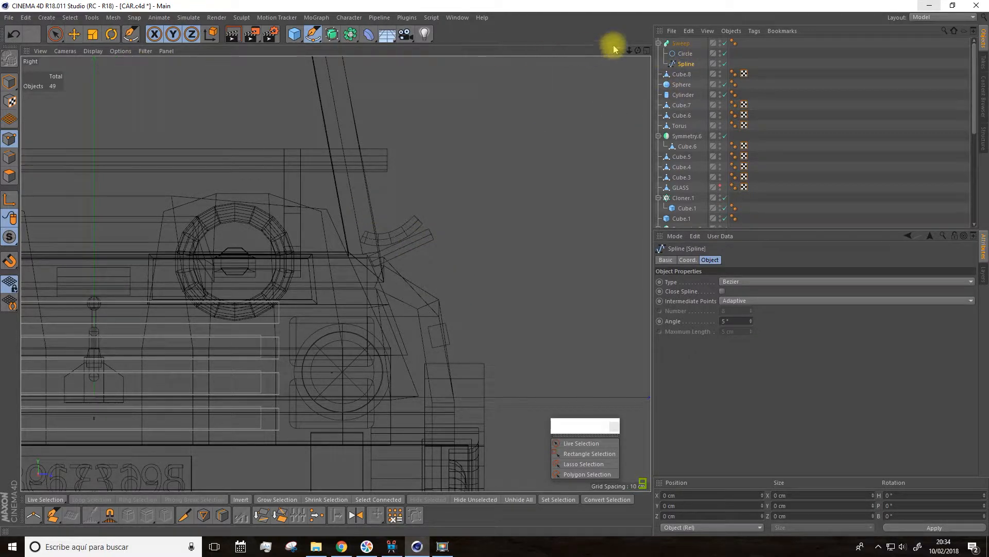
left_click(648, 51)
left_click(332, 52)
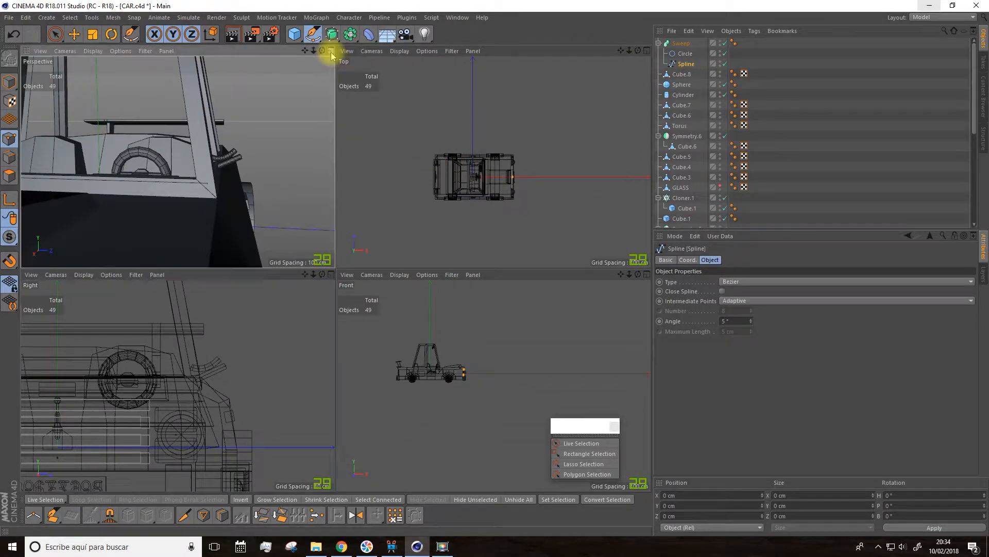
Step: Delete the outer end point of the original straight segment in the swept spline, keeping only the curved tube
mouse_move(488, 254)
left_mouse_down("alt")
mouse_move(463, 261)
mouse_move(471, 255)
left_mouse_up("alt")
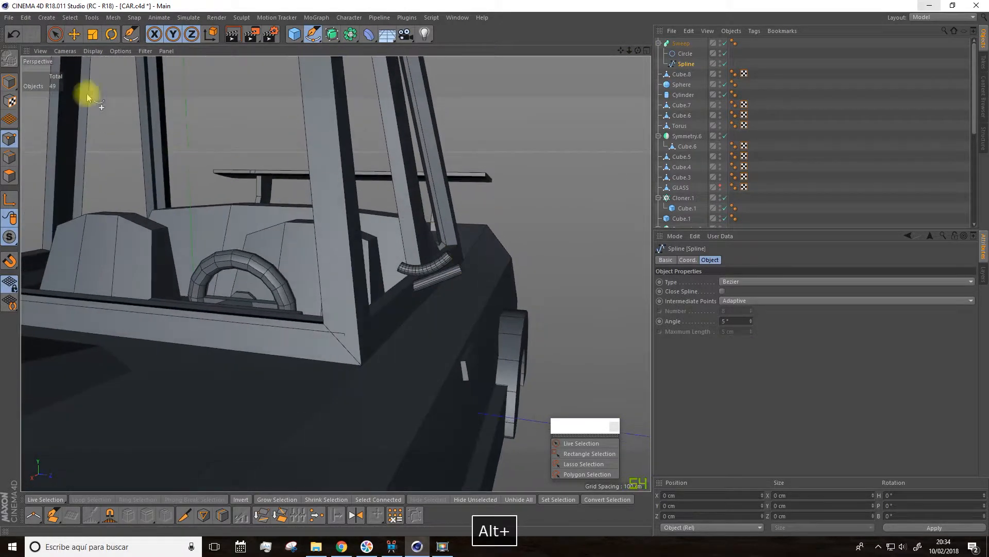
left_click(73, 34)
left_click(9, 81)
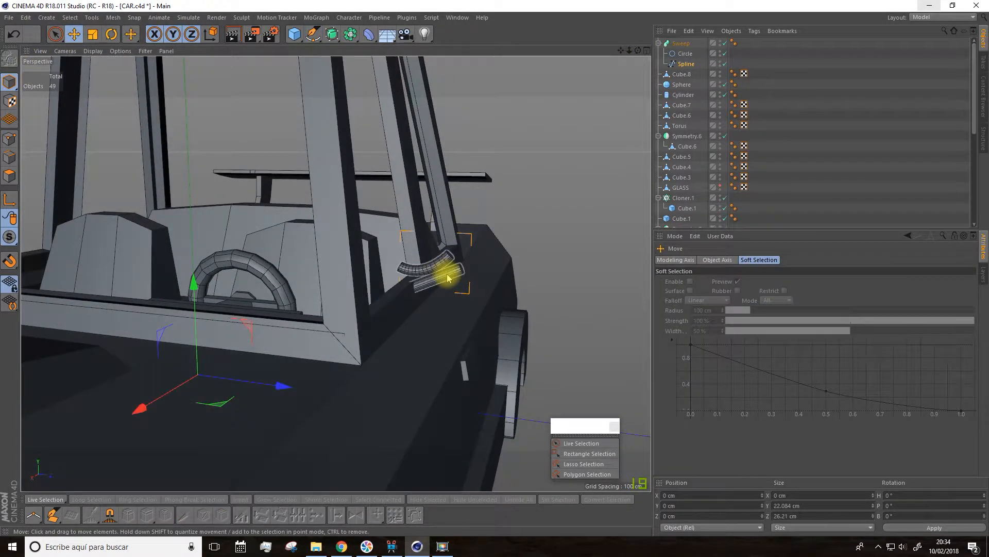
left_click(686, 64)
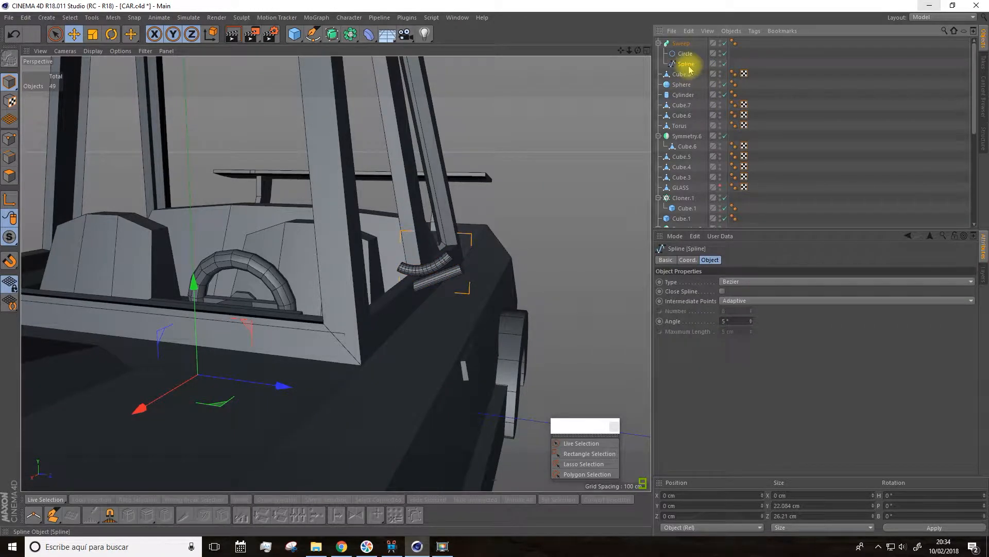
left_click(9, 138)
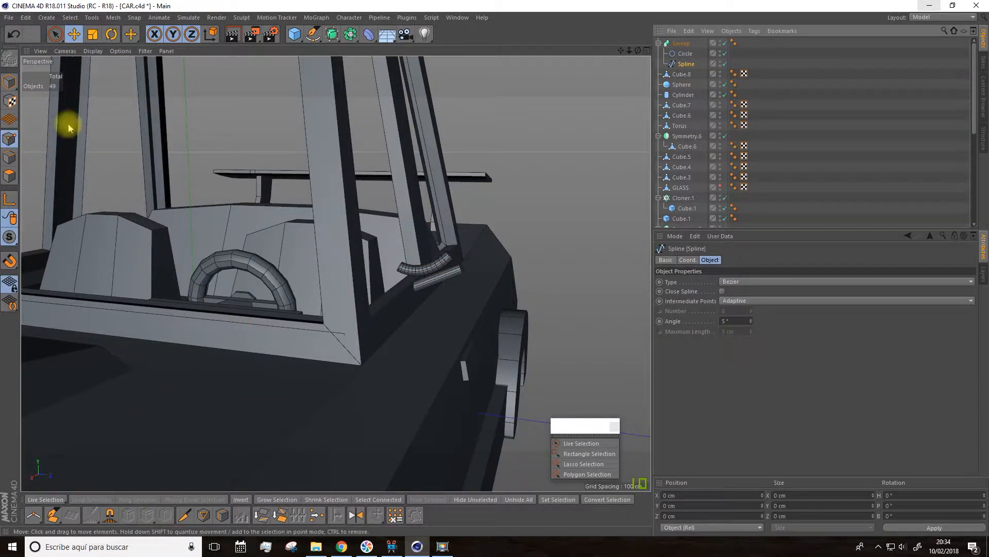
left_click(55, 33)
left_click(462, 270)
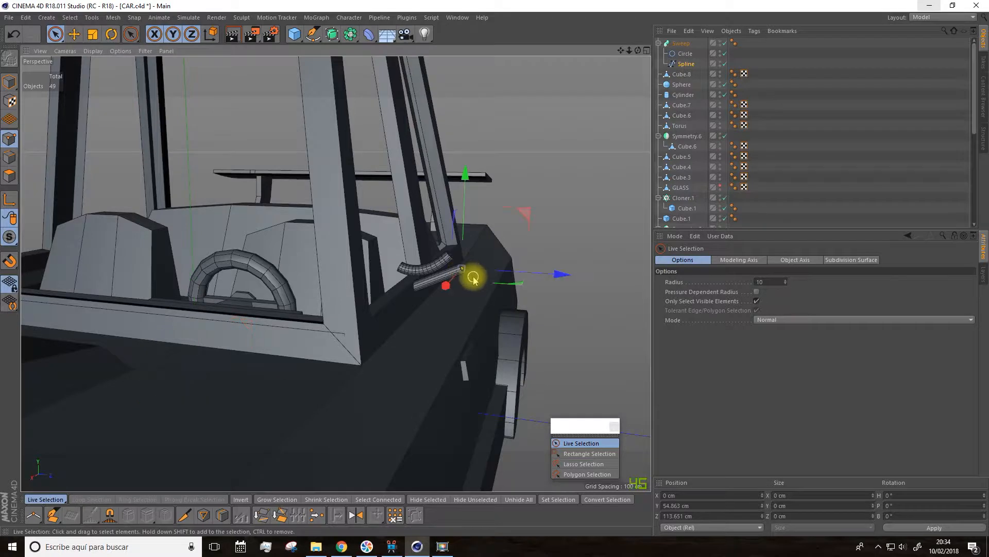
key("Delete")
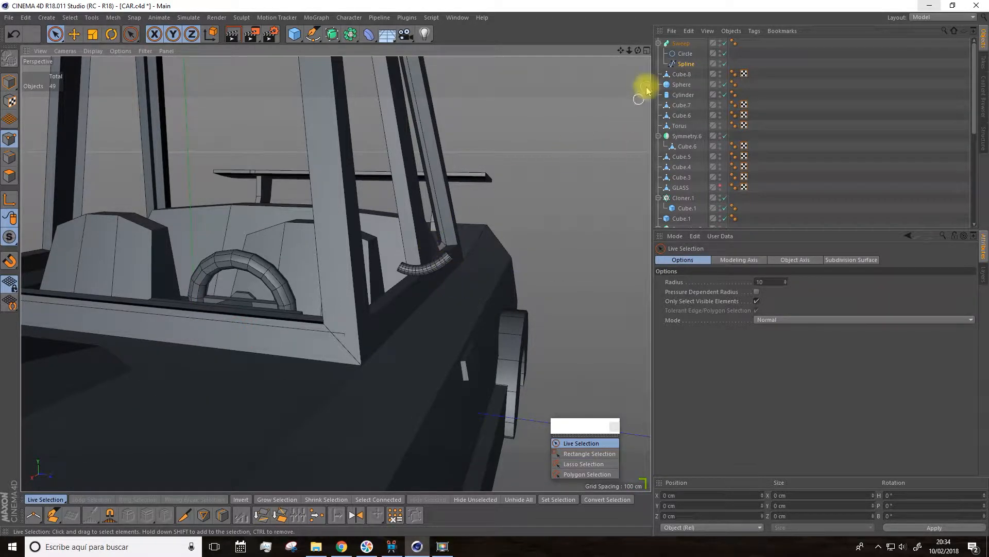
Step: Move the curved spline's outer end point outward and up to Y 63.195, Z 111.746 cm
left_click(686, 64)
left_click(449, 256)
left_click(73, 34)
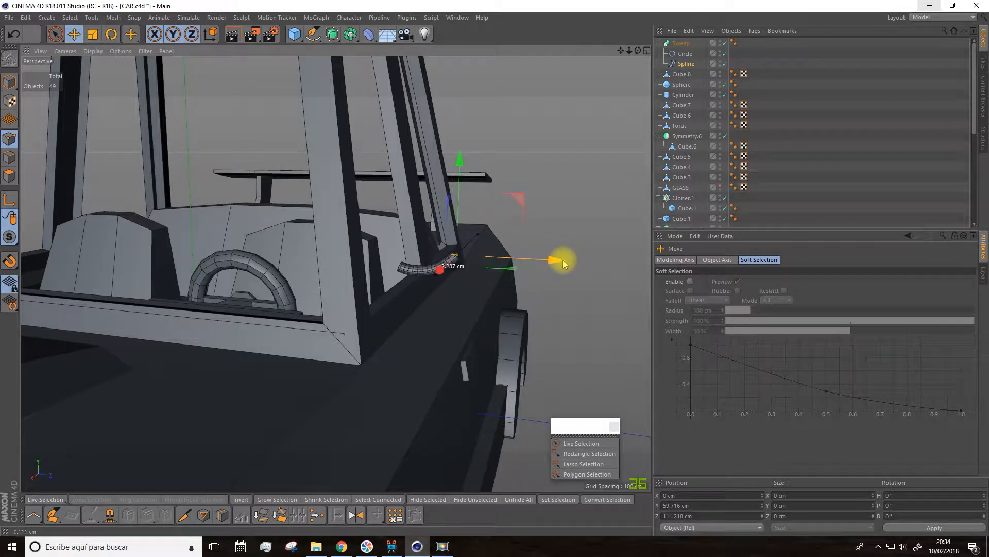
left_click_drag(467, 166, 463, 154)
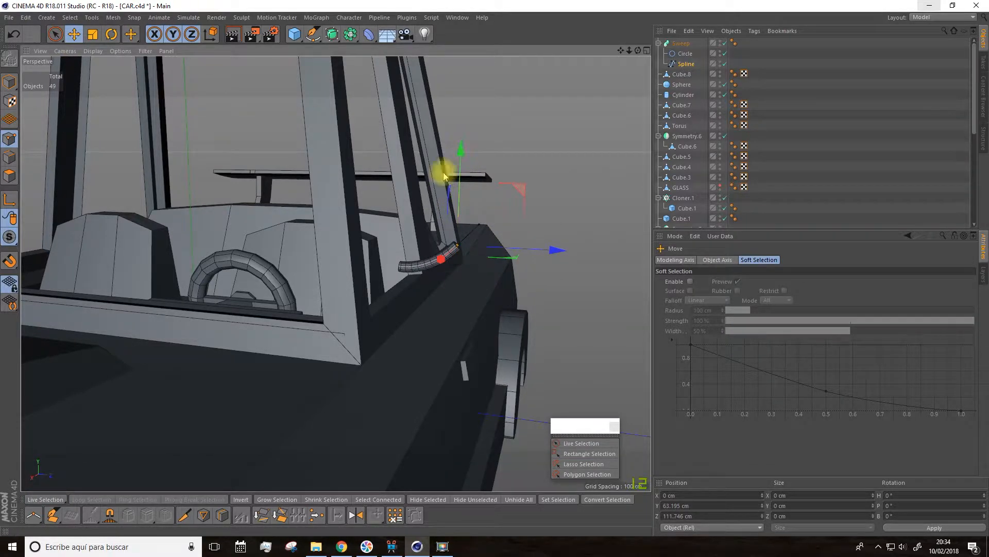
Step: Move the whole swept tube arm to X 59.802, Z 4.206 cm beside the base of the front window pillar
left_click(9, 82)
left_click_drag(264, 172, 214, 192, "alt")
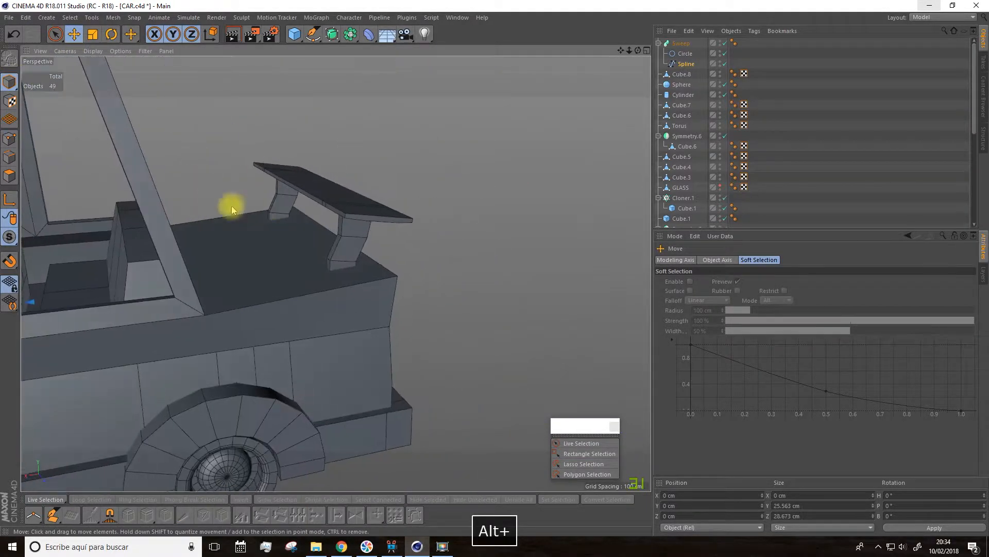
scroll(214, 192, "down", 5)
left_click_drag(621, 51, 871, 25)
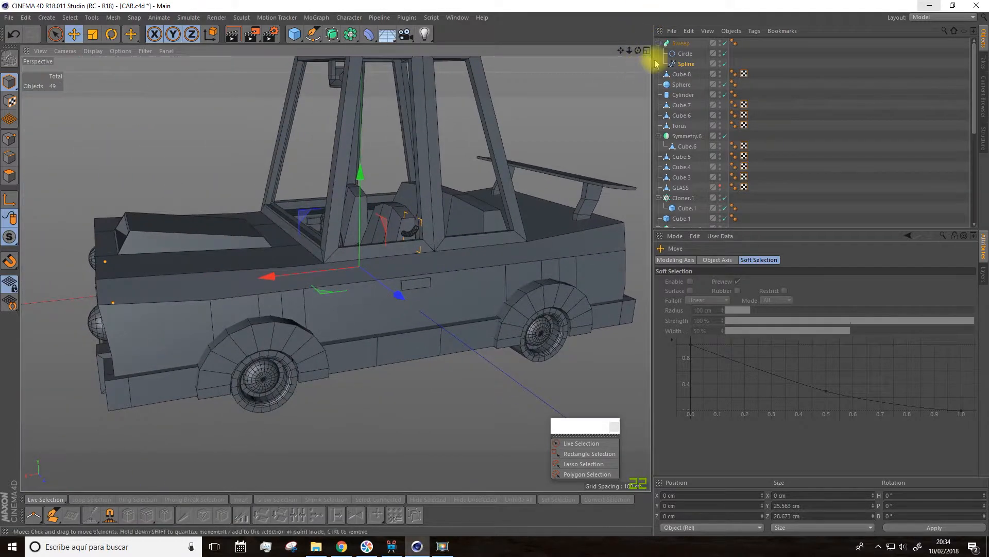
left_click(681, 43)
left_click_drag(265, 279, 325, 262)
left_click_drag(168, 203, 177, 224)
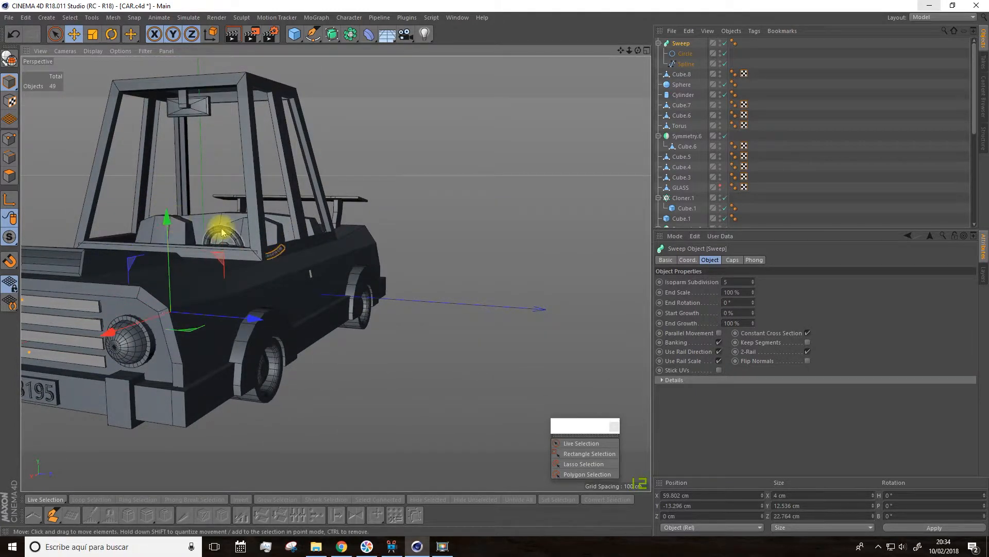
scroll(222, 232, "up", 4)
left_click_drag(206, 390, 213, 390)
Step: Set the swept spline's adaptive intermediate point angle to 17°
left_click(686, 48)
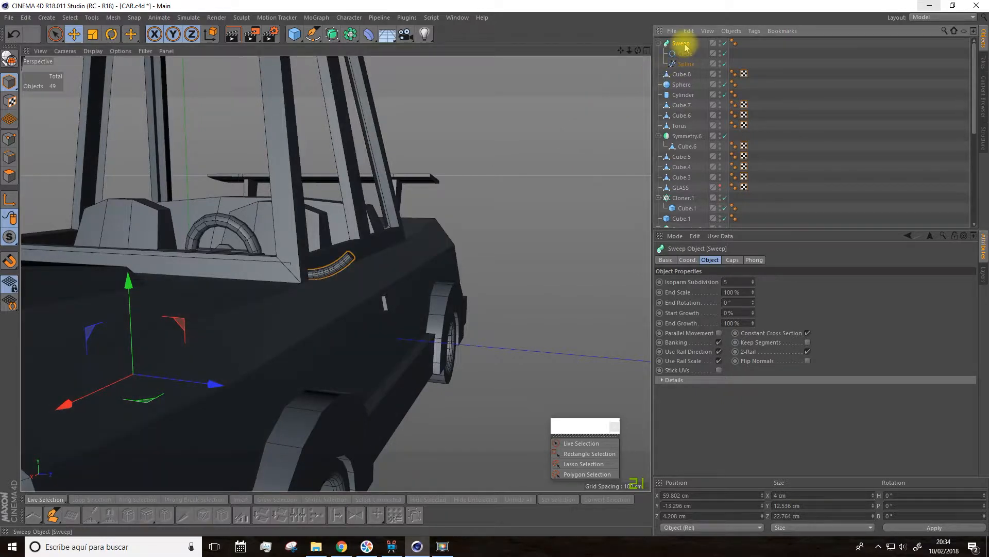
left_click(683, 66)
left_click(682, 45)
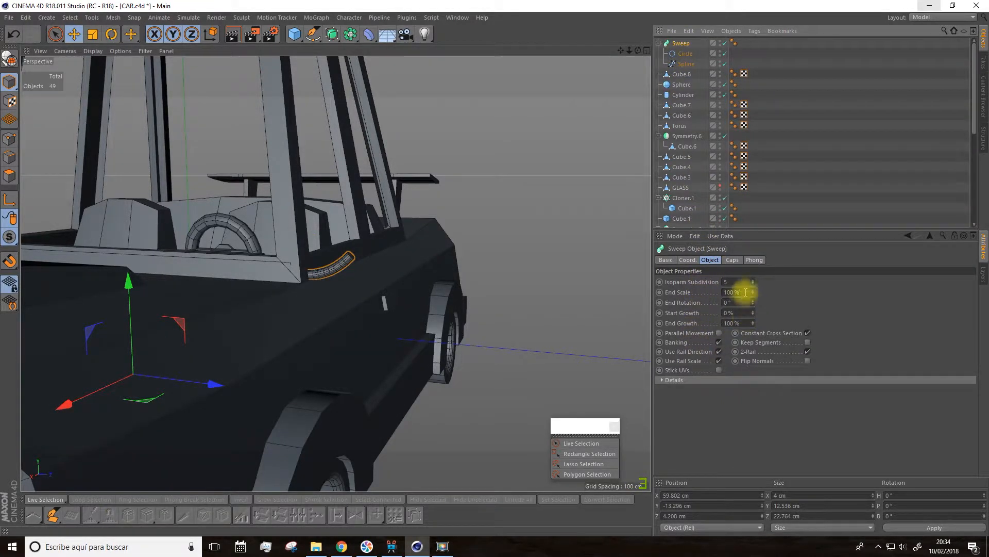
left_click(686, 62)
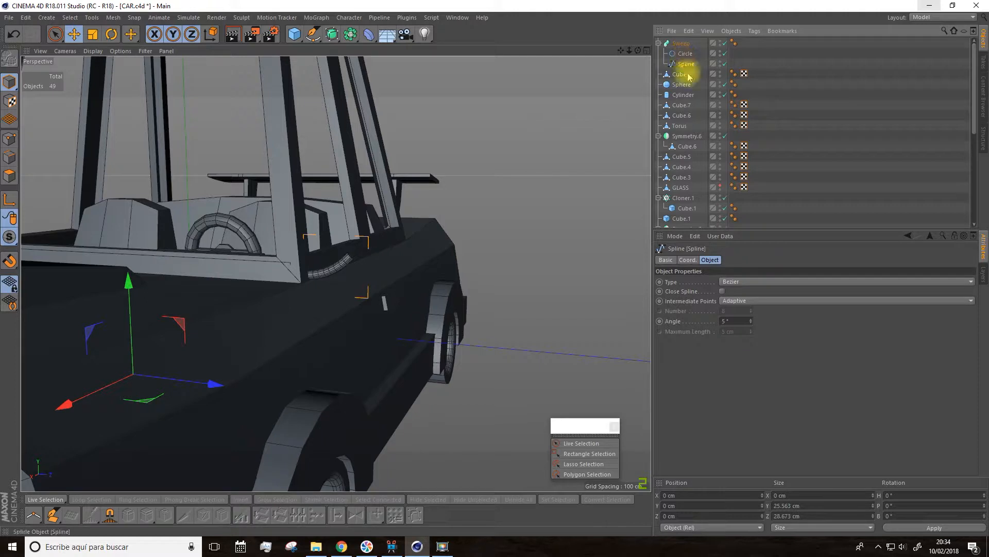
scroll(340, 310, "up", 6)
left_click(750, 319)
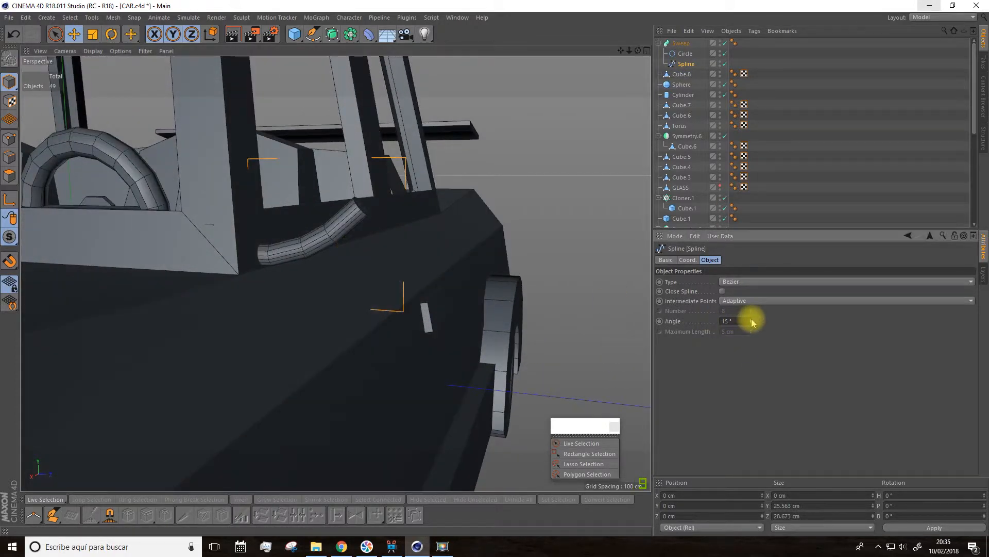
scroll(453, 271, "down", 7)
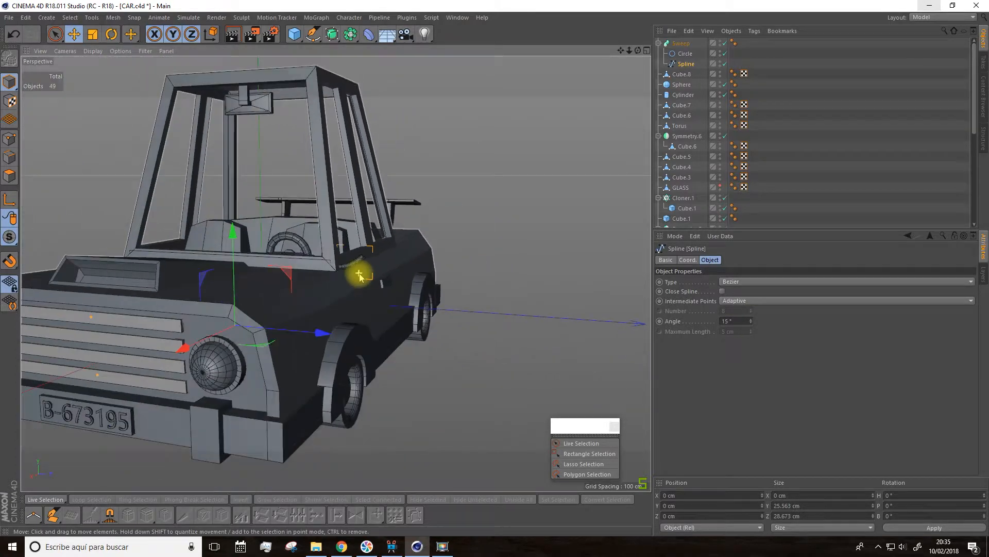
left_click_drag(330, 252, 287, 304, "alt")
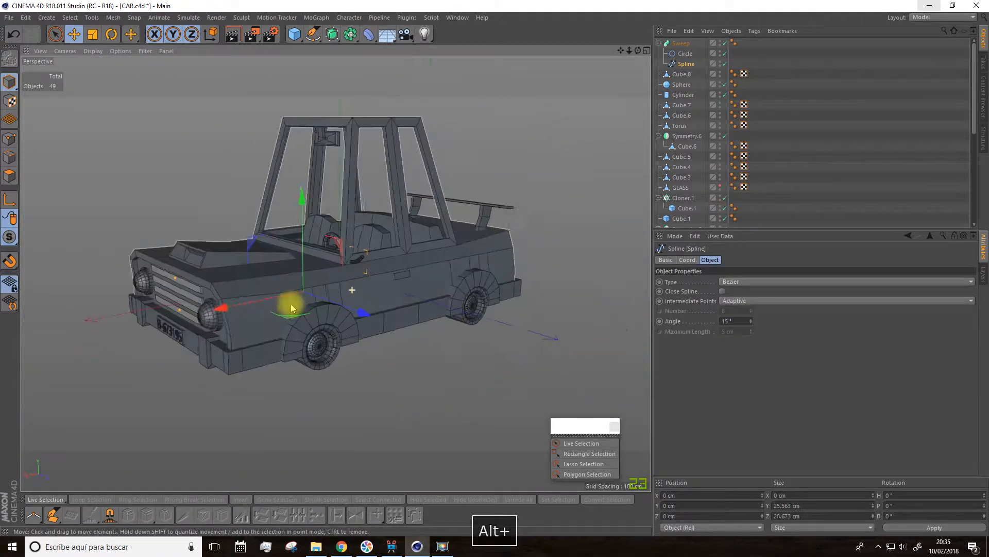
scroll(359, 278, "up", 5)
scroll(344, 249, "up", 10)
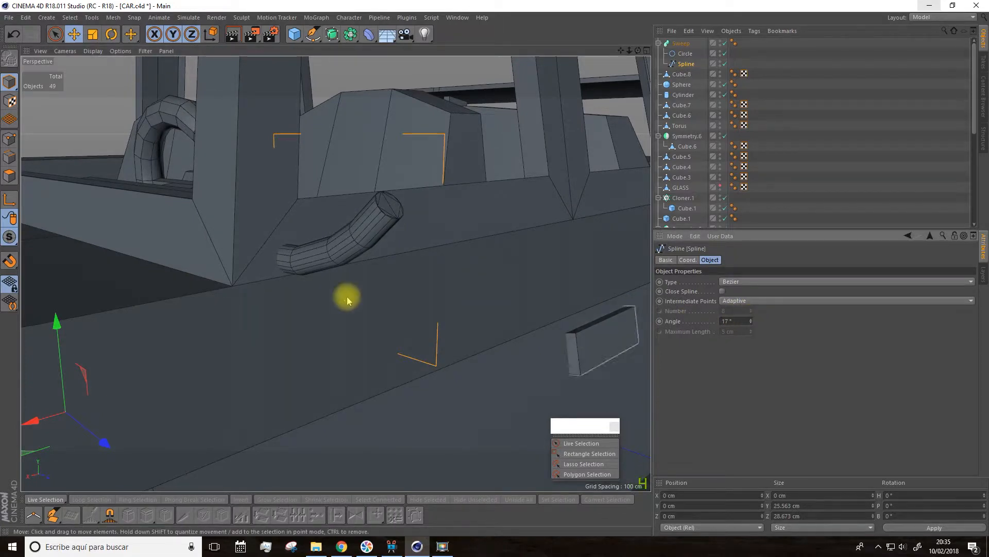
Step: Add a cube scaled to about 5.4 × 17.9 × 26.7 cm and place it outside the car at Z 175.487 cm
scroll(347, 301, "down", 5)
left_click_drag(353, 298, 402, 298, "alt")
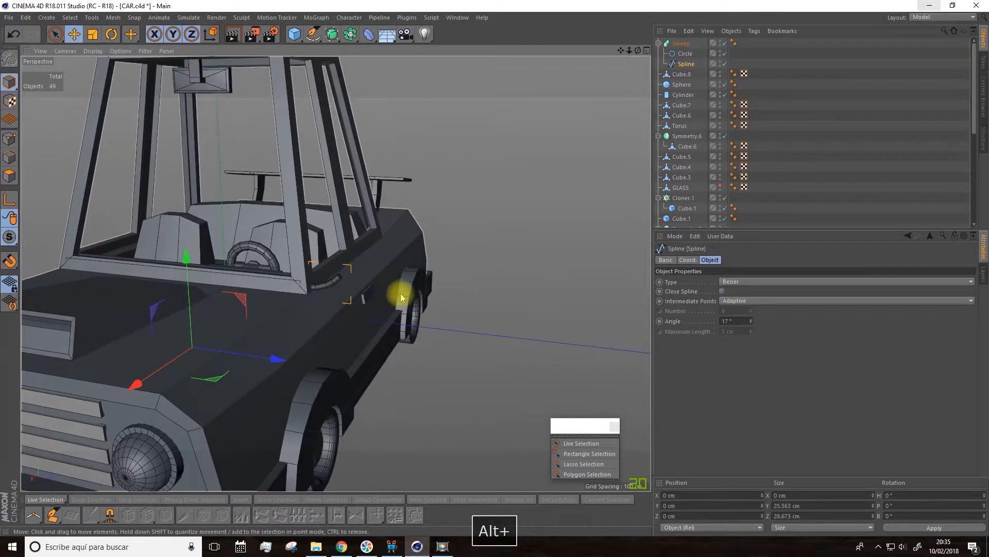
scroll(402, 298, "down", 5)
left_click(294, 34)
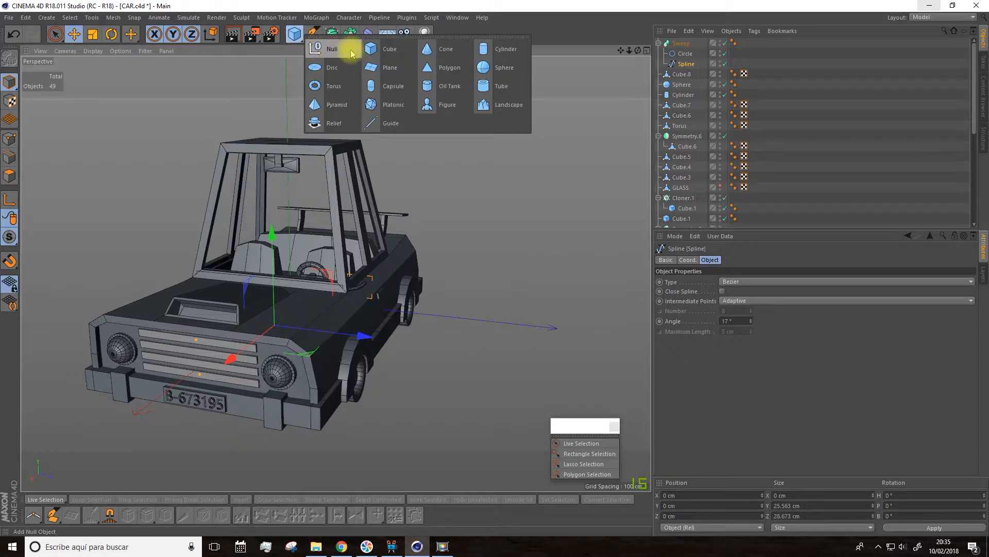
left_click(379, 49)
left_click_drag(367, 309, 283, 304)
left_click_drag(290, 227, 289, 270)
left_click_drag(330, 304, 460, 339)
left_click(94, 33)
left_click_drag(145, 115, 3, 253)
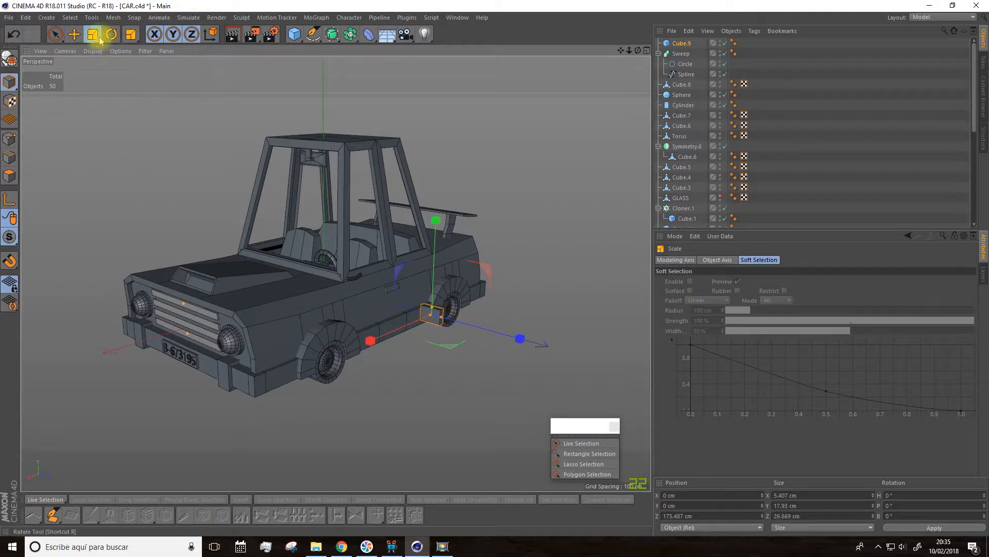
Step: Move the small cube forward and up to X 105.081, Y 72.843 cm
left_click(76, 37)
left_click_drag(369, 338, 311, 351)
left_click_drag(376, 309, 349, 172)
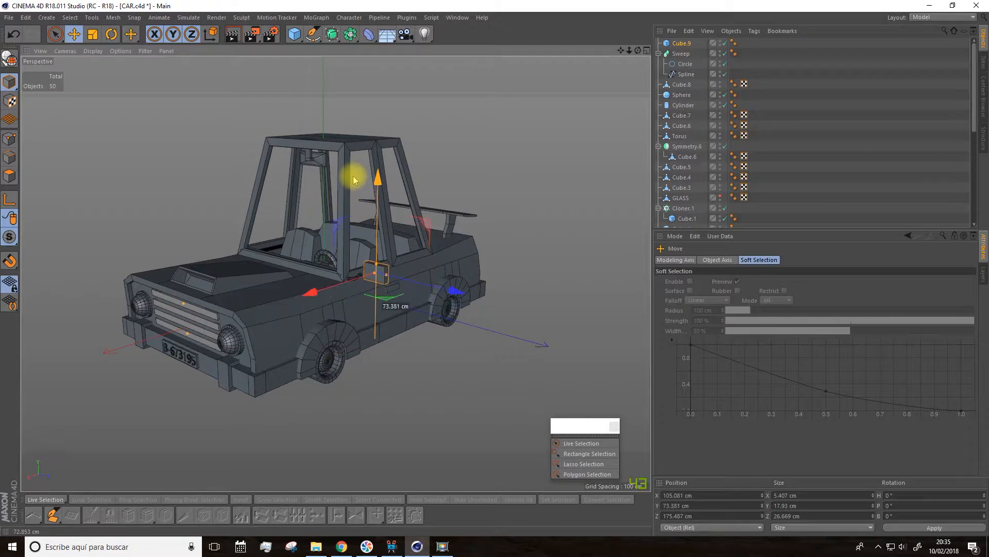
Step: Position the small cube at the tube arm's outer end, around X 56.159, Y 50.479, Z 116.497 cm
scroll(363, 292, "up", 3)
scroll(362, 291, "up", 4)
left_click_drag(371, 271, 354, 289, "alt")
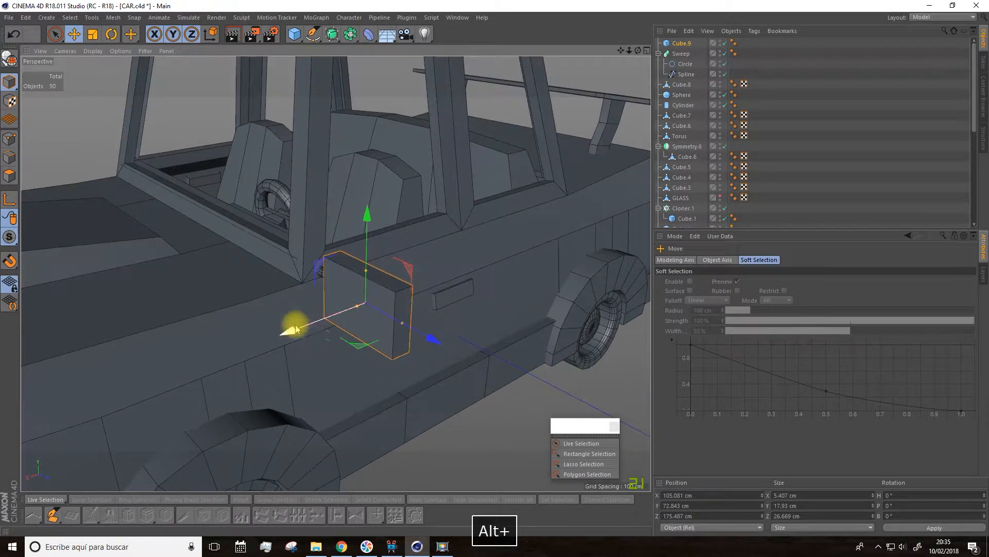
left_click_drag(293, 326, 398, 288)
left_click_drag(547, 299, 435, 277)
left_click_drag(378, 133, 372, 212)
left_click_drag(453, 325, 297, 315)
left_click_drag(247, 294, 270, 287)
scroll(297, 295, "up", 4)
left_click_drag(453, 265, 493, 177)
left_click_drag(515, 127, 516, 121)
left_click_drag(604, 213, 346, 266)
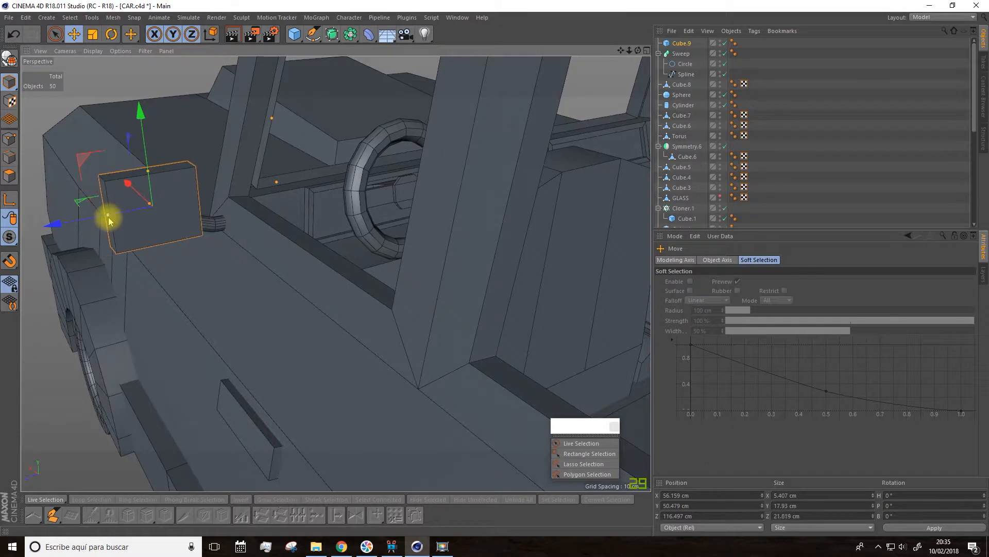
Step: Scale the mirror cube to 4.228 × 14.021 × 22.595 cm and shift it outward to Z 119.844 cm
mouse_move(60, 223)
left_mouse_down()
mouse_move(23, 228)
mouse_move(69, 229)
left_mouse_up()
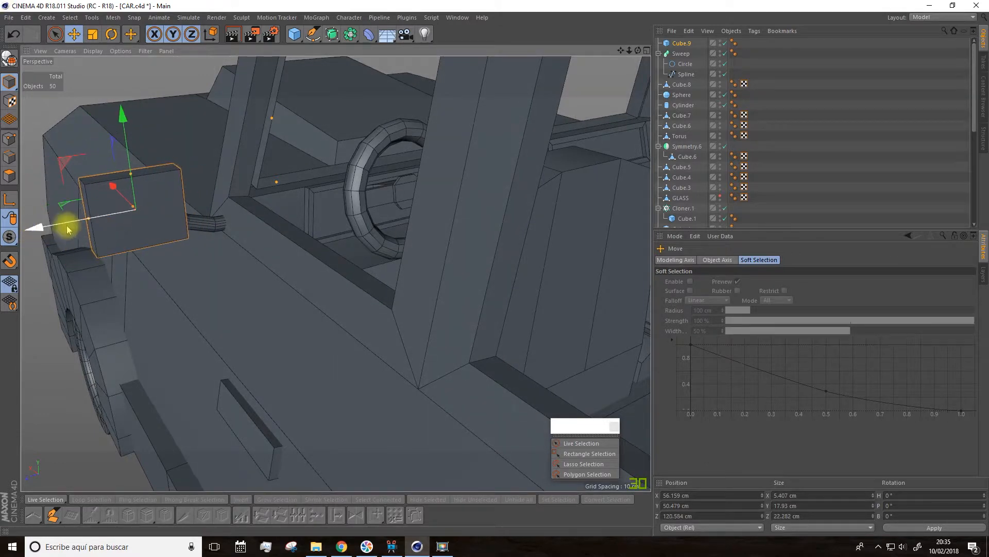
left_click(93, 34)
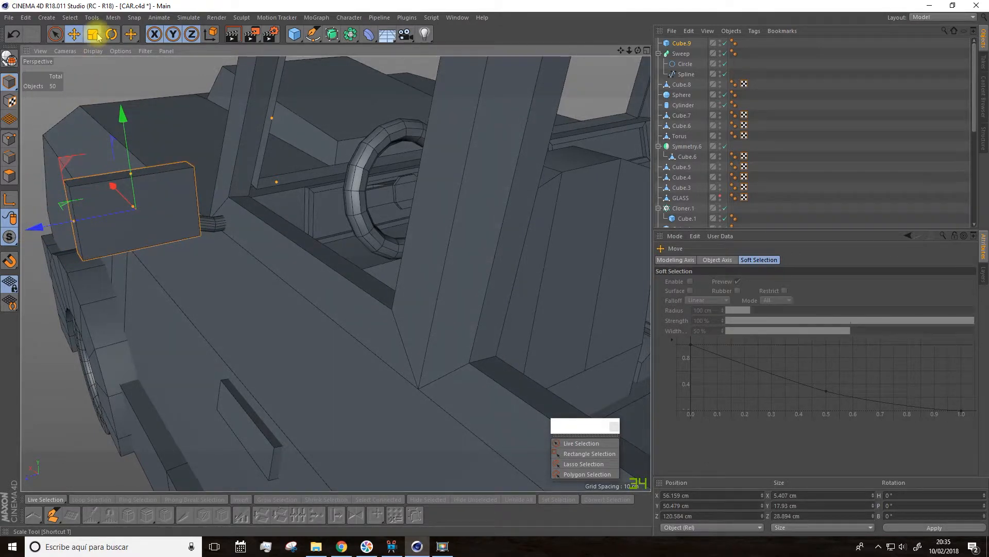
left_click_drag(110, 80, 309, 137)
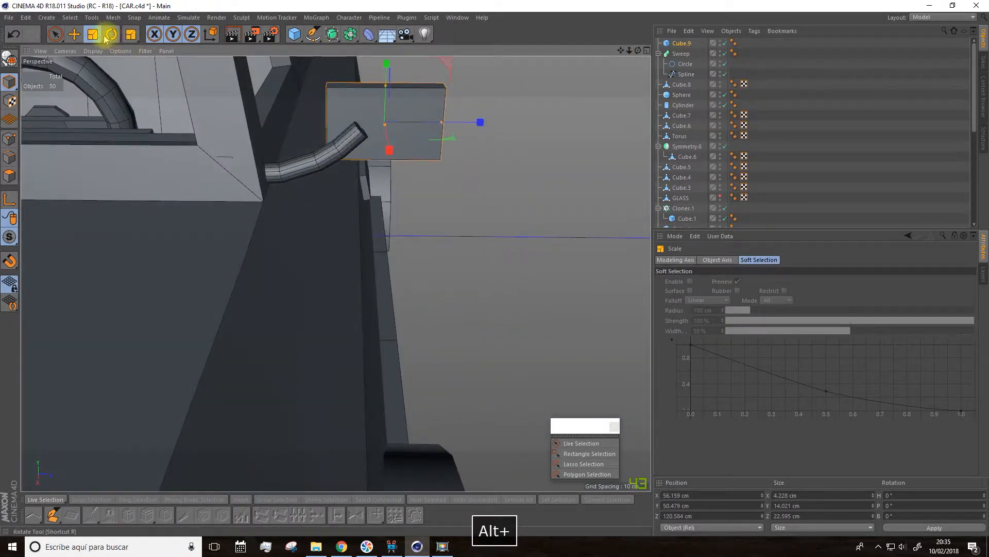
left_click(74, 34)
left_click_drag(479, 122, 470, 185)
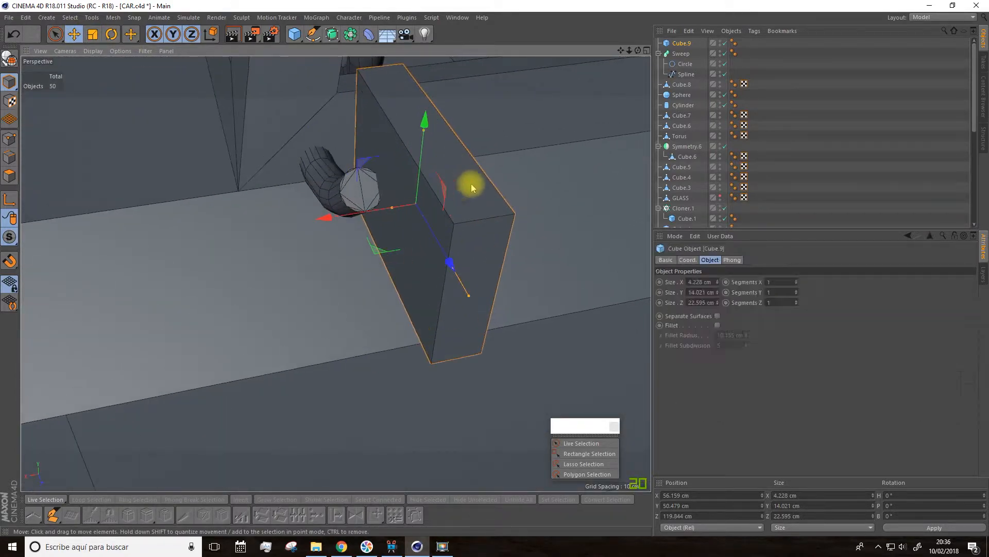
Step: Round the mirror cube's edges with a fillet of radius 1.114 cm and subdivision 2
left_click(718, 325)
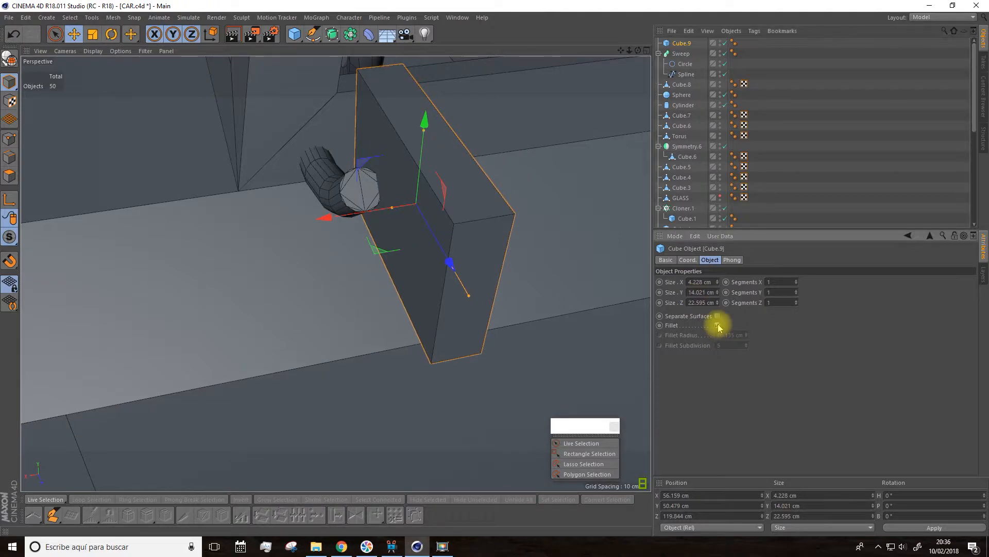
left_click(746, 347)
left_click(747, 343)
left_click(747, 336)
left_click_drag(480, 296, 329, 246, "alt")
left_click(746, 347)
left_click(746, 347)
left_click(746, 347)
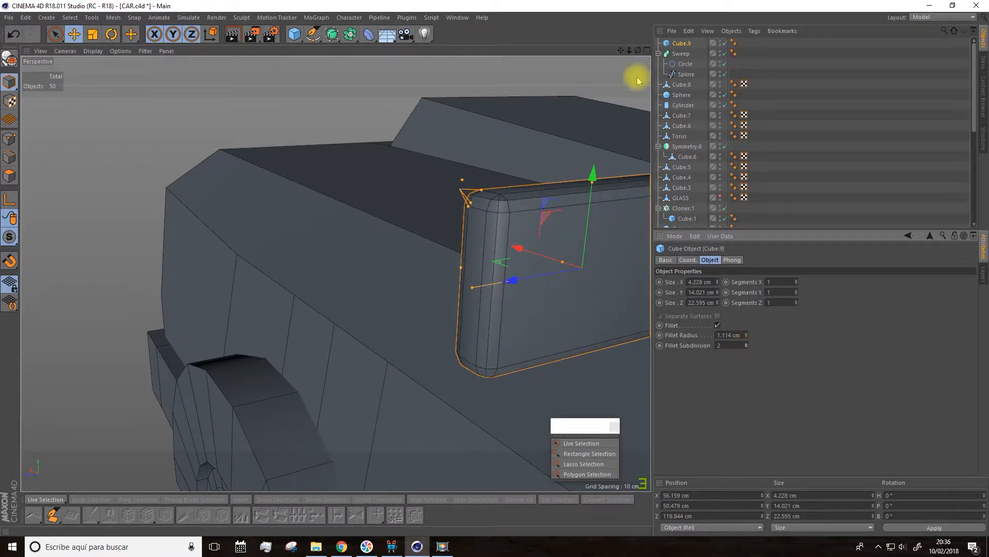
Step: Shift the rounded mirror cube inward along the tube arm's end to Z 117.828 cm
left_click_drag(621, 51, 270, 29)
left_click_drag(446, 203, 571, 115, "alt")
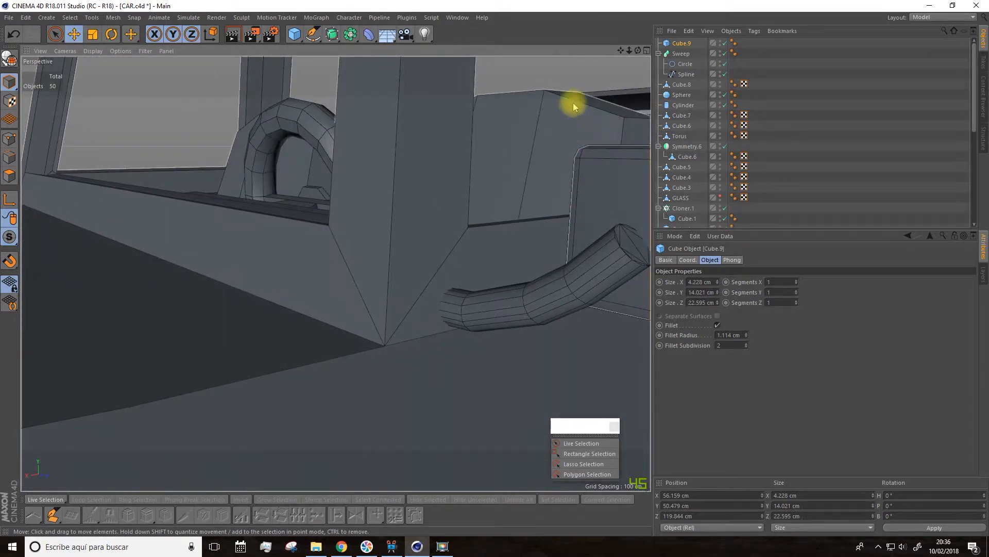
left_click_drag(621, 51, 498, 47)
left_click_drag(519, 211, 465, 199, "alt")
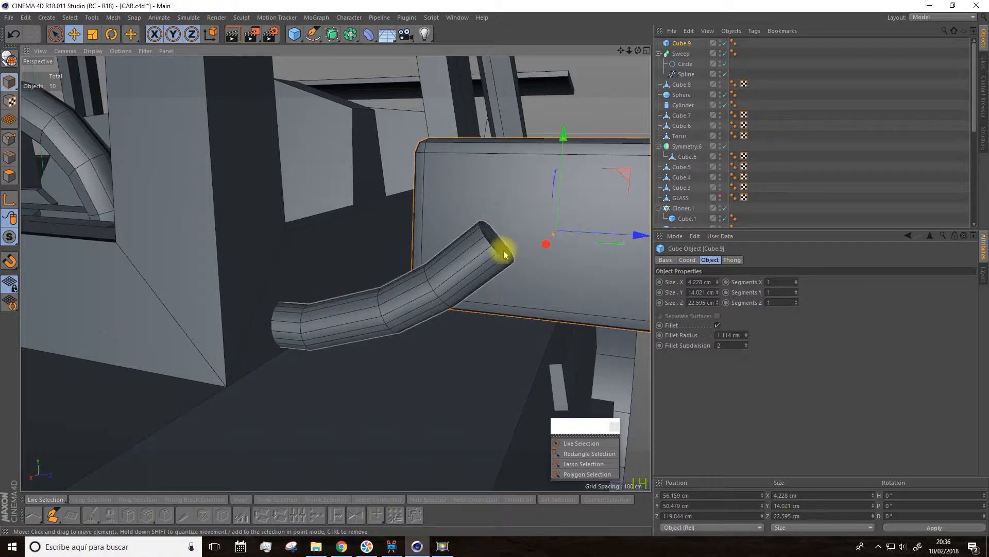
left_click_drag(619, 51, 572, 59)
left_click_drag(595, 199, 604, 199, "alt")
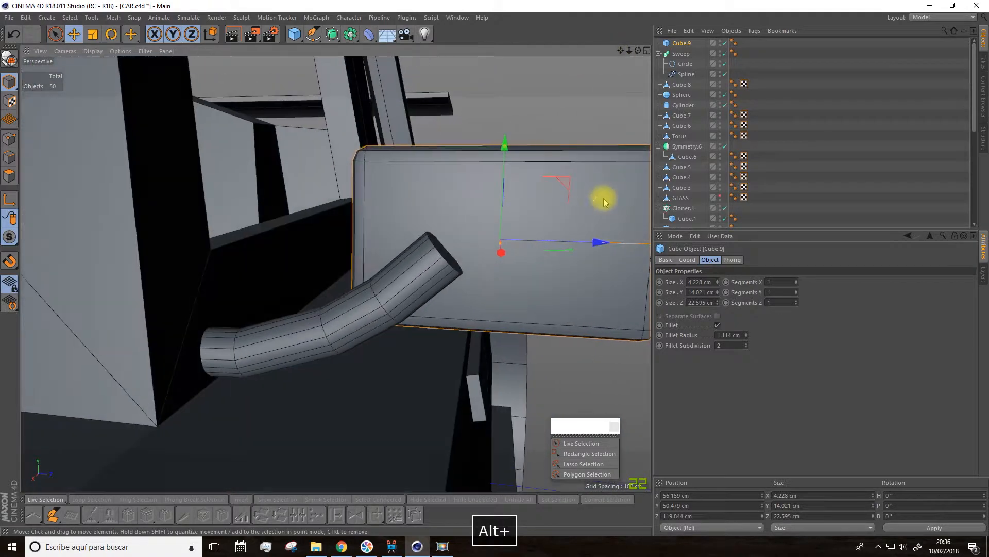
left_click_drag(600, 242, 364, 204)
Step: Make the mirror cube editable and extrude its large rear-facing polygon inward with an offset of -1.12 cm
left_click_drag(621, 51, 329, 82)
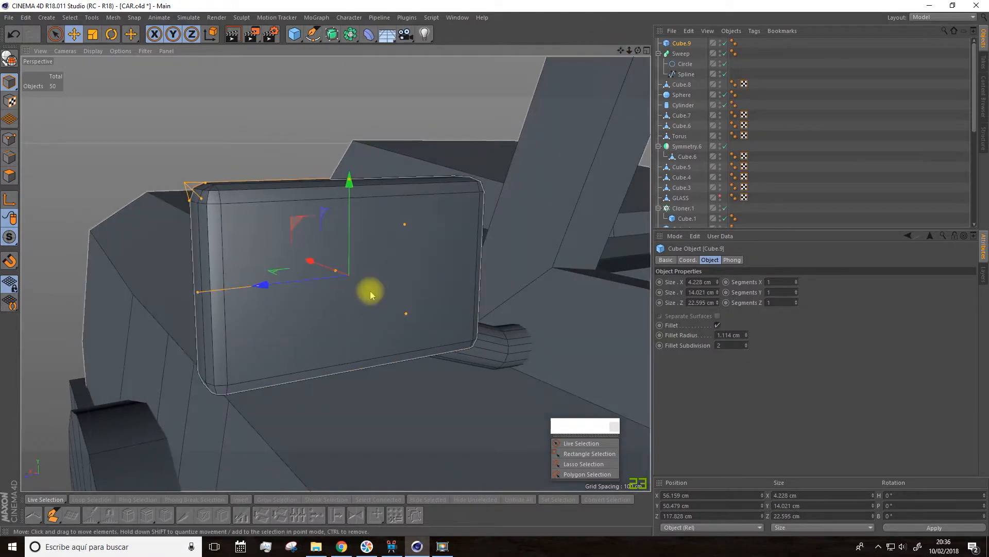
left_click(10, 59)
left_click(10, 175)
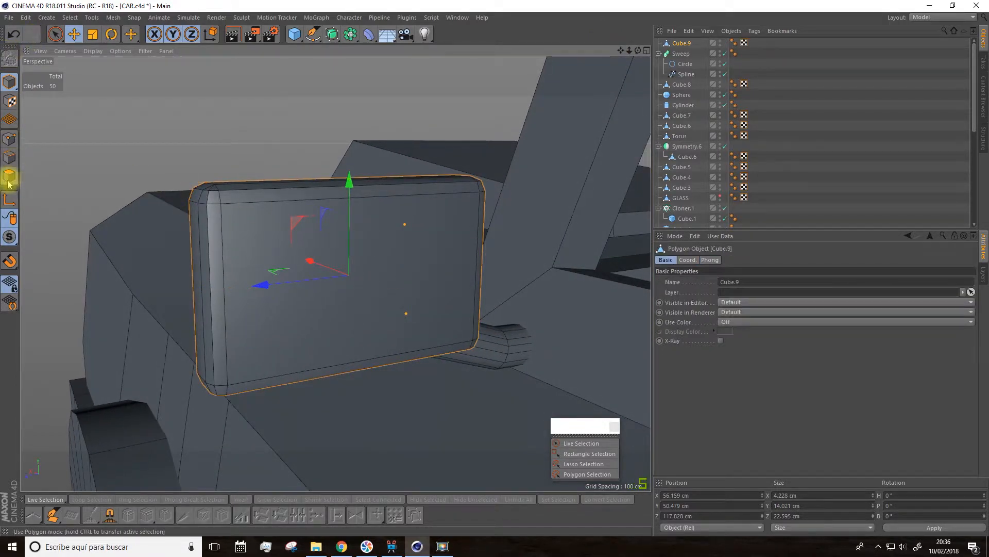
left_click(283, 285)
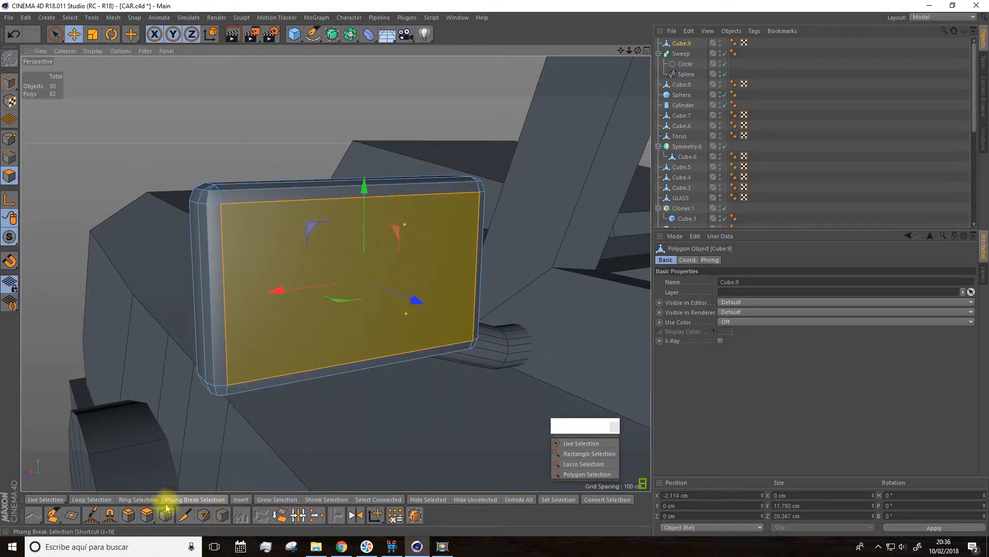
left_click(151, 515)
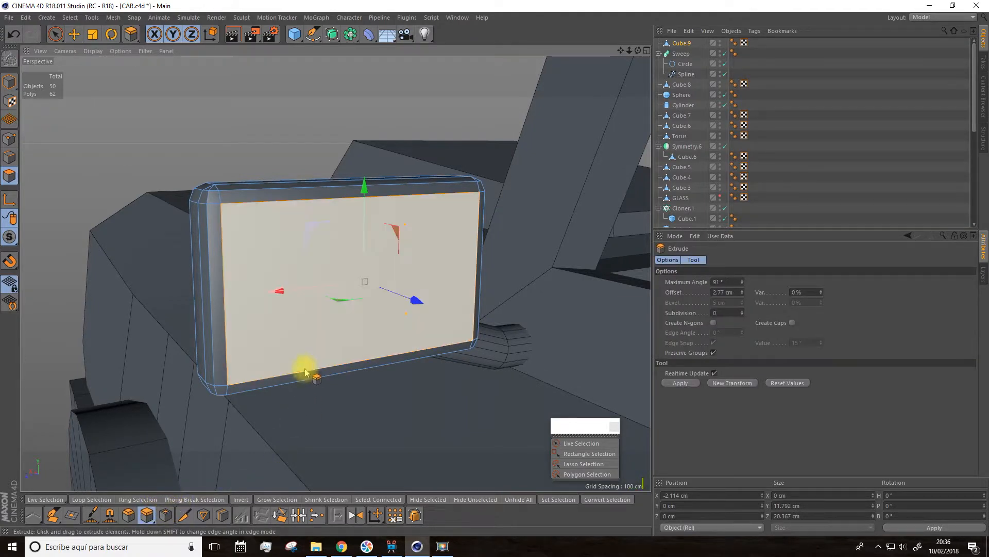
left_click_drag(318, 353, 391, 256)
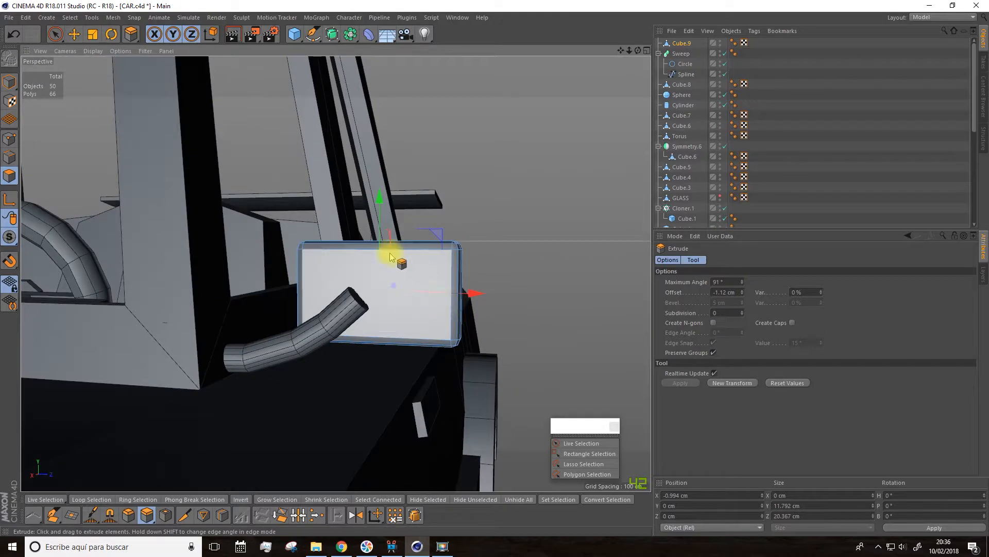
Step: Add a sphere primitive and set its type to Hemisphere
left_click(295, 34)
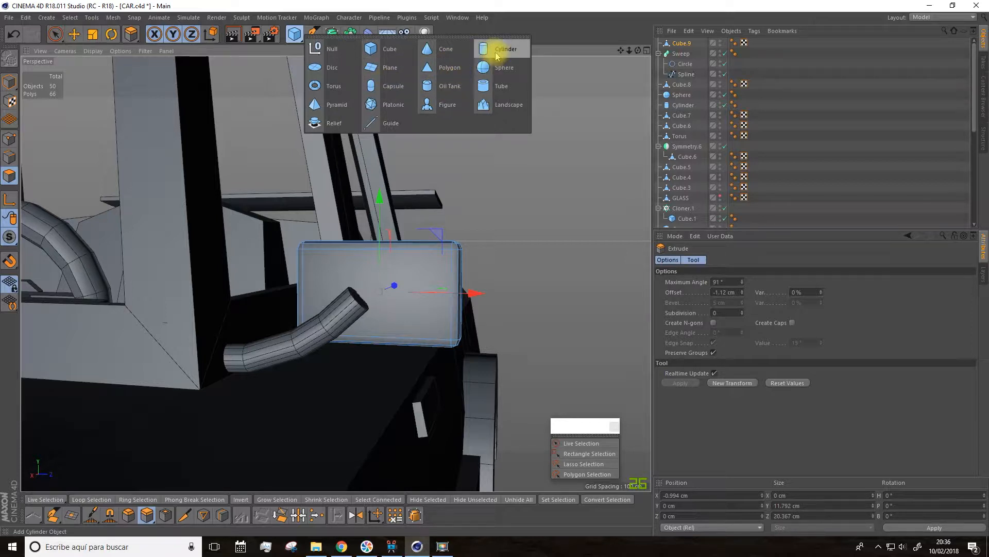
left_click(494, 68)
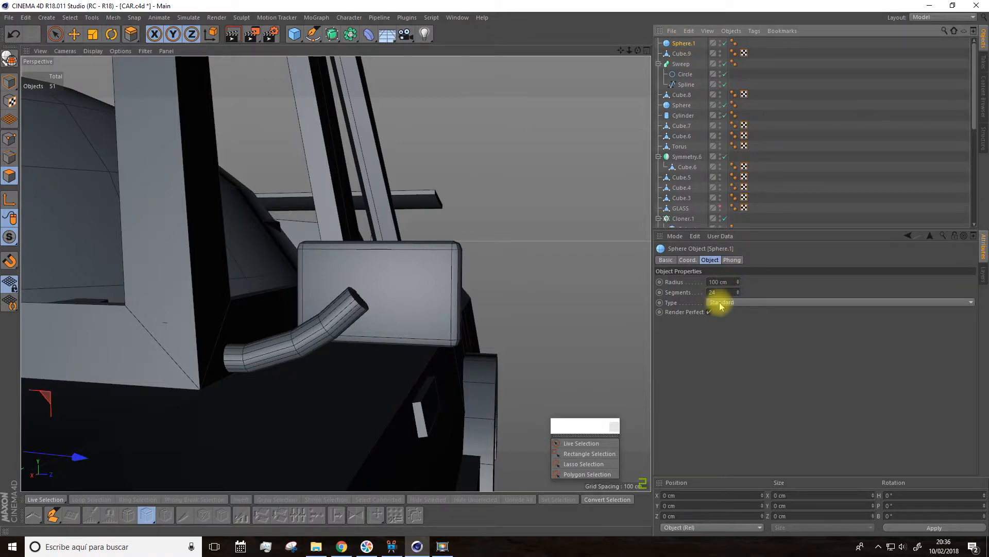
left_click(721, 302)
left_click(722, 368)
Step: Move the hemisphere out beside the car and scale it down to roughly the side mirror's size
scroll(404, 338, "down", 8)
left_click_drag(332, 386, 521, 401)
left_click(97, 35)
left_click_drag(466, 150, 412, 450)
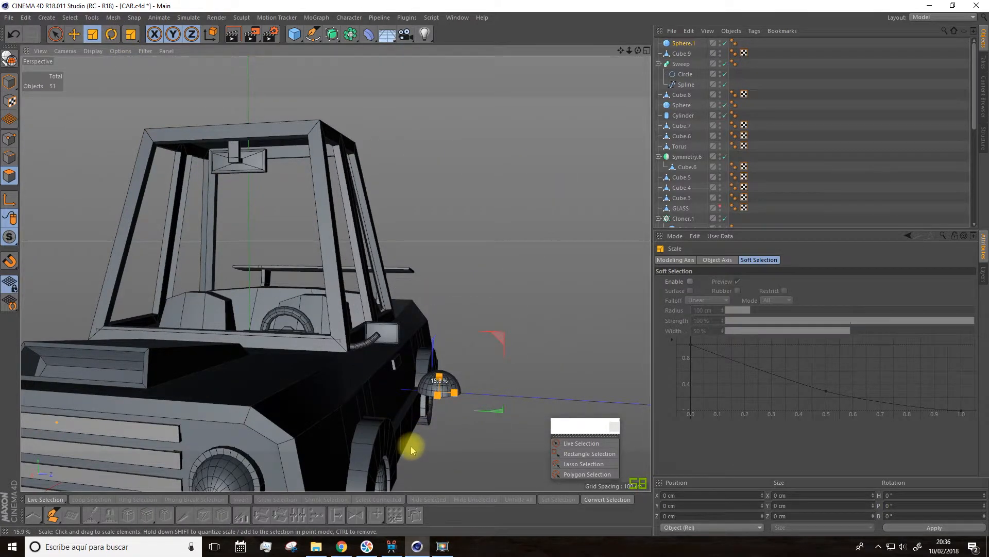
Step: Rotate the hemisphere about its Z axis so that its dome faces the front of the car
left_click(111, 34)
left_click_drag(435, 357, 440, 451)
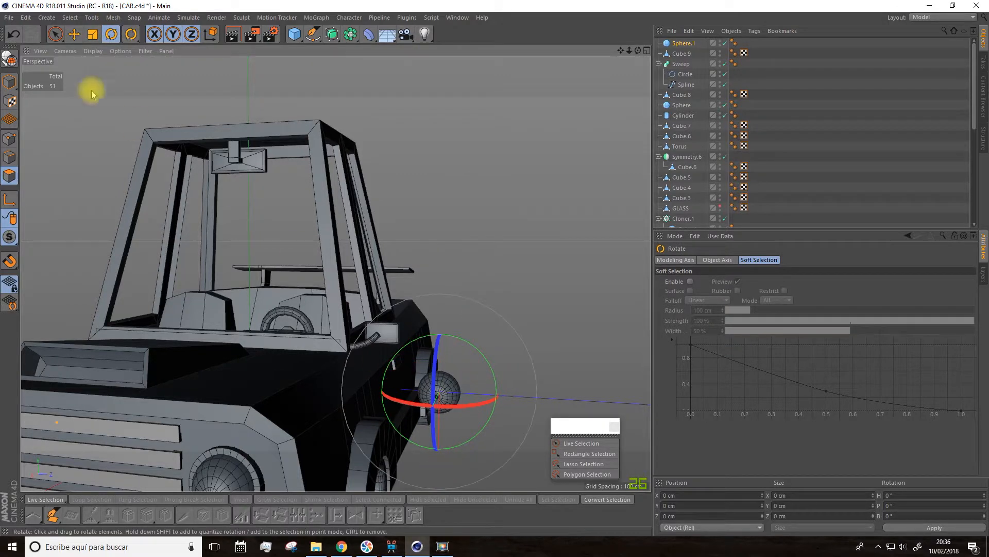
left_click(92, 34)
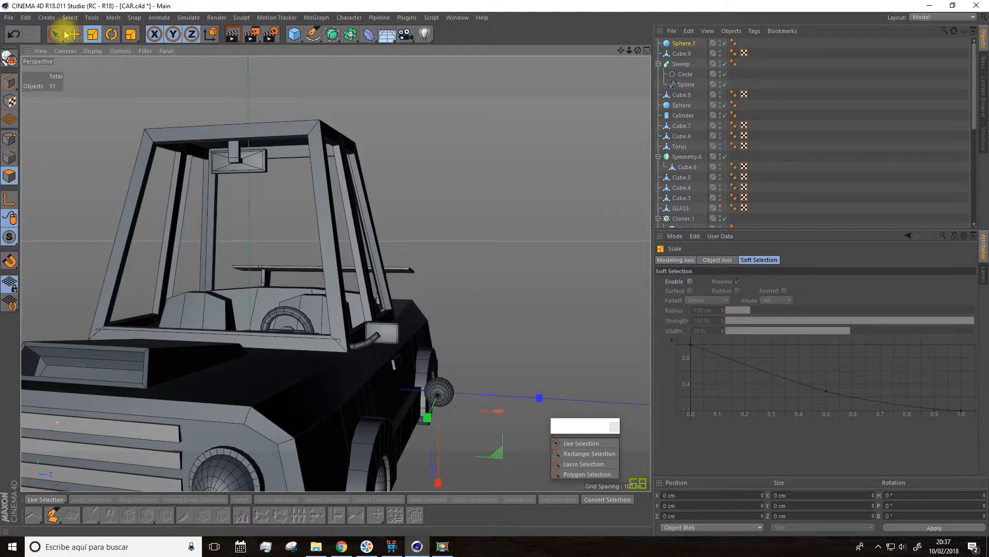
Step: Move the hemisphere up and inward onto the front of the side mirror, near the end of the tube arm
left_click_drag(439, 479, 413, 376)
left_click_drag(518, 359, 464, 358)
scroll(361, 361, "up", 3)
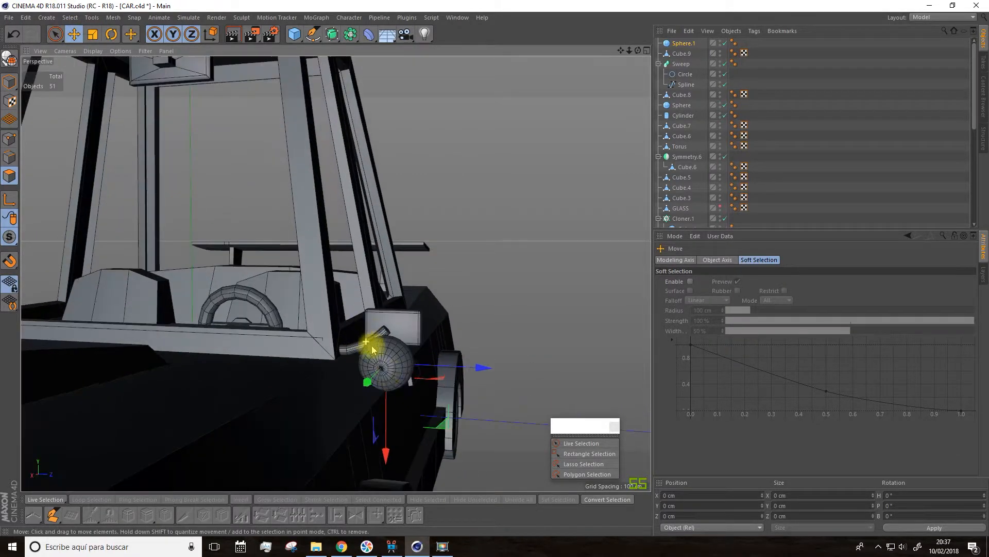
left_click_drag(373, 350, 283, 402, "alt")
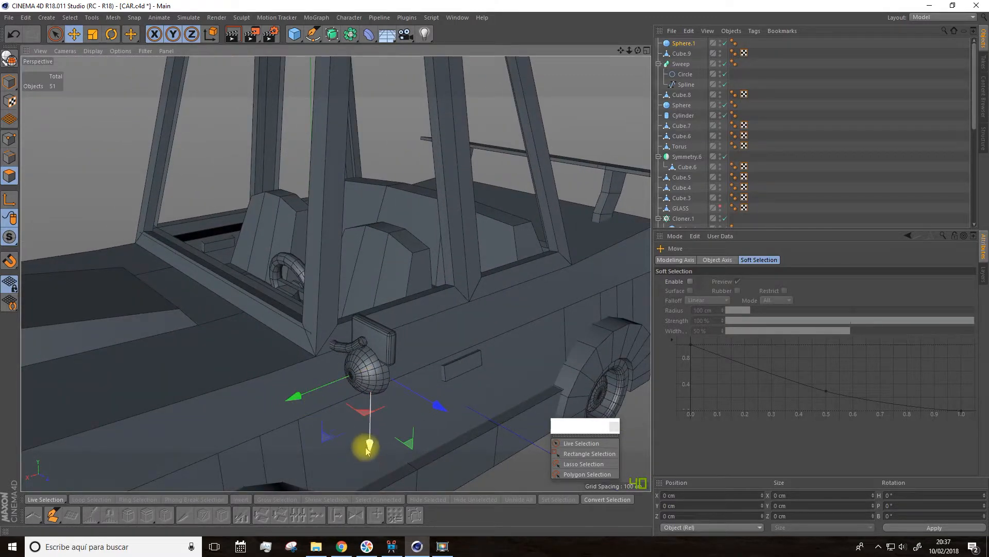
left_click_drag(368, 450, 369, 420)
Step: Scale the hemisphere down to a radius of about 4.5 cm and set its segments to 15
left_click(94, 36)
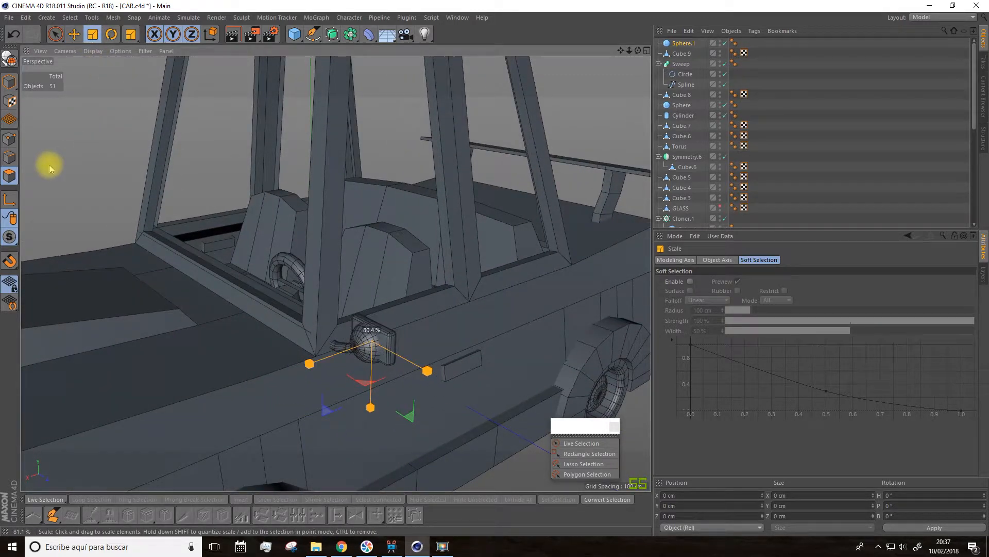
left_click_drag(330, 328, 328, 328)
scroll(378, 373, "up", 5)
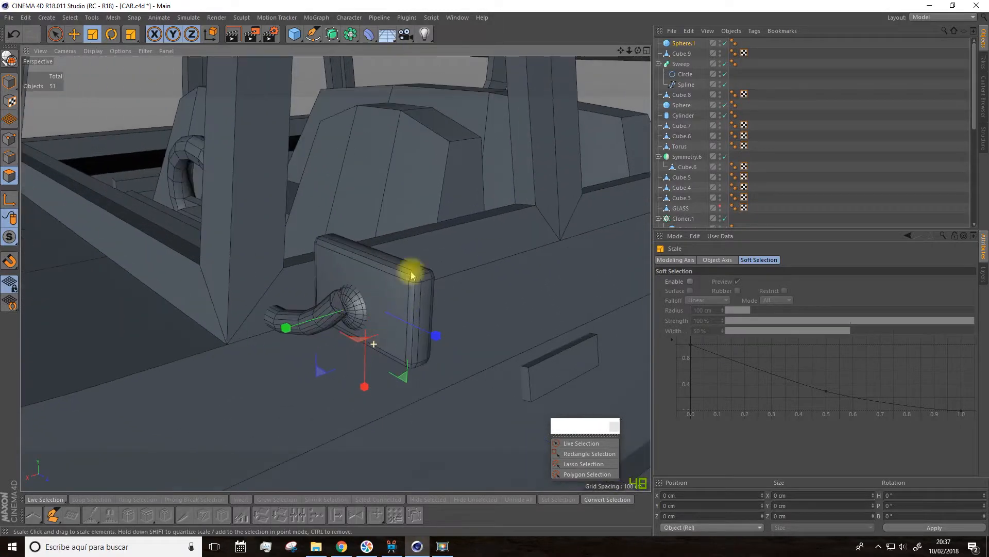
left_click(683, 44)
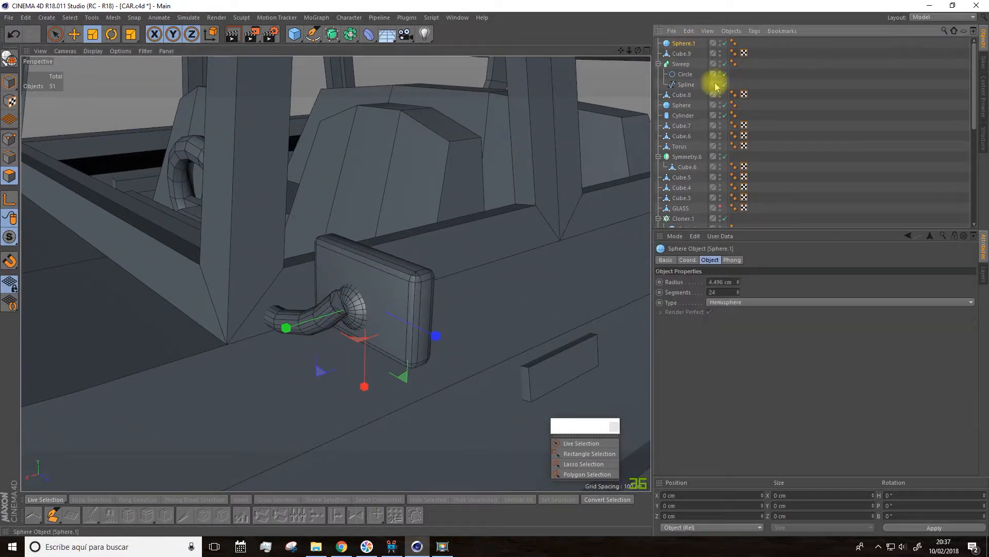
left_click(738, 294)
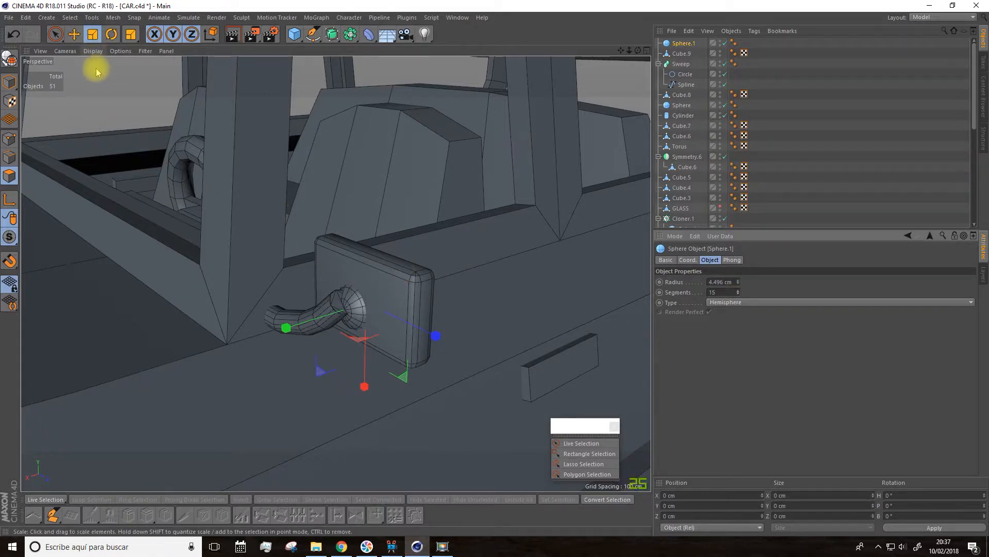
Step: Move the hemisphere sideways and up so that it is centred on the end of the mirror's tube arm
key("e")
left_click_drag(280, 322, 453, 280)
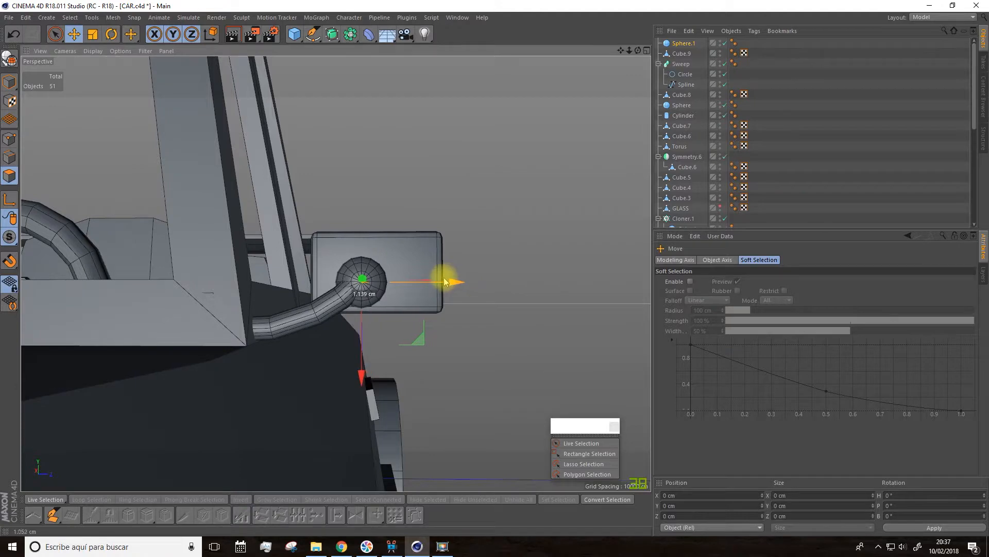
left_click_drag(454, 277, 457, 277)
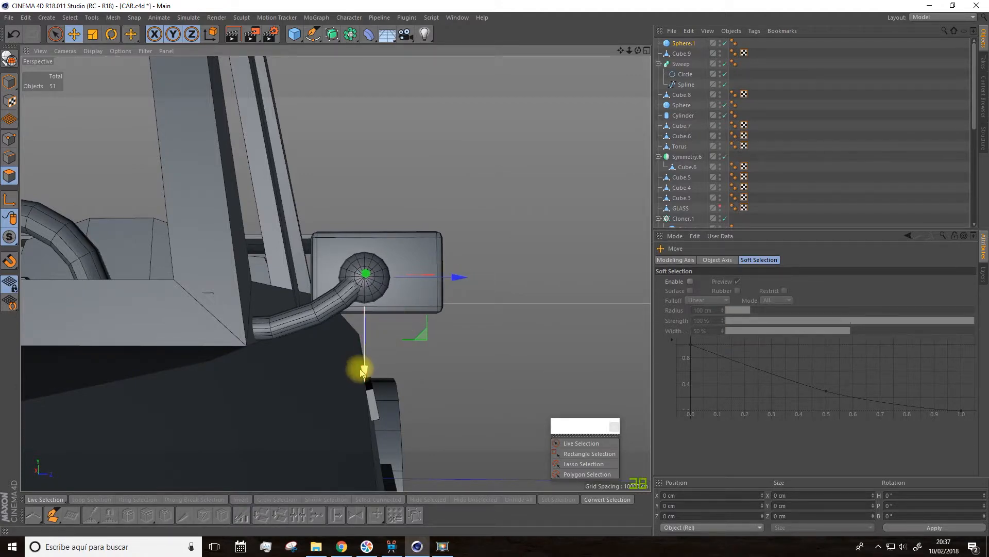
mouse_move(362, 368)
left_mouse_down("alt")
mouse_move(350, 351)
mouse_move(275, 364)
mouse_move(232, 354)
mouse_move(353, 356)
left_mouse_up("alt")
scroll(394, 340, "down", 10)
scroll(416, 334, "up", 10)
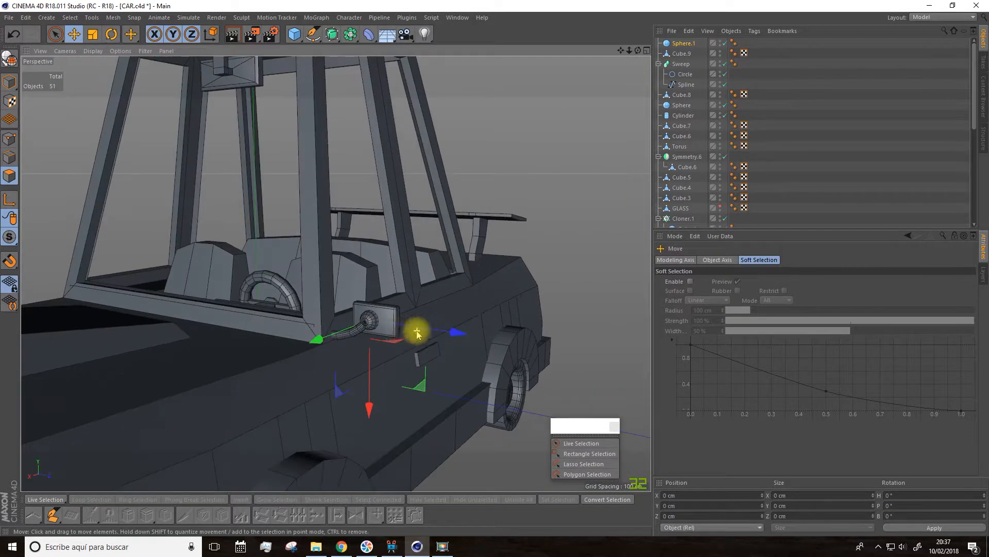
Step: Adjust the hemisphere's position along the car's length so that it sits against the front face of the mirror body
scroll(355, 329, "up", 1)
left_click_drag(322, 227, 238, 272)
left_click(76, 35)
left_click_drag(302, 325, 298, 326)
left_click_drag(297, 326, 387, 312, "alt")
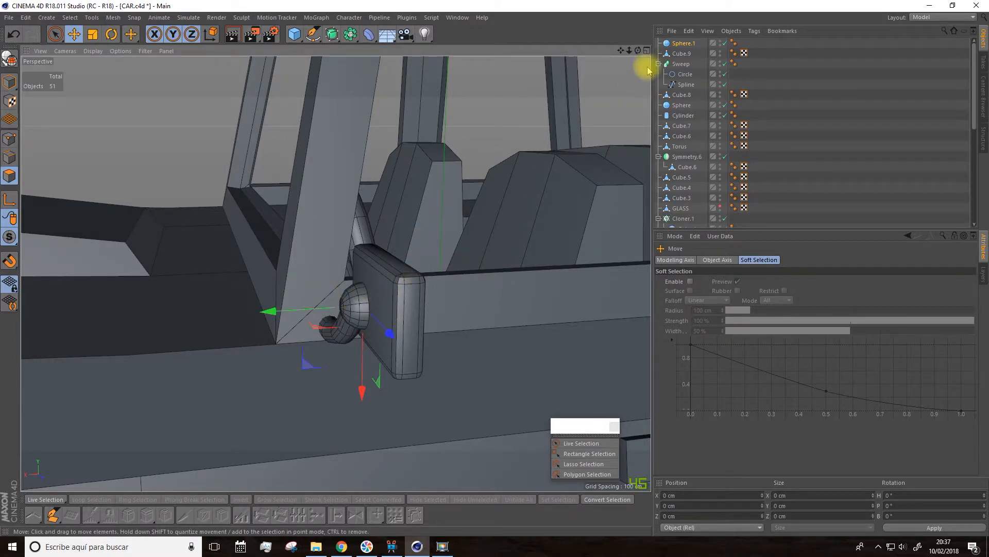
Step: Group the hemisphere, the mirror body cube and the arm sweep into one null object
left_click(681, 53)
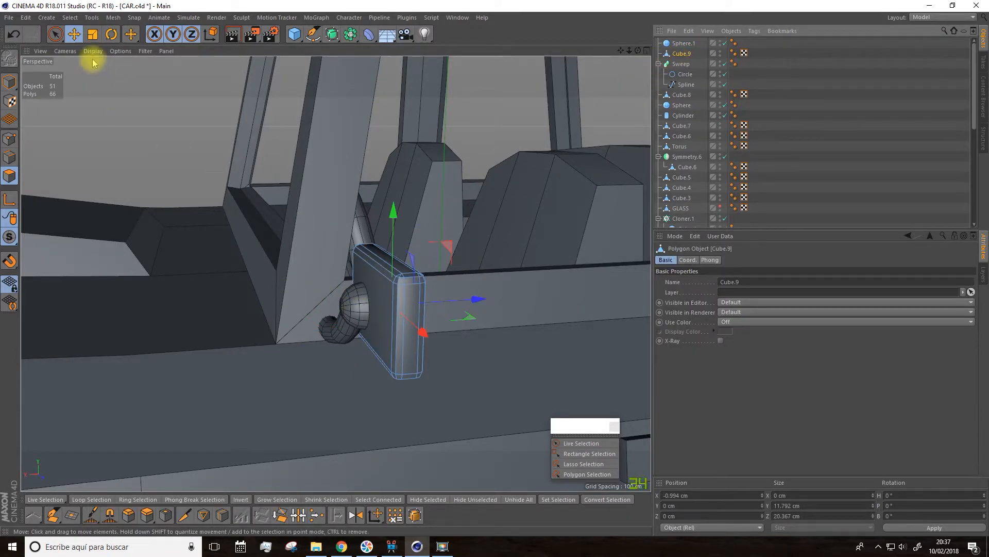
left_click_drag(393, 276, 174, 292)
left_click_drag(238, 282, 267, 294, "alt")
left_click(679, 64)
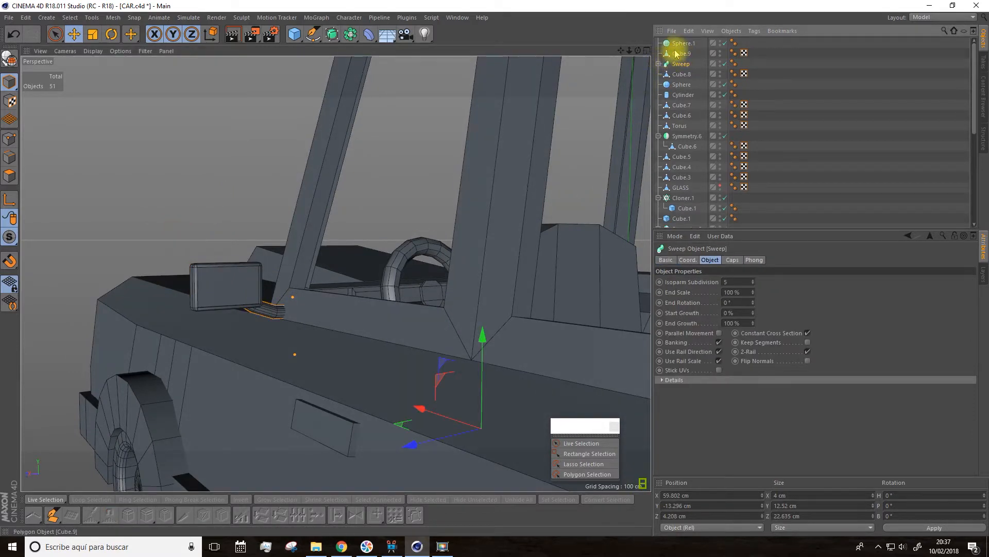
left_click(679, 53, "shift")
right_click(675, 56)
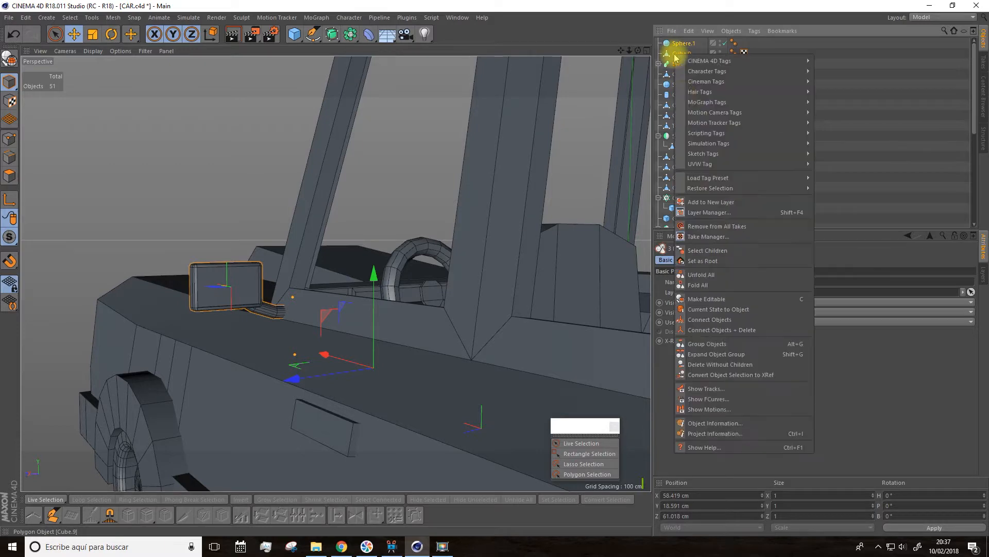
left_click(705, 343)
Step: Add a Symmetry object, place the mirror group inside it and set its mirror plane to XY
left_click_drag(639, 286, 351, 242, "alt")
left_click_drag(349, 37, 467, 94)
left_click_drag(675, 56, 688, 45)
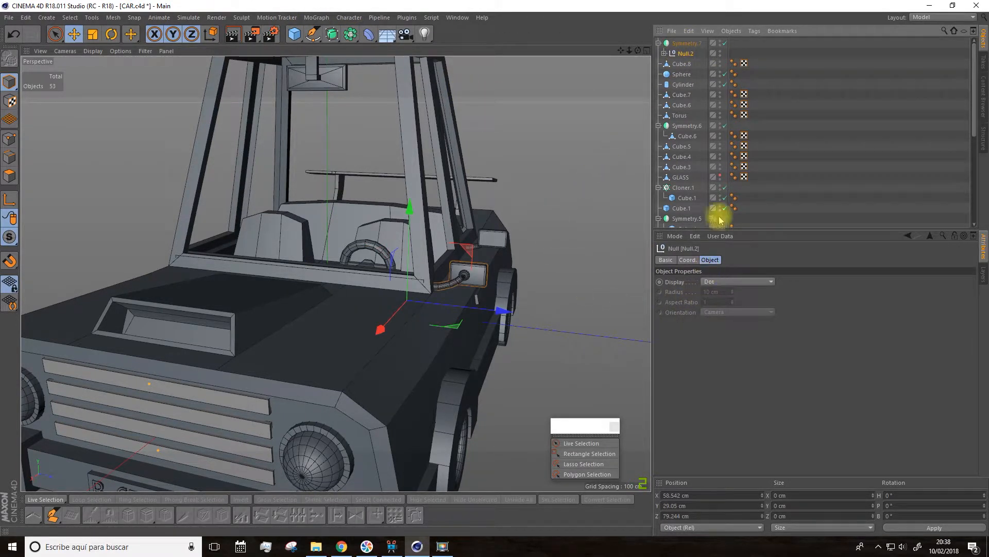
left_click(682, 44)
left_click(718, 284)
left_click(716, 293)
Step: Toggle the visibility of the GLASS object in the viewport
scroll(370, 311, "down", 6)
left_click_drag(383, 323, 336, 273, "alt")
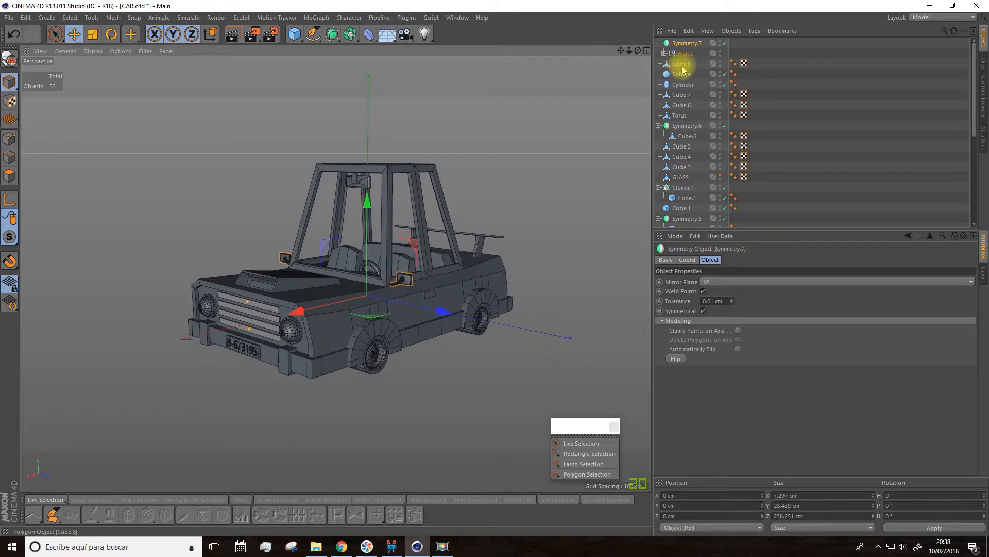
scroll(729, 150, "down", 3)
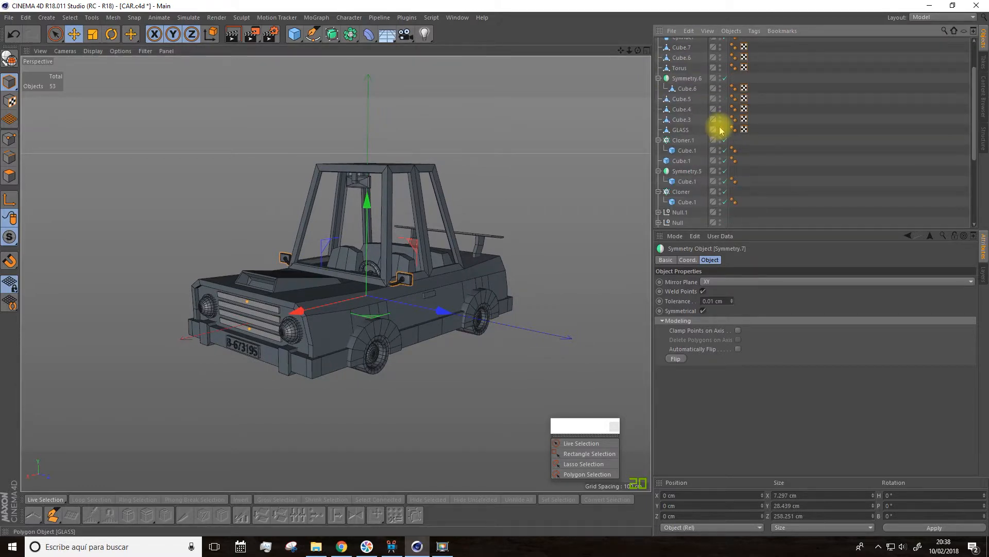
left_click(720, 128)
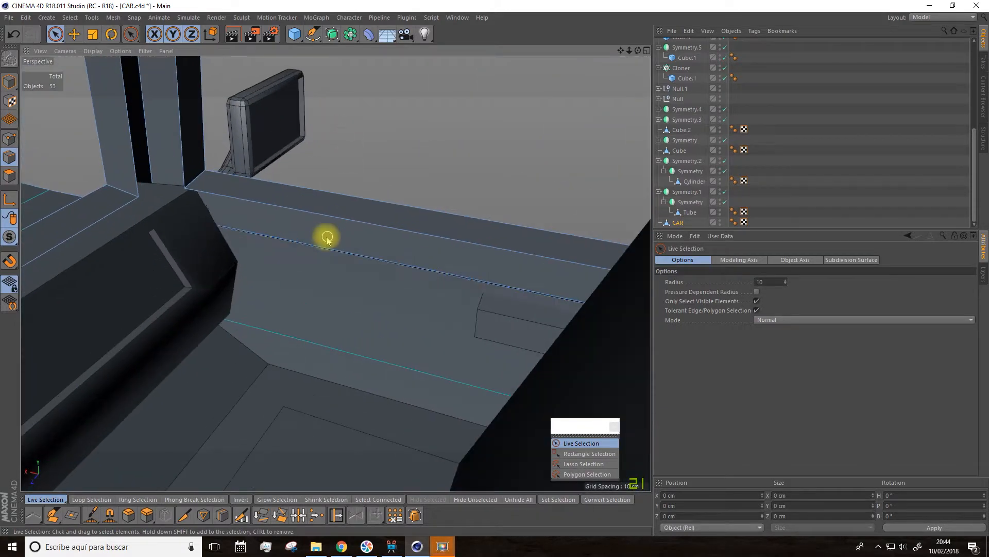
Step: Select the inner bottom edges of the side windows on both sides of the car and extrude them with an offset of 44.9 cm
left_click_drag(328, 211, 313, 219, "alt")
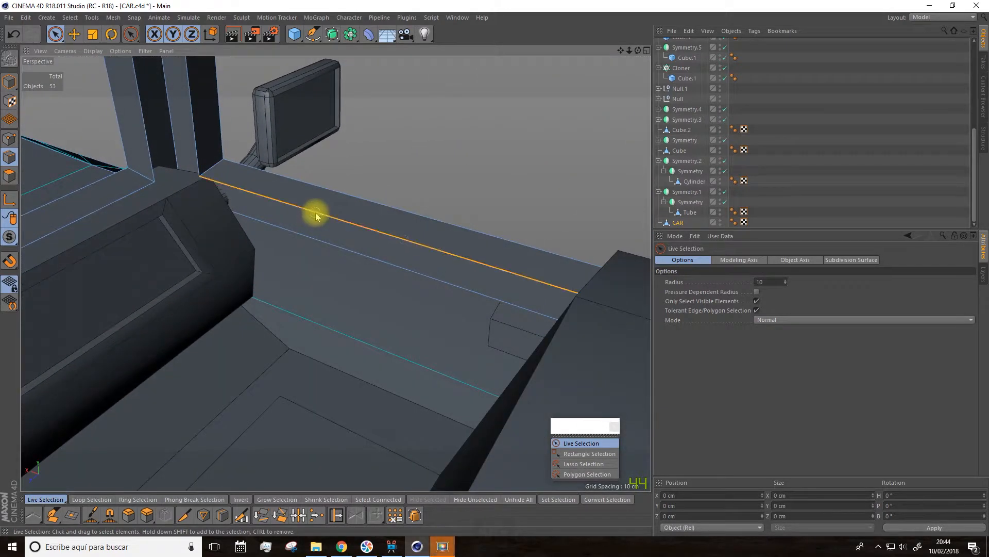
left_click_drag(623, 50, 278, 1)
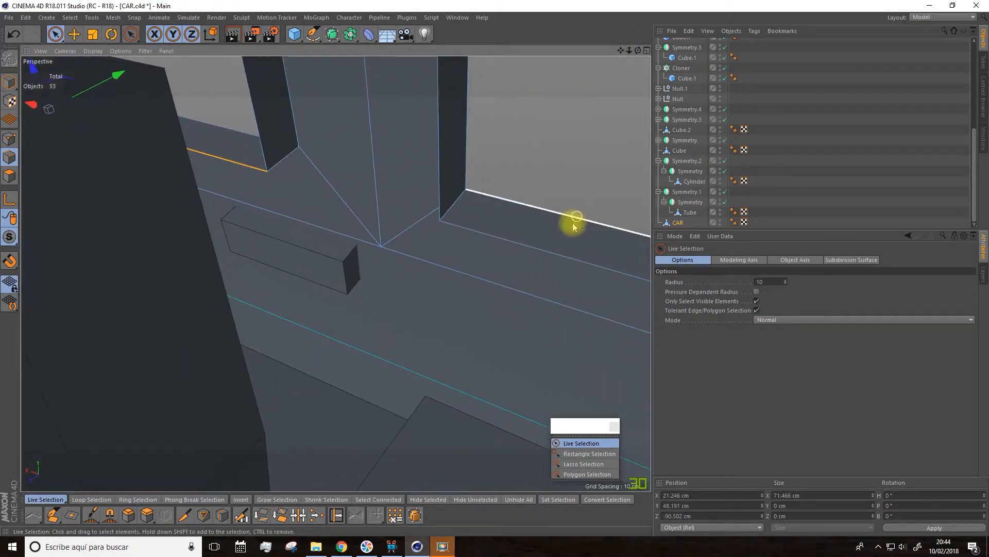
scroll(519, 257, "down", 6)
left_click_drag(385, 310, 156, 318, "alt")
left_click_drag(620, 51, 705, 287)
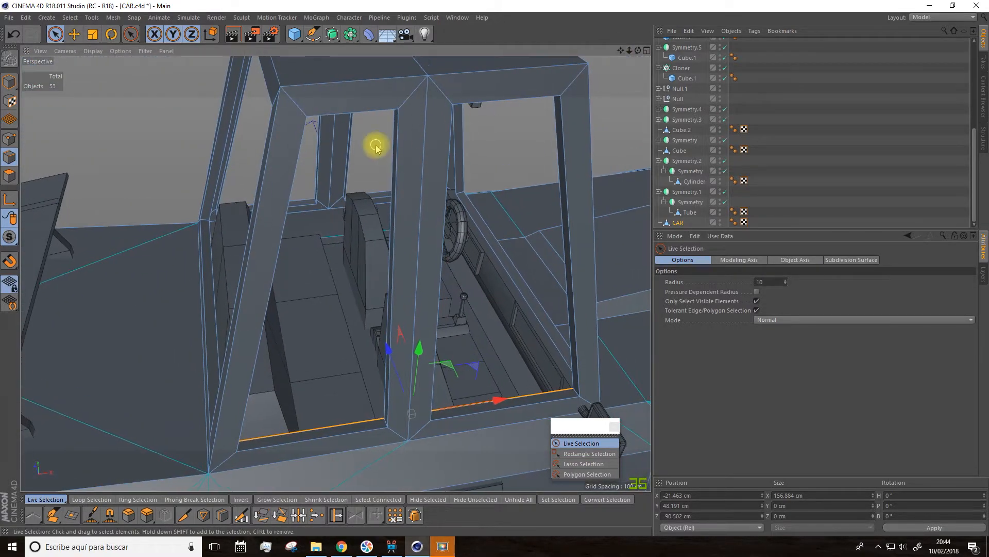
left_click_drag(375, 145, 265, 233, "alt")
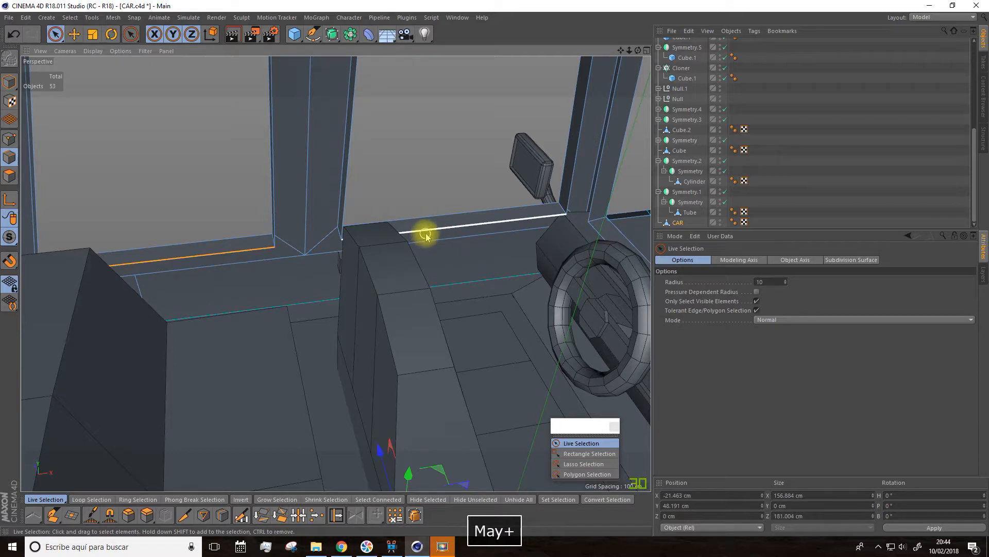
left_click_drag(382, 256, 300, 307, "alt")
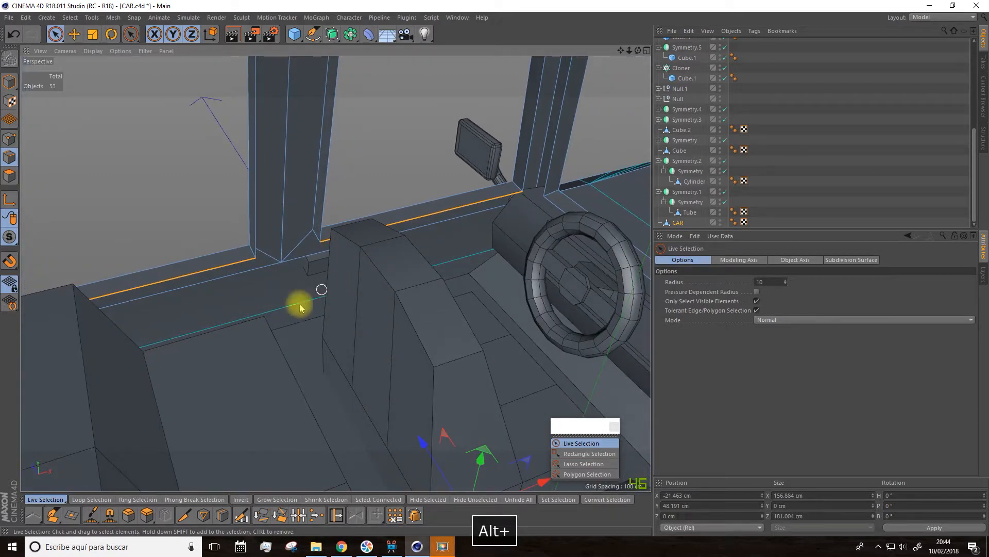
left_click(147, 515)
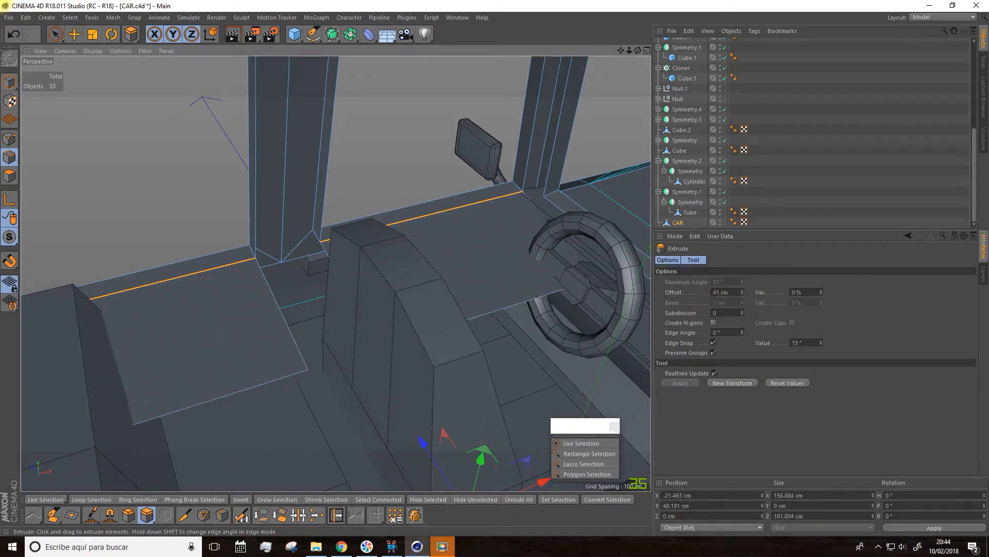
left_click_drag(389, 302, 326, 354, "alt")
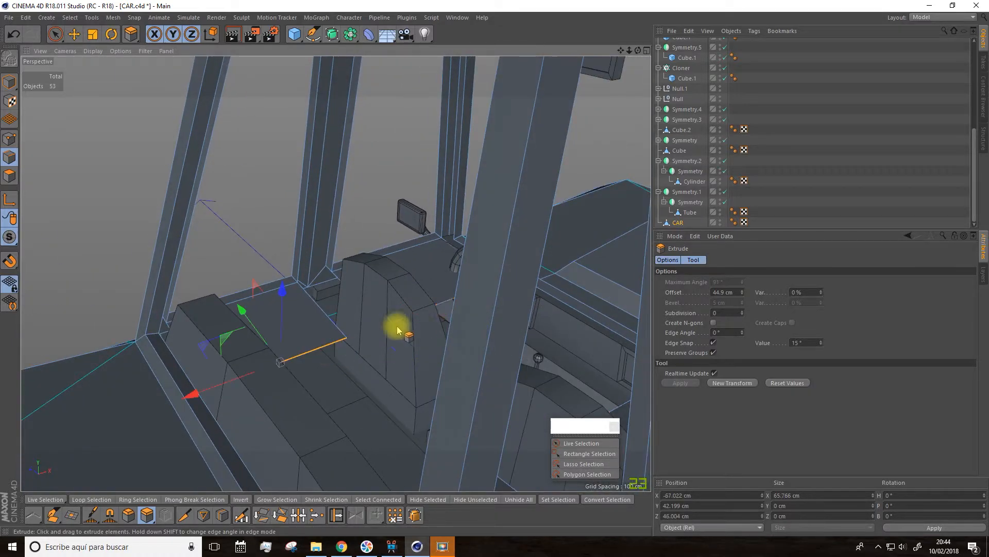
Step: Move the extruded window edges outward and down beside the seats to form vertical inner door panels
left_click_drag(433, 311, 400, 293, "alt")
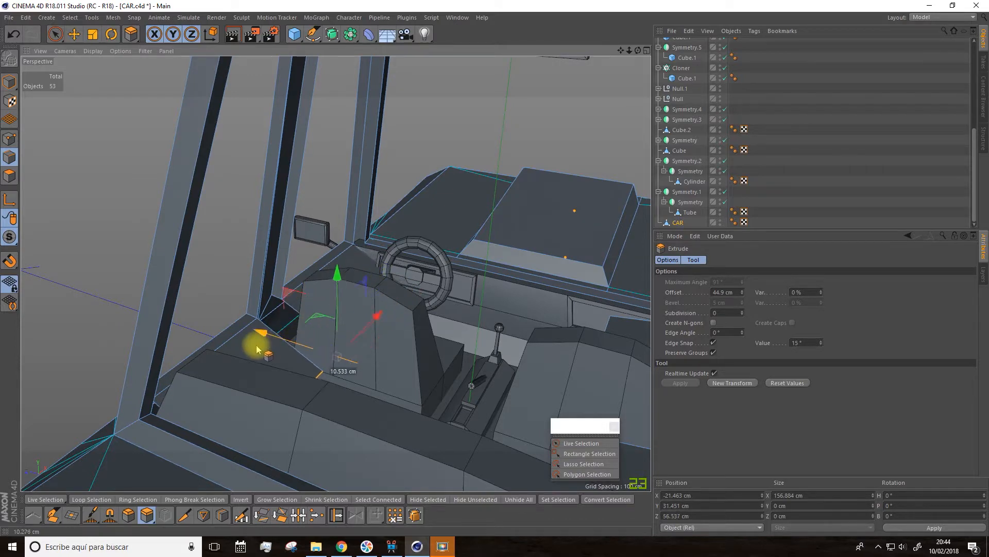
scroll(227, 346, "up", 6)
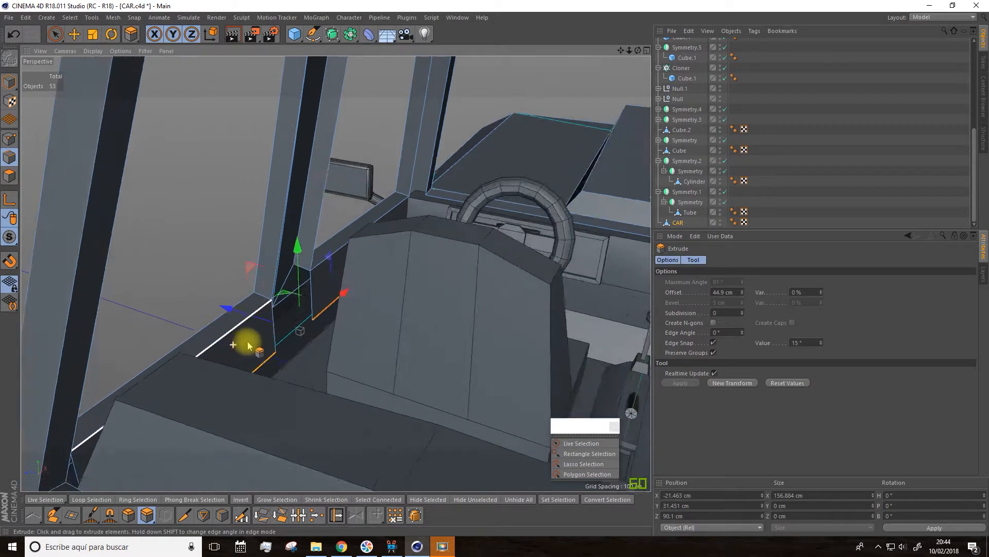
left_click_drag(326, 342, 274, 286, "alt")
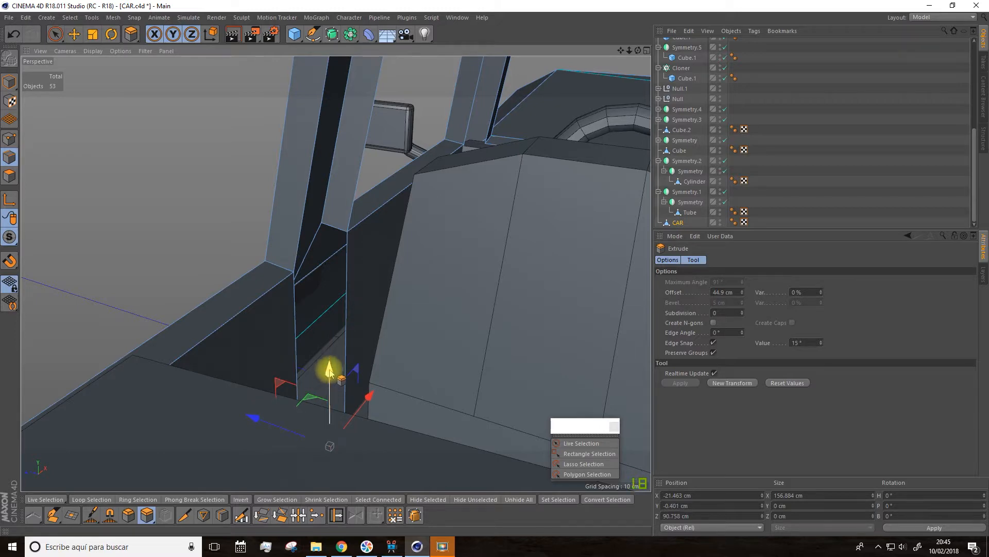
left_click_drag(330, 370, 199, 331, "alt")
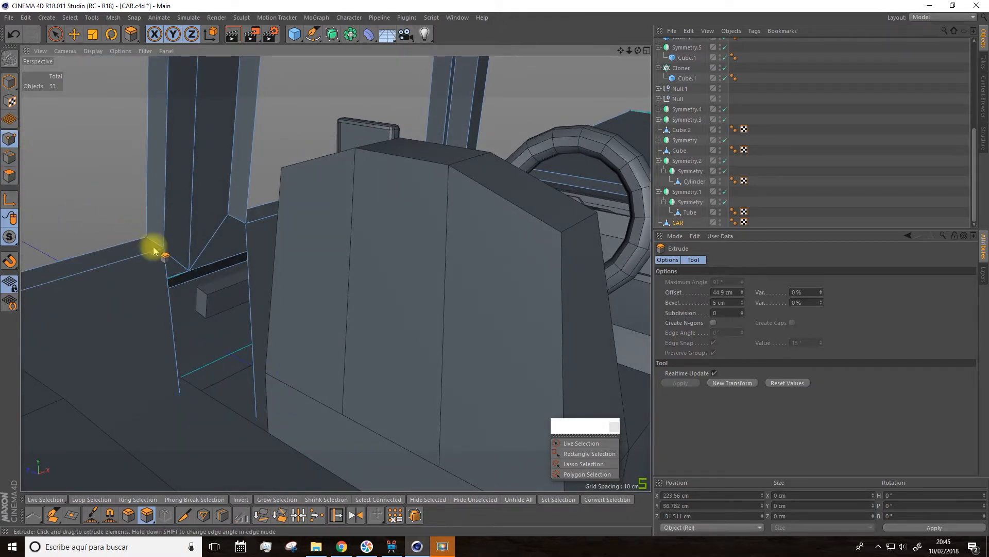
Step: Fill the gap between the front and rear inner door panels below the central pillar with the Polygon Pen
left_click(53, 515)
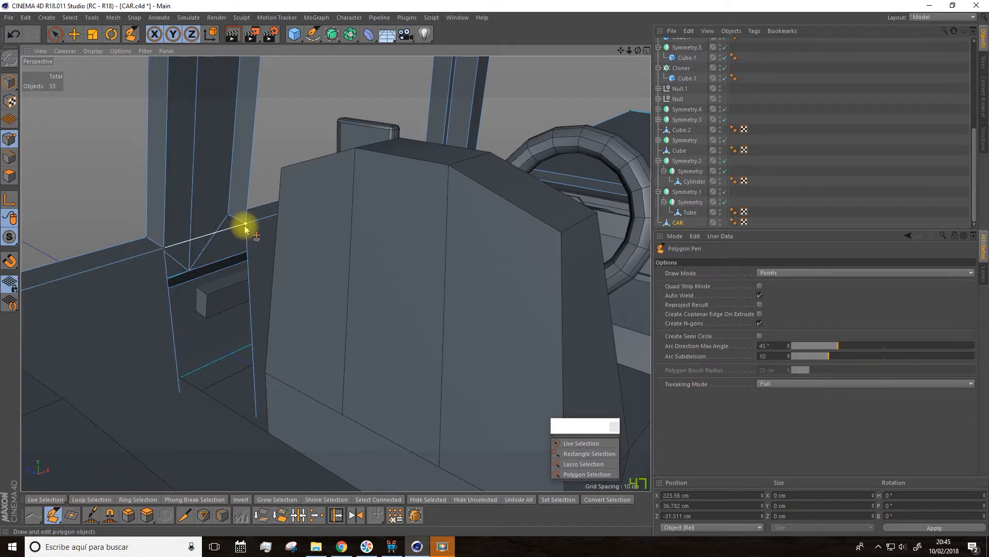
left_click_drag(247, 230, 327, 331, "alt")
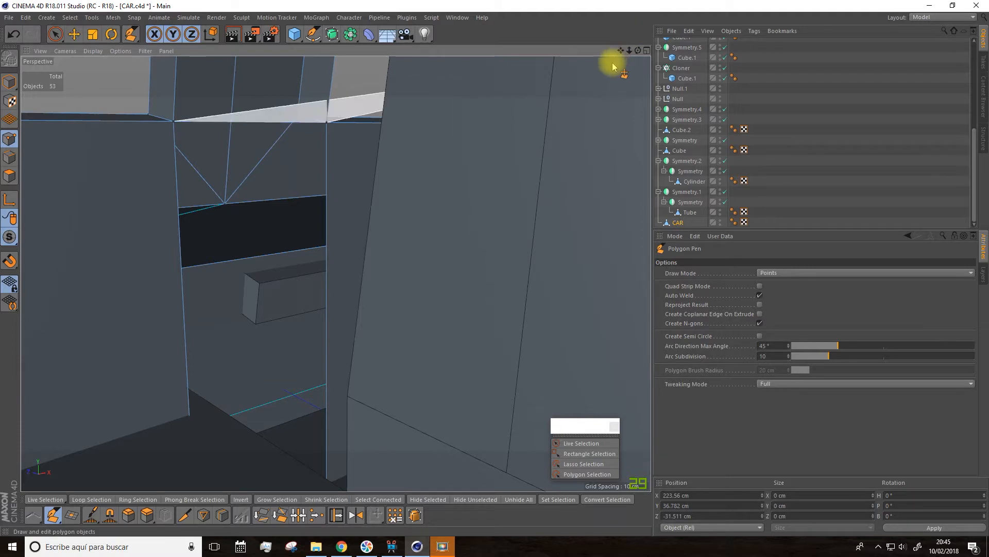
mouse_move(621, 50)
left_mouse_down()
mouse_move(612, 20)
mouse_move(600, 23)
mouse_move(609, 12)
mouse_move(607, 48)
left_mouse_up()
scroll(326, 140, "up", 5)
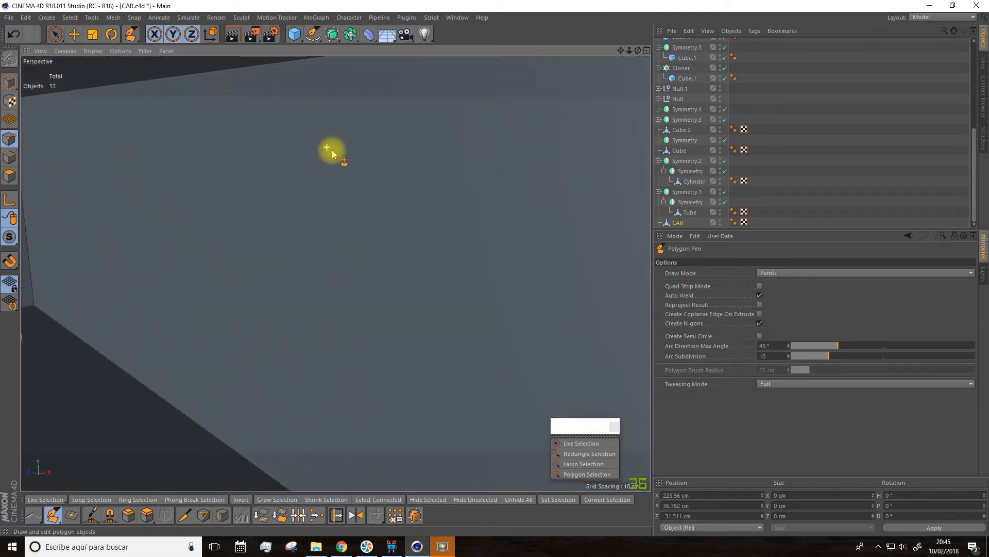
scroll(332, 152, "down", 3)
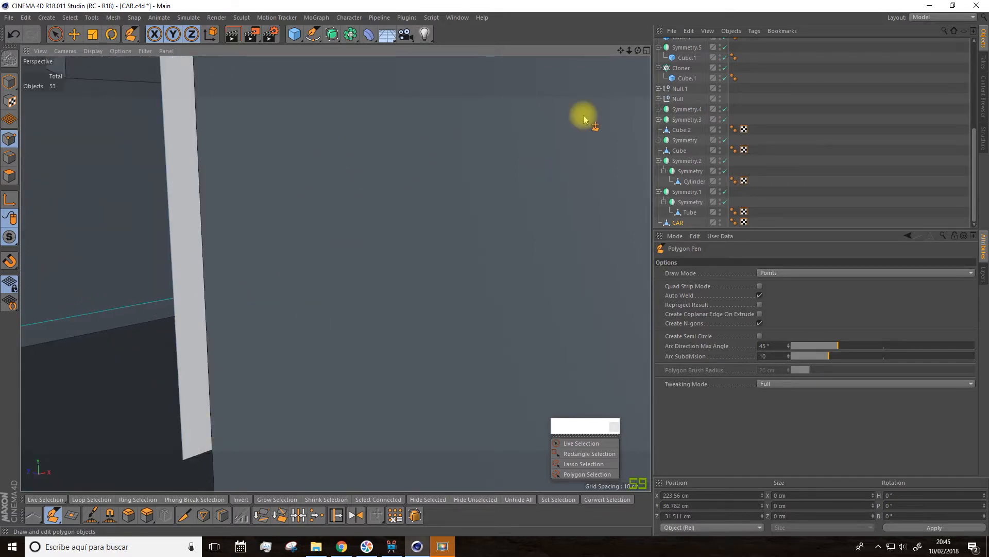
mouse_move(621, 53)
left_mouse_down()
mouse_move(335, 274)
mouse_move(617, 57)
left_mouse_up()
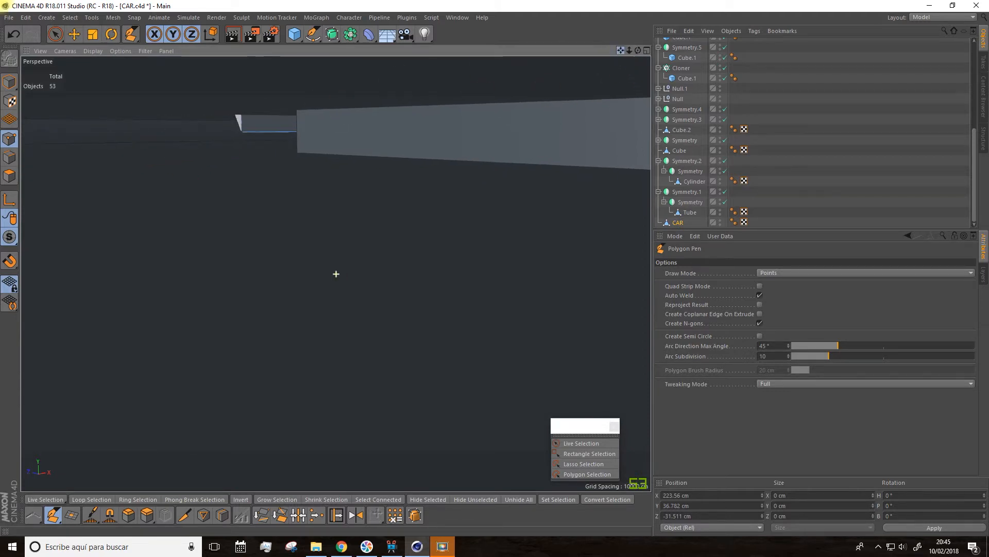
left_click_drag(336, 274, 336, 274)
left_click_drag(237, 249, 222, 318, "alt")
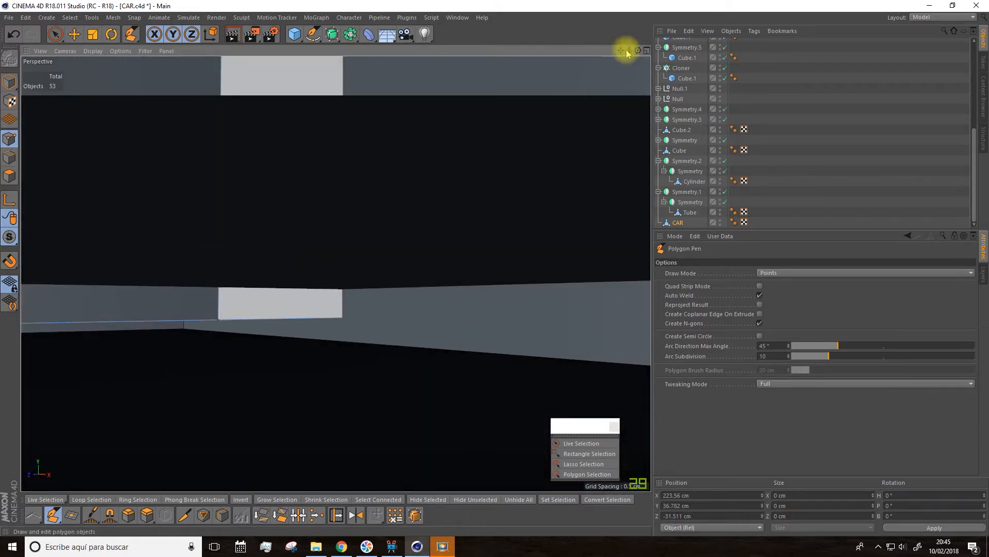
left_click_drag(629, 50, 598, 103)
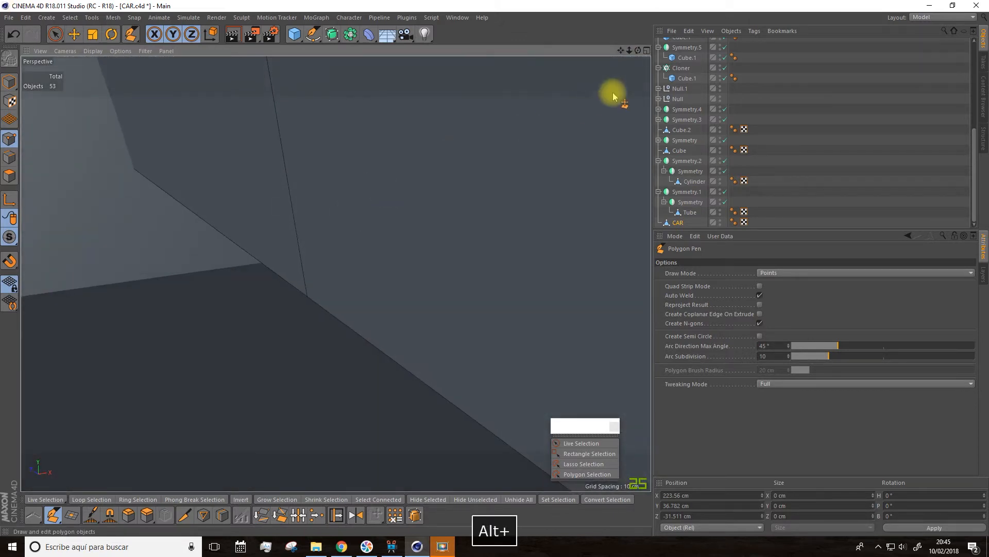
left_click_drag(622, 54, 567, 92)
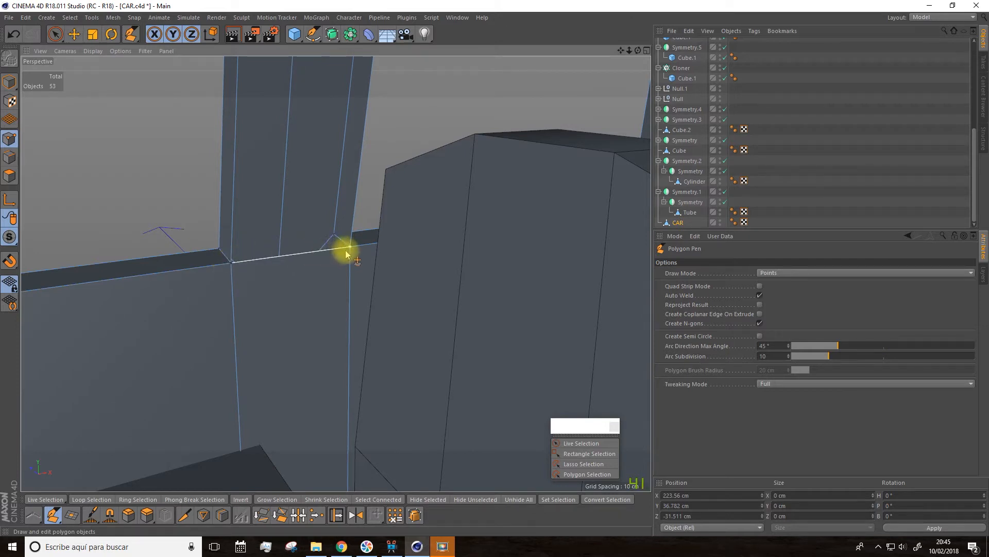
Step: Close the inner face of the central pillar between the side windows with the Polygon Pen, from the window sill up to the roof
left_click_drag(624, 53, 335, 273)
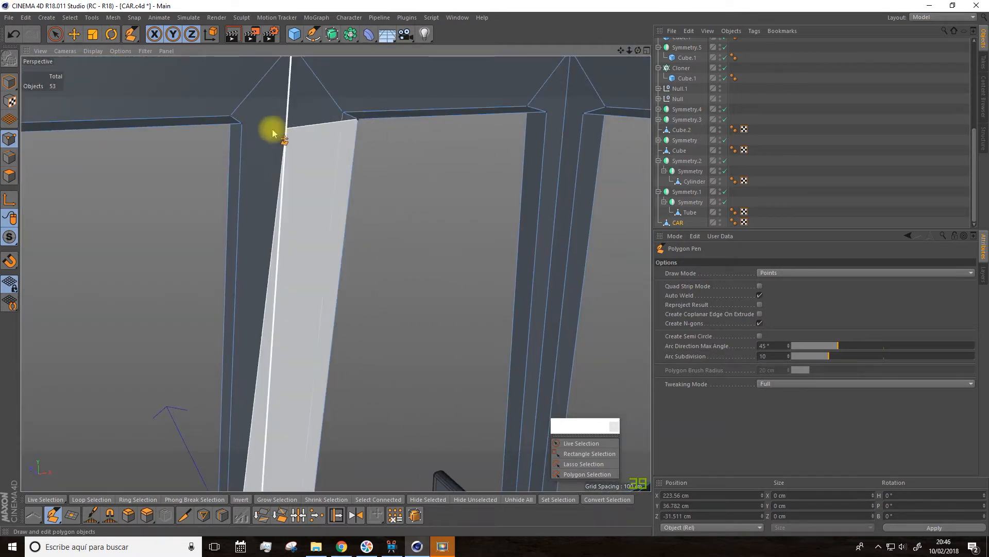
left_click(240, 125)
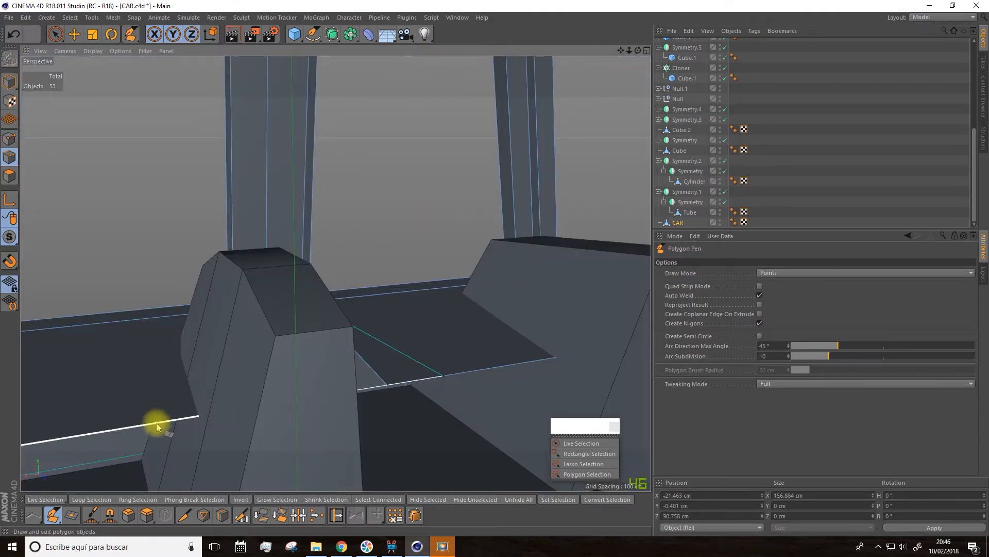
key("e")
Step: Select the short end edges of the inner door panels on both sides and adjust them beside the seats and dashboard
left_click(464, 386, "shift")
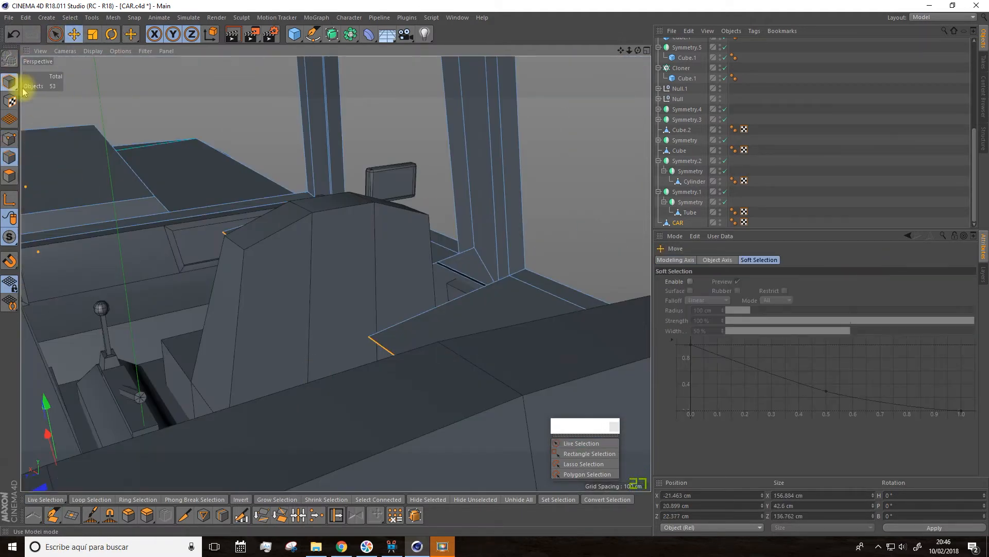
left_click_drag(268, 304, 201, 369, "alt")
left_click_drag(157, 422, 248, 286, "alt")
left_click_drag(234, 331, 290, 349)
scroll(321, 283, "up", 5)
scroll(431, 327, "down", 5)
left_click_drag(338, 400, 349, 391)
left_click_drag(329, 345, 391, 248, "alt")
Step: Fill the remaining gaps around the inner door panels and the dashboard with the Polygon Pen
key("m")
key("e")
scroll(408, 192, "up", 5)
left_click_drag(433, 397, 441, 342, "alt")
middle_click_drag(442, 342, 180, 346, "alt")
scroll(172, 384, "up", 2)
left_click_drag(180, 345, 201, 356, "alt")
scroll(201, 355, "up", 3)
scroll(404, 301, "down", 5)
left_click_drag(376, 301, 404, 300, "alt")
middle_click_drag(330, 322, 366, 425, "alt")
left_click_drag(336, 273, 504, 151, "alt")
Step: Close the inner face of the front pillar between the windshield and side window, from the roof down to the dashboard corner
middle_click_drag(620, 53, 437, 122, "alt")
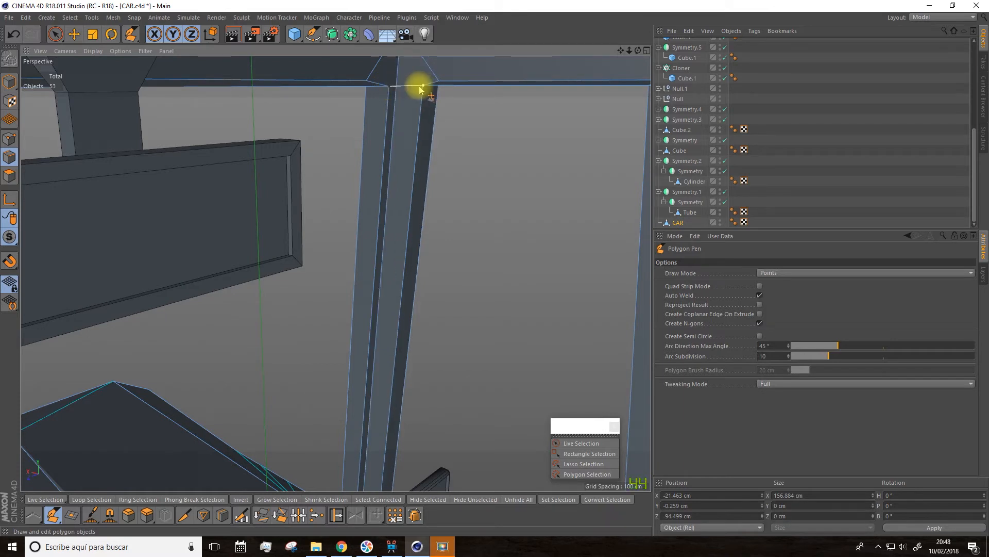
left_click_drag(620, 53, 336, 273)
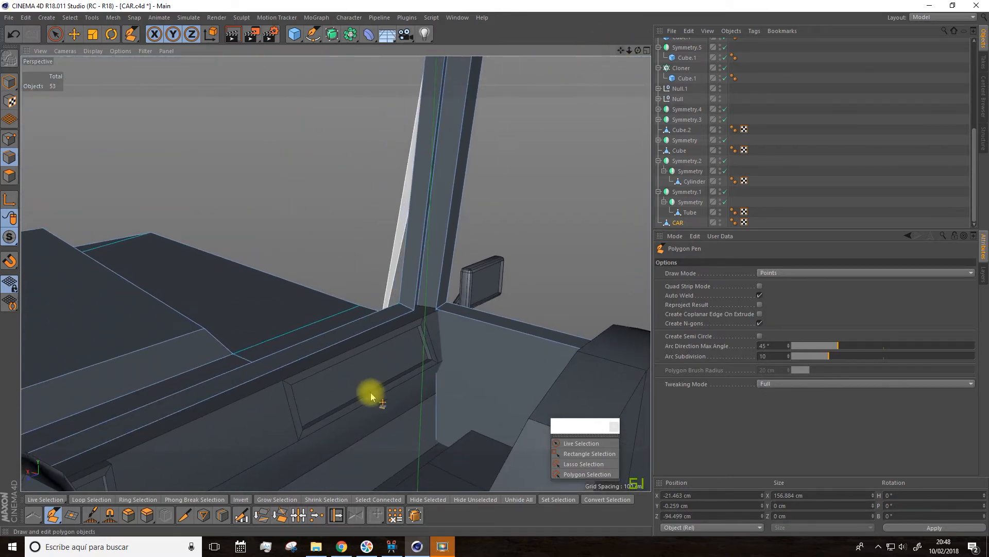
scroll(413, 336, "up", 5)
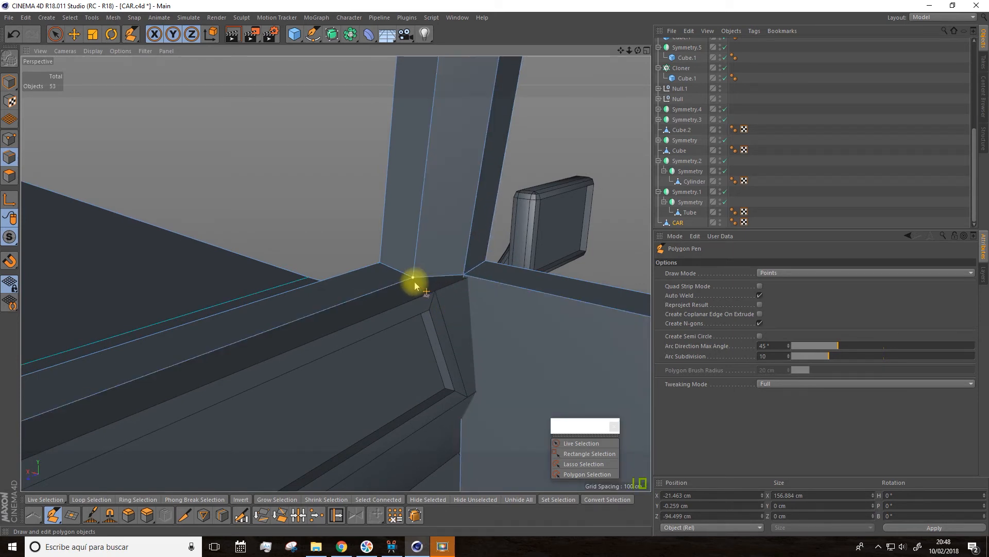
scroll(424, 281, "down", 4)
Step: Close the inner faces of the remaining corner pillars with the Polygon Pen
left_click_drag(645, 68, 584, 101, "alt")
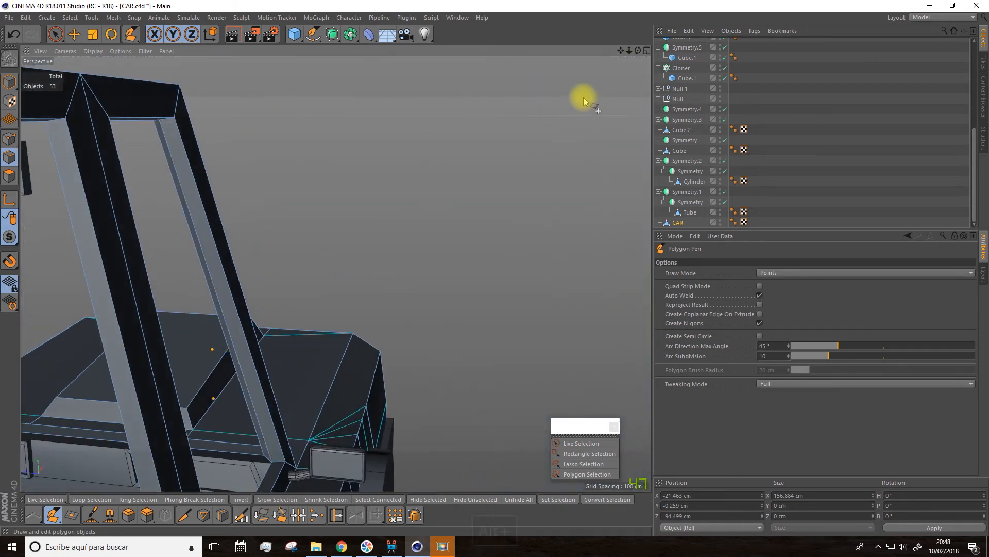
left_click_drag(620, 53, 393, 265, "alt")
scroll(203, 307, "up", 5)
left_click_drag(530, 110, 364, 352, "alt")
key("Escape")
scroll(363, 351, "down", 10)
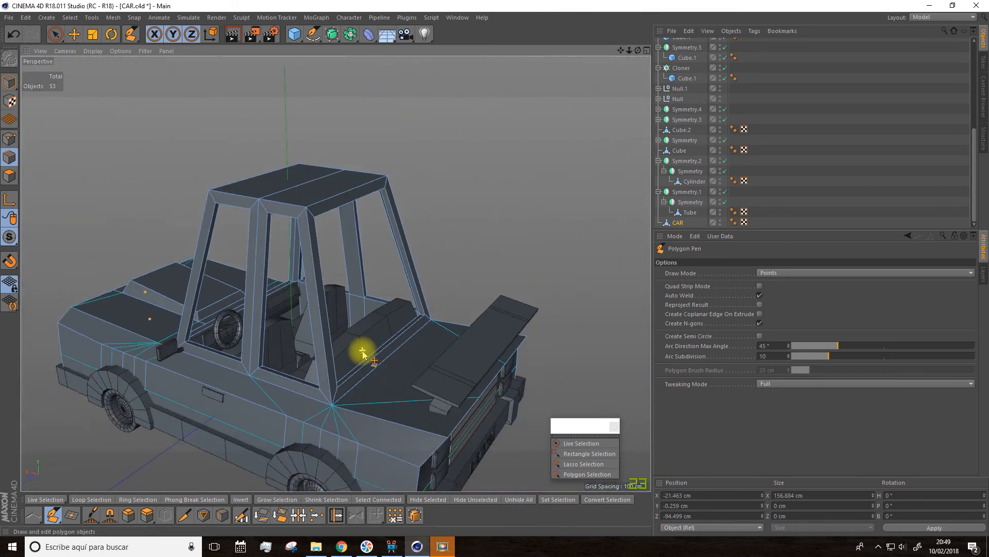
Step: Inspect the closed pillars and the interior from outside the car, and switch to the Move tool
left_click_drag(259, 420, 363, 404, "alt")
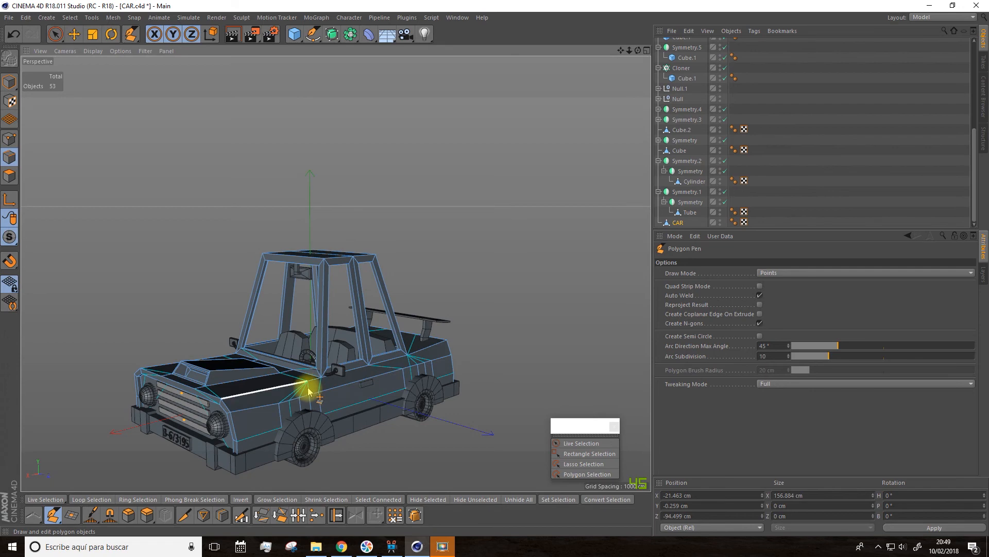
scroll(308, 392, "up", 5)
left_click_drag(314, 320, 152, 125, "alt")
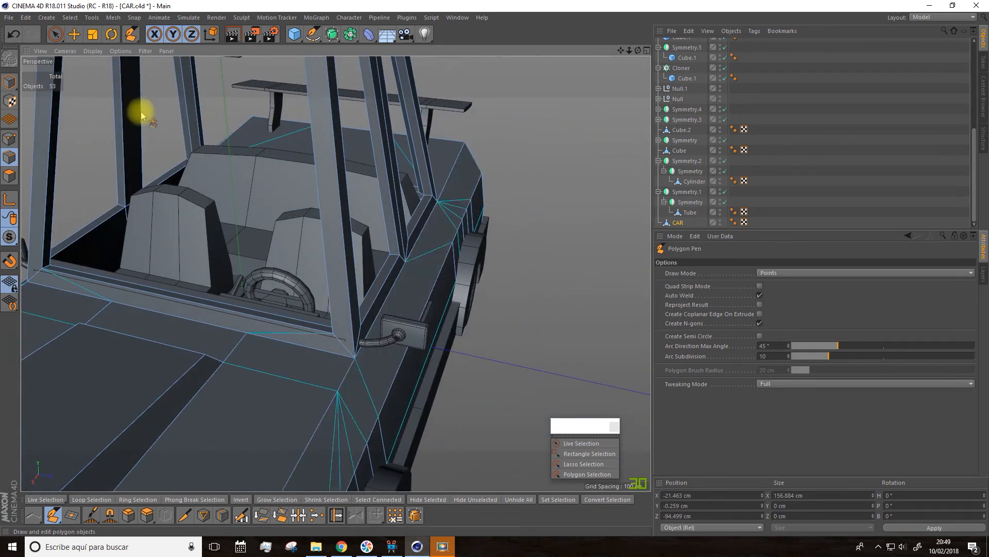
left_click(73, 35)
left_click_drag(430, 319, 295, 304, "alt")
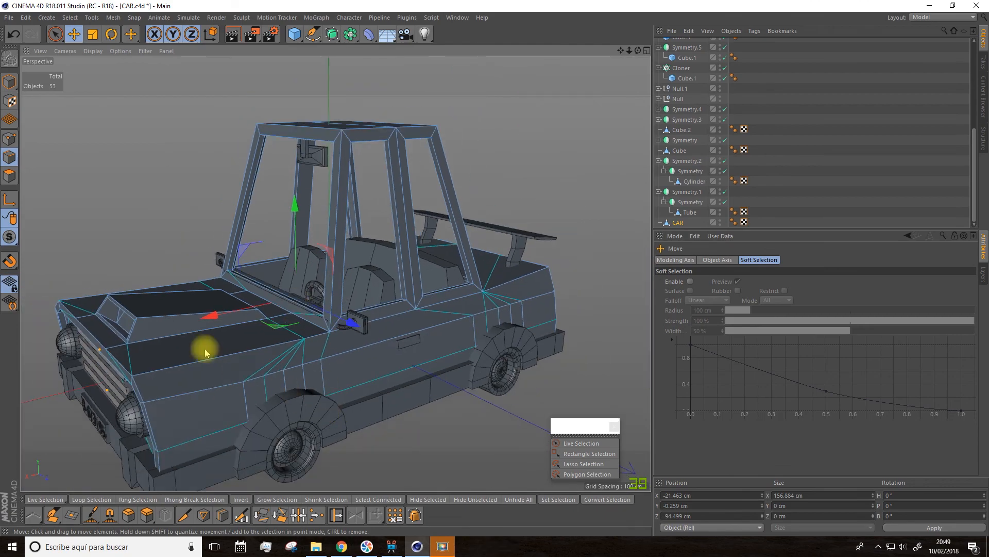